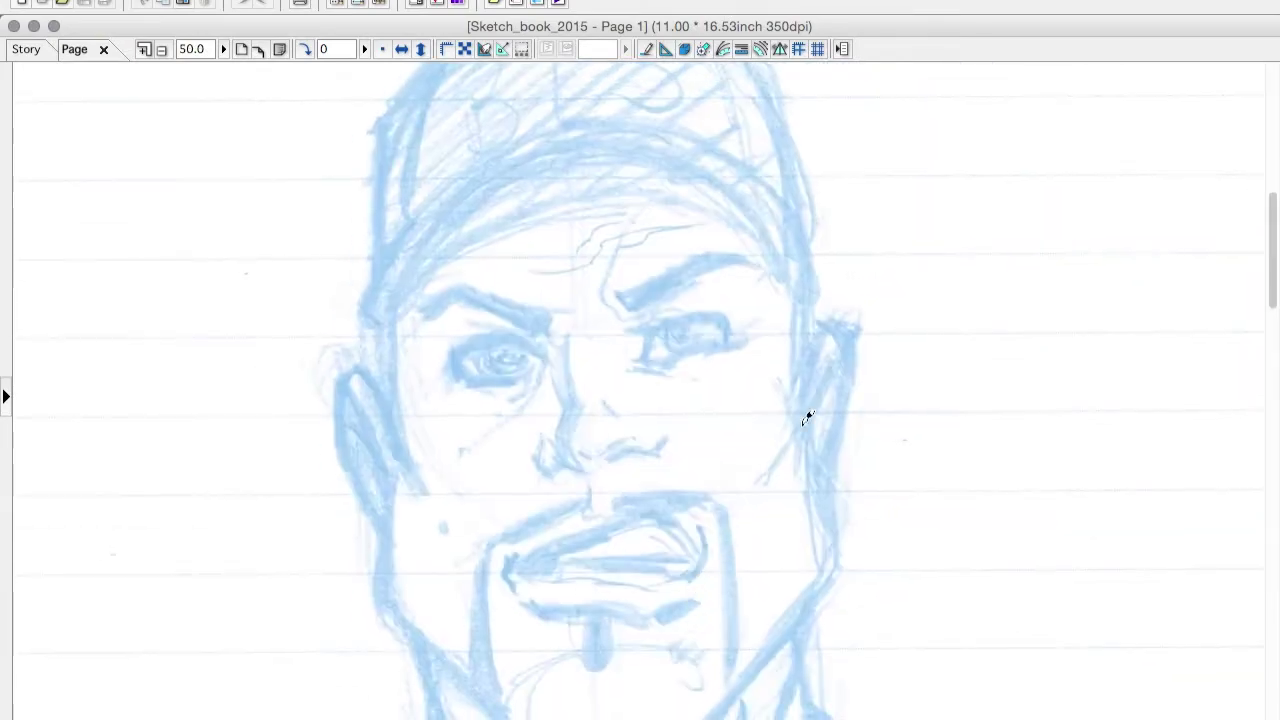
key(super+plus)
Zoom in on the face sketch and try inking the nose, clearing the trial strokes.
drag(547, 408, 530, 305)
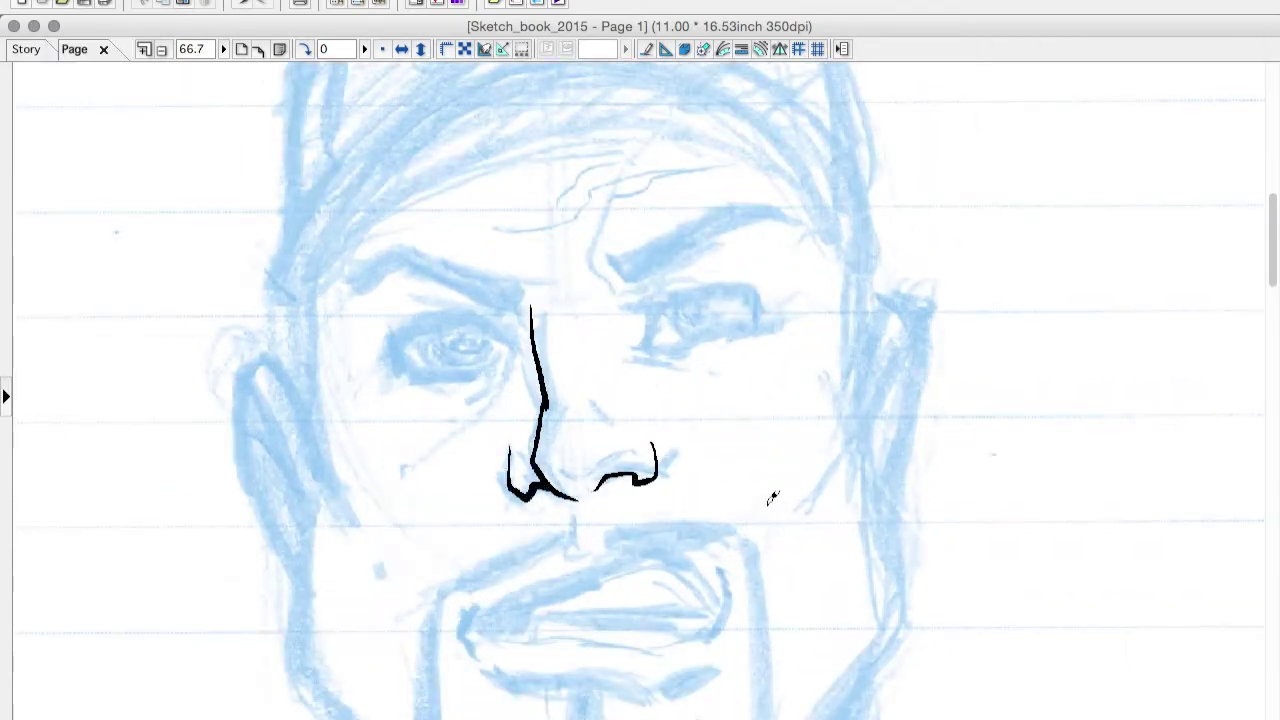
drag(668, 258, 592, 500)
key(Delete)
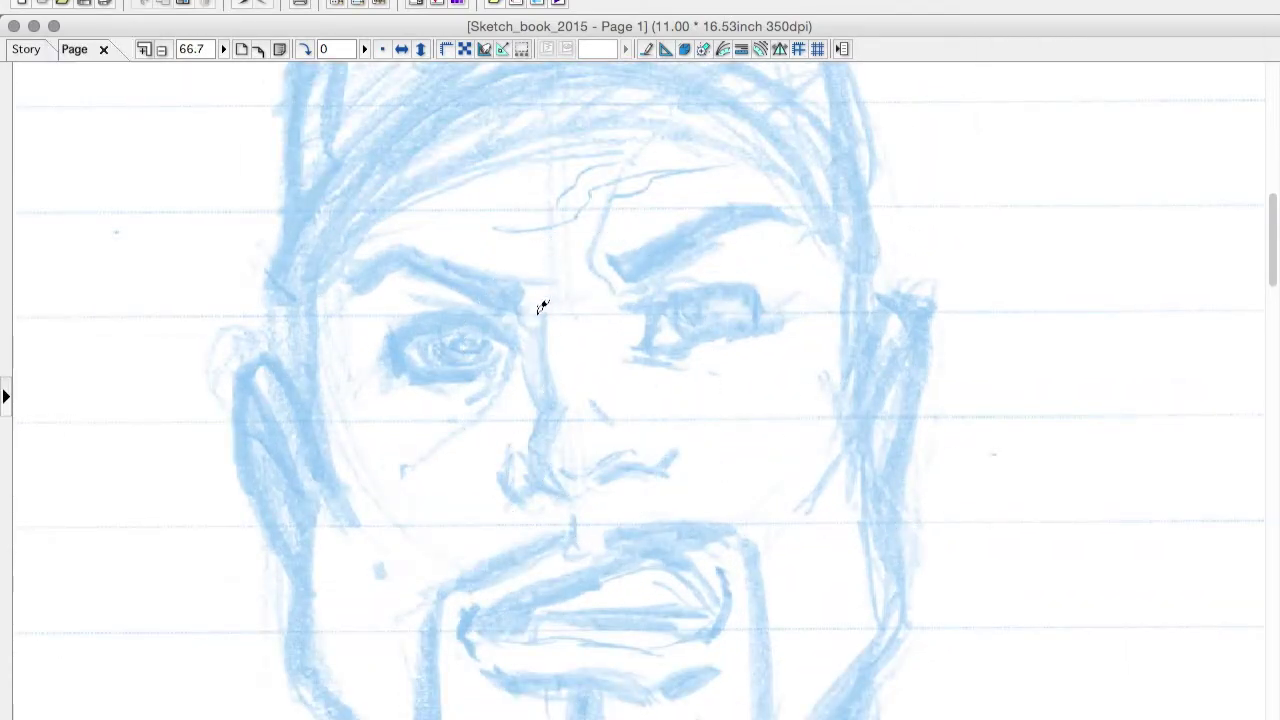
mouse_move(538, 308)
mouse_down()
mouse_move(543, 468)
mouse_move(629, 463)
mouse_up()
drag(510, 438, 540, 484)
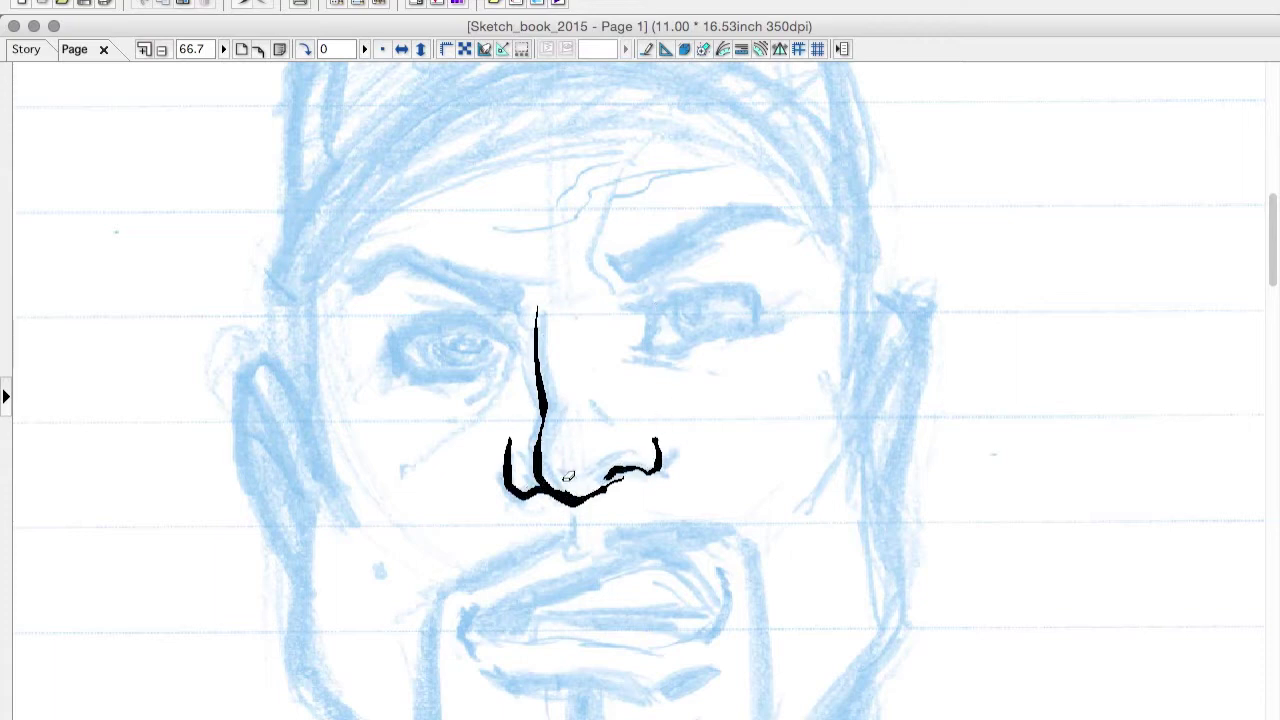
key(Delete)
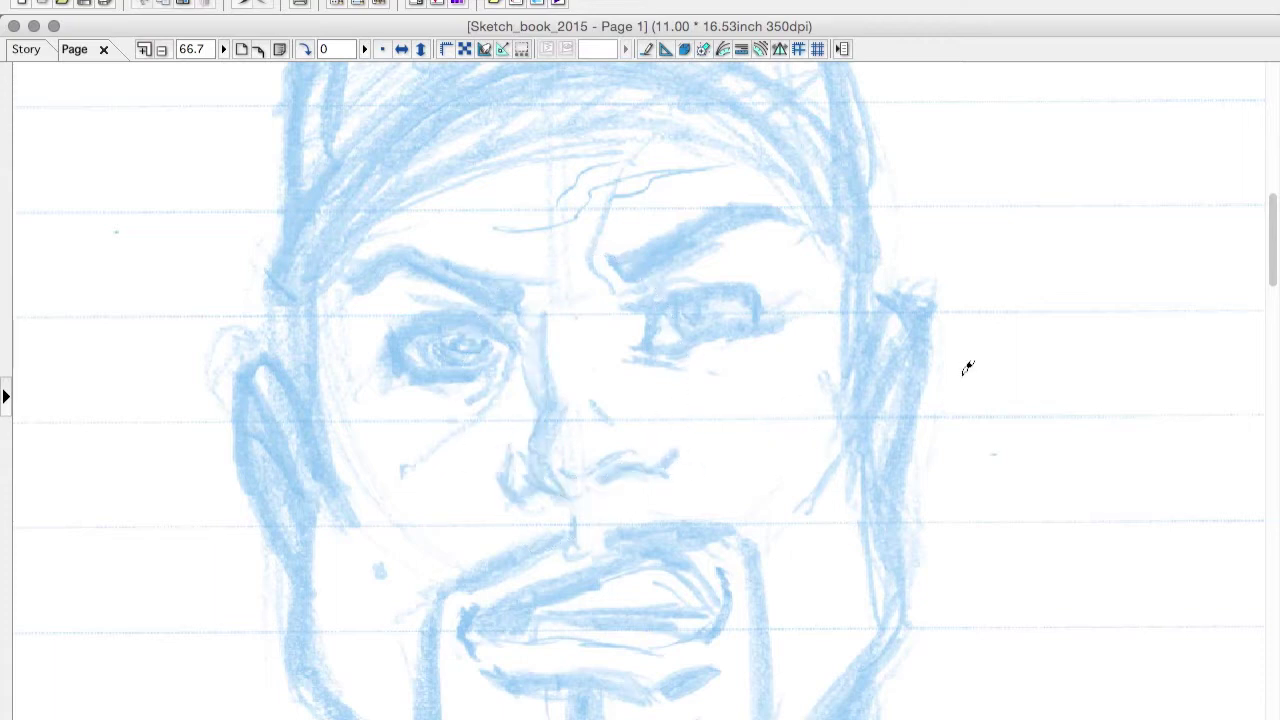
Reduce the pen size to 0.50 mm after a test stroke down the nose.
key(Tab)
mouse_move(545, 306)
mouse_down()
mouse_move(552, 408)
mouse_move(540, 414)
mouse_up()
key(ctrl+z)
key(bracketleft)
key(ctrl+z)
key(bracketleft)
key(ctrl+z)
key(bracketleft)
key(Tab)
Ink the nose with its right nostril, the mouth outline and the upper and lower pointed teeth.
mouse_move(540, 305)
mouse_down()
mouse_move(543, 428)
mouse_move(565, 495)
mouse_up()
drag(596, 485, 663, 445)
mouse_move(480, 622)
mouse_down()
mouse_move(657, 565)
mouse_move(482, 636)
mouse_move(695, 600)
mouse_up()
drag(610, 578, 680, 590)
drag(520, 628, 697, 636)
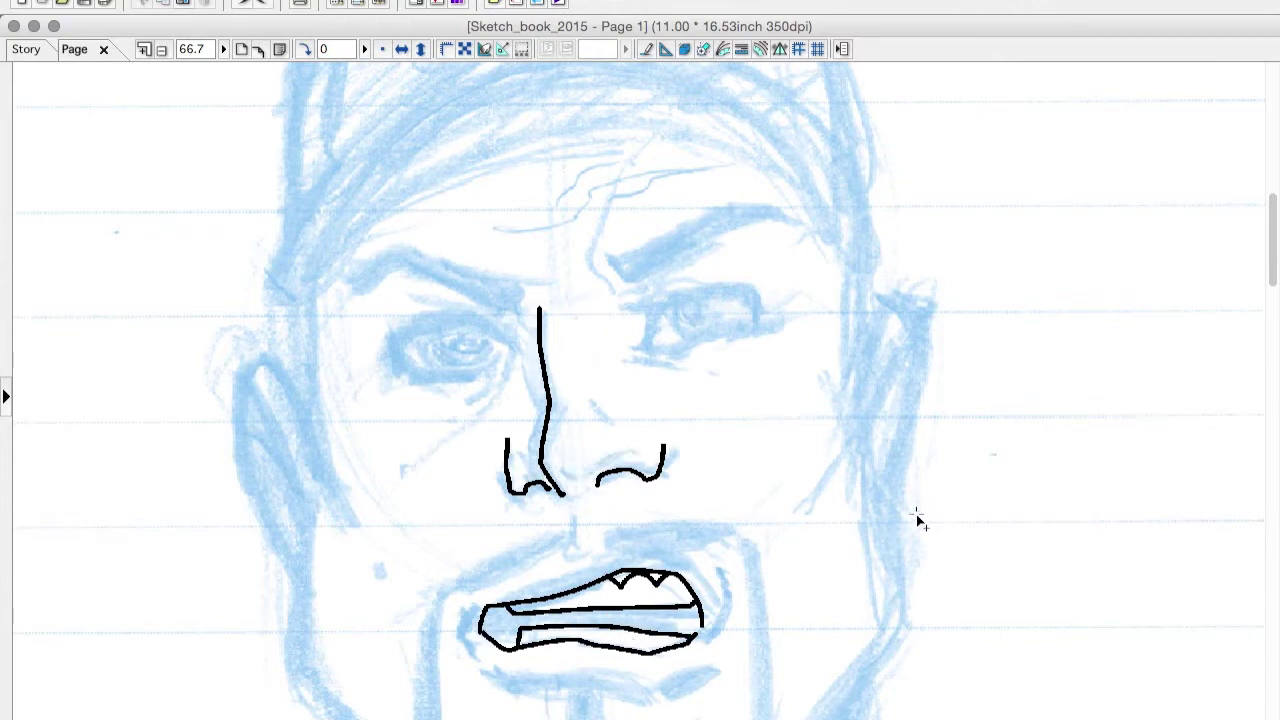
Ink the right eye outline and its darkened upper eyelid.
drag(650, 332, 767, 322)
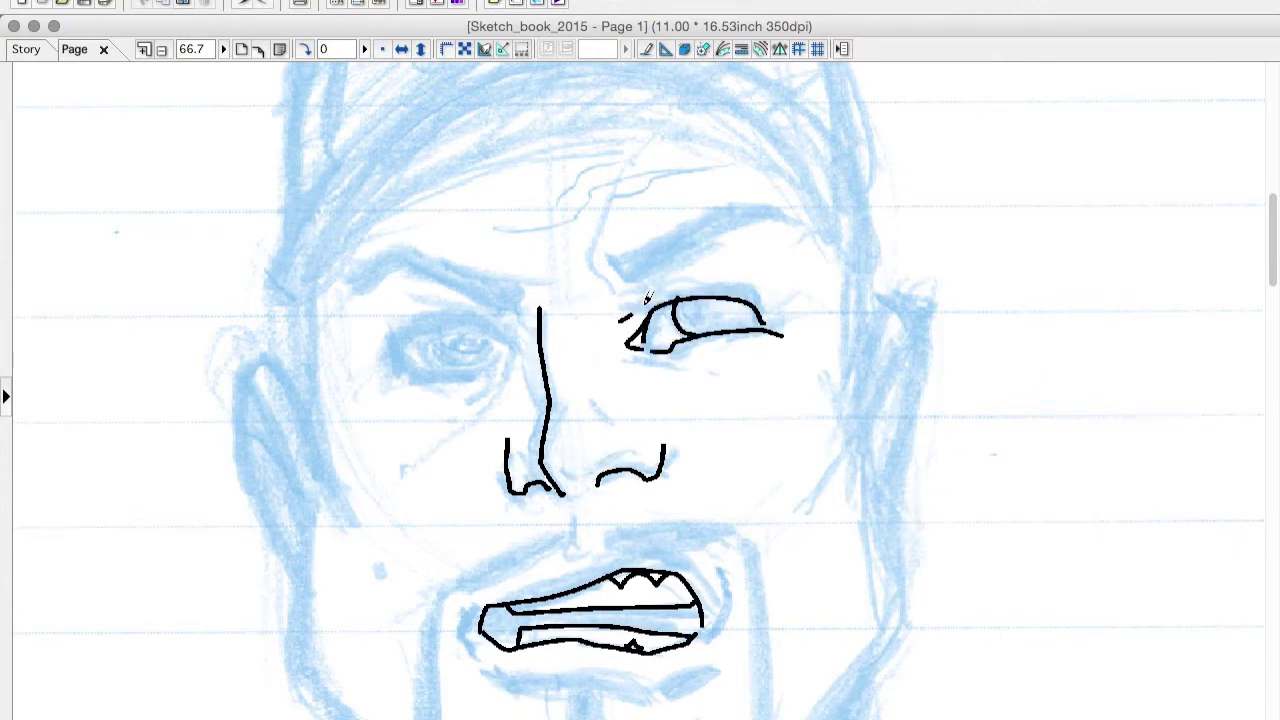
drag(647, 297, 755, 302)
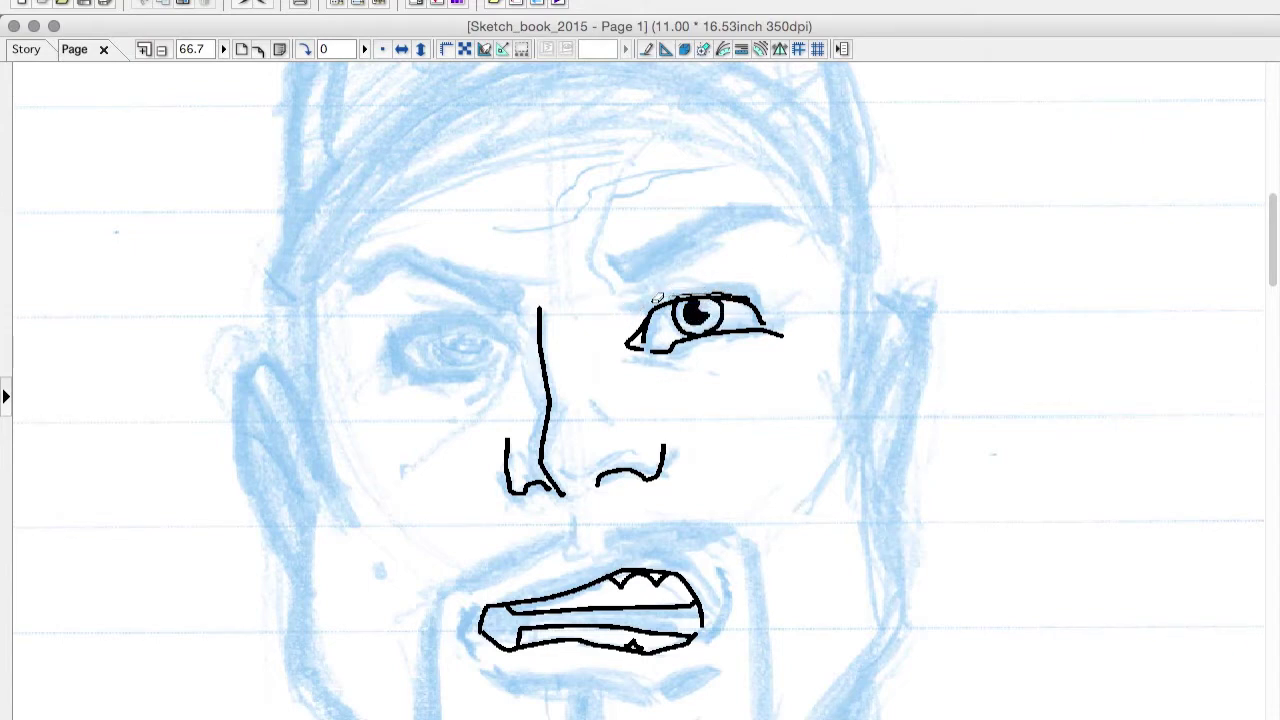
drag(656, 297, 694, 290)
drag(628, 322, 730, 289)
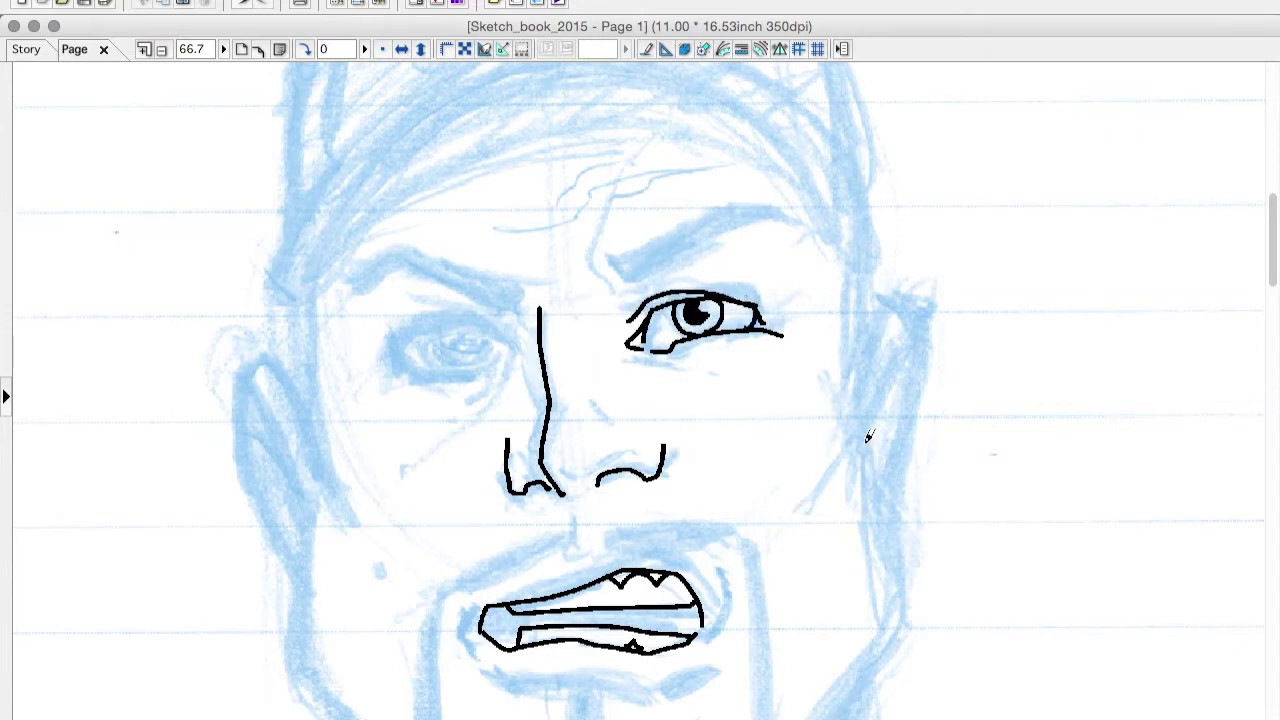
Ink the left cheek line, the right side of the face and the left ear outline.
drag(308, 436, 297, 303)
drag(848, 258, 812, 495)
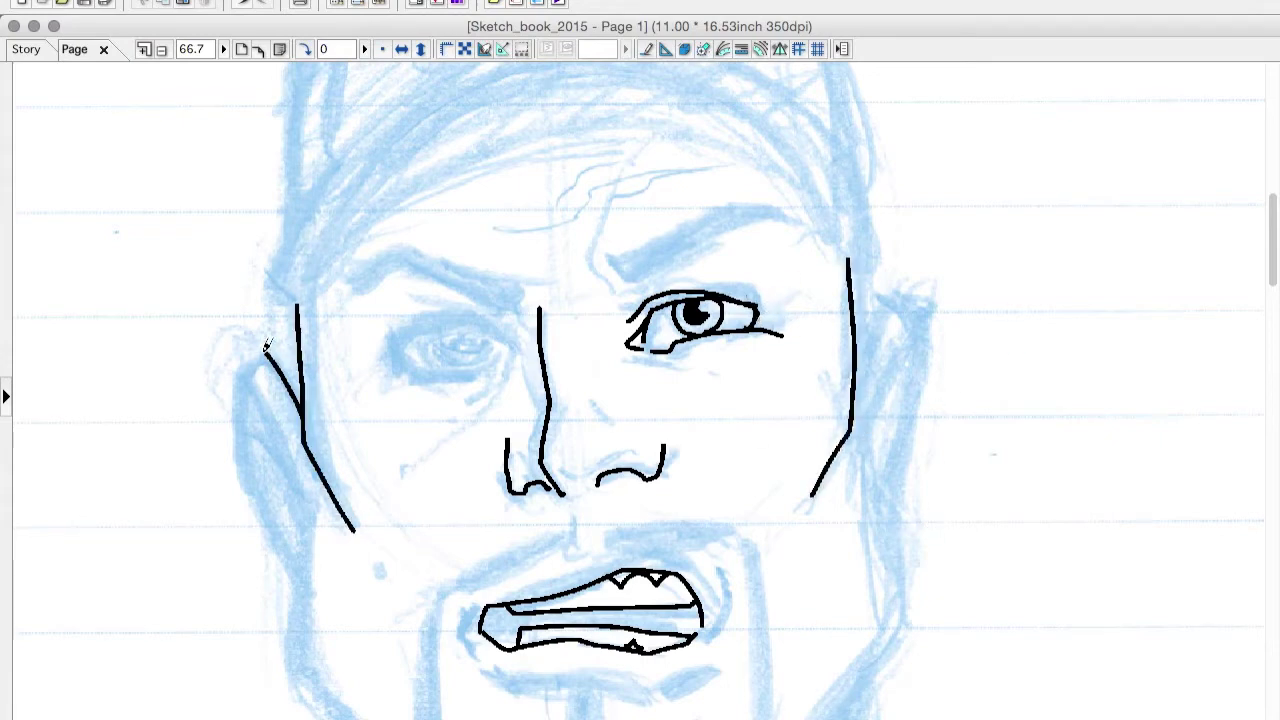
drag(282, 364, 300, 568)
mouse_move(240, 405)
mouse_down()
mouse_move(300, 502)
mouse_move(266, 468)
mouse_move(300, 502)
mouse_move(283, 424)
mouse_up()
key(super+z)
key(super+z)
Ink the right eyebrow with its lower edge, the brow crease and a mark above it.
mouse_move(640, 284)
mouse_down()
mouse_move(597, 254)
mouse_move(796, 240)
mouse_up()
drag(641, 281, 752, 236)
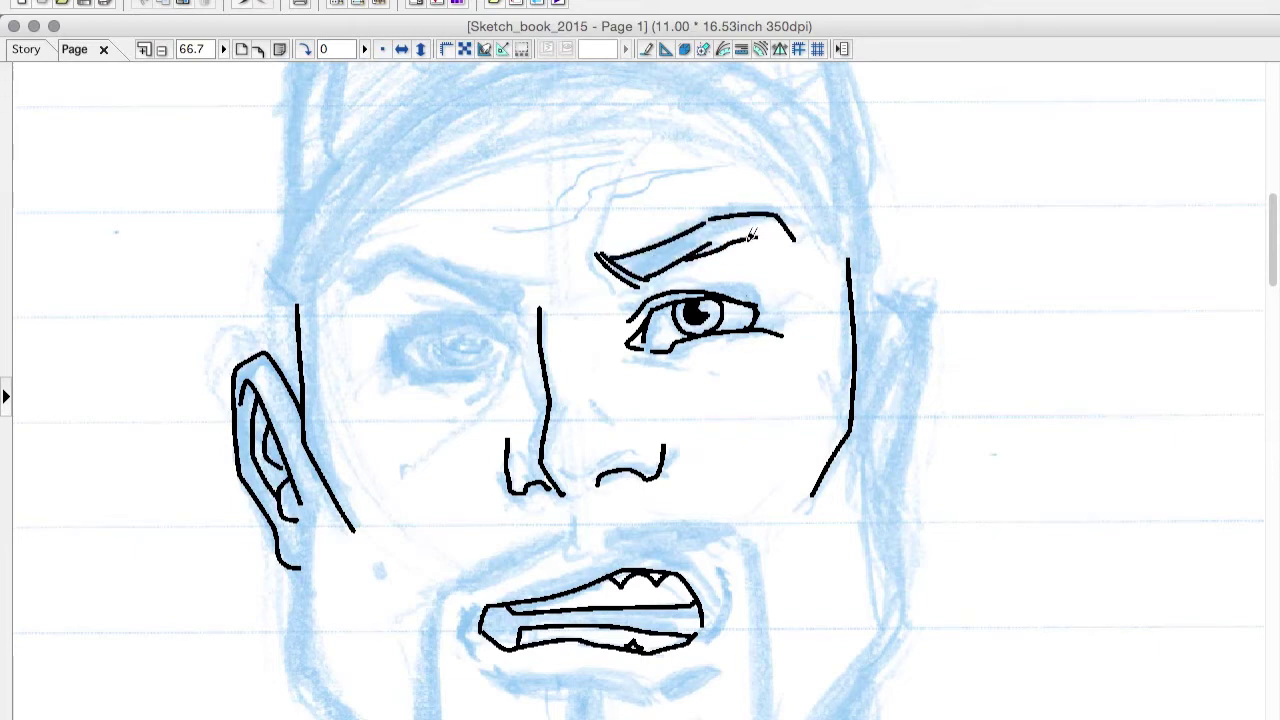
drag(597, 212, 615, 295)
drag(619, 166, 614, 176)
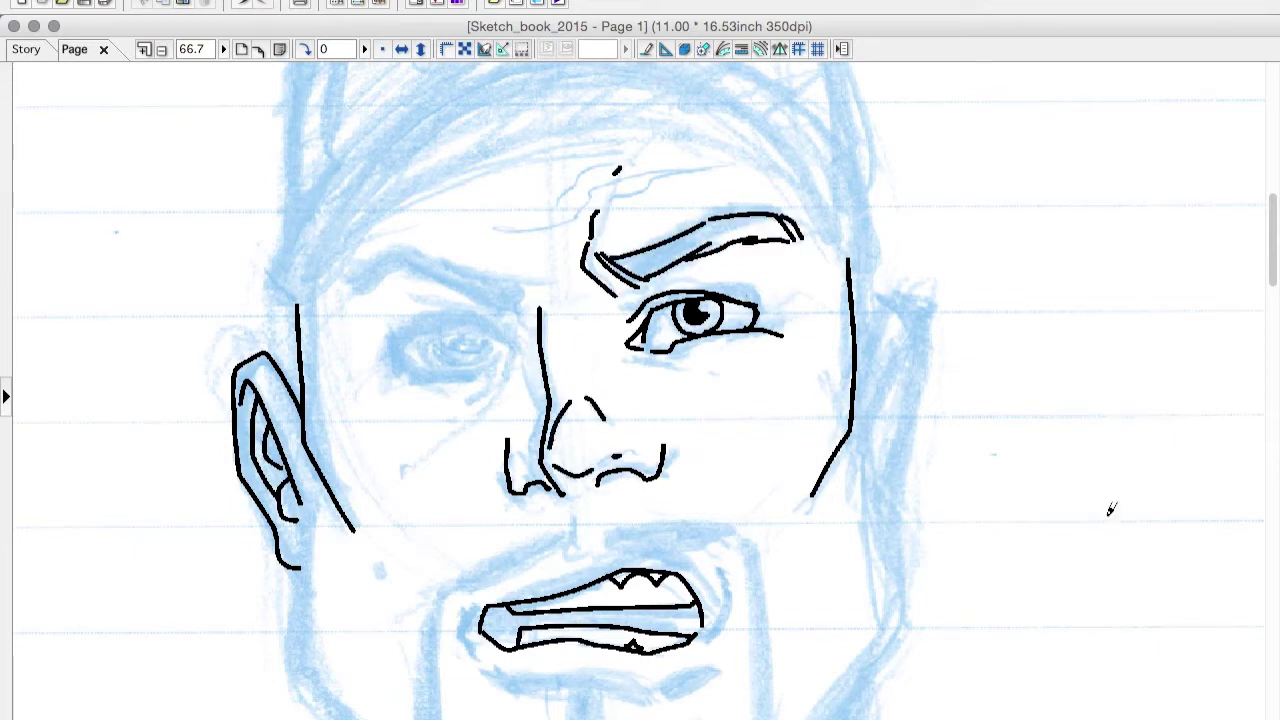
mouse_move(856, 385)
mouse_down()
mouse_move(926, 448)
mouse_move(892, 515)
mouse_up()
scroll(700, 320, down, 5)
Ink the left and right jaw lines around the chin and fill the open mouth solid black.
mouse_move(315, 205)
mouse_down()
mouse_move(318, 434)
mouse_move(800, 517)
mouse_move(862, 202)
mouse_up()
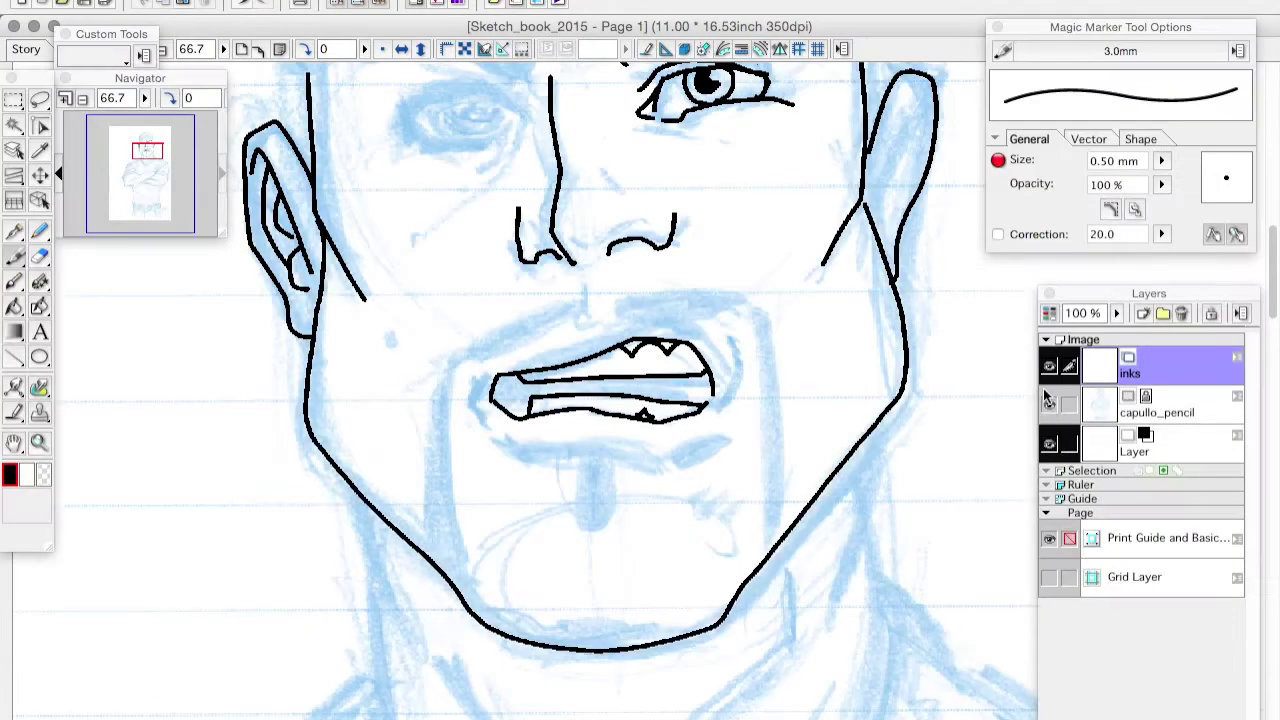
mouse_move(864, 175)
mouse_down()
mouse_move(895, 342)
mouse_move(862, 440)
mouse_up()
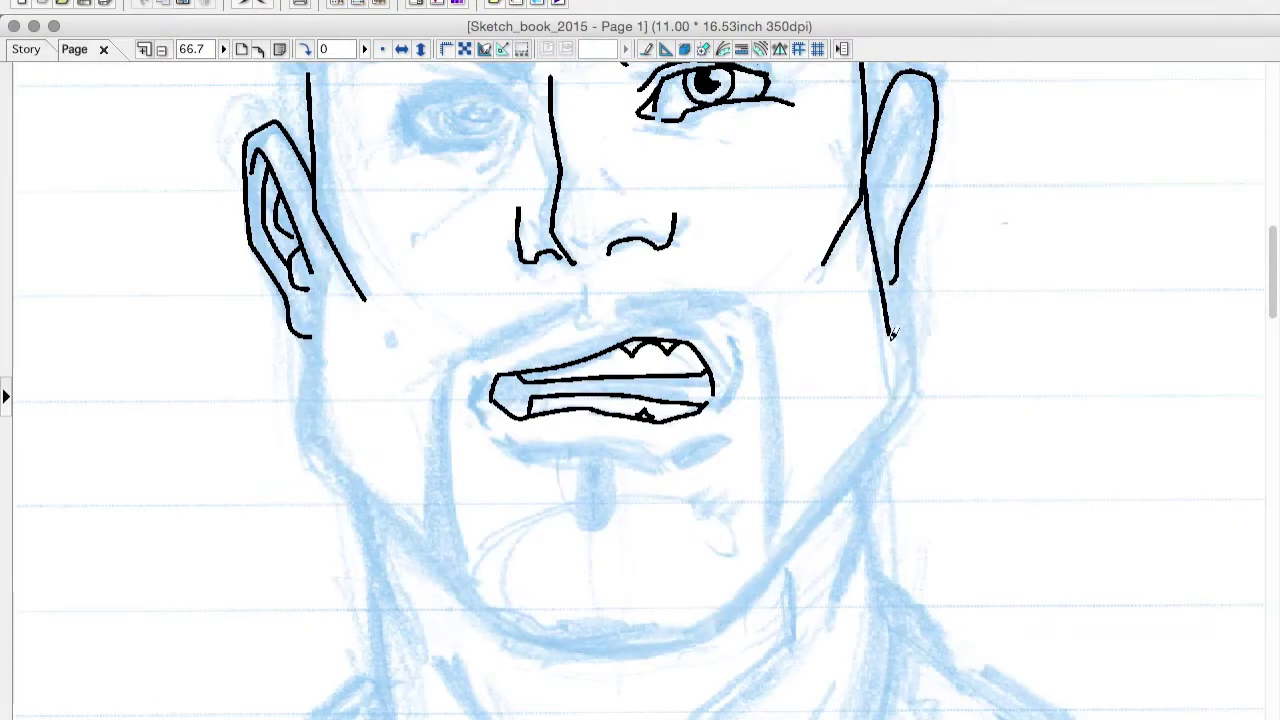
mouse_move(316, 218)
mouse_down()
mouse_move(320, 465)
mouse_move(676, 630)
mouse_move(866, 437)
mouse_up()
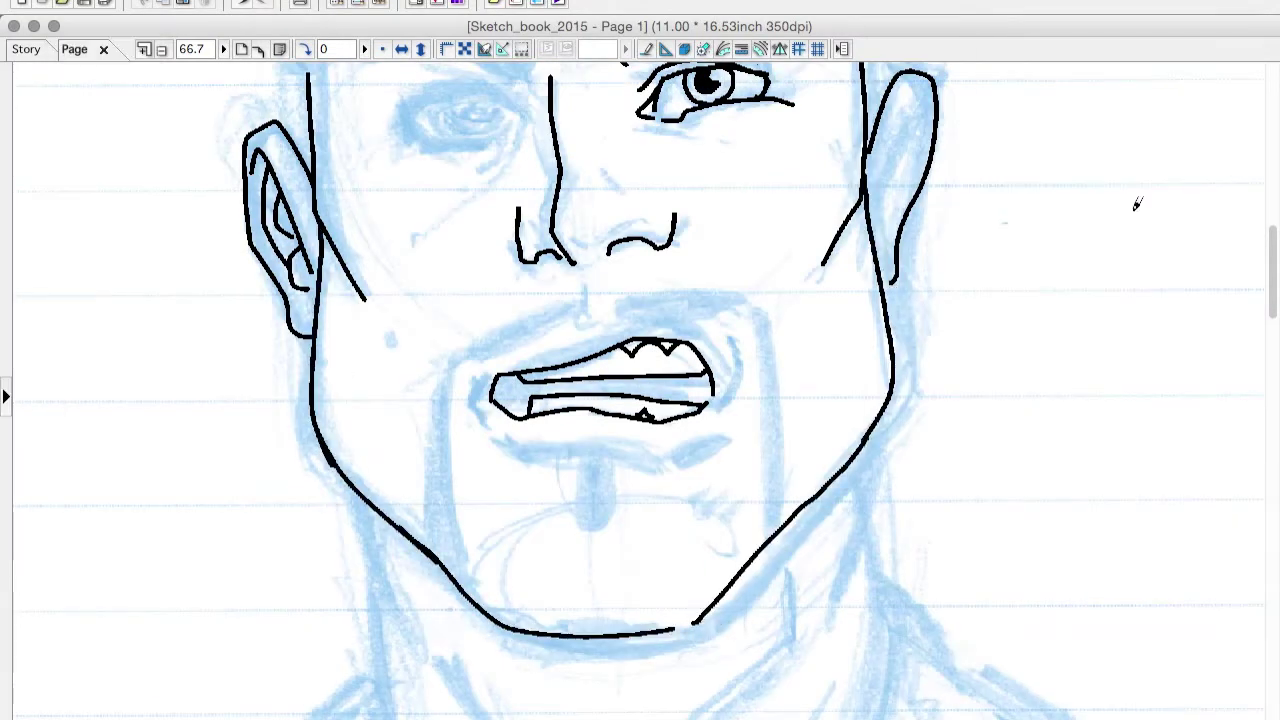
key(g)
click(684, 382)
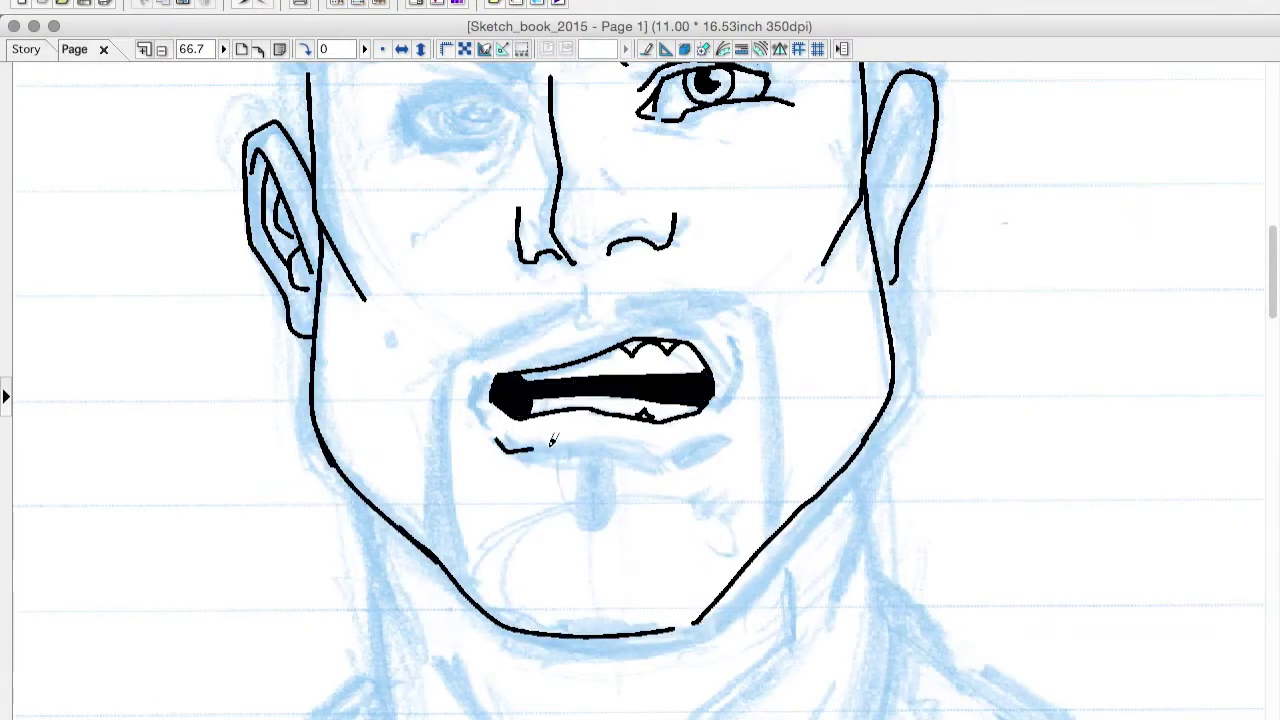
Ink the lower lip, a short hatch beneath it and the upper lip over the teeth.
drag(549, 447, 728, 447)
drag(684, 462, 725, 455)
mouse_move(545, 350)
mouse_down()
mouse_move(724, 322)
mouse_move(721, 378)
mouse_up()
Ink the neck lines below the jaw.
scroll(1038, 436, down, 3)
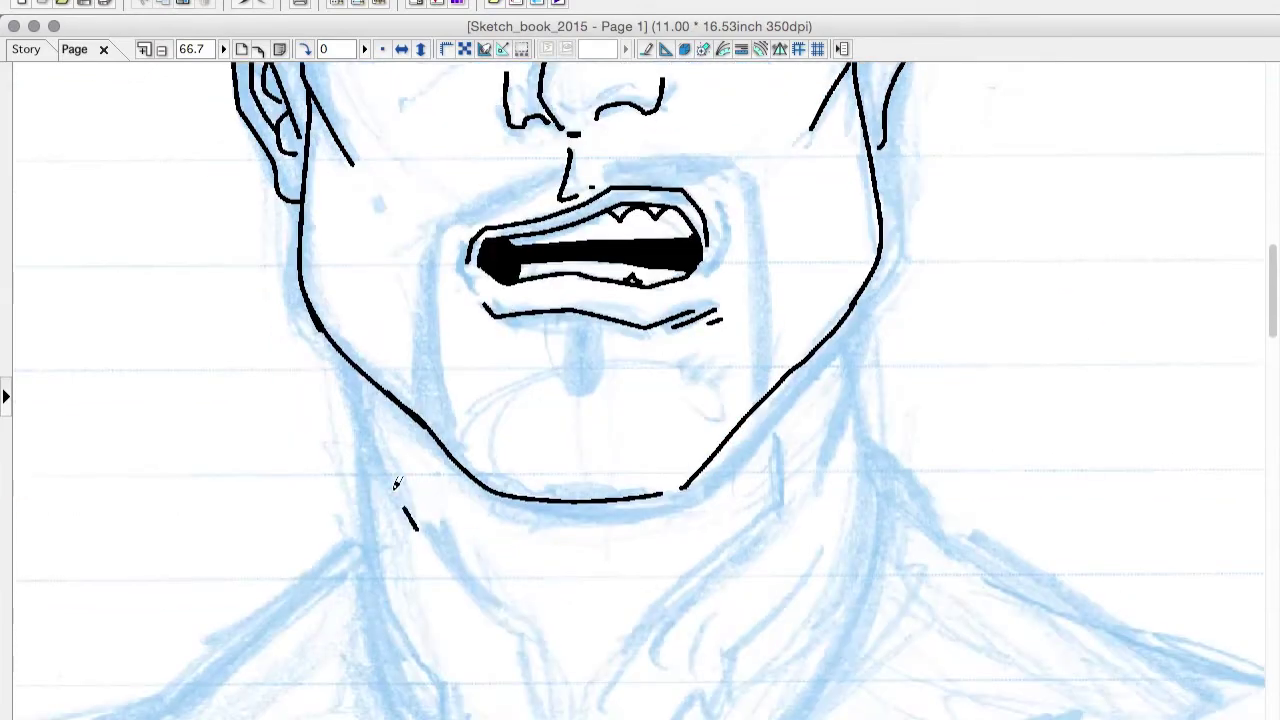
drag(355, 420, 418, 530)
drag(345, 375, 430, 686)
drag(800, 380, 818, 505)
drag(856, 352, 803, 708)
drag(603, 715, 768, 512)
drag(446, 555, 502, 610)
drag(508, 620, 536, 690)
scroll(951, 608, up, 10)
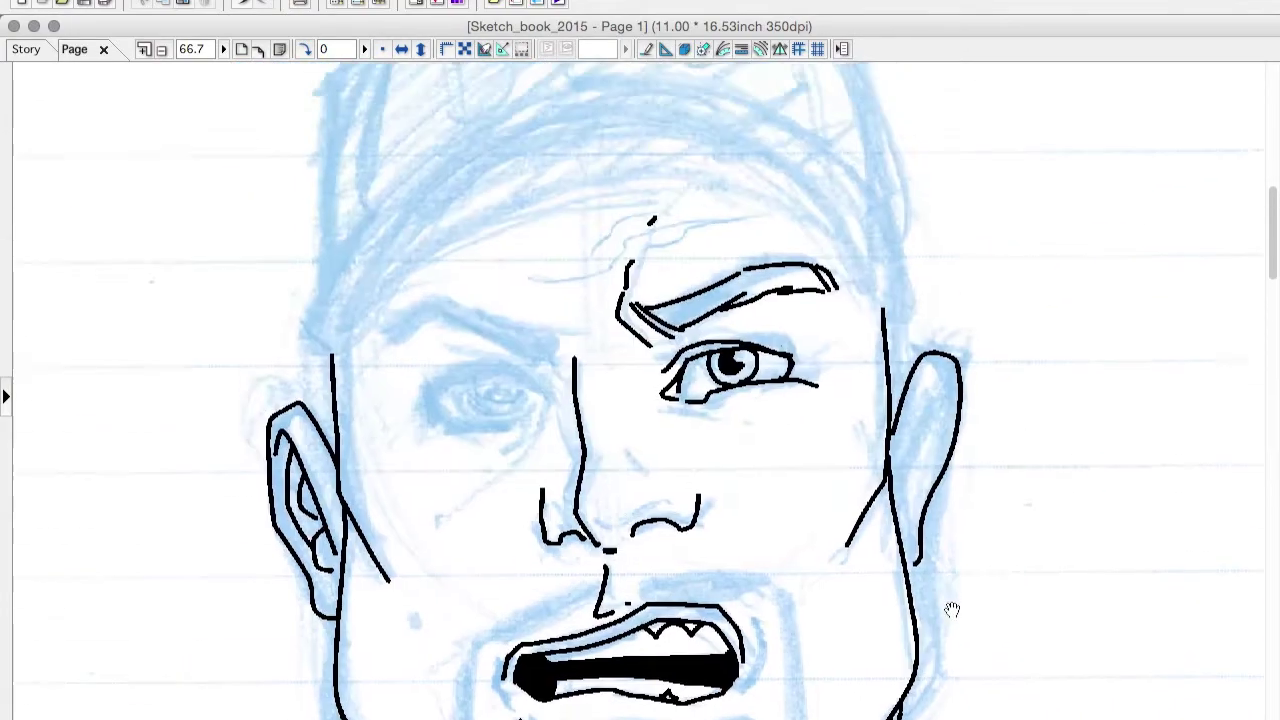
drag(948, 455, 932, 415)
Shift the left ear stroke down in a mirrored view, then ink wrinkle lines above the brows.
click(401, 49)
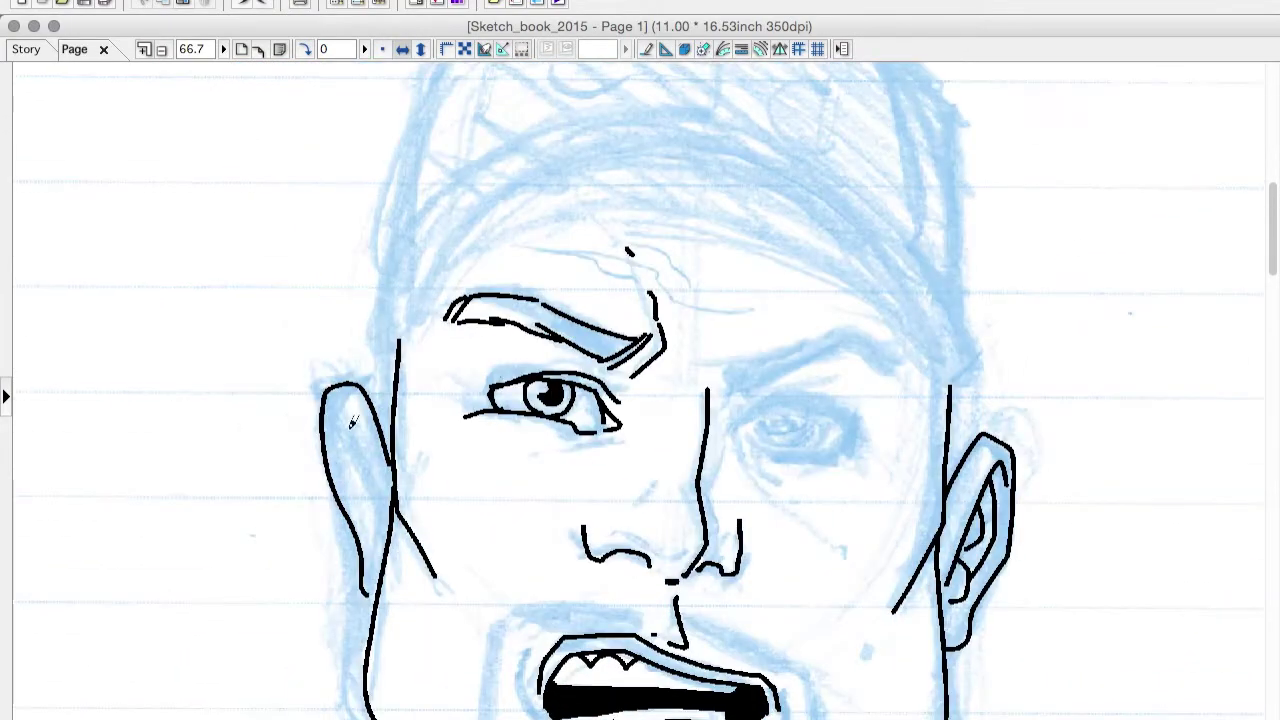
drag(352, 577, 366, 534)
key(super+d)
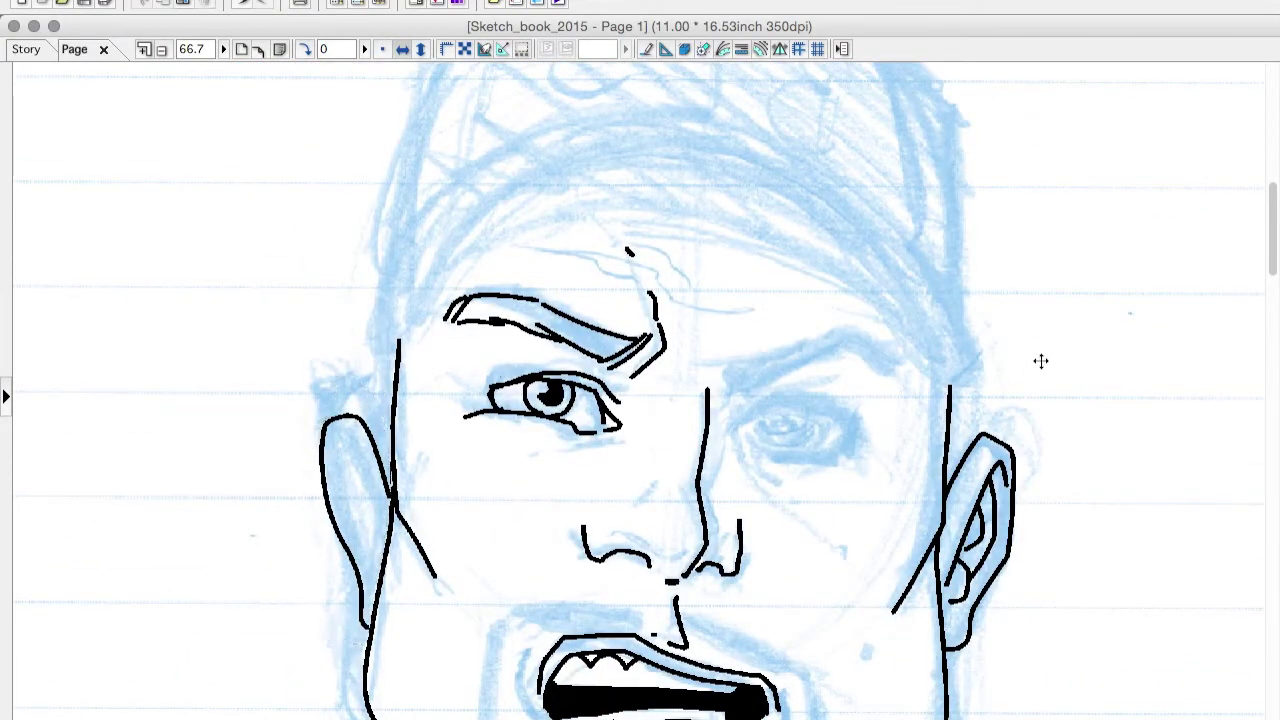
key(h)
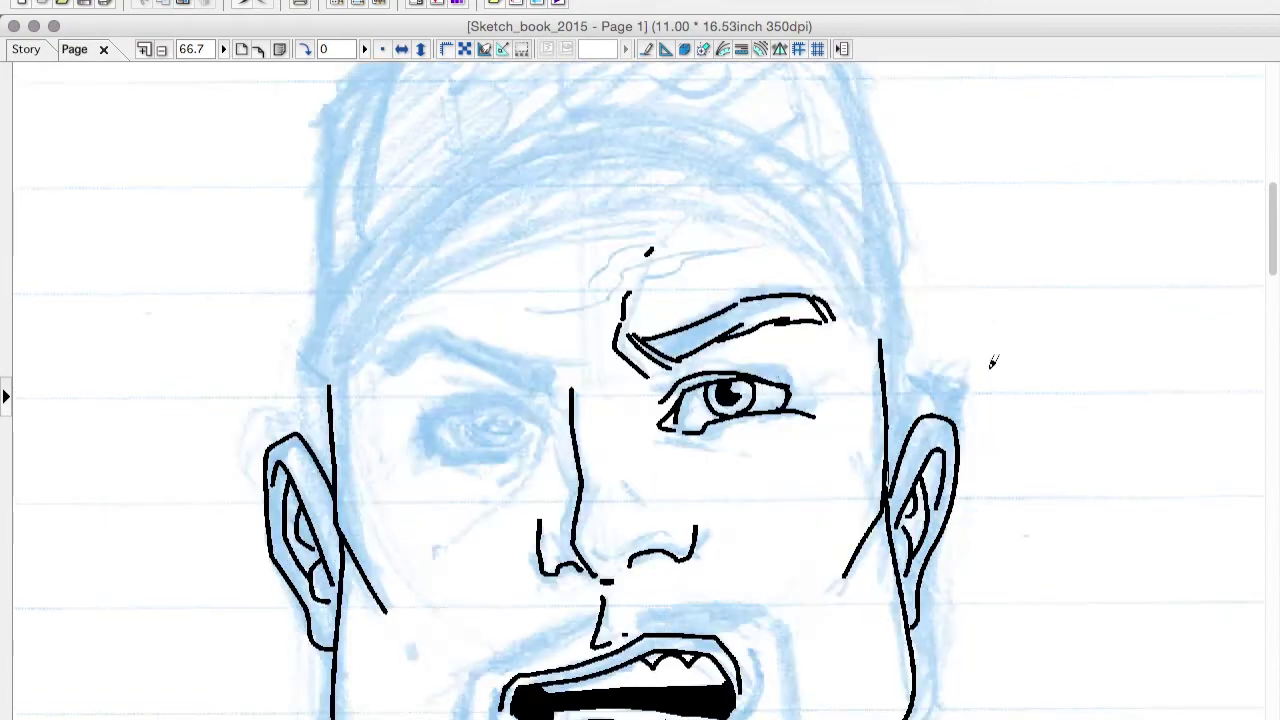
drag(565, 304, 615, 286)
drag(620, 268, 744, 250)
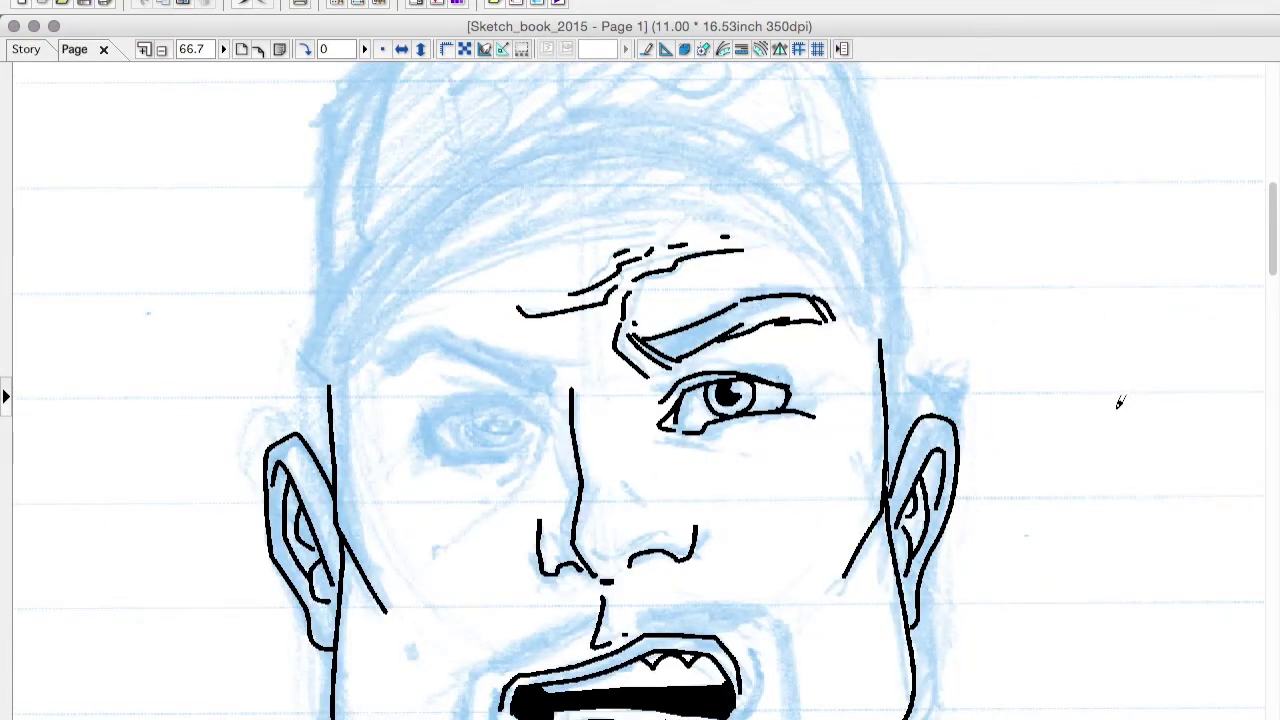
Ink the head outline over the cap and the upper and lower curves of the cap brim.
scroll(1110, 405, up, 3)
mouse_move(292, 505)
mouse_down()
mouse_move(638, 142)
mouse_move(599, 151)
mouse_move(795, 226)
mouse_move(850, 465)
mouse_up()
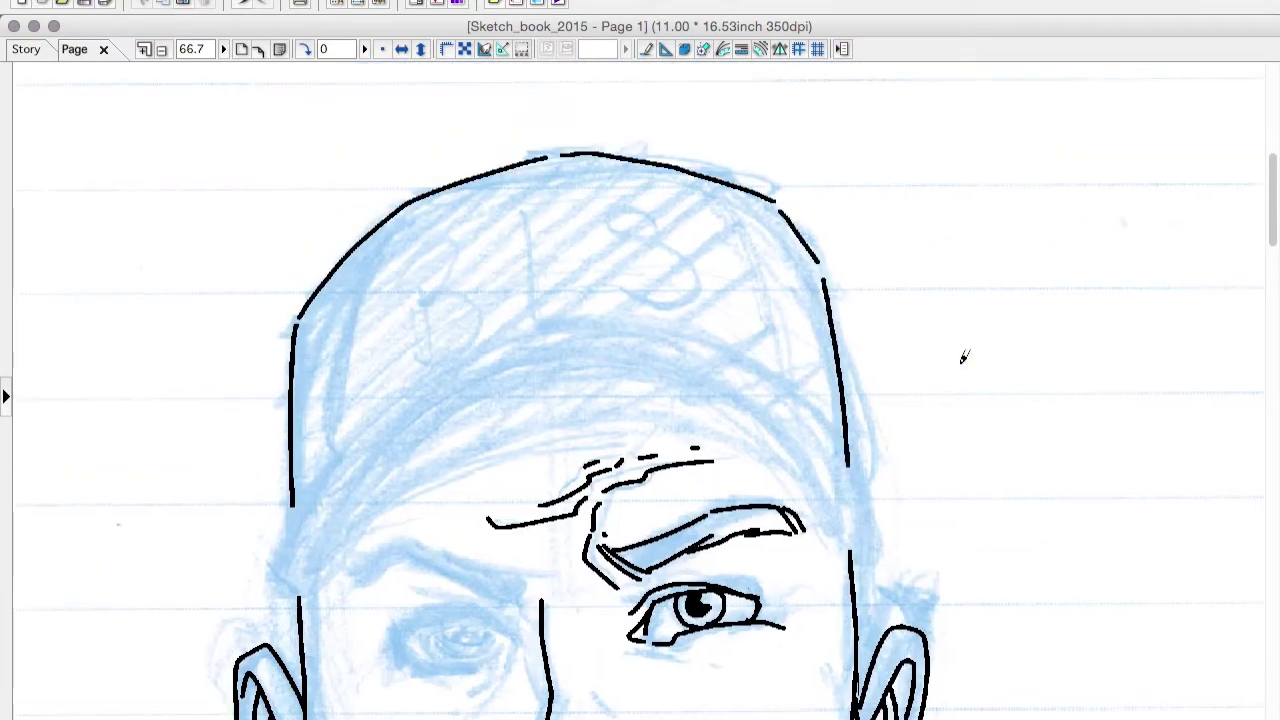
mouse_move(292, 528)
mouse_down()
mouse_move(659, 328)
mouse_move(743, 358)
mouse_move(852, 530)
mouse_up()
drag(298, 588, 360, 490)
drag(416, 442, 818, 490)
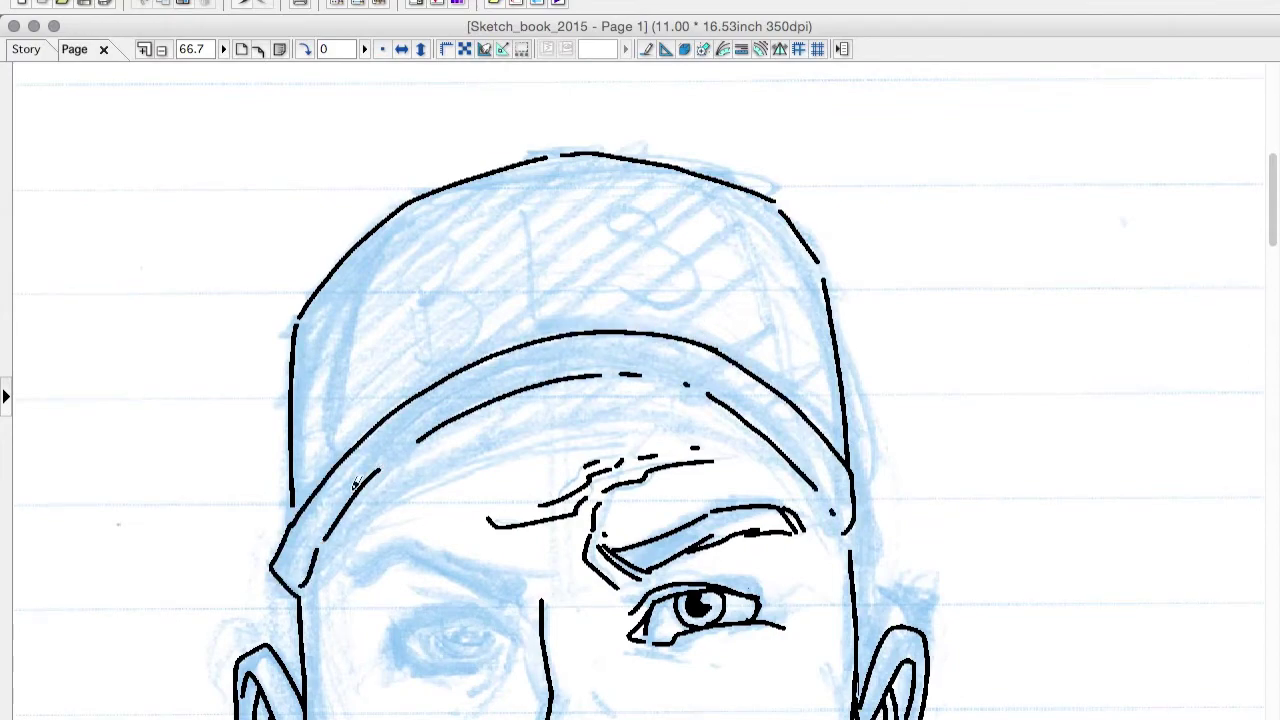
drag(328, 540, 787, 452)
key(ctrl+z)
key(ctrl+z)
key(ctrl+z)
Ink the collar, a shoulder line and the long neck line, discarding a stray stroke by the mouth.
scroll(923, 434, down, 6)
mouse_move(596, 368)
mouse_down()
mouse_move(455, 645)
mouse_move(490, 688)
mouse_move(455, 680)
mouse_up()
key(ctrl+z)
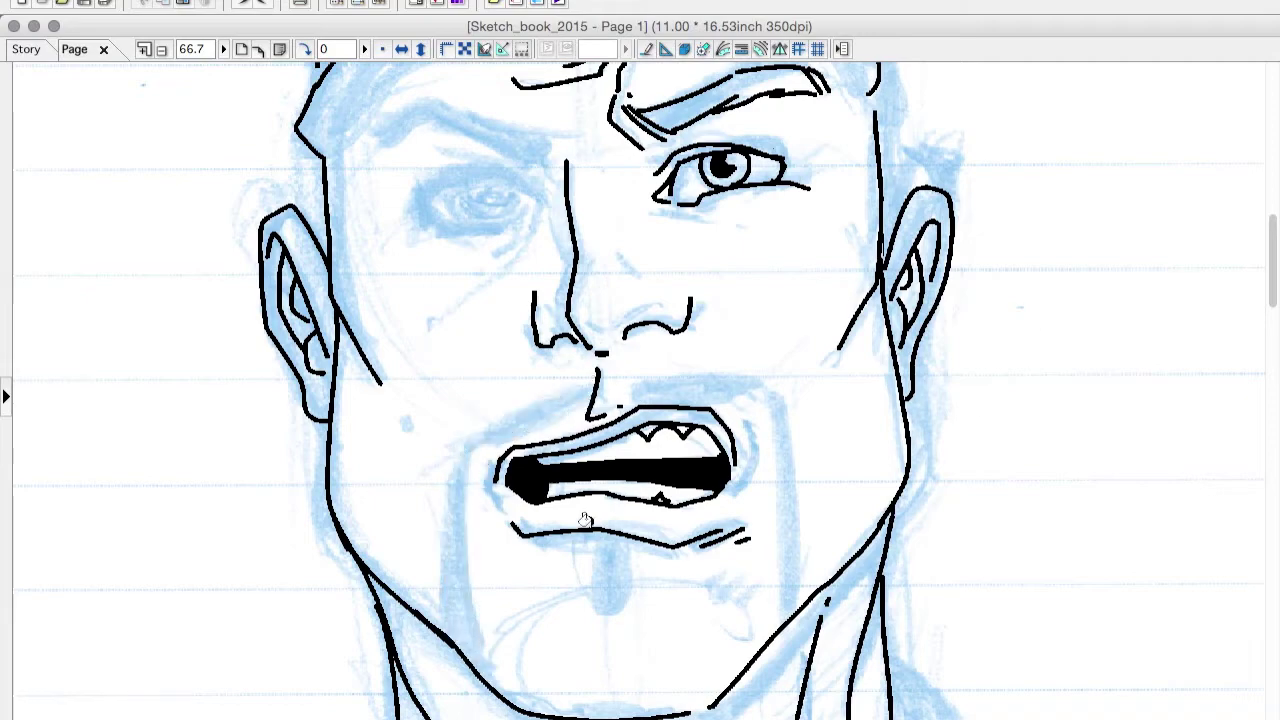
scroll(560, 509, down, 8)
drag(558, 513, 771, 421)
drag(547, 521, 519, 462)
drag(405, 436, 180, 433)
drag(172, 380, 371, 214)
drag(880, 96, 970, 186)
Ink the other shoulder, further collar lines, the jaw lines and a small V at the neck.
scroll(623, 443, right, 5)
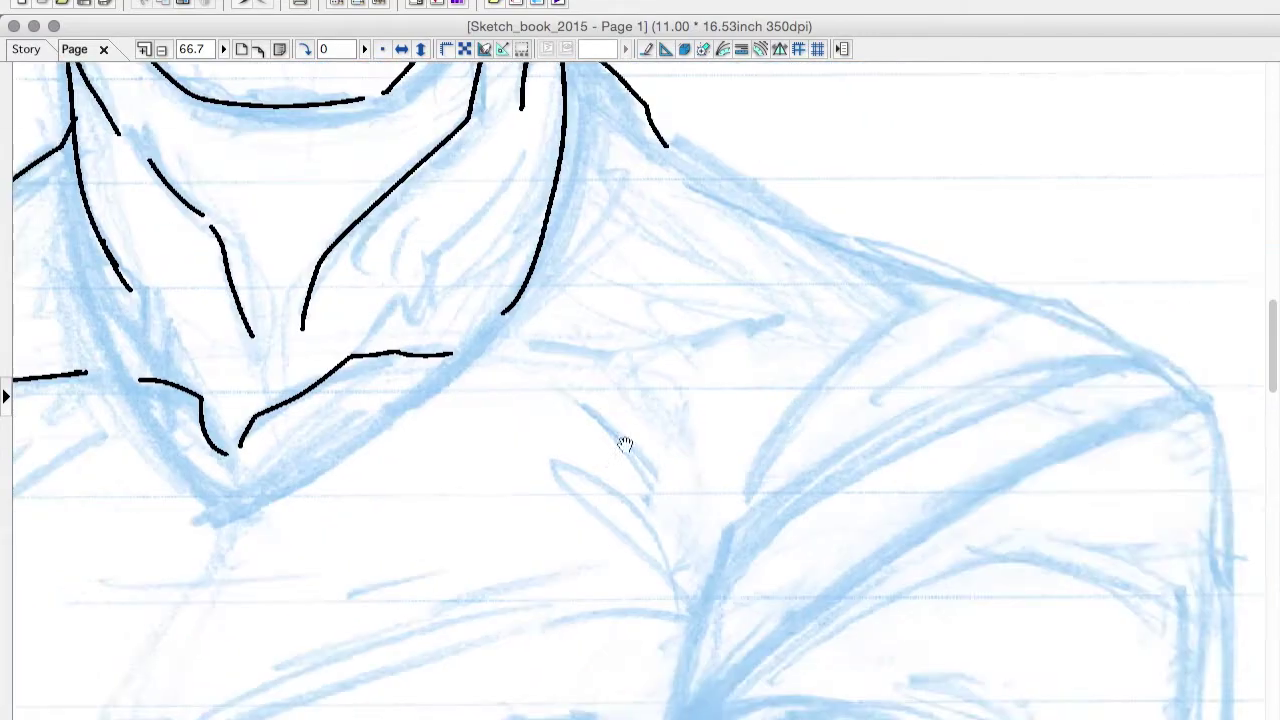
scroll(623, 443, up, 2)
drag(543, 188, 662, 306)
scroll(840, 523, left, 3)
mouse_move(392, 571)
mouse_down()
mouse_move(241, 348)
mouse_move(686, 336)
mouse_move(629, 409)
mouse_move(686, 340)
mouse_up()
key(ctrl+z)
drag(533, 395, 575, 400)
drag(683, 222, 598, 378)
drag(325, 443, 349, 420)
drag(297, 354, 295, 412)
scroll(750, 575, up, 10)
Rotate the canvas -15° and ink the second eye's upper lid, lower lid and iris.
key(minus)
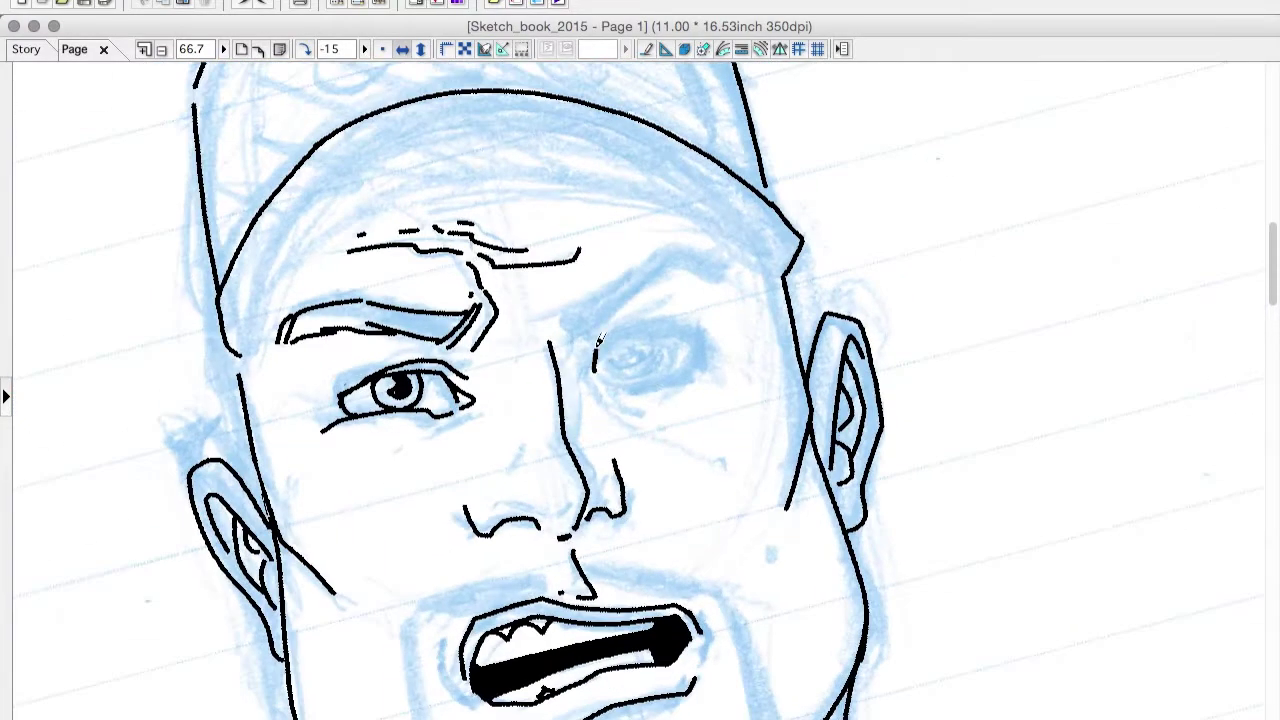
drag(599, 340, 706, 350)
drag(598, 360, 587, 378)
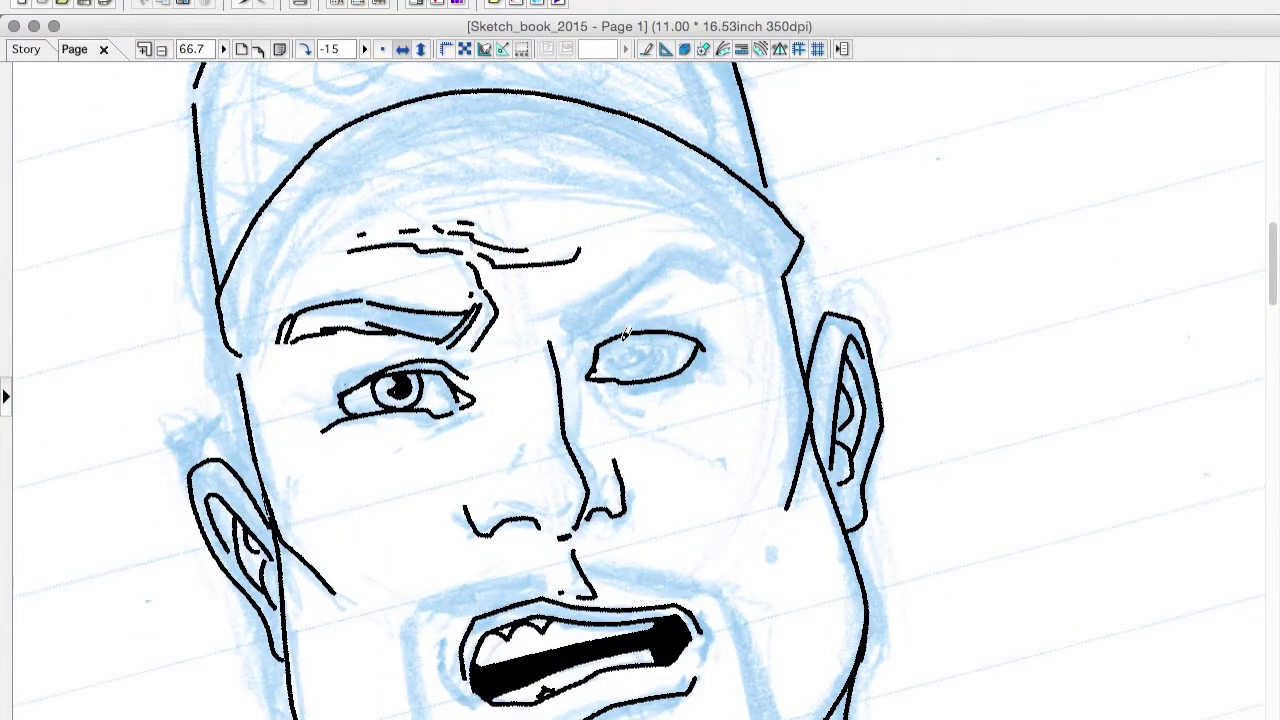
drag(704, 363, 683, 388)
drag(648, 336, 668, 333)
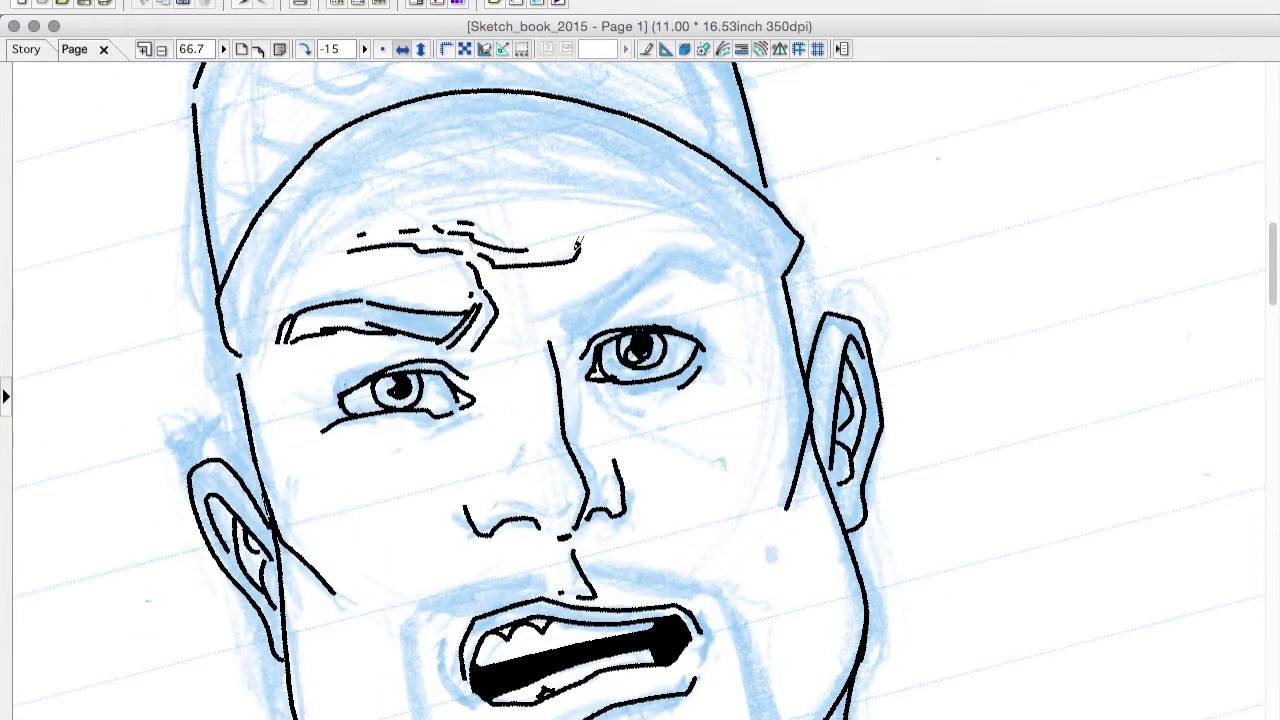
Ink the furrowed eyebrow above the second eye.
drag(592, 294, 580, 334)
drag(575, 308, 720, 245)
drag(592, 334, 690, 282)
drag(694, 282, 727, 248)
Level the view rotation and ink the left shoulder outline and the large arm curve.
key(asciicircum)
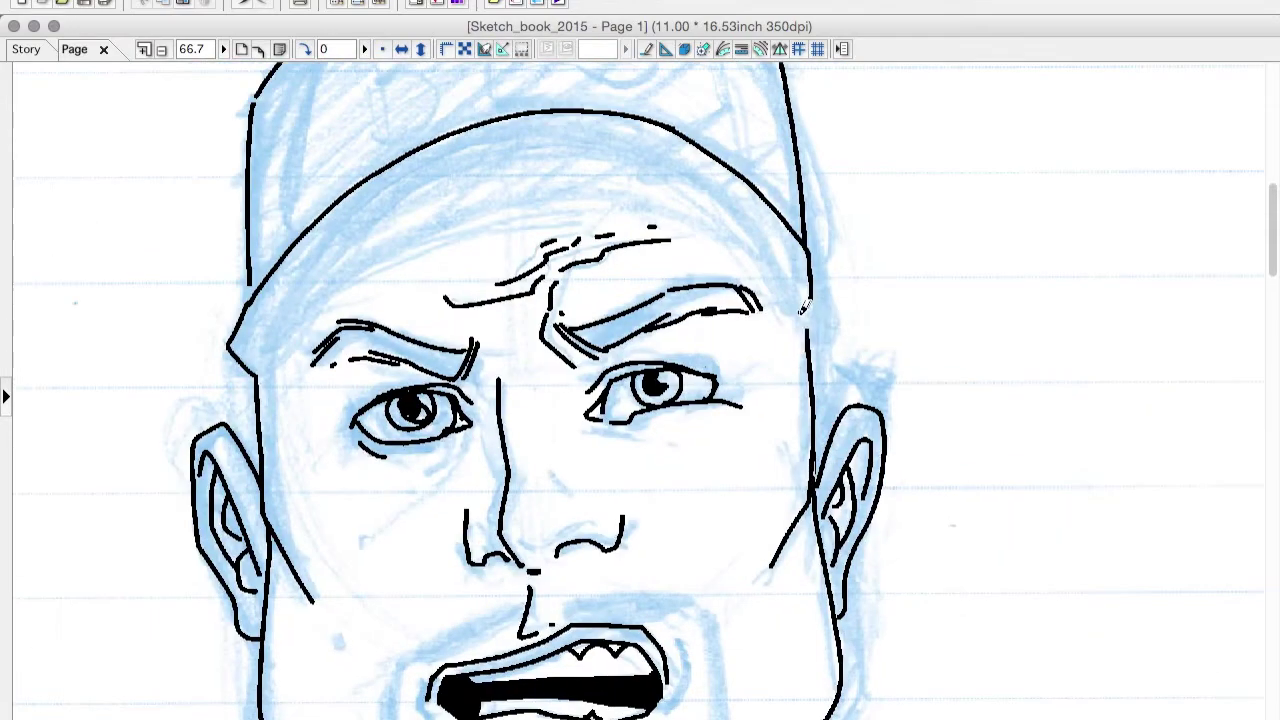
scroll(912, 305, down, 5)
scroll(912, 305, down, 10)
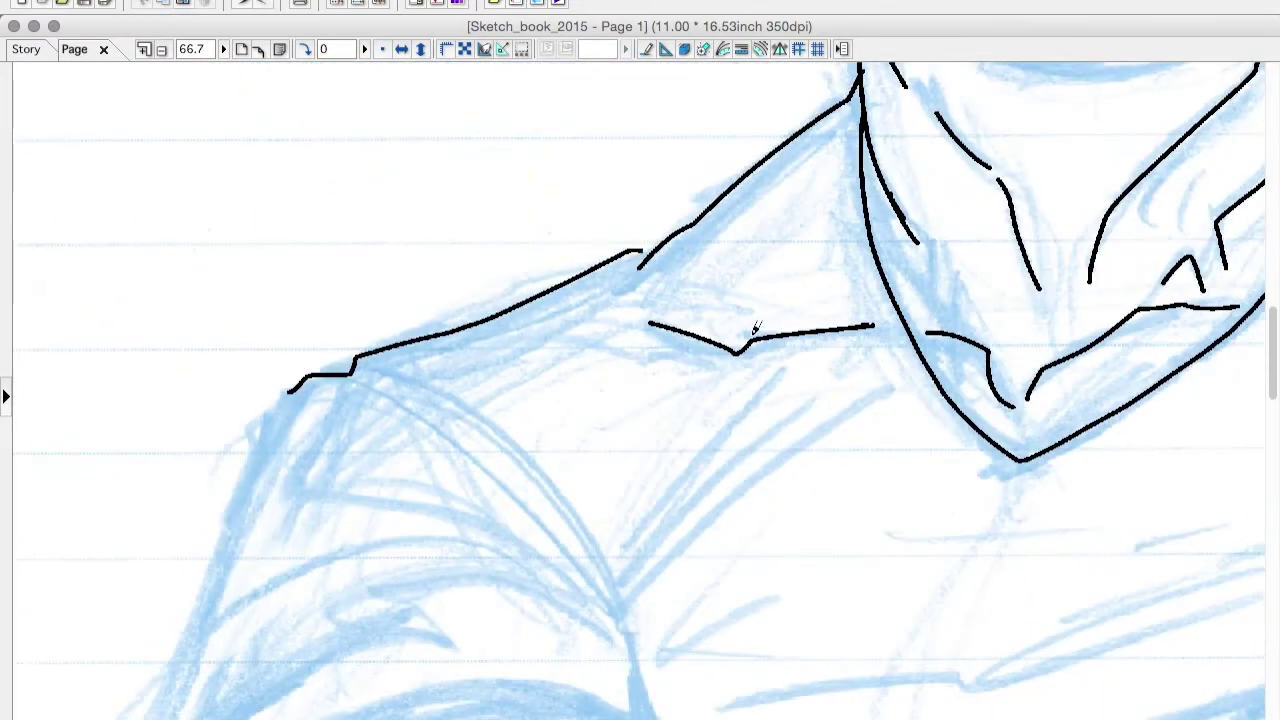
scroll(968, 403, down, 5)
drag(357, 152, 617, 393)
drag(422, 160, 598, 342)
drag(437, 150, 606, 313)
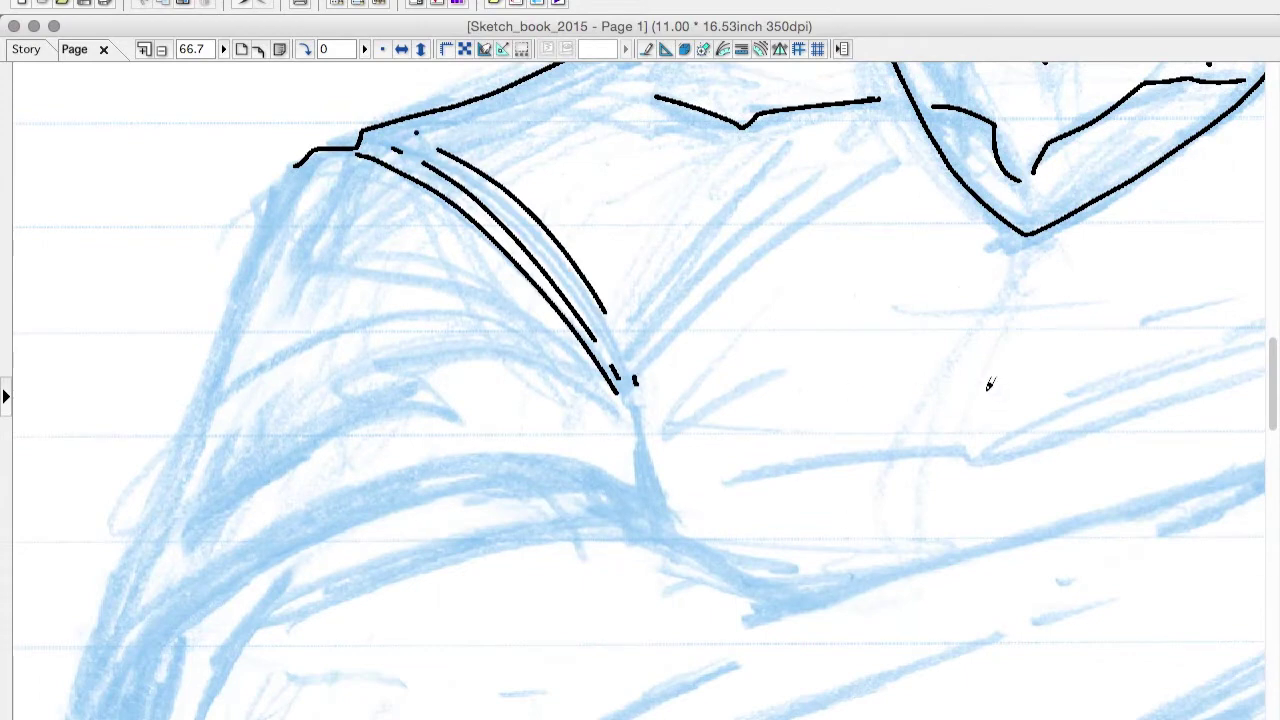
key(super+minus)
scroll(886, 363, left, 2)
drag(478, 205, 401, 385)
mouse_move(404, 395)
mouse_down()
mouse_move(338, 493)
mouse_move(332, 540)
mouse_up()
drag(330, 545, 346, 636)
mouse_move(750, 480)
mouse_down()
mouse_move(356, 600)
mouse_move(358, 636)
mouse_up()
Extend the arm curve and ink two arcs and short dashes across the upper arm.
drag(742, 372, 763, 482)
mouse_move(738, 408)
mouse_down()
mouse_move(652, 345)
mouse_move(462, 348)
mouse_up()
drag(462, 360, 416, 398)
drag(600, 358, 350, 515)
drag(612, 358, 656, 378)
Ink the inner collar line and several fold lines across the chest.
mouse_move(510, 210)
mouse_down()
mouse_move(726, 366)
mouse_move(914, 188)
mouse_up()
drag(792, 290, 842, 222)
drag(764, 360, 874, 264)
scroll(1148, 243, up, 5)
scroll(786, 543, right, 5)
drag(332, 455, 824, 348)
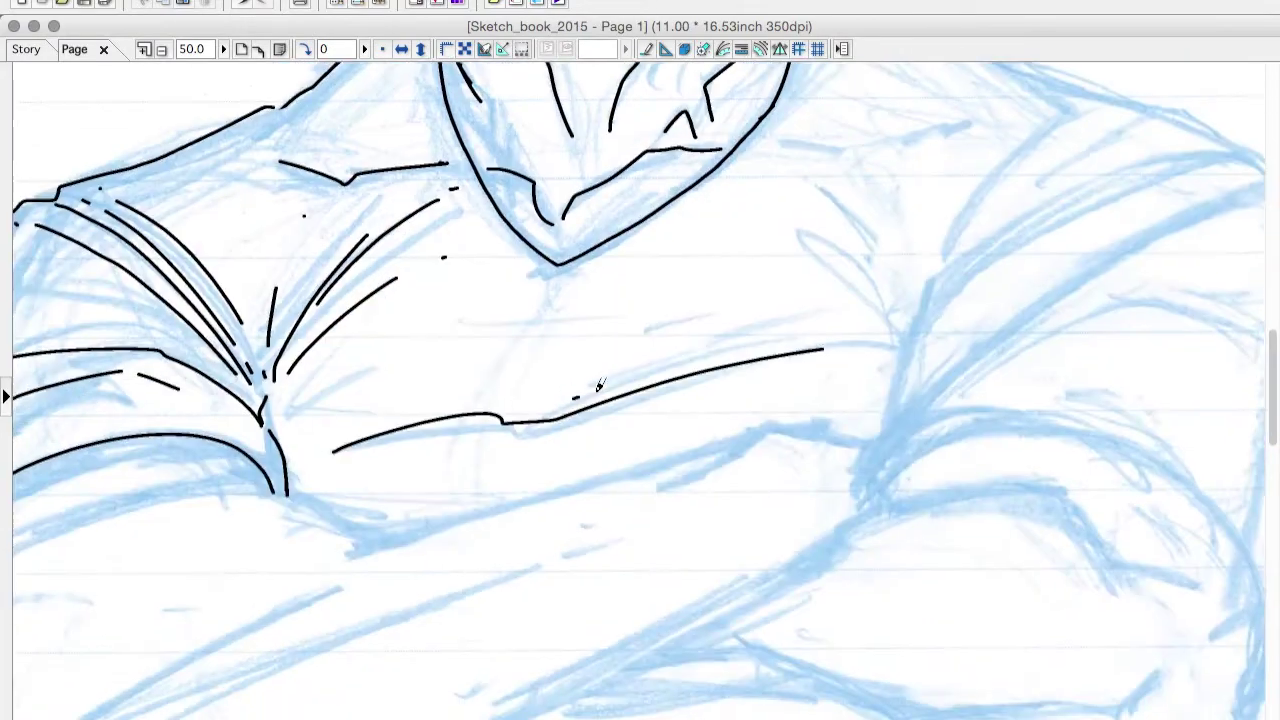
drag(578, 398, 798, 350)
drag(714, 340, 858, 308)
drag(285, 428, 413, 354)
drag(328, 469, 445, 446)
drag(487, 336, 648, 290)
Ink the crossed forearm's outline, lower edge, elbow and arm folds.
key(ctrl+0)
key(Tab)
key(Tab)
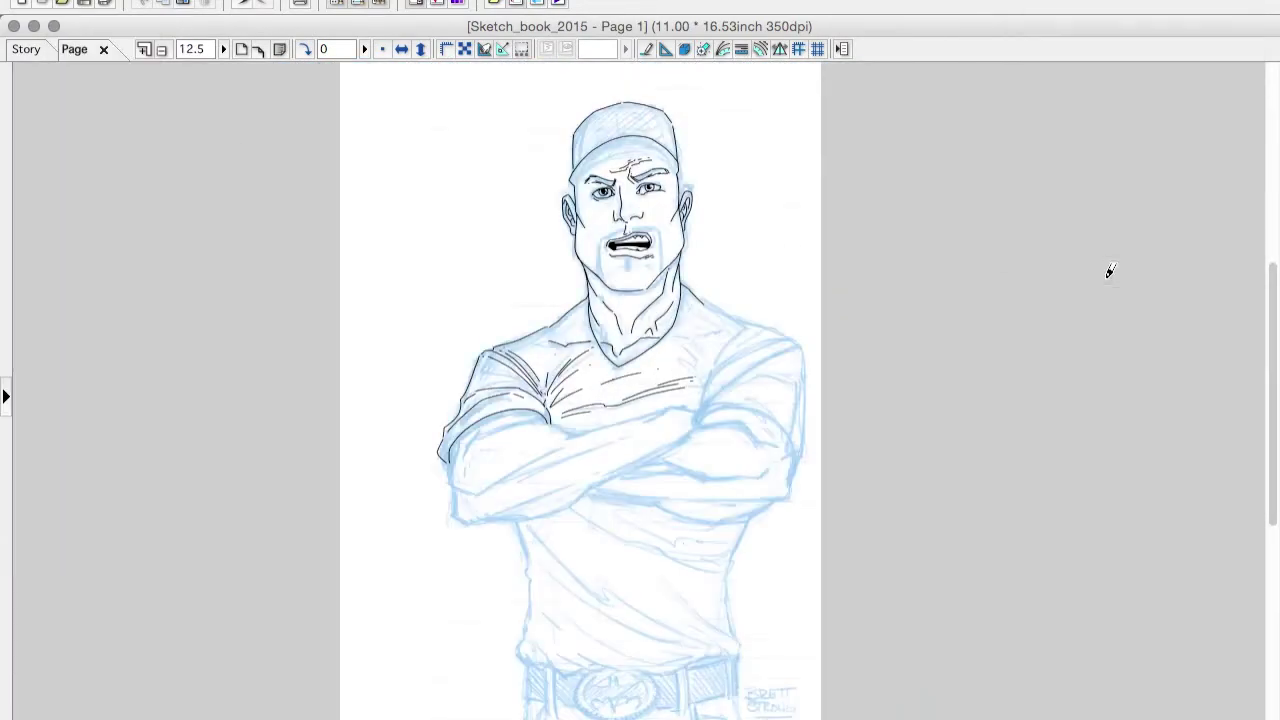
key(ctrl+plus)
key(ctrl+plus)
scroll(560, 310, down, 2)
drag(335, 326, 300, 440)
drag(470, 410, 770, 315)
drag(310, 460, 370, 545)
drag(420, 530, 944, 316)
drag(345, 350, 394, 300)
drag(392, 300, 618, 258)
drag(622, 297, 954, 244)
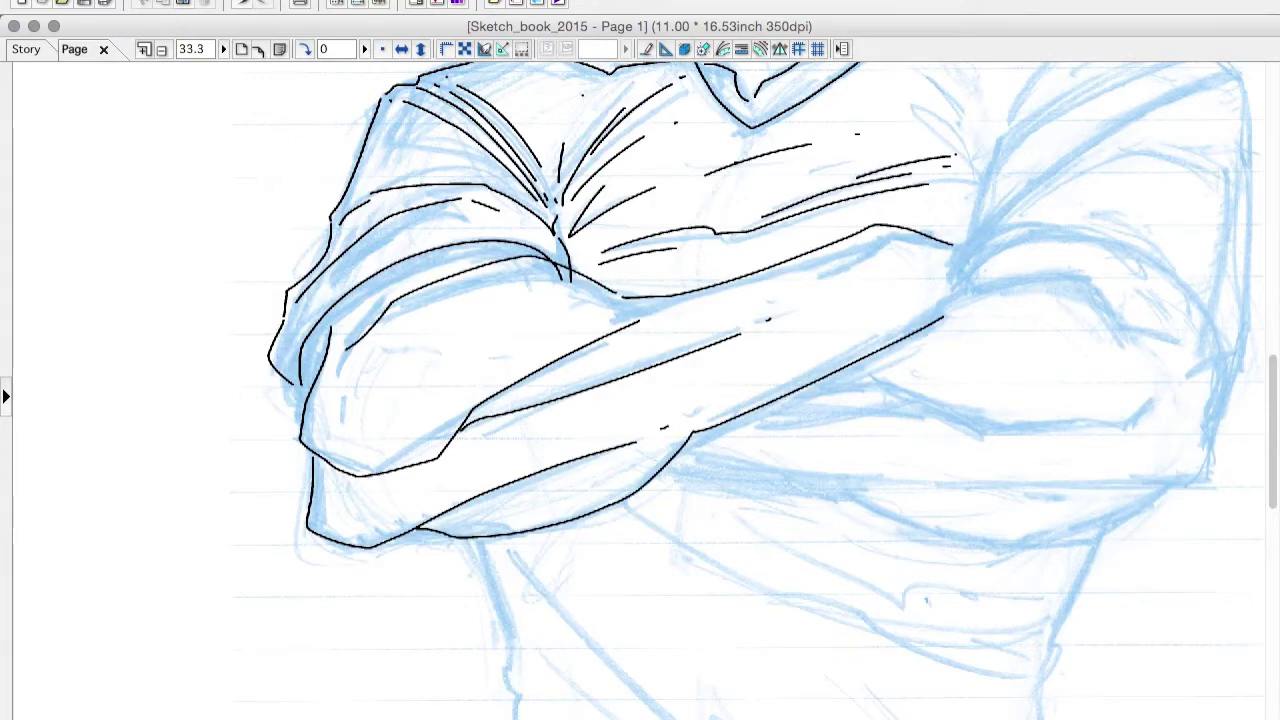
Undo the left shoulder strokes and redraw the shoulder edge as one stroke.
key(ctrl+0)
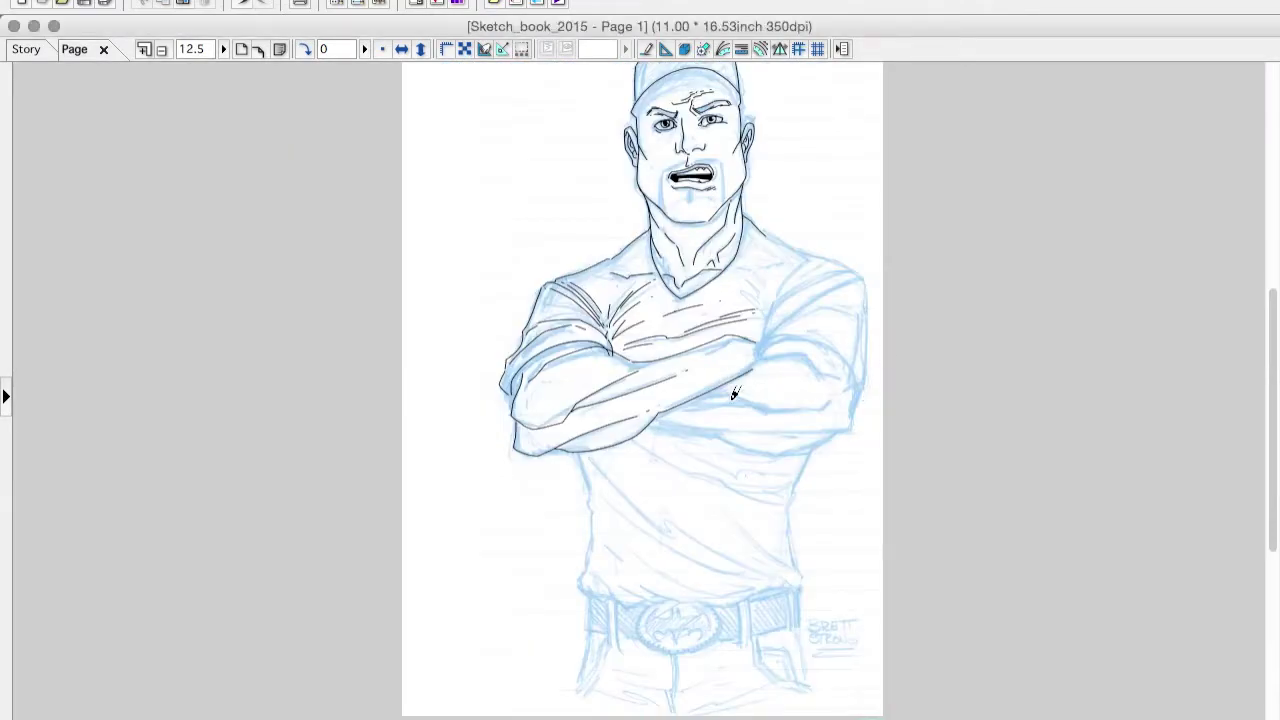
scroll(737, 394, up, 3)
scroll(545, 372, up, 1)
drag(530, 385, 732, 473)
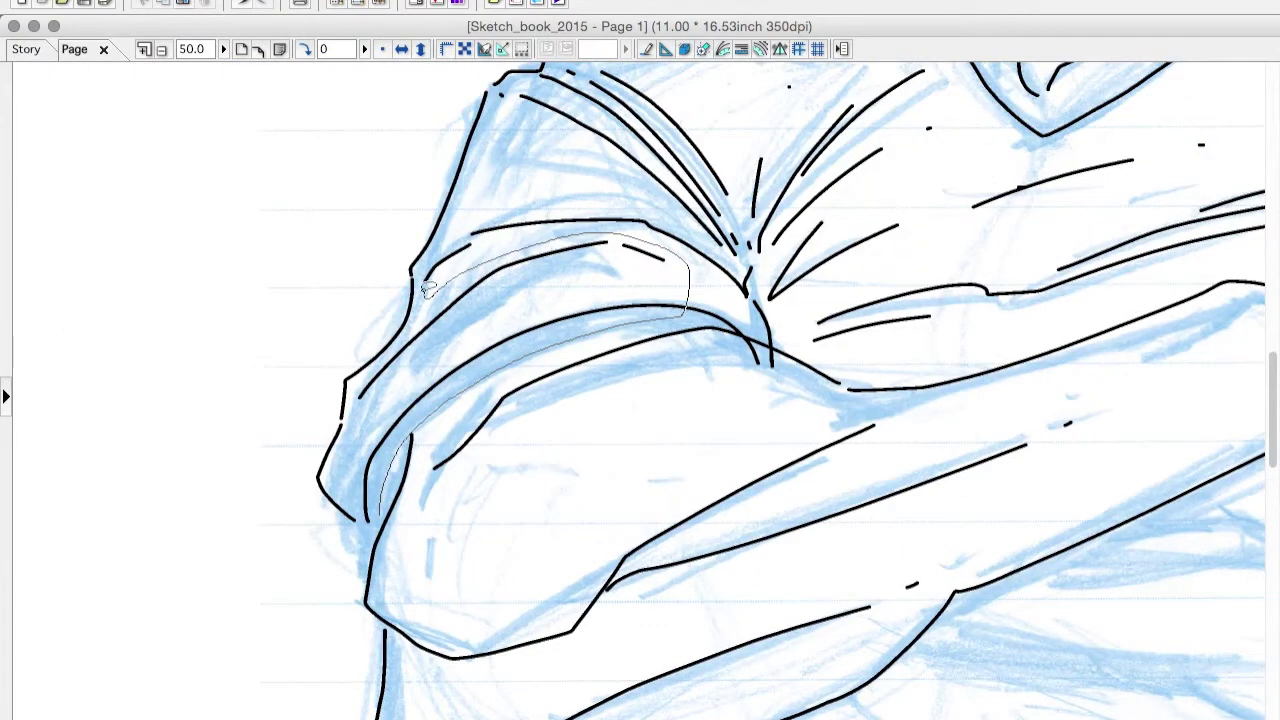
key(ctrl+z)
key(ctrl+z)
drag(485, 152, 462, 255)
mouse_move(470, 194)
mouse_down()
mouse_move(410, 322)
mouse_move(343, 678)
mouse_up()
drag(345, 551, 698, 418)
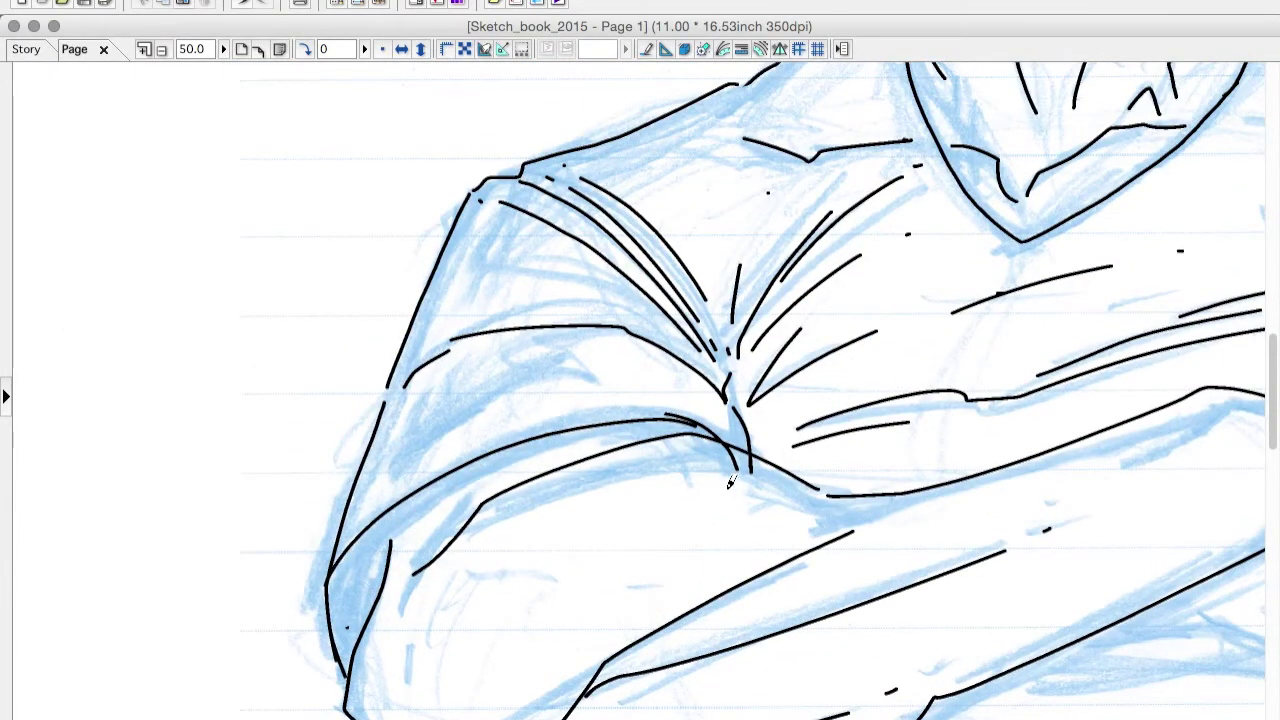
key(ctrl+z)
Ink the right forearm outline, the underside of the crossed arms and the right elbow.
scroll(703, 326, right, 10)
drag(546, 400, 542, 431)
mouse_move(490, 479)
mouse_down()
mouse_move(703, 403)
mouse_move(808, 480)
mouse_up()
drag(286, 580, 830, 571)
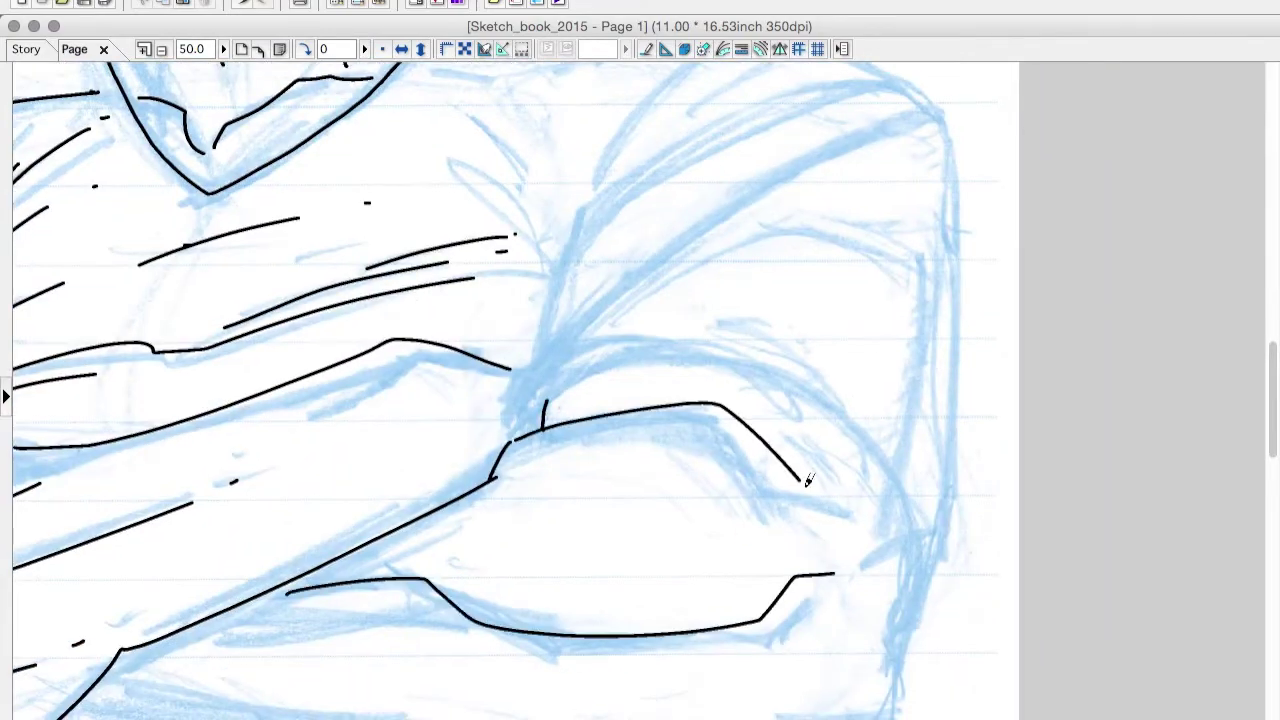
scroll(808, 480, down, 10)
scroll(808, 480, left, 2)
drag(140, 393, 572, 424)
mouse_move(629, 426)
mouse_down()
mouse_move(857, 414)
mouse_move(976, 256)
mouse_up()
drag(265, 403, 420, 448)
scroll(445, 450, up, 5)
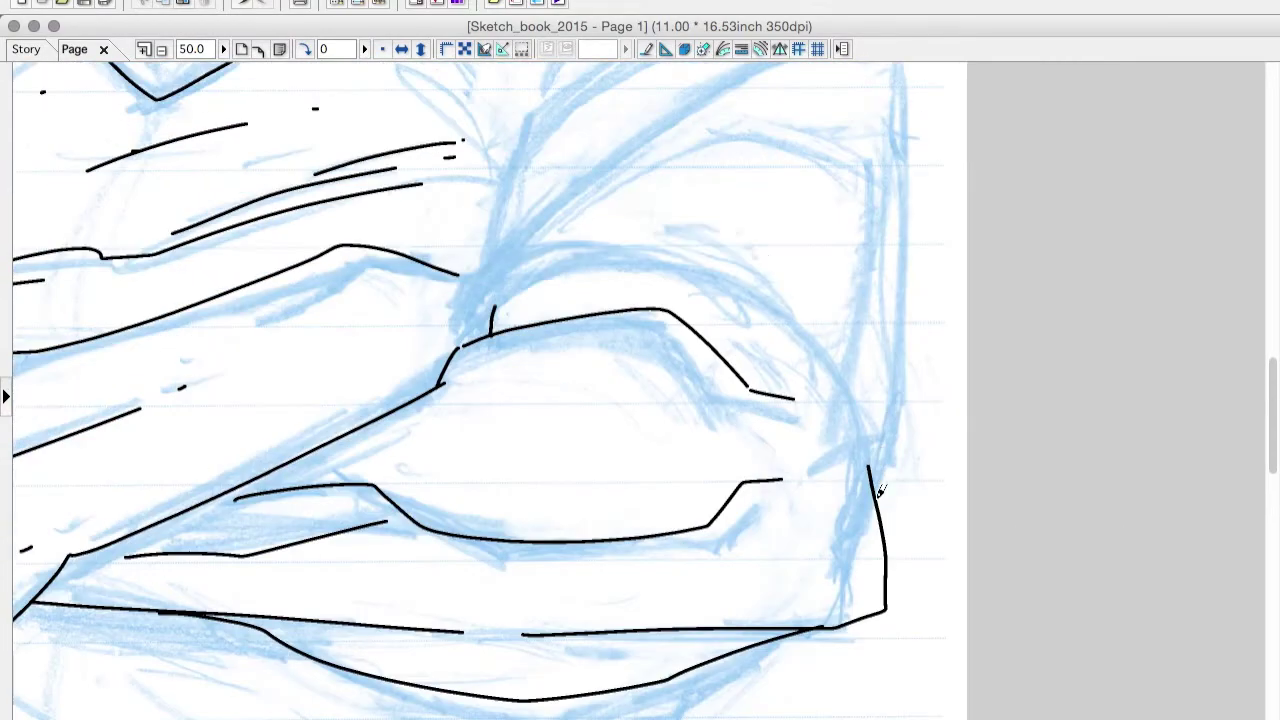
drag(490, 310, 878, 470)
Ink three diagonal lines and the outline on the right shoulder.
scroll(843, 550, up, 5)
drag(440, 532, 780, 240)
drag(463, 440, 754, 186)
mouse_move(528, 303)
mouse_down()
mouse_move(760, 172)
mouse_move(858, 712)
mouse_up()
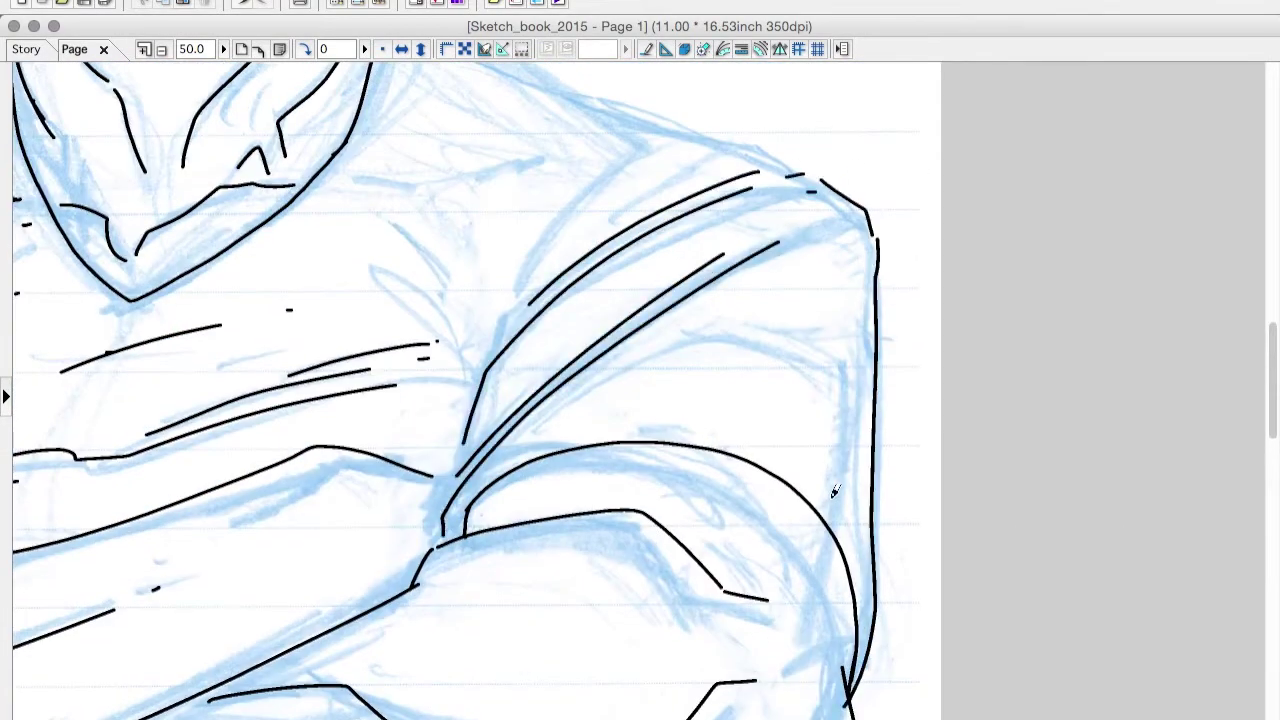
drag(806, 480, 840, 520)
drag(716, 436, 766, 450)
drag(786, 493, 728, 588)
Ink the top of the right shoulder, its fold lines and the shoulder seam.
scroll(545, 472, up, 5)
drag(520, 505, 656, 335)
drag(480, 330, 696, 250)
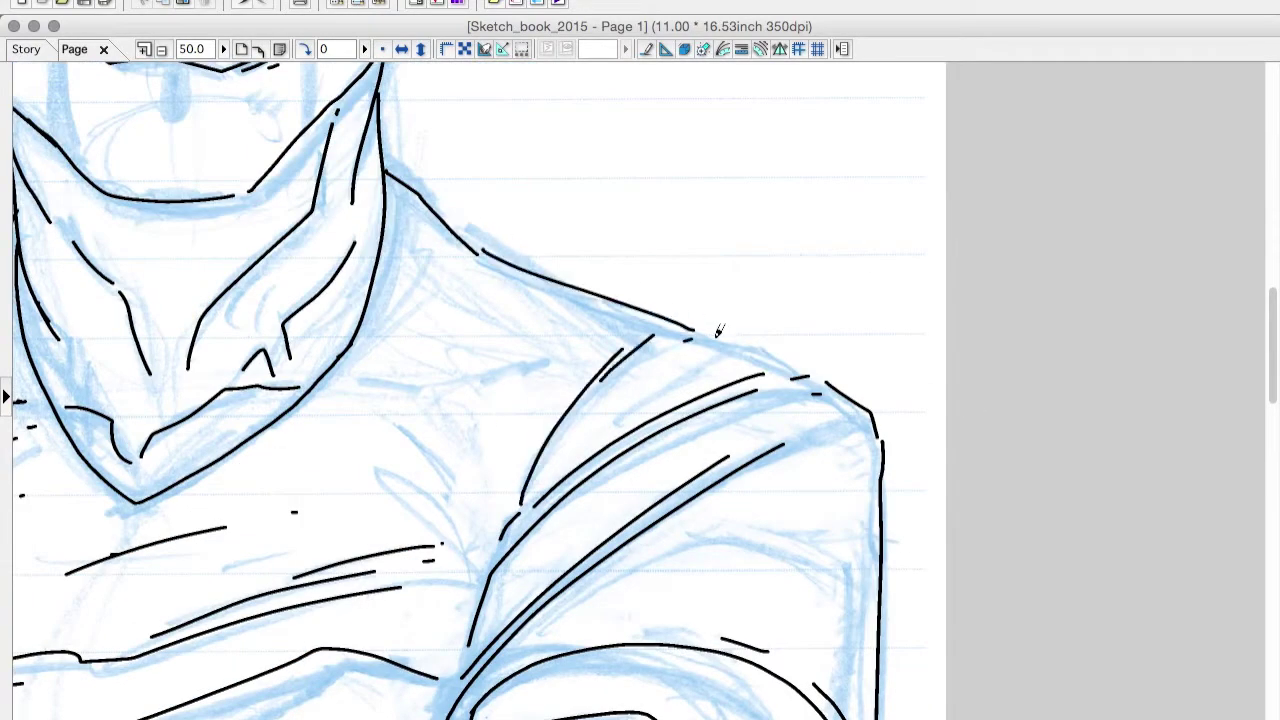
drag(708, 366, 800, 322)
drag(788, 462, 864, 424)
drag(540, 660, 822, 480)
drag(838, 476, 876, 440)
Ink the shirt's left edge and the start of the lower hem.
drag(731, 560, 997, 190)
drag(640, 450, 946, 312)
drag(286, 386, 357, 623)
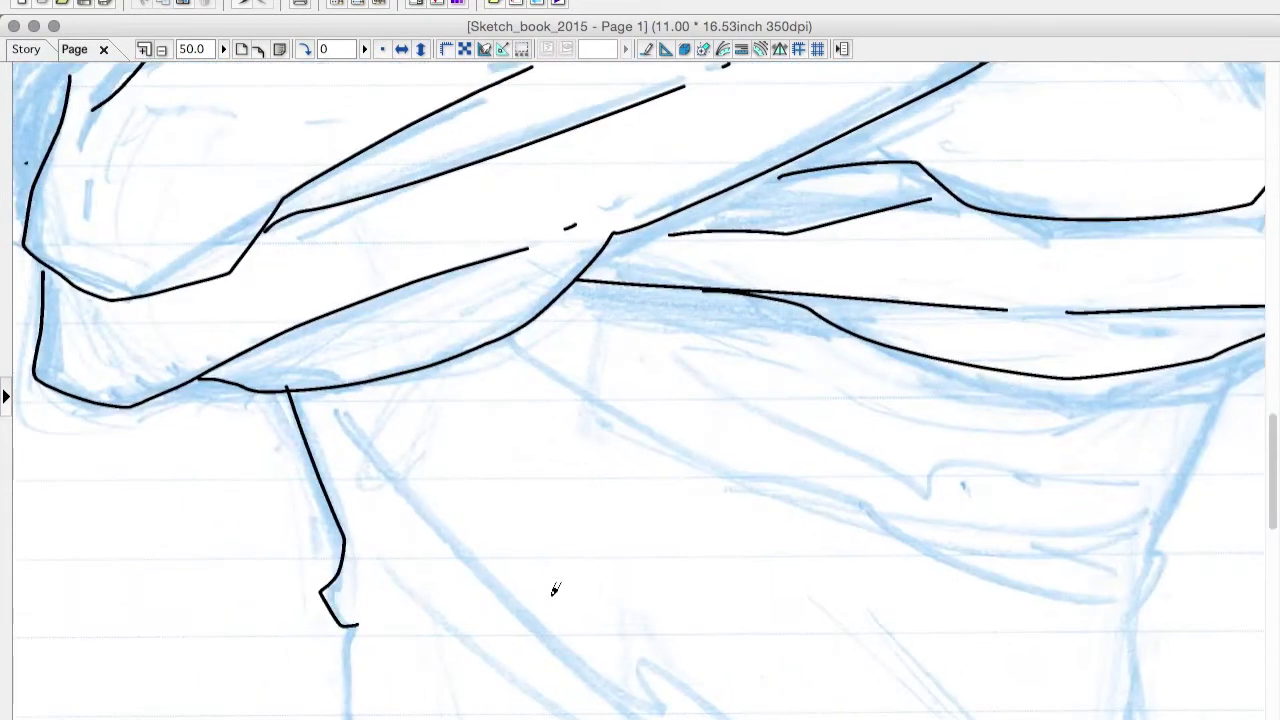
drag(400, 560, 557, 231)
drag(494, 280, 487, 610)
mouse_move(480, 575)
mouse_down()
mouse_move(600, 628)
mouse_move(800, 625)
mouse_up()
drag(607, 575, 705, 640)
drag(685, 565, 908, 644)
Ink fold lines across the shirt bottom and the scalloped hem to the right.
drag(514, 357, 600, 457)
drag(643, 514, 663, 528)
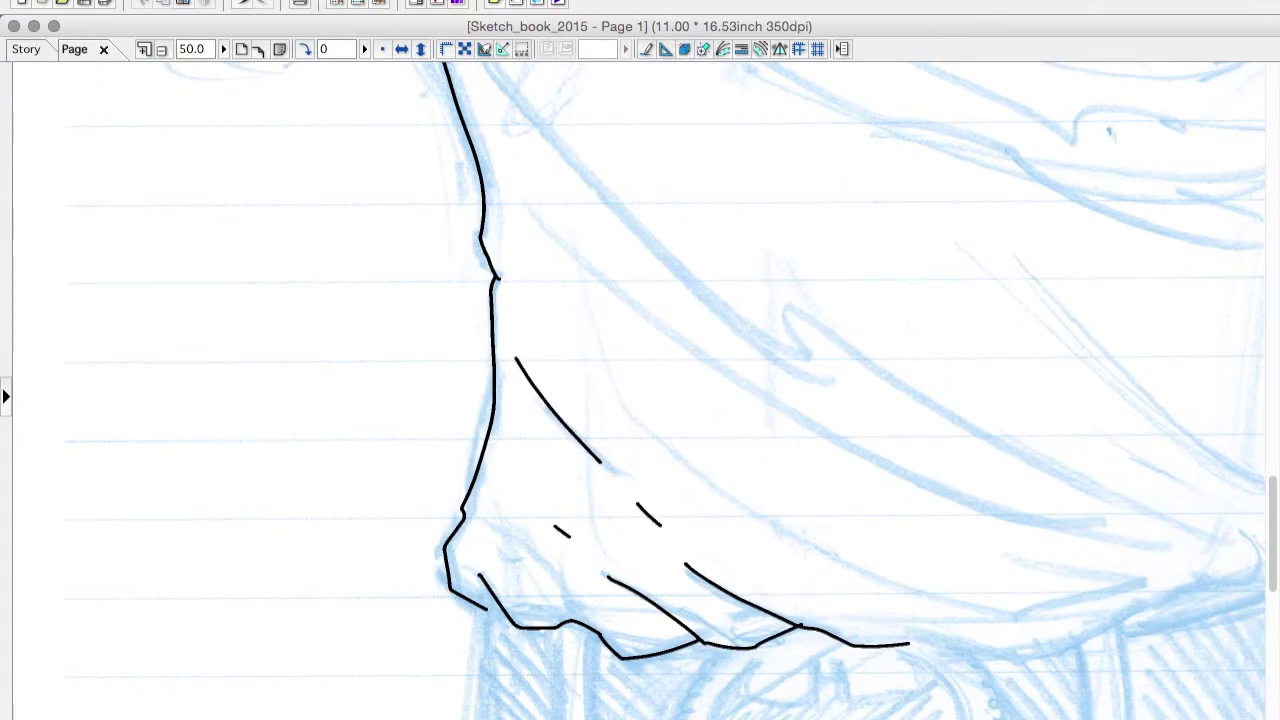
drag(600, 455, 261, 468)
drag(180, 200, 420, 420)
drag(602, 510, 722, 553)
drag(232, 360, 757, 622)
drag(600, 662, 870, 603)
mouse_move(858, 512)
mouse_down()
mouse_move(945, 578)
mouse_move(970, 156)
mouse_up()
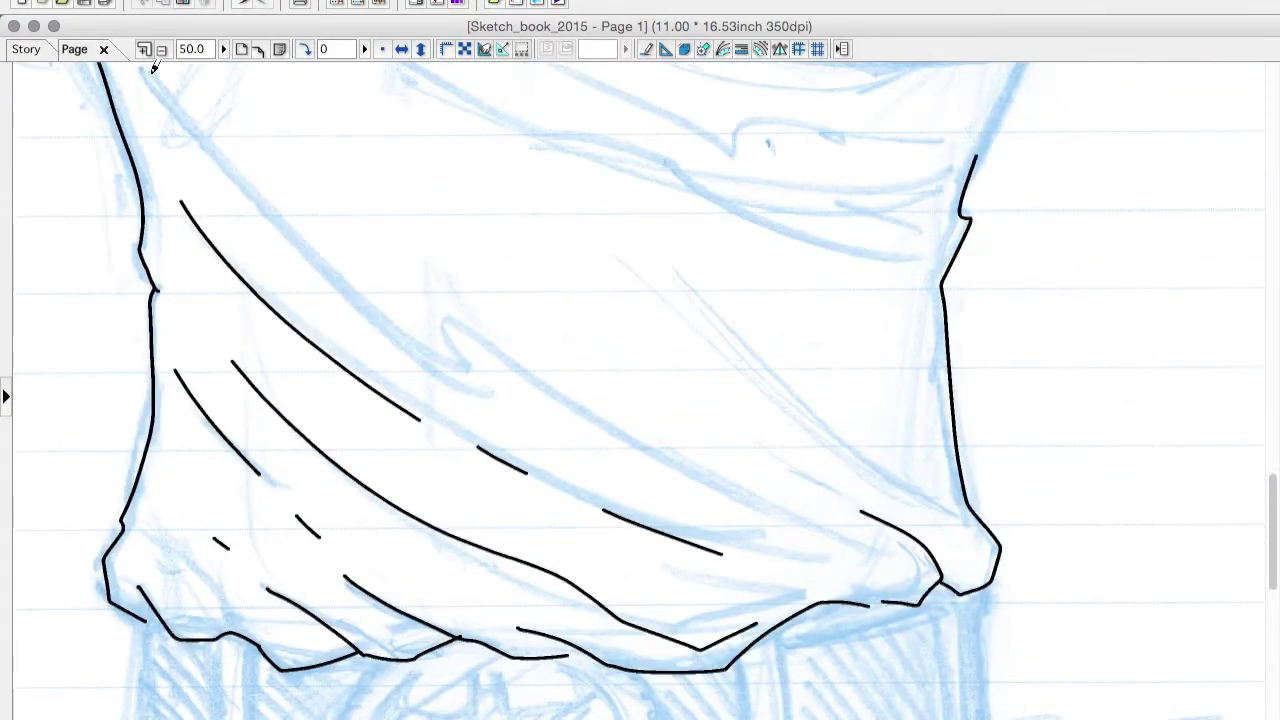
Ink the shirt's right side outline and the folds below the crossed arms.
drag(142, 60, 796, 530)
drag(600, 350, 600, 436)
drag(598, 310, 818, 498)
drag(800, 450, 722, 672)
drag(302, 298, 617, 537)
drag(510, 420, 817, 548)
drag(410, 275, 760, 465)
drag(985, 315, 880, 470)
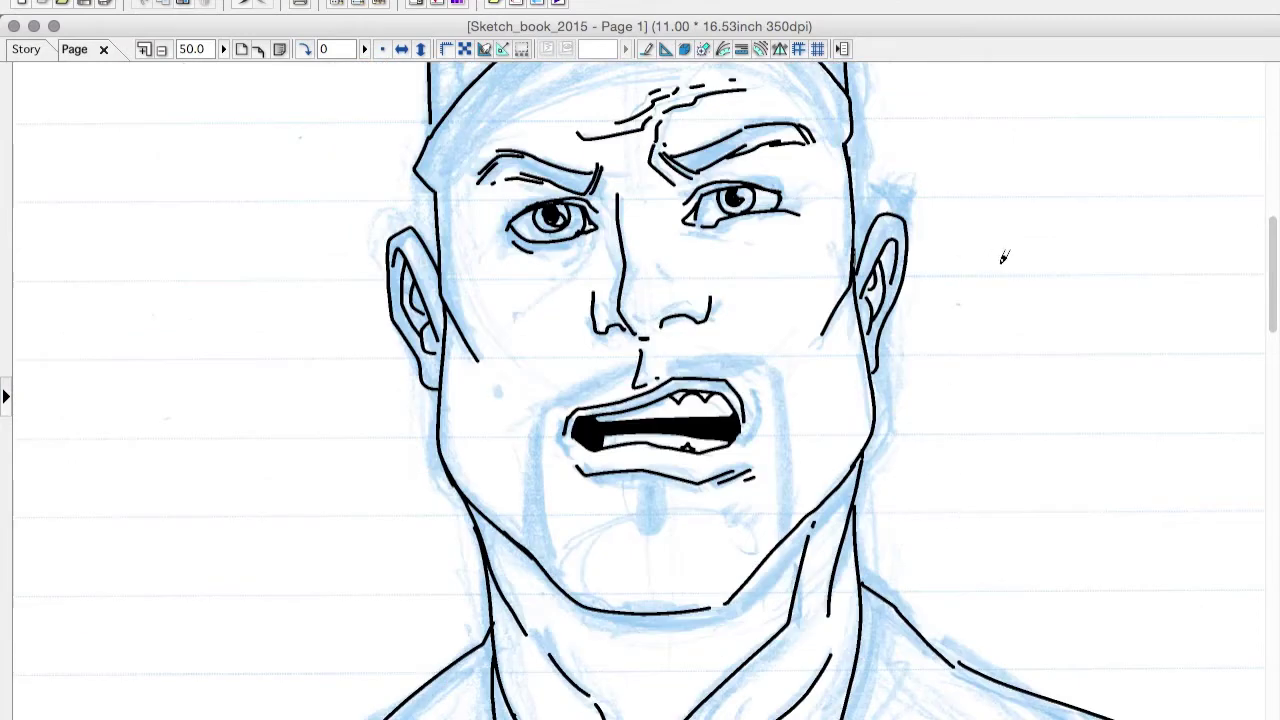
Ink the cap brim's lower and upper edges, erasing and redrawing the uneven part.
scroll(451, 357, up, 5)
drag(443, 369, 496, 325)
drag(518, 314, 692, 259)
drag(700, 266, 826, 350)
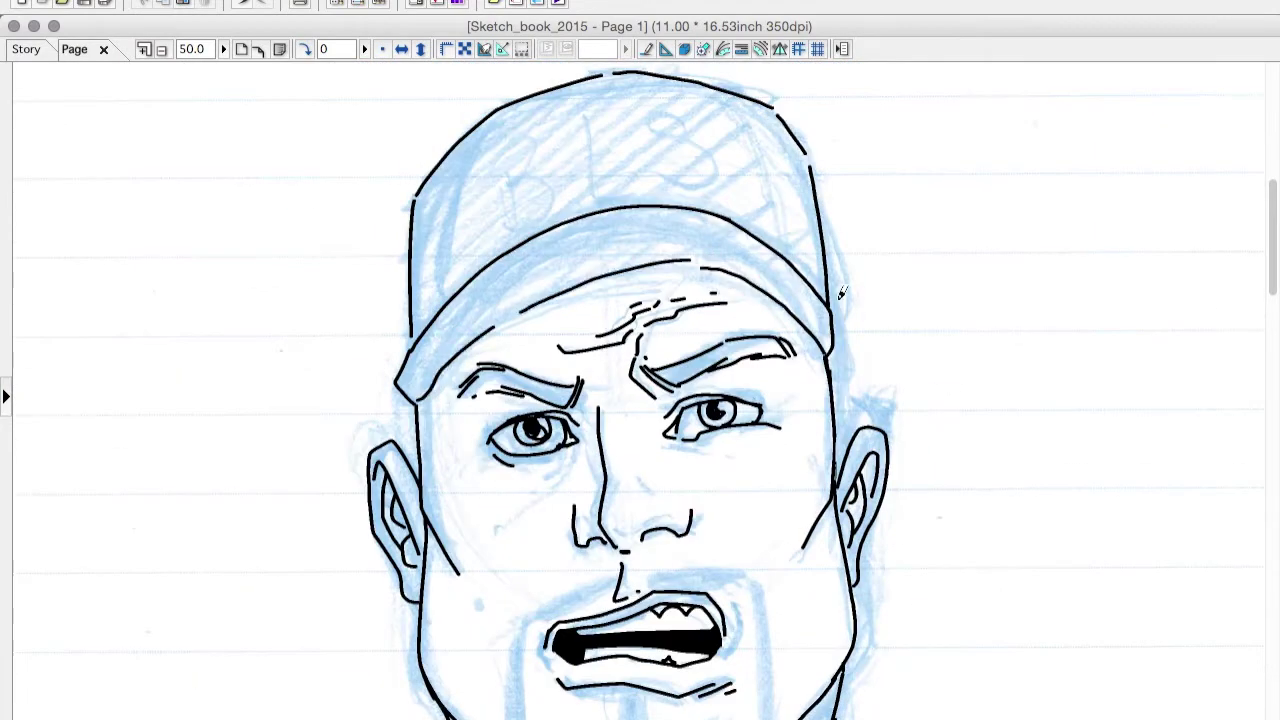
drag(679, 262, 629, 266)
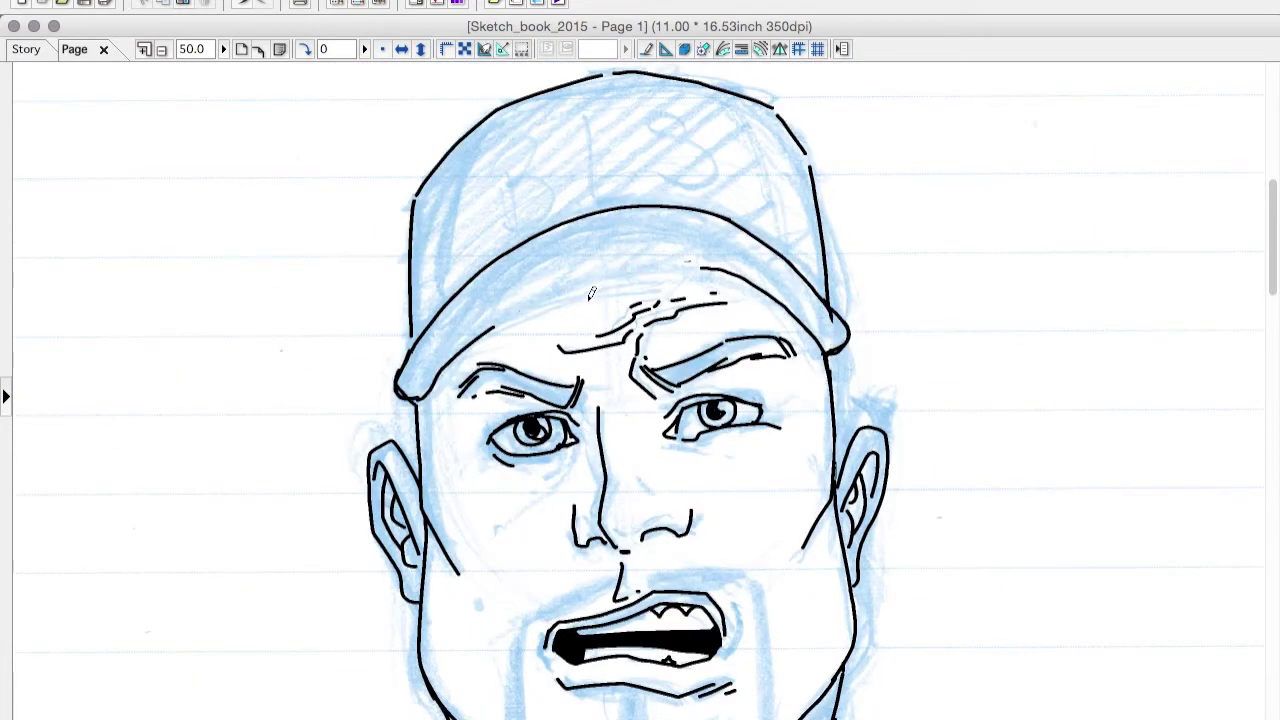
drag(505, 318, 688, 264)
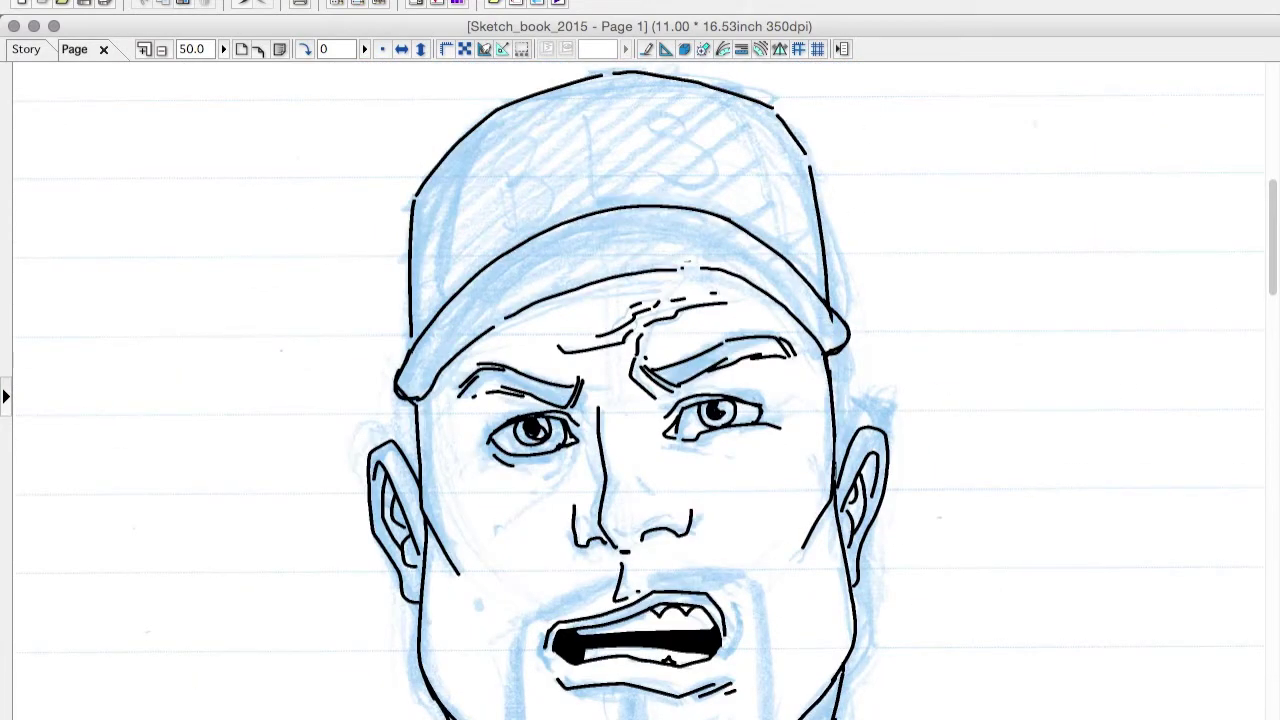
drag(428, 377, 522, 297)
drag(600, 268, 710, 251)
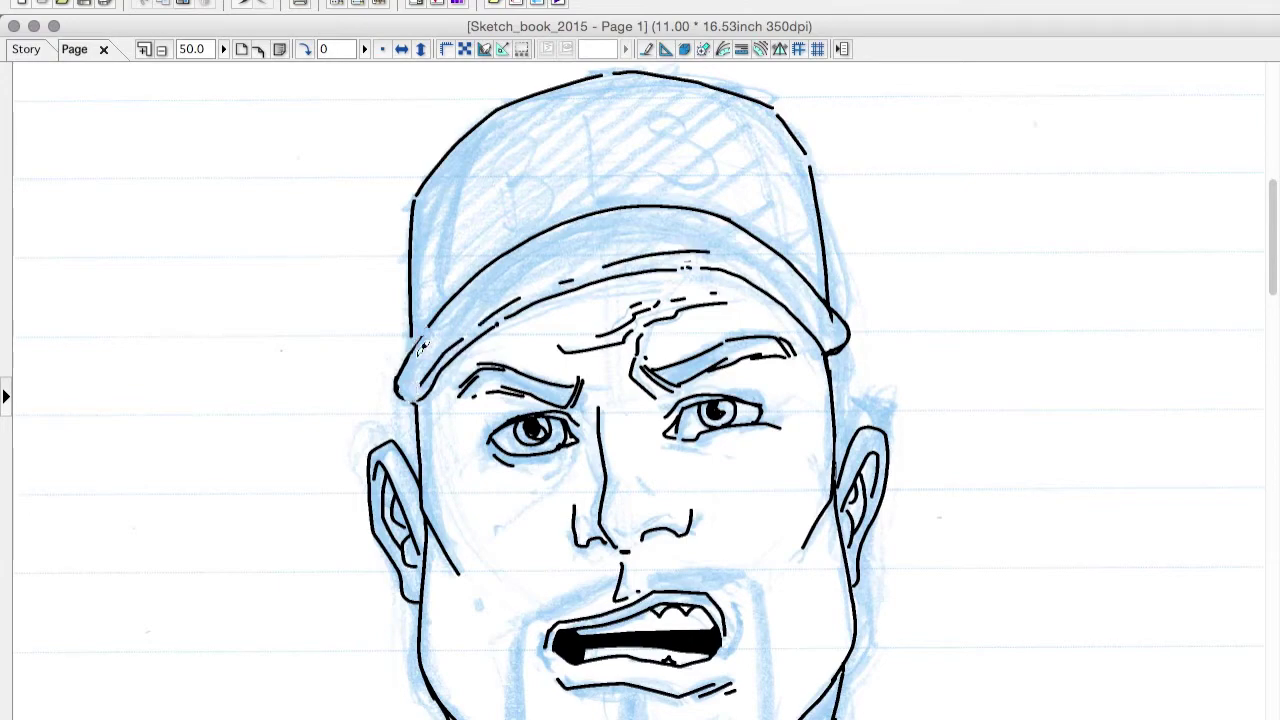
drag(766, 592, 768, 556)
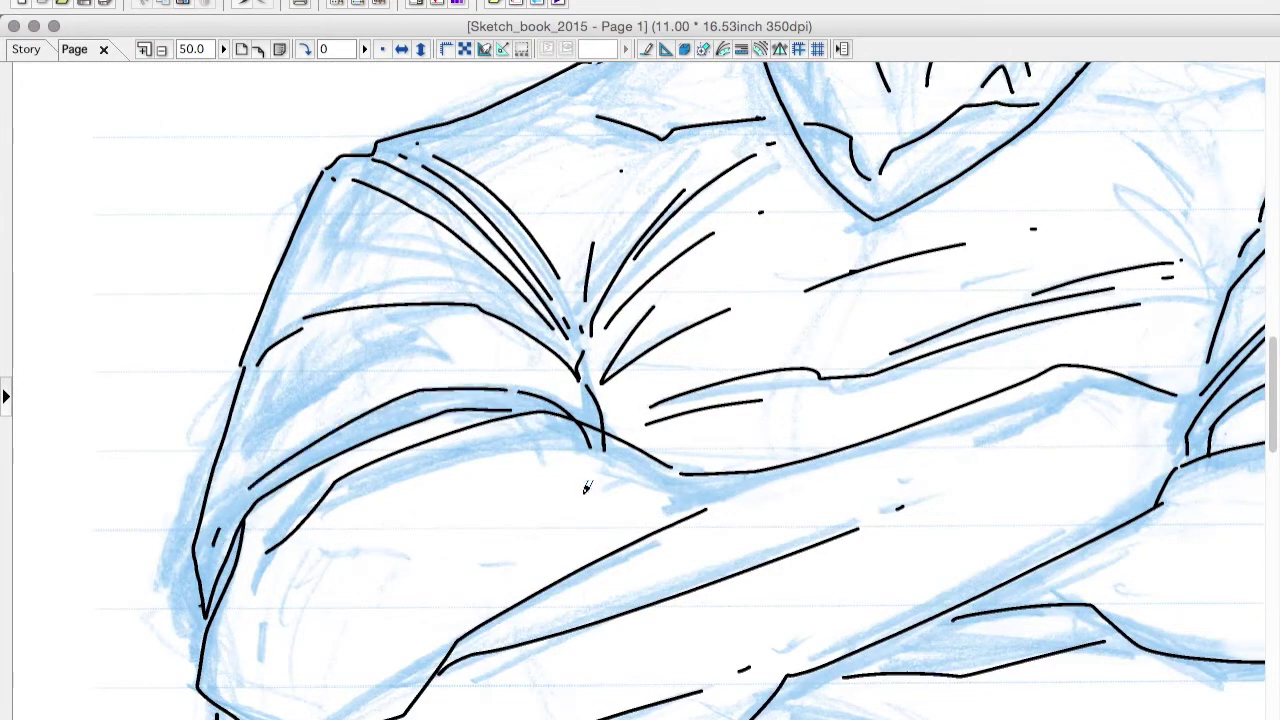
scroll(769, 171, down, 10)
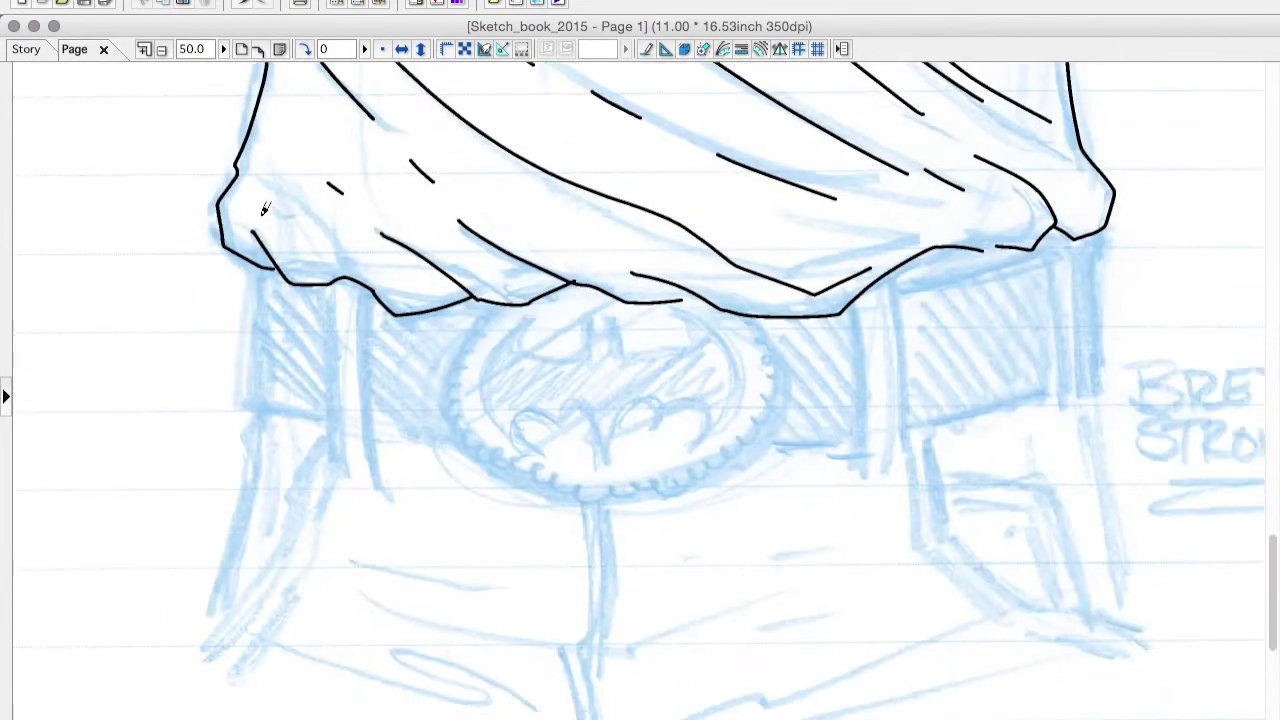
Ink the belt's left and right edges, a left belt loop and the dashed bottom edge.
drag(250, 265, 252, 415)
drag(1095, 238, 1093, 385)
drag(366, 286, 368, 450)
mouse_move(330, 282)
mouse_down()
mouse_move(333, 428)
mouse_move(465, 458)
mouse_up()
drag(251, 420, 318, 438)
drag(355, 440, 274, 556)
Outline the left trouser leg with its inner edge, zigzag fold and crotch seam.
drag(284, 545, 195, 652)
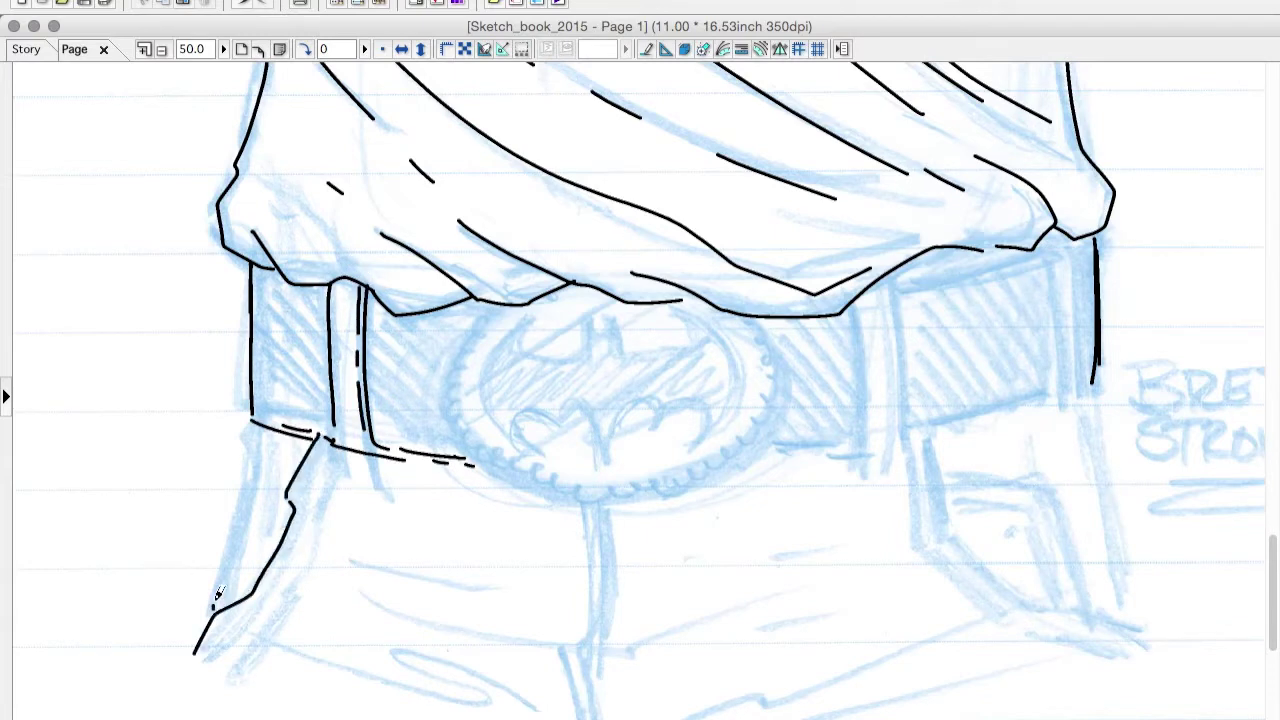
drag(250, 420, 198, 676)
drag(328, 448, 268, 598)
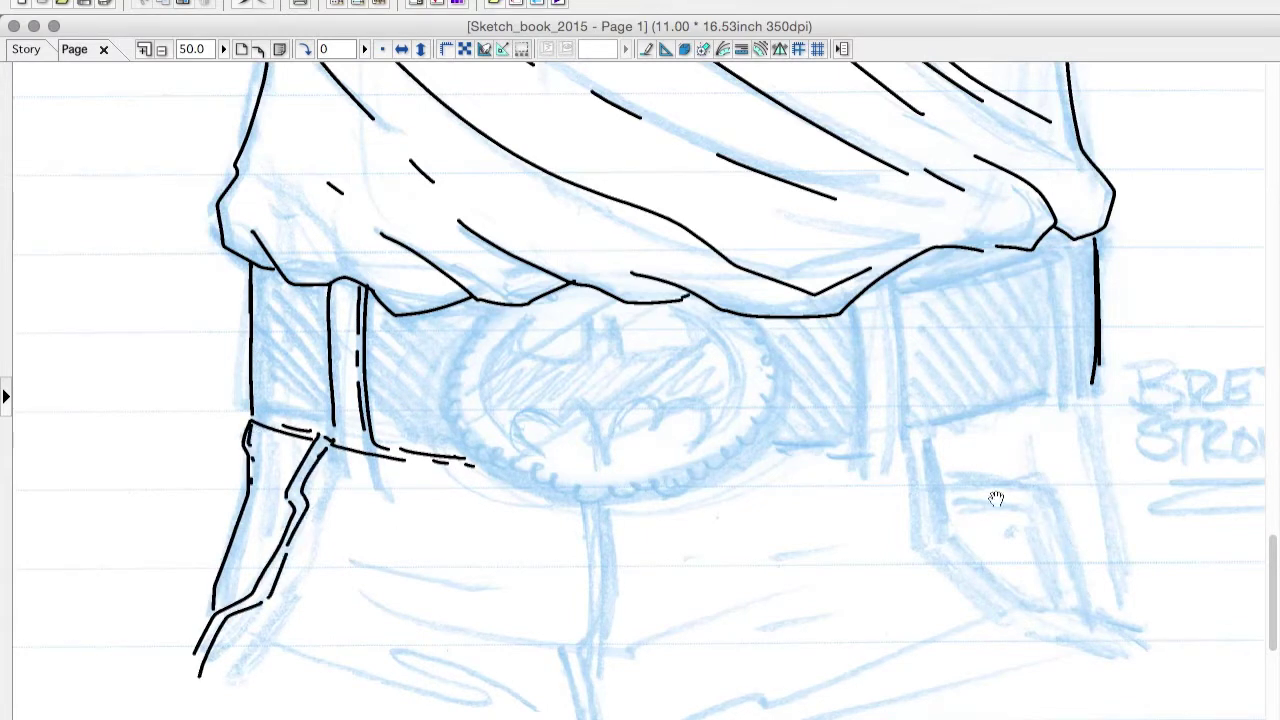
drag(996, 498, 951, 298)
mouse_move(533, 298)
mouse_down()
mouse_move(545, 548)
mouse_move(565, 548)
mouse_up()
Ink the fold lines across the trousers around the crotch and right leg.
drag(206, 435, 420, 500)
mouse_move(298, 384)
mouse_down()
mouse_move(503, 440)
mouse_move(773, 380)
mouse_up()
drag(591, 536, 890, 443)
drag(802, 366, 833, 360)
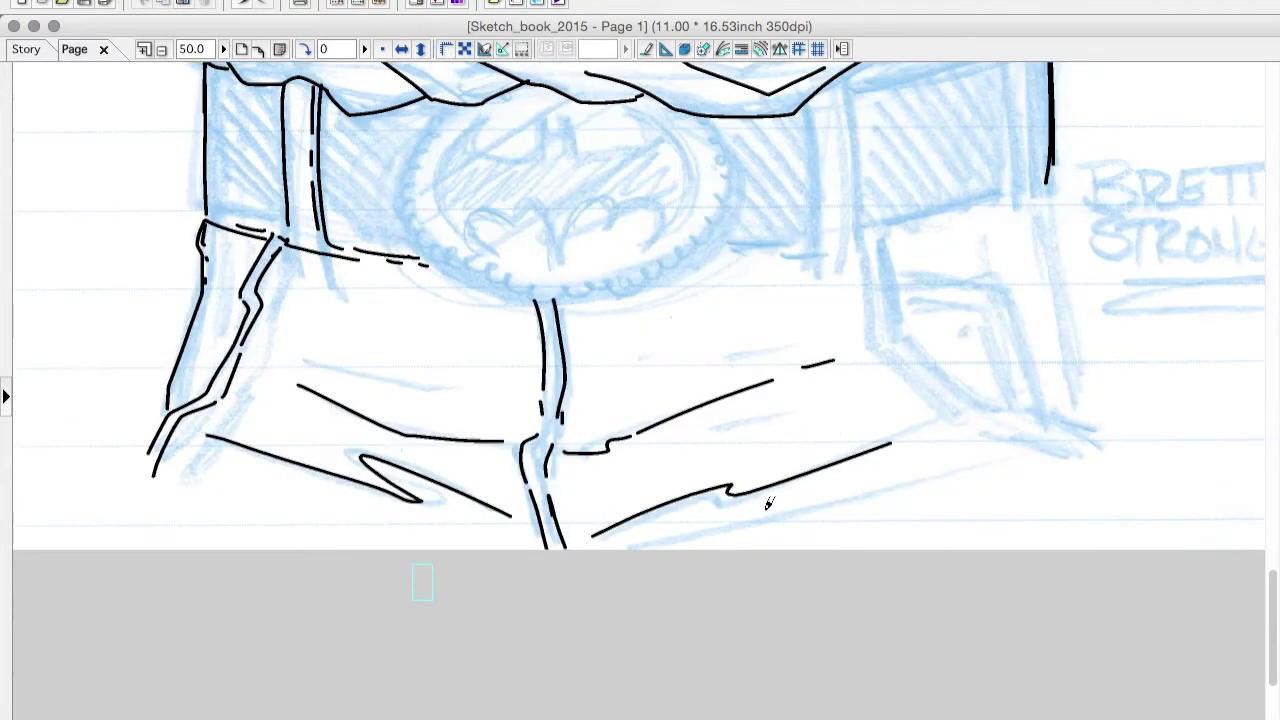
drag(640, 545, 925, 467)
drag(978, 455, 1000, 448)
drag(590, 385, 770, 327)
drag(305, 355, 465, 392)
Ink the belt's right end with its top, dashed bottom and side edges.
drag(290, 309, 515, 372)
drag(725, 332, 840, 285)
drag(920, 563, 780, 686)
drag(662, 228, 645, 383)
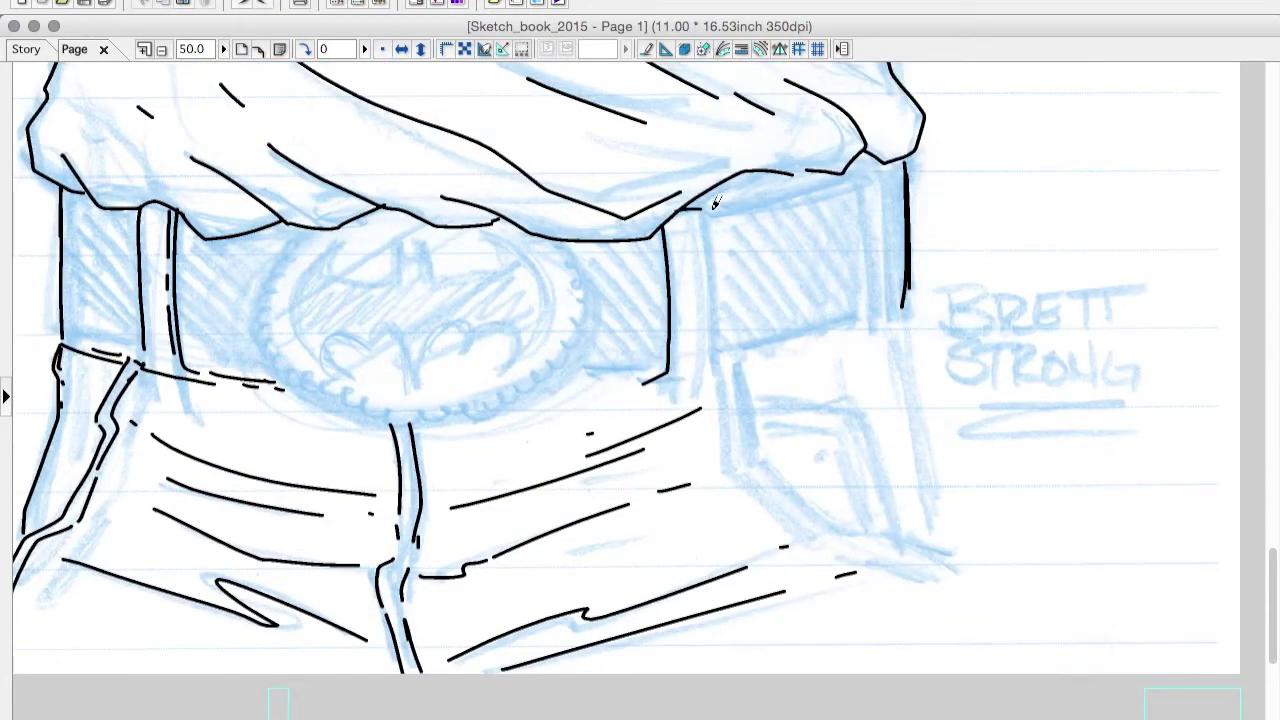
drag(707, 208, 731, 368)
drag(632, 378, 697, 374)
mouse_move(705, 213)
mouse_down()
mouse_move(845, 175)
mouse_move(865, 333)
mouse_up()
mouse_move(842, 176)
mouse_down()
mouse_move(872, 158)
mouse_move(893, 320)
mouse_up()
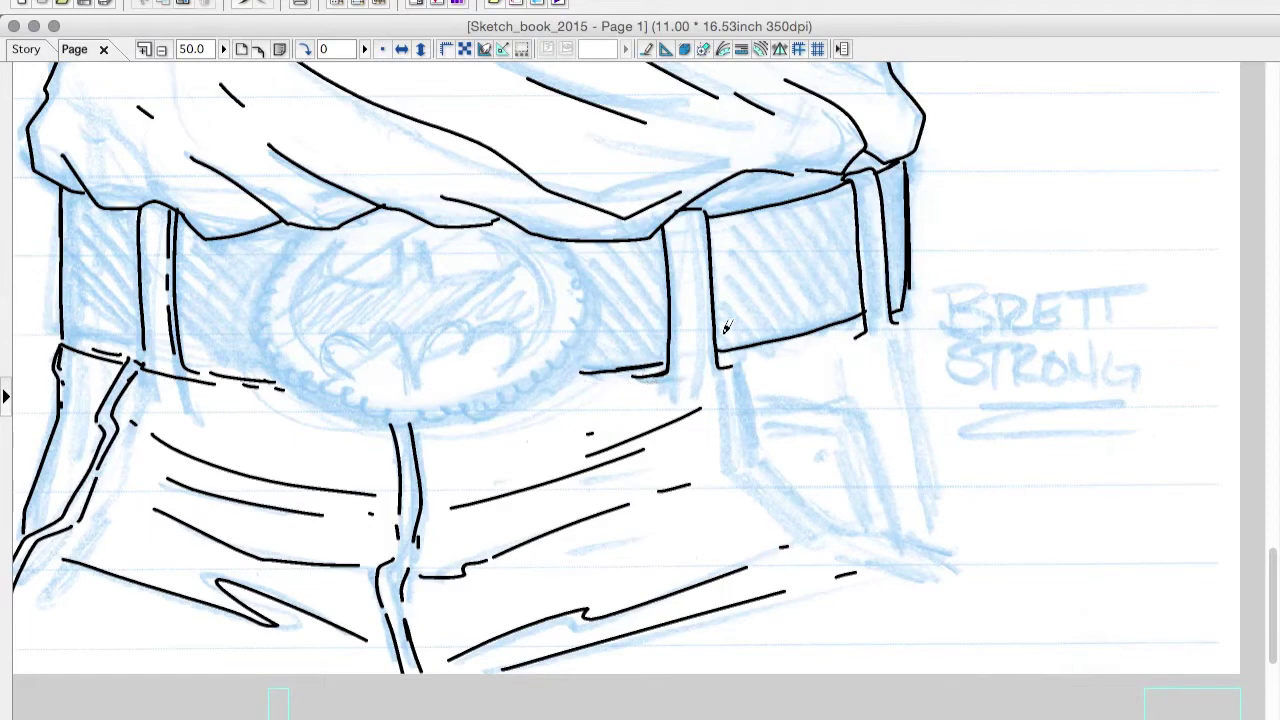
drag(575, 392, 715, 378)
mouse_move(718, 370)
mouse_down()
mouse_move(890, 335)
mouse_move(915, 312)
mouse_up()
drag(908, 345, 942, 535)
Ink the right pant-leg folds and the pocket outline.
drag(737, 378, 885, 532)
mouse_move(719, 378)
mouse_down()
mouse_move(742, 470)
mouse_move(870, 552)
mouse_up()
drag(880, 548, 962, 590)
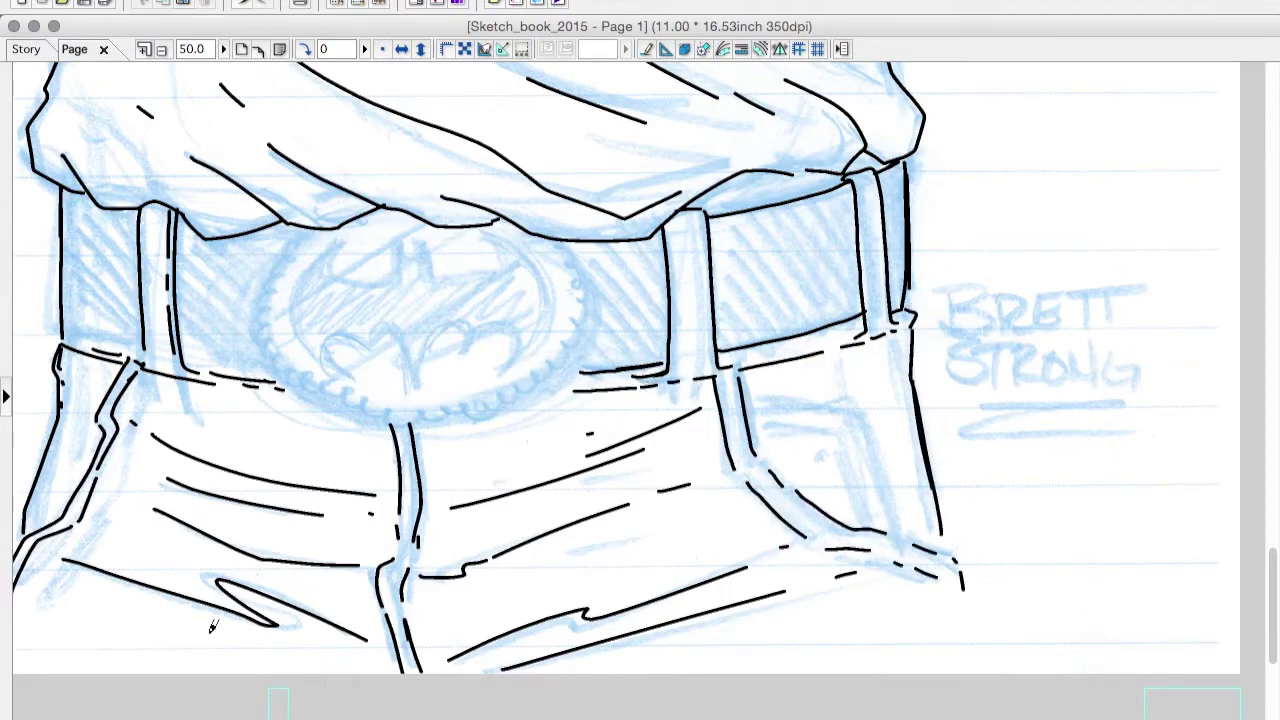
scroll(212, 626, down, 3)
drag(690, 355, 735, 480)
drag(705, 385, 740, 420)
On a new layer, draw an oval ellipse around the belt buckle.
key(Tab)
key(ctrl+0)
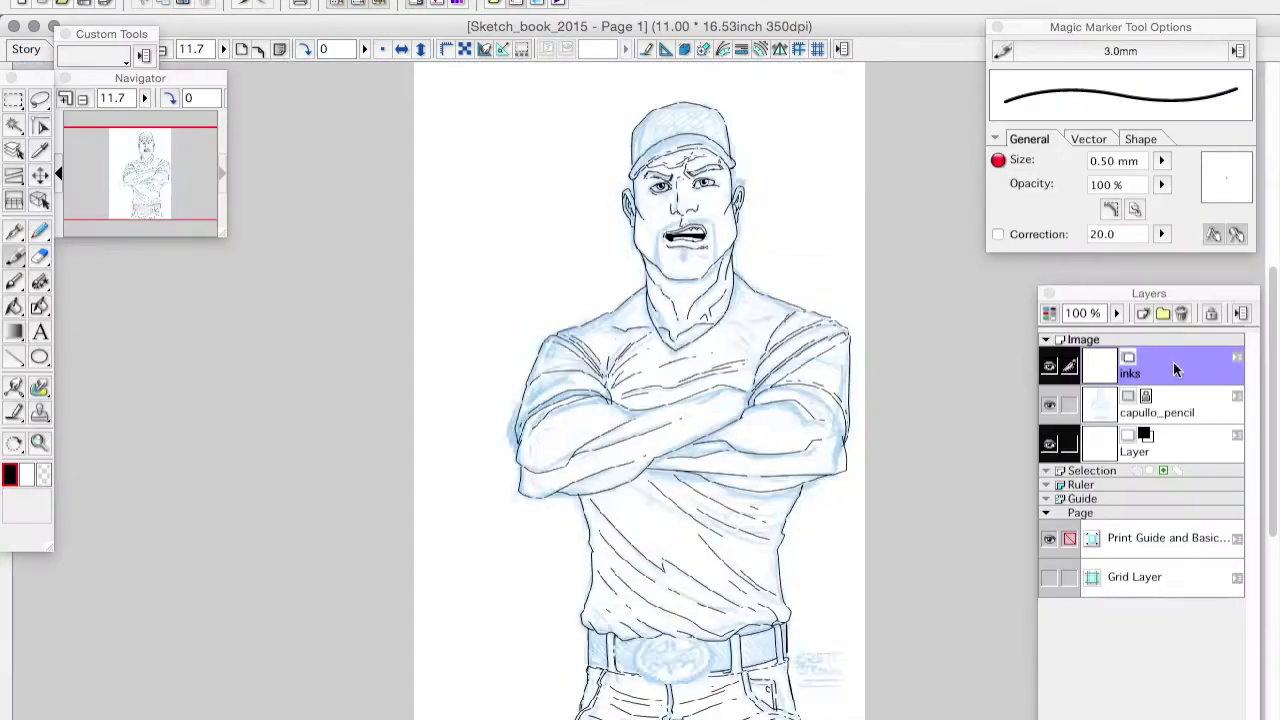
scroll(655, 258, up, 2)
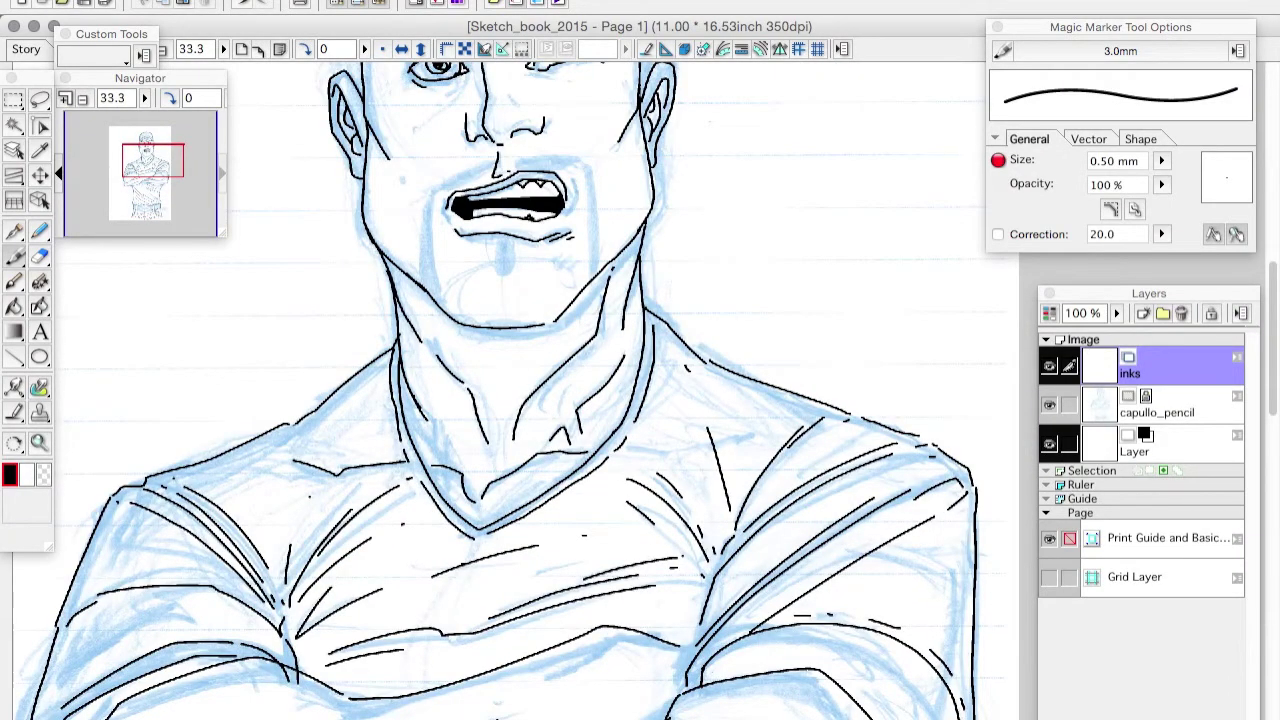
scroll(500, 390, down, 10)
key(super+shift+n)
key(u)
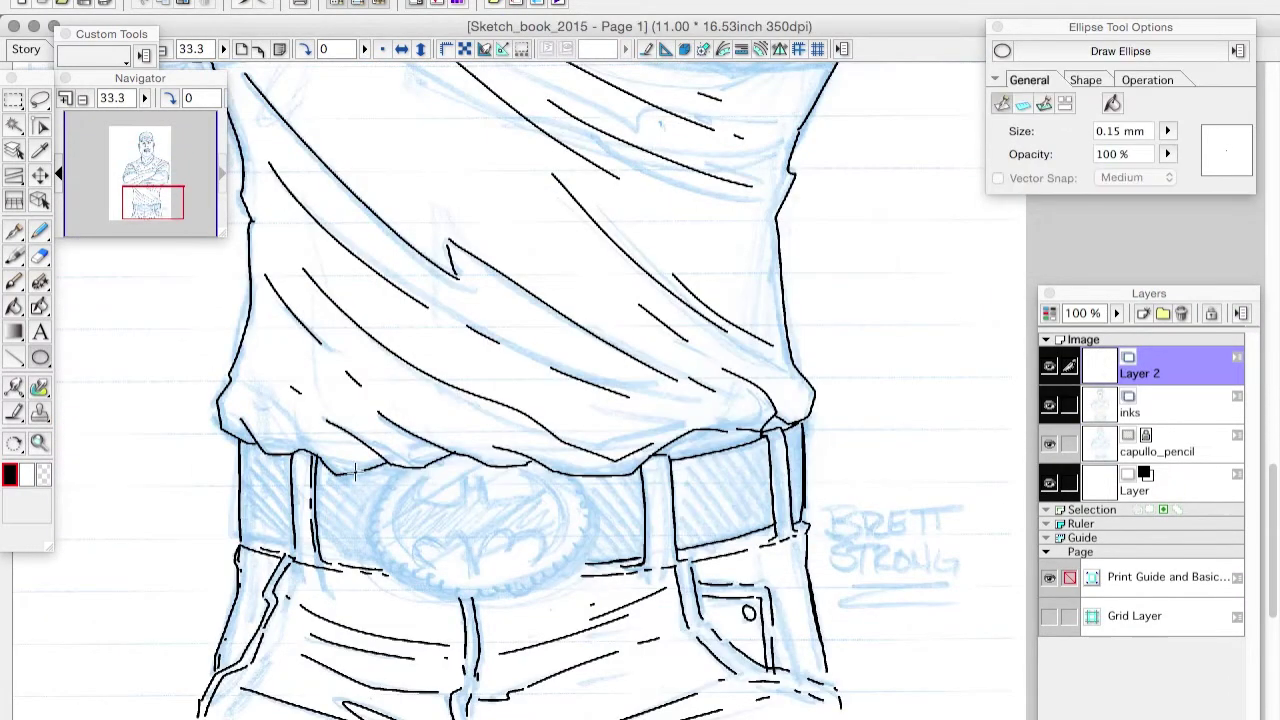
drag(362, 452, 600, 602)
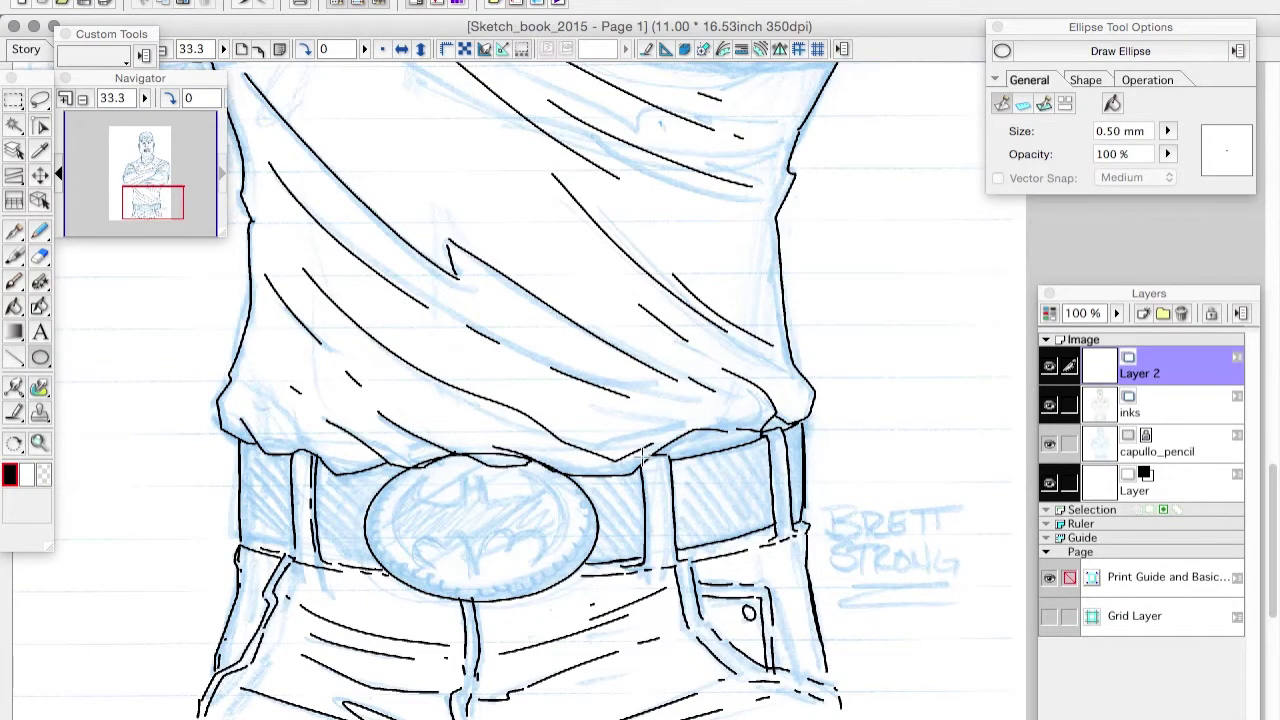
Zoom in on the buckle and trace a scalloped rim inside the oval with the marker.
key(super+plus)
key(super+plus)
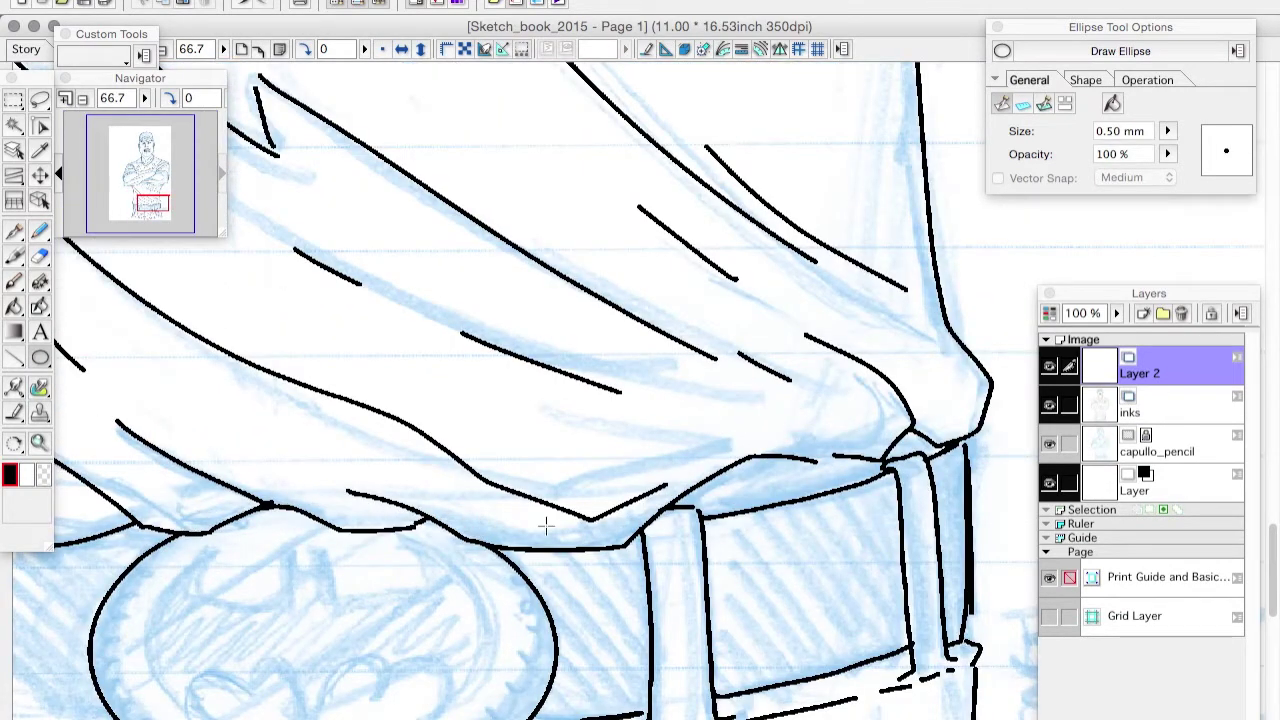
scroll(545, 527, down, 5)
scroll(500, 400, left, 2)
key(p)
key(Tab)
mouse_move(232, 318)
mouse_down()
mouse_move(186, 468)
mouse_move(430, 556)
mouse_move(620, 415)
mouse_move(510, 298)
mouse_move(245, 308)
mouse_move(296, 494)
mouse_up()
Draw the bat emblem's ears and top wing curves, redoing a first attempt.
mouse_move(484, 302)
mouse_down()
mouse_move(578, 410)
mouse_move(512, 482)
mouse_up()
mouse_move(294, 493)
mouse_down()
mouse_move(338, 442)
mouse_move(452, 420)
mouse_move(514, 480)
mouse_up()
key(super+z)
key(super+z)
key(super+z)
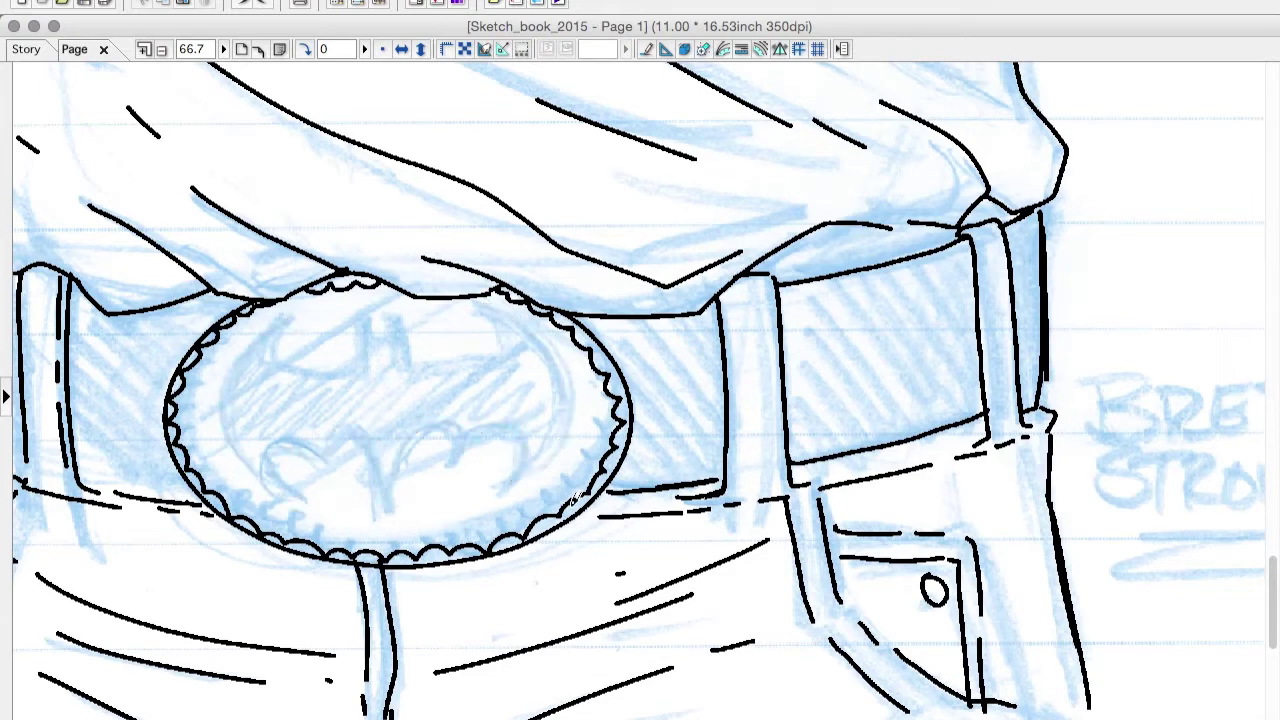
drag(360, 343, 404, 343)
mouse_move(296, 316)
mouse_down()
mouse_move(362, 374)
mouse_move(478, 310)
mouse_up()
mouse_move(296, 318)
mouse_down()
mouse_move(240, 458)
mouse_move(288, 498)
mouse_up()
Complete the bat's outer and scalloped lower wing edges plus inner wing curves.
drag(288, 497, 382, 512)
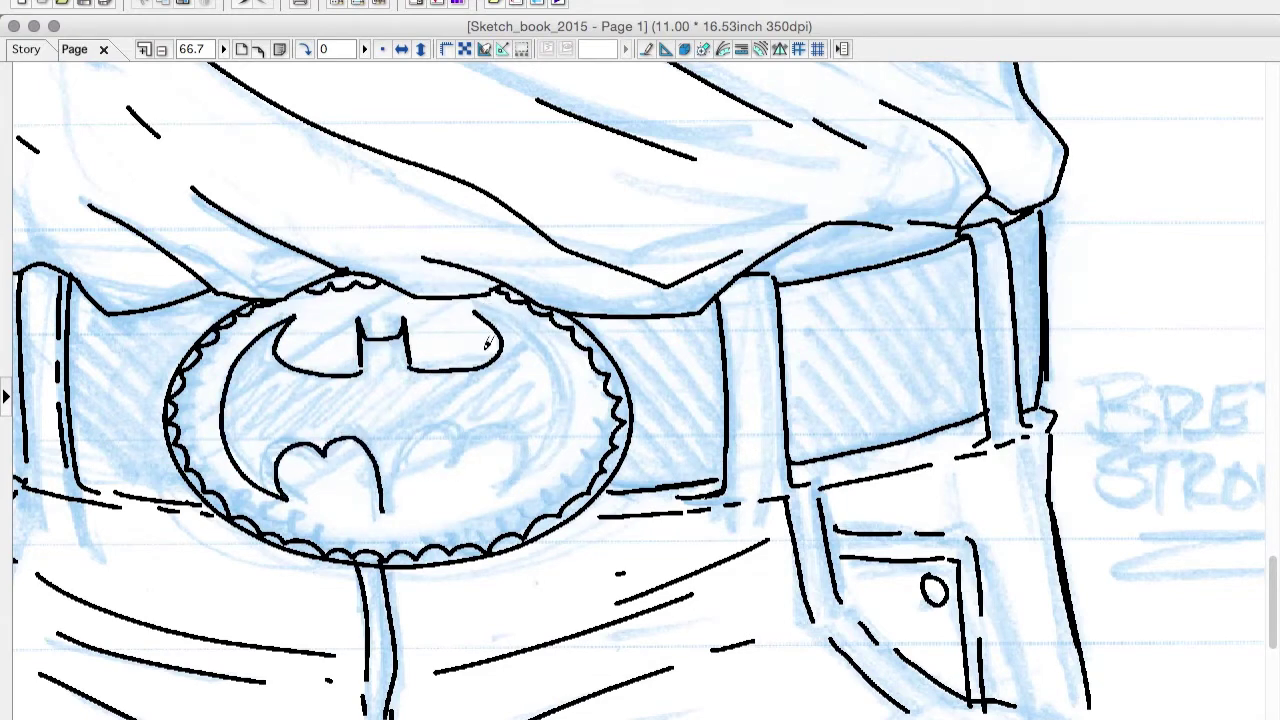
drag(476, 310, 572, 404)
mouse_move(572, 404)
mouse_down()
mouse_move(485, 427)
mouse_move(393, 522)
mouse_up()
drag(376, 455, 393, 522)
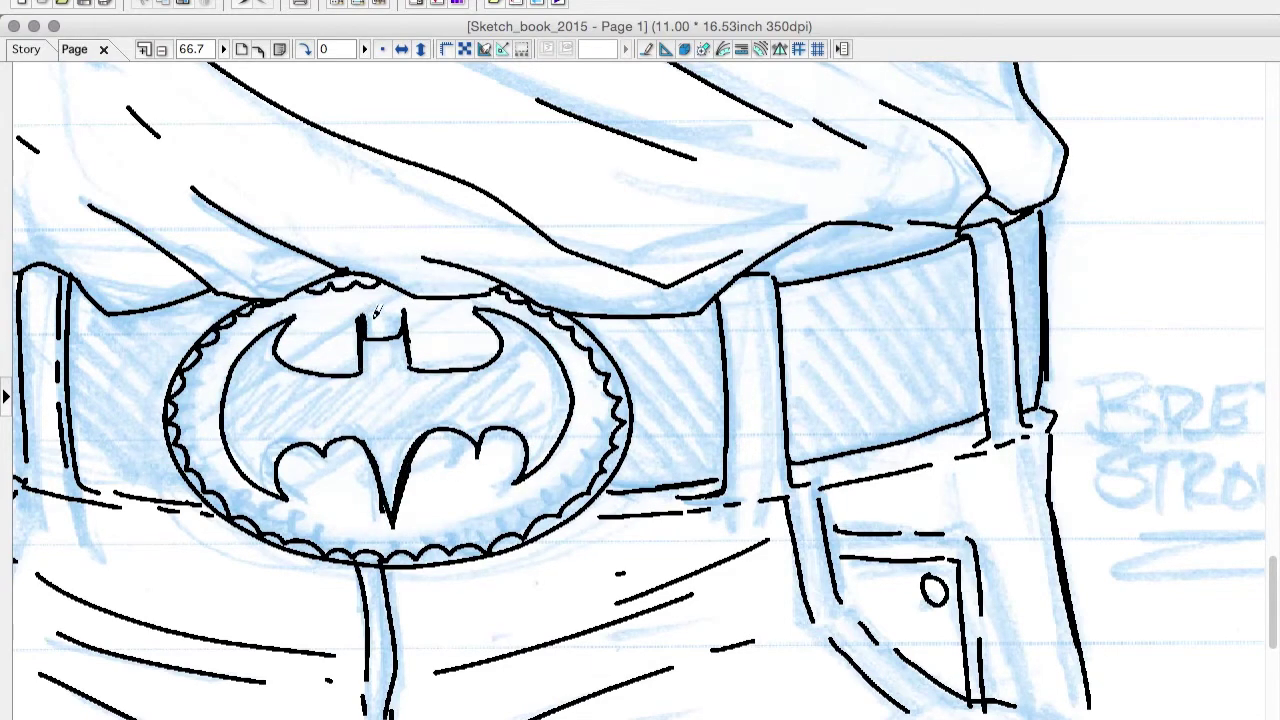
drag(214, 421, 297, 312)
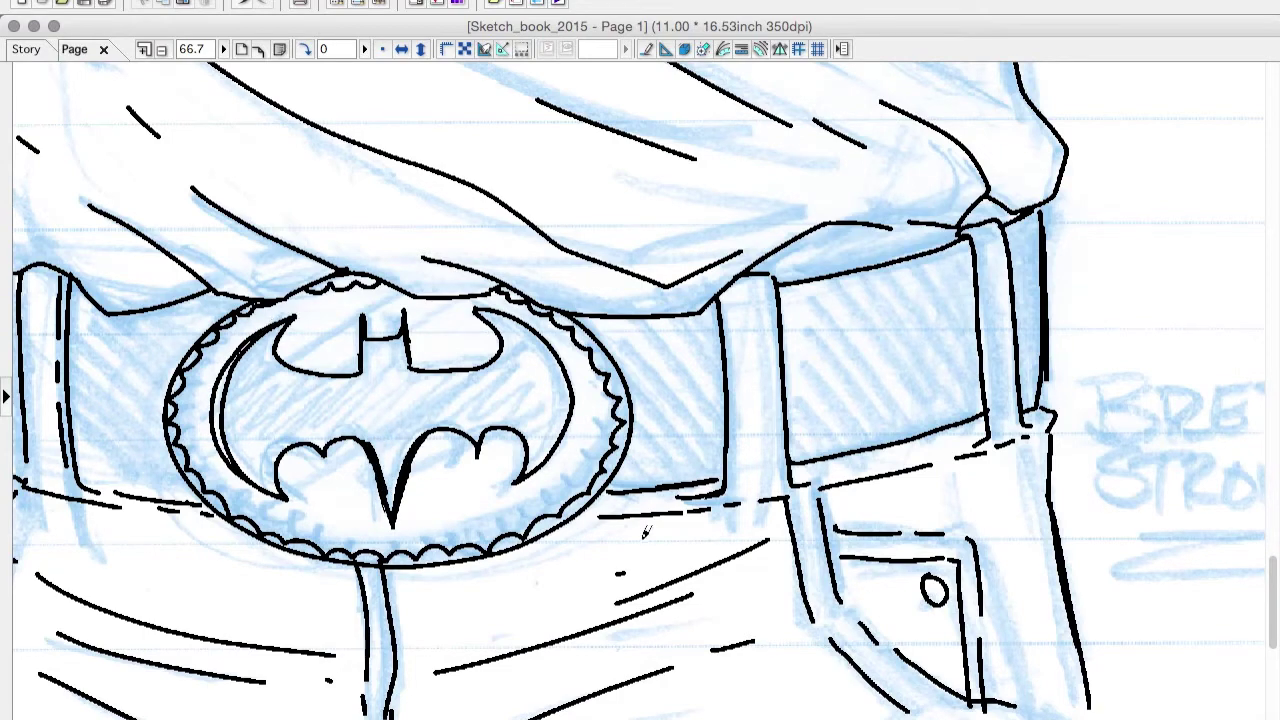
drag(516, 492, 482, 312)
Fill the bat emblem solid black and view the whole figure.
click(520, 392)
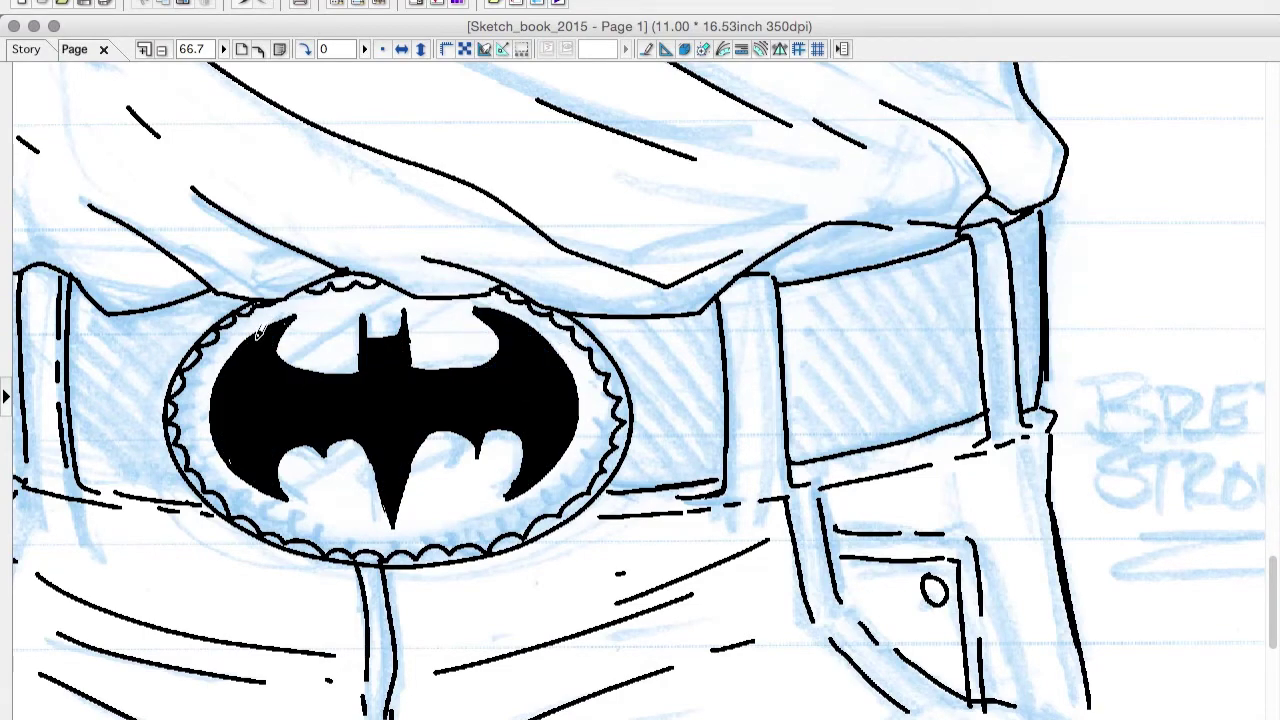
key(ctrl+0)
key(Tab)
Shrink the marker to 0.30 mm and hatch shading along the left eyebrow.
key(bracketleft)
key(bracketleft)
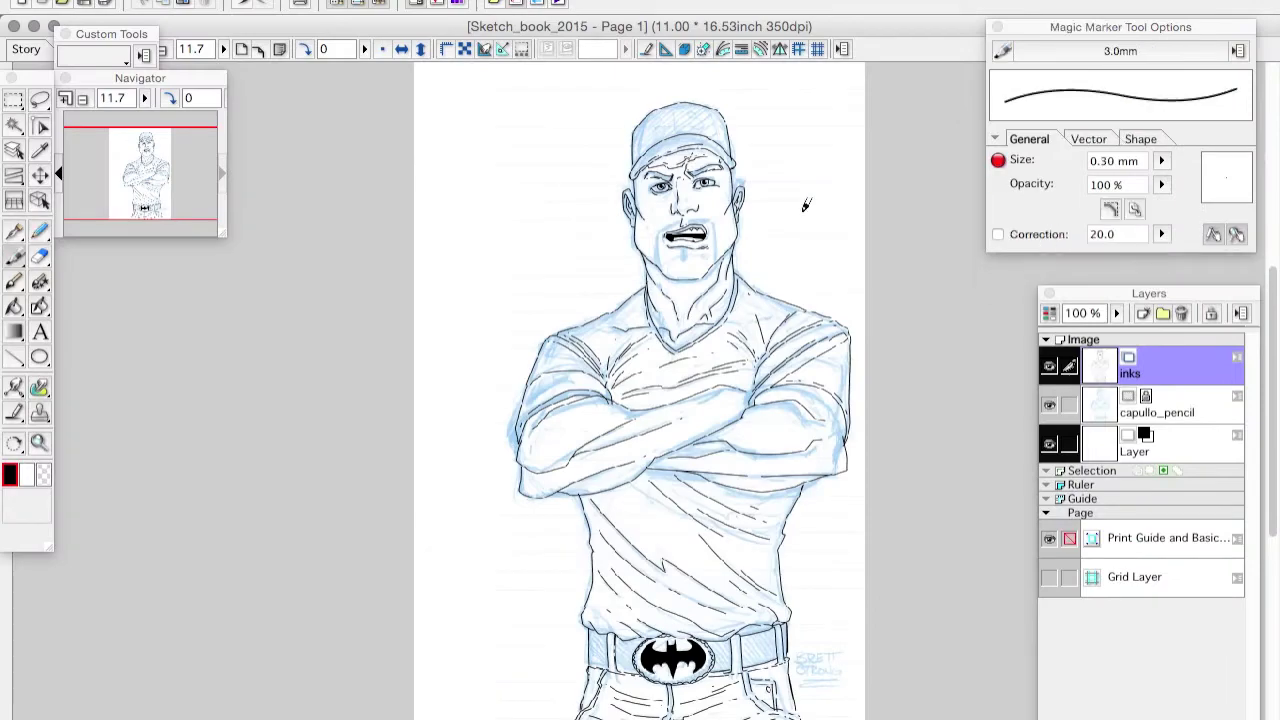
scroll(603, 374, up, 5)
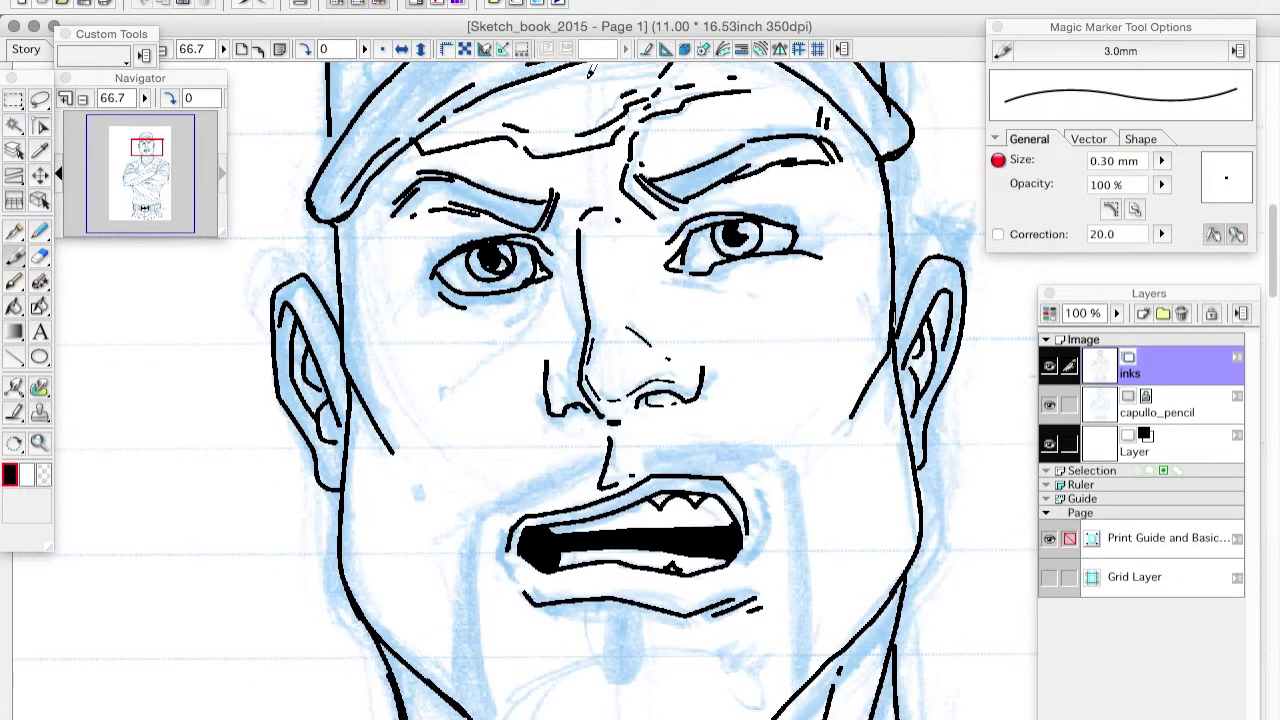
drag(410, 184, 470, 198)
drag(416, 192, 500, 210)
drag(440, 200, 520, 214)
Hatch stubble down the left side of the goatee, undoing the chin strokes.
drag(601, 440, 546, 492)
mouse_move(566, 462)
mouse_down()
mouse_move(480, 530)
mouse_move(463, 620)
mouse_up()
drag(486, 540, 468, 700)
scroll(964, 397, down, 5)
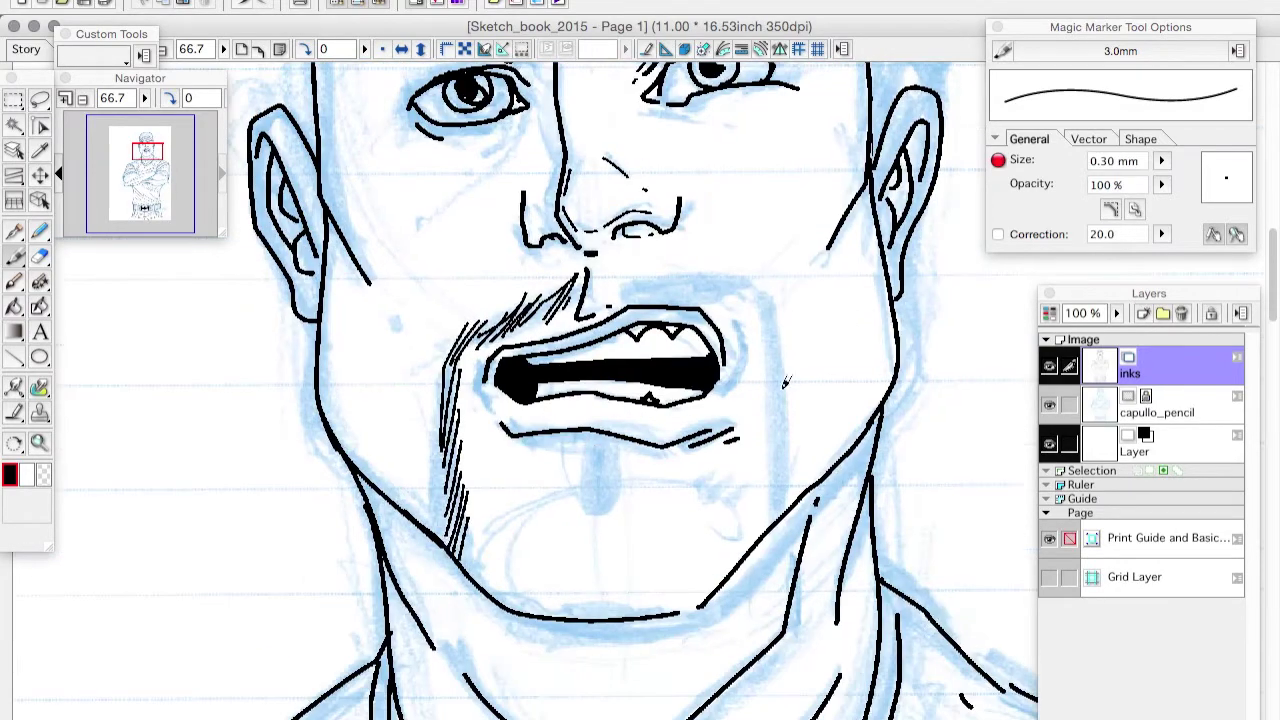
key(super+z)
key(super+z)
key(super+z)
key(super+z)
key(super+z)
On a new layer, draw vertical goatee strokes below the lip.
key(super+shift+n)
drag(579, 430, 594, 510)
drag(610, 422, 612, 510)
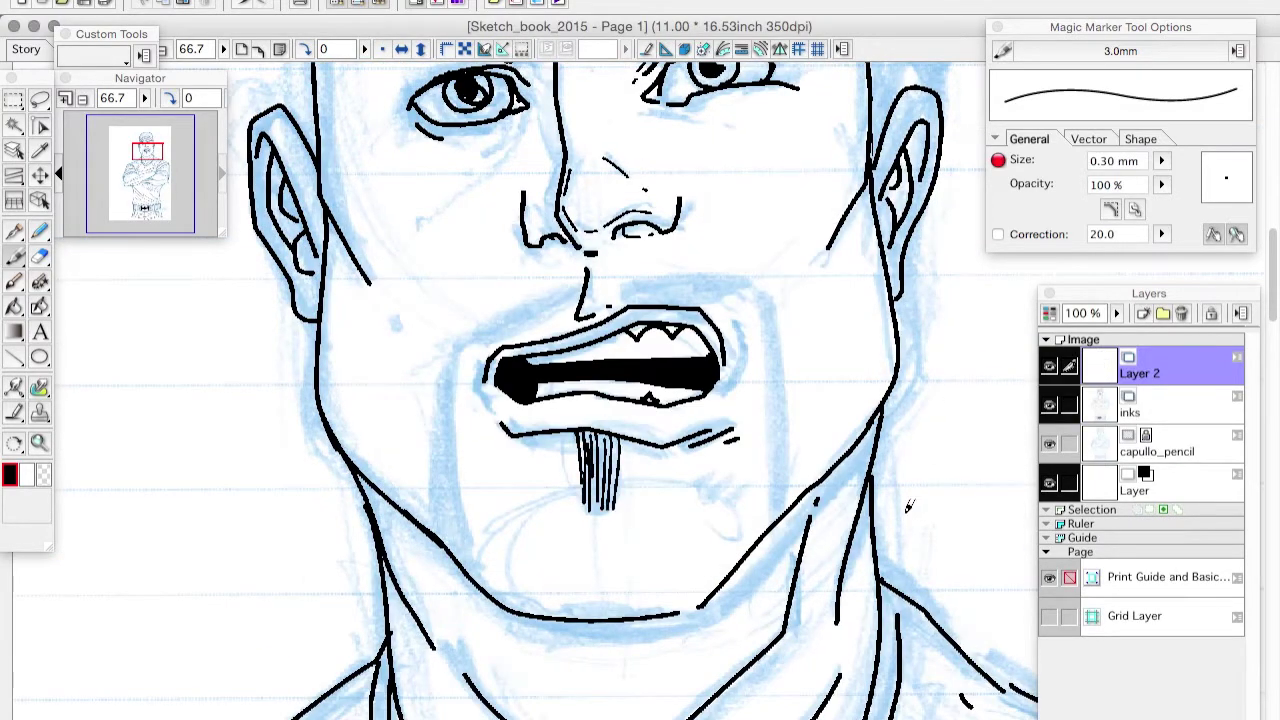
key(super+z)
key(super+z)
key(super+z)
drag(584, 432, 586, 512)
drag(600, 434, 612, 512)
Hatch stubble down the left cheek and across the left top of the mustache.
drag(468, 330, 440, 452)
drag(462, 396, 438, 526)
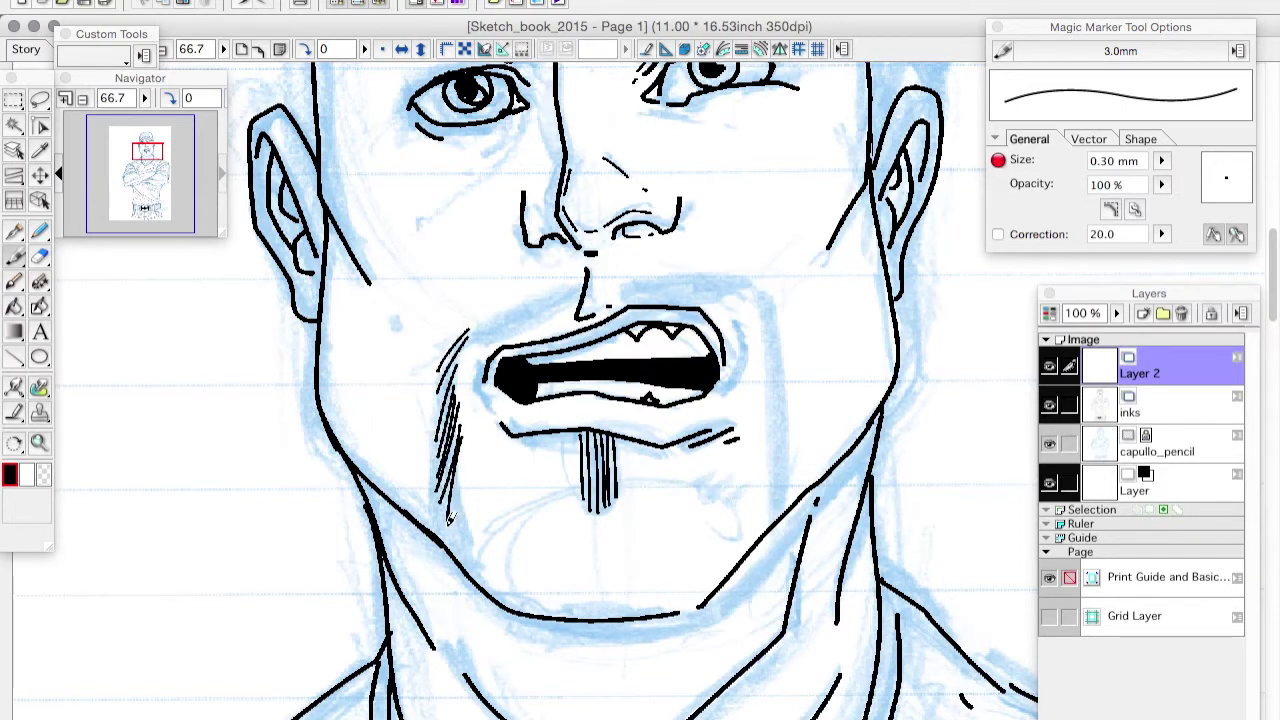
drag(478, 456, 450, 582)
drag(526, 302, 462, 368)
drag(558, 290, 494, 342)
drag(582, 284, 530, 330)
Hatch stubble down the right cheek and across the top of the mustache.
drag(757, 282, 782, 322)
drag(750, 290, 788, 372)
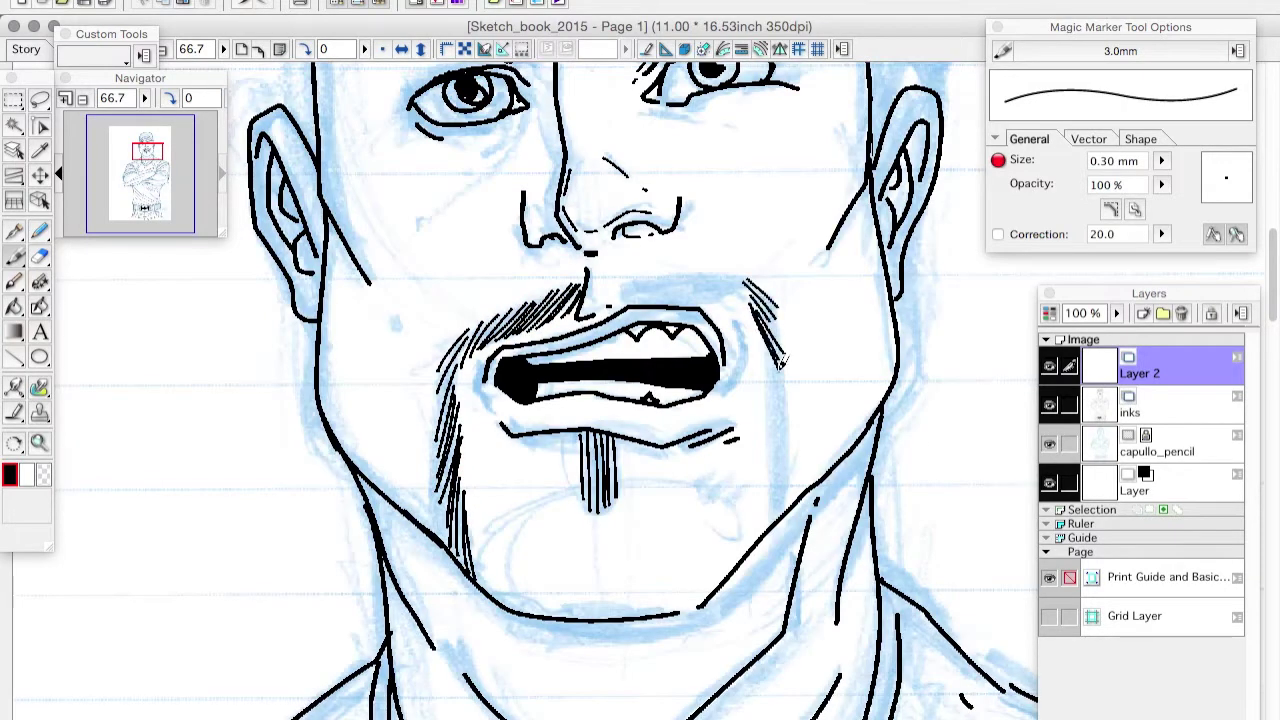
drag(754, 326, 794, 414)
drag(760, 376, 786, 512)
mouse_move(610, 272)
mouse_down()
mouse_move(648, 300)
mouse_move(726, 300)
mouse_up()
drag(700, 258, 758, 296)
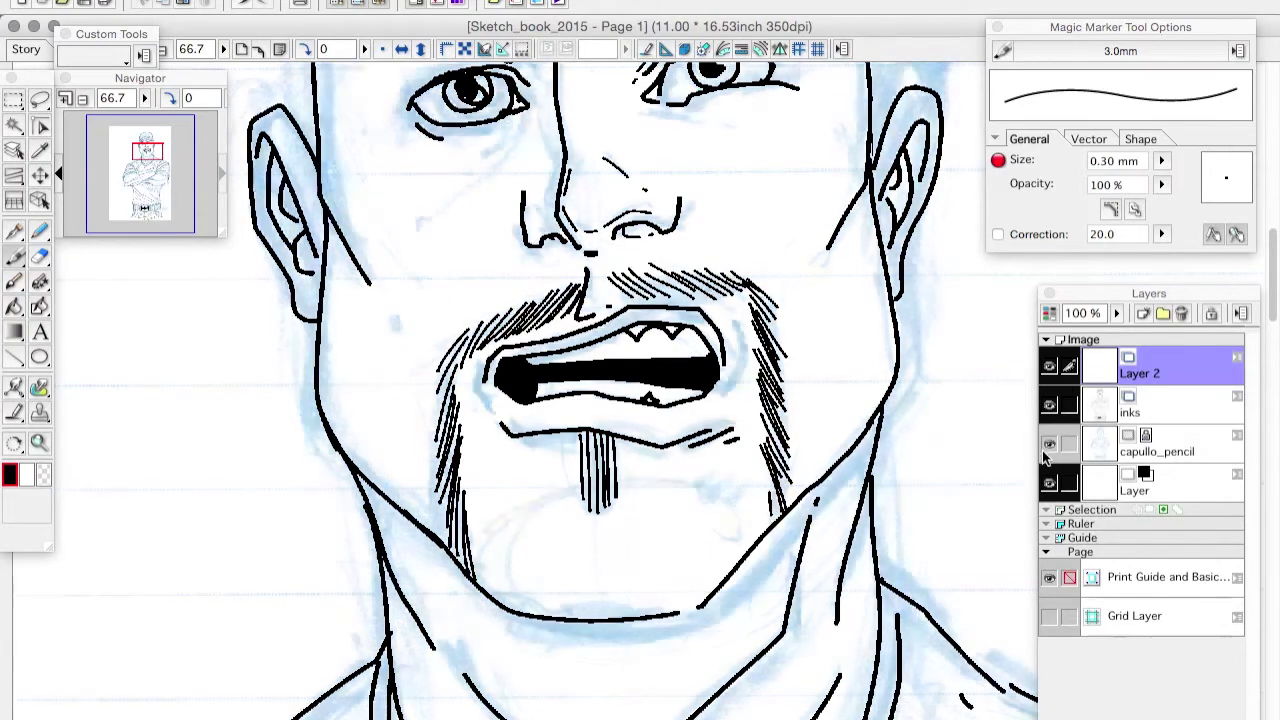
Draw the curved line under the chin, redrawing it longer after removing a stray stroke.
drag(487, 538, 560, 490)
drag(628, 484, 718, 499)
key(ctrl+z)
drag(484, 546, 562, 482)
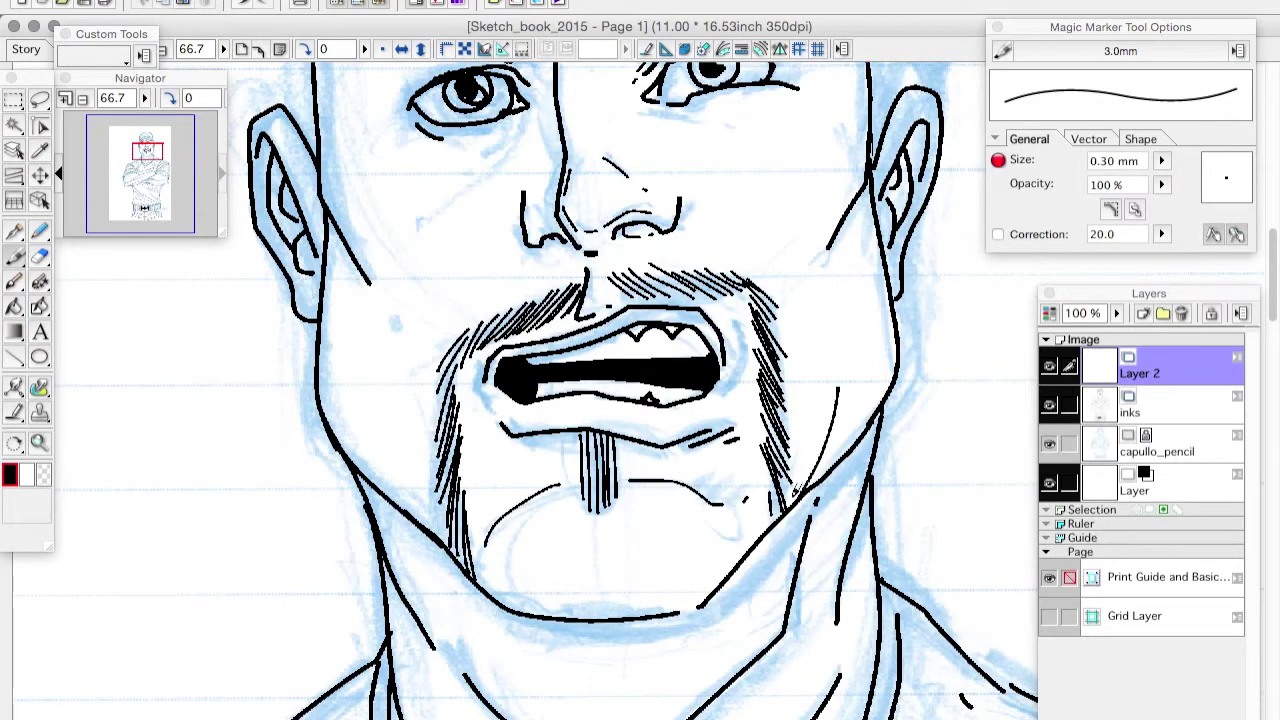
scroll(910, 250, up, 4)
scroll(722, 272, down, 3)
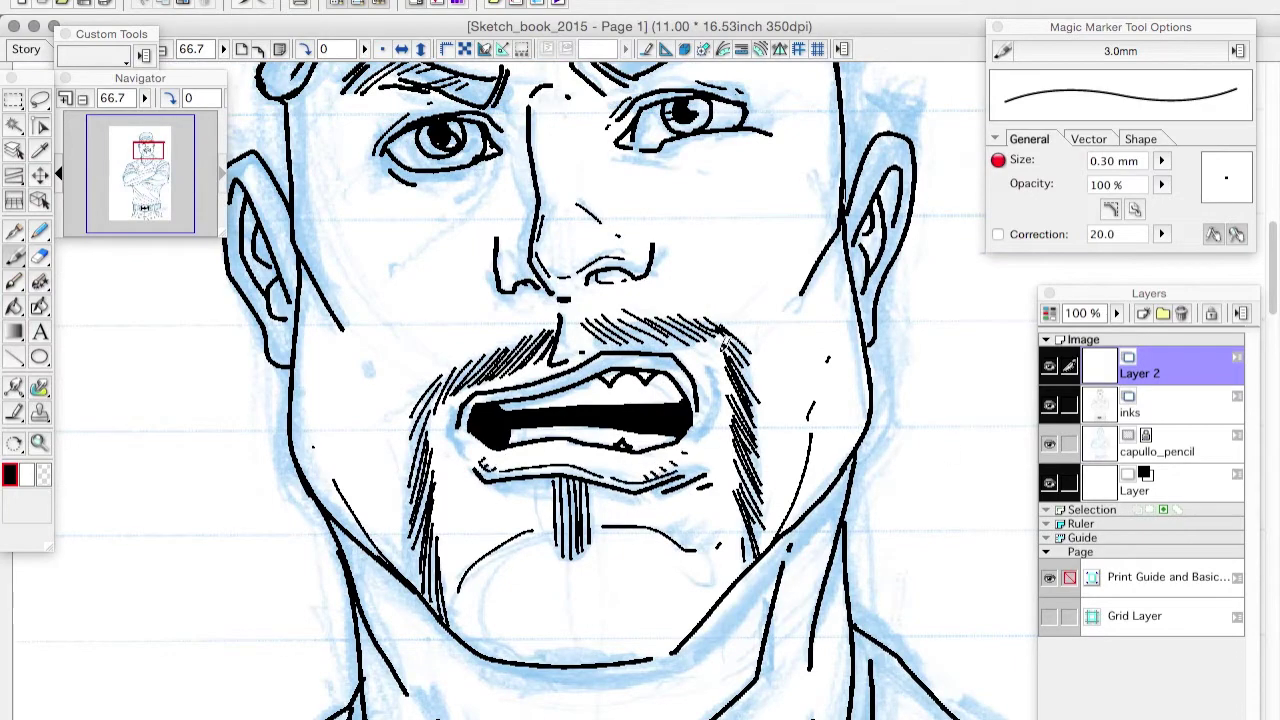
scroll(722, 326, up, 4)
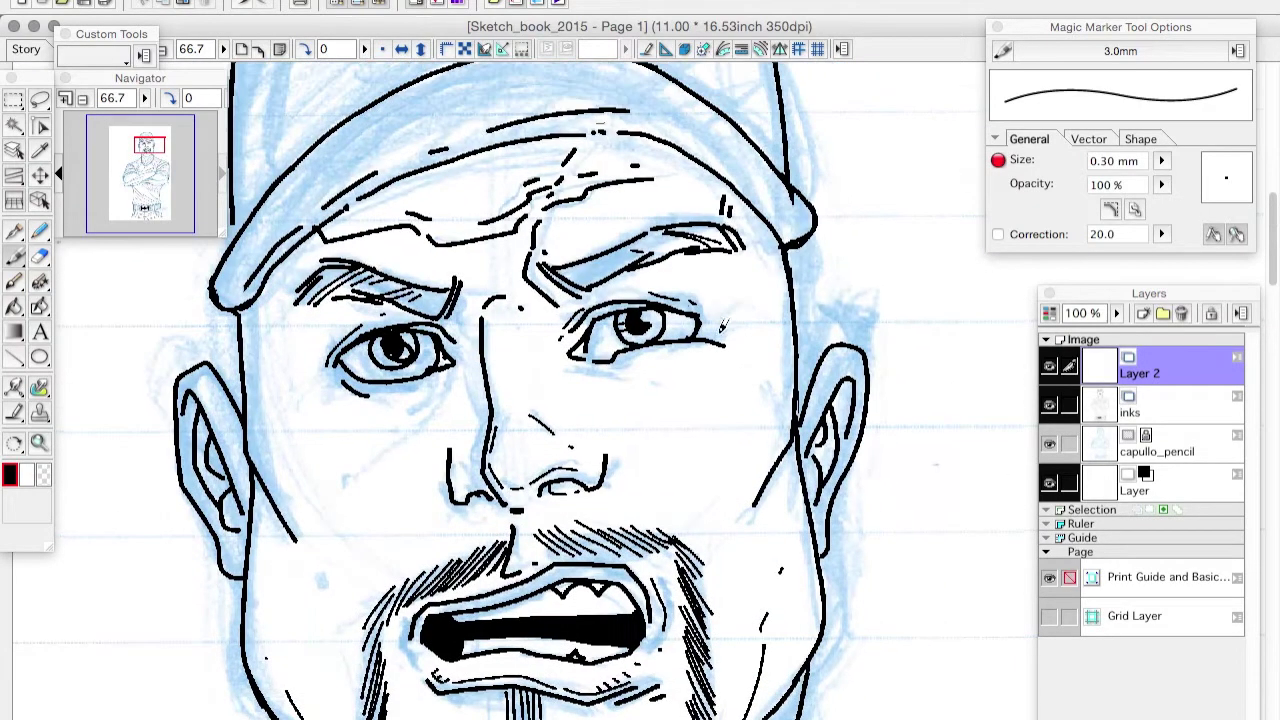
Select the inks layer and zoom out to check the full-page line art.
key(e)
key(alt+bracketleft)
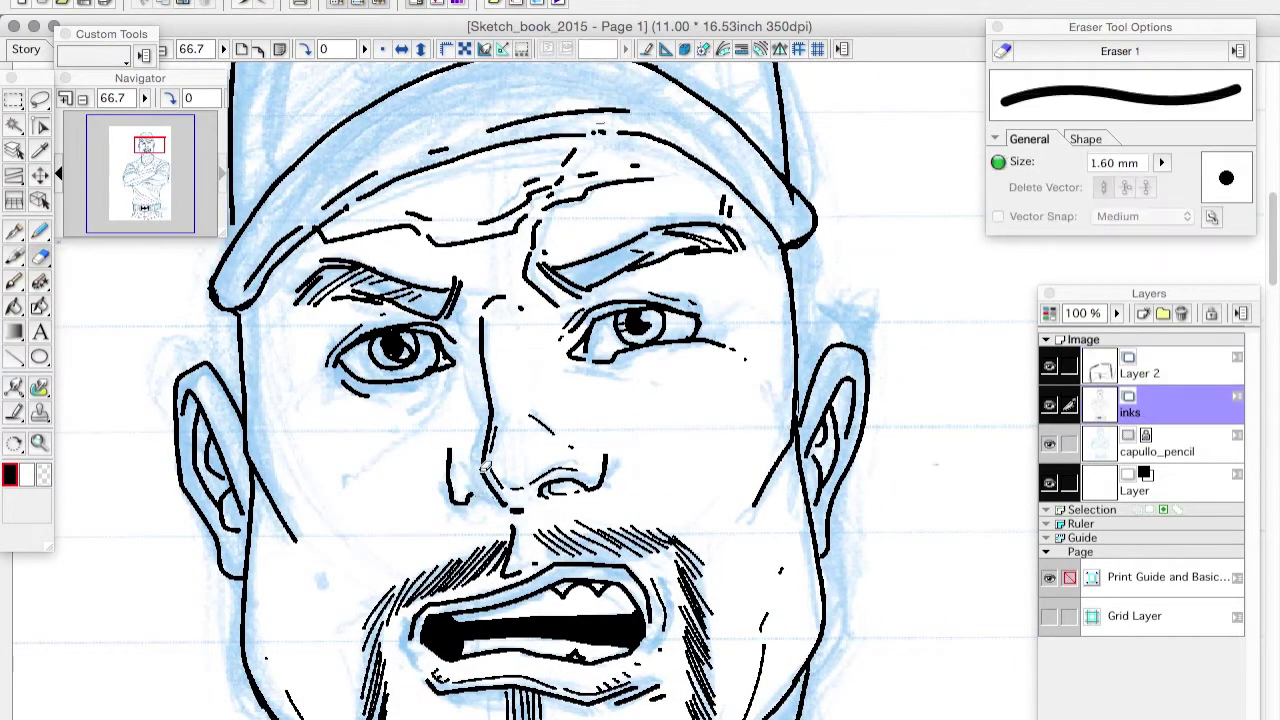
key(p)
key(w)
key(e)
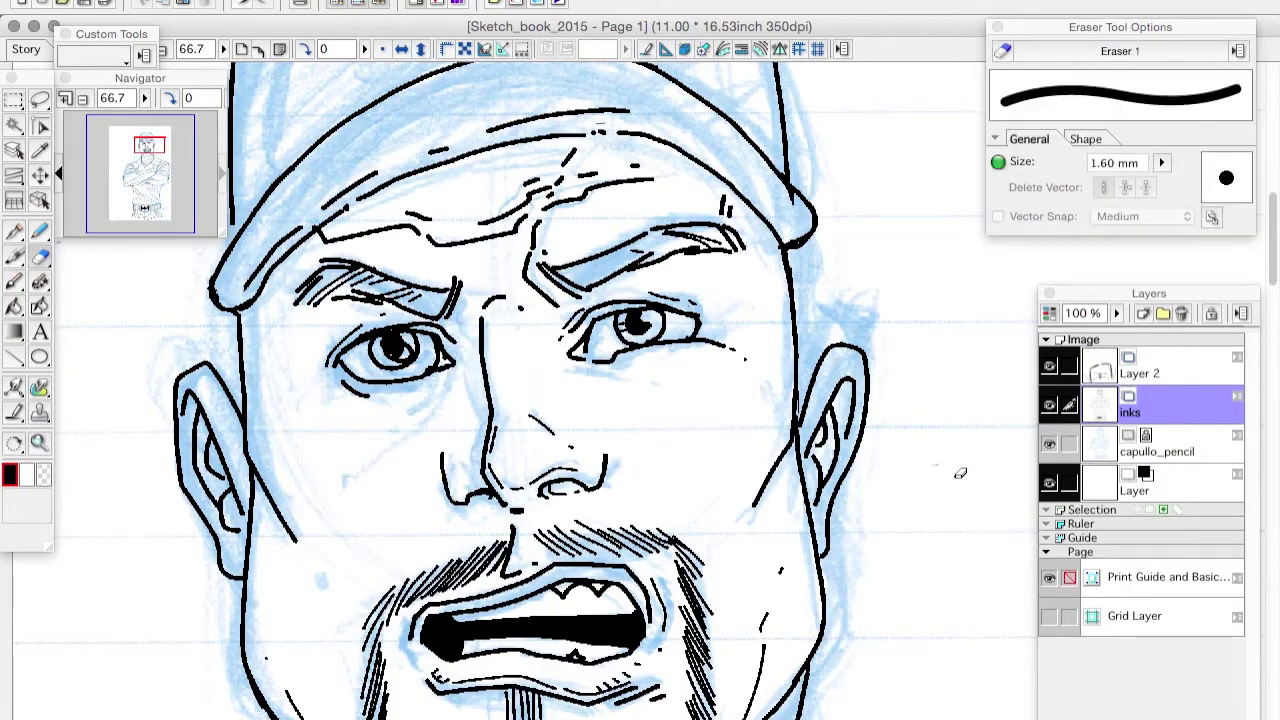
key(ctrl+0)
key(ctrl+alt+0)
Return to the pen and make Layer 2 the working layer.
key(p)
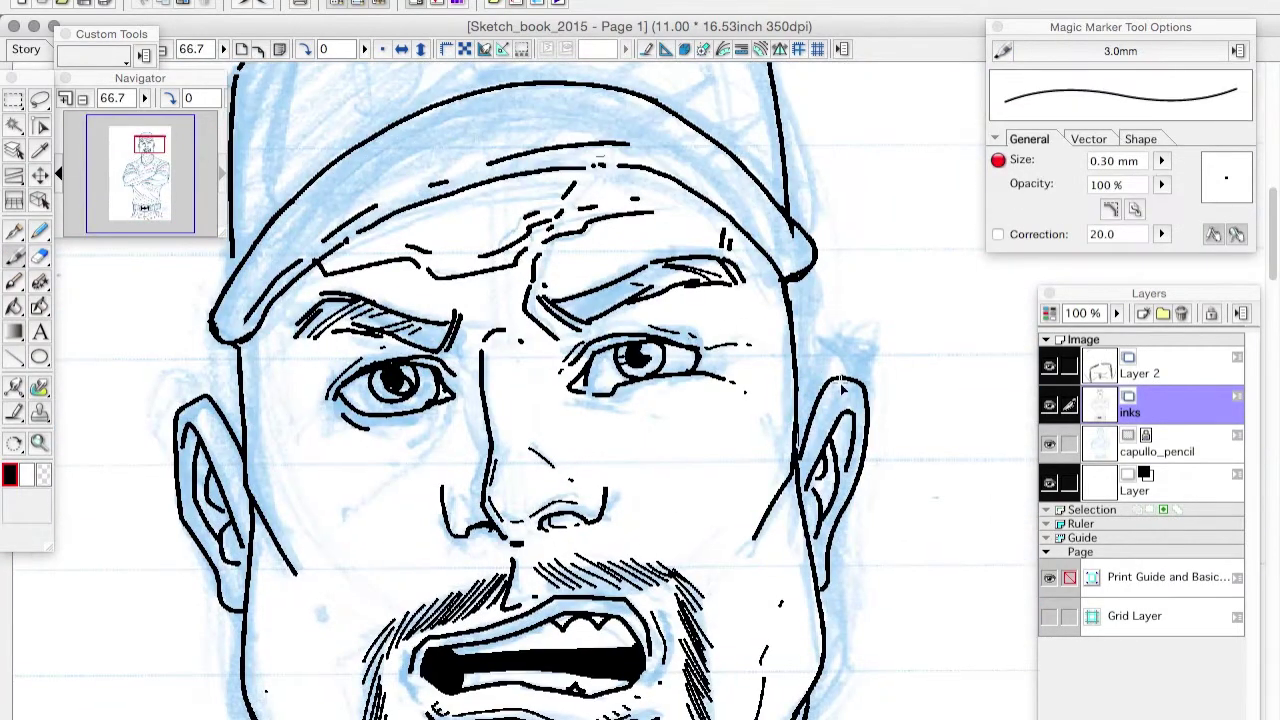
scroll(766, 563, down, 5)
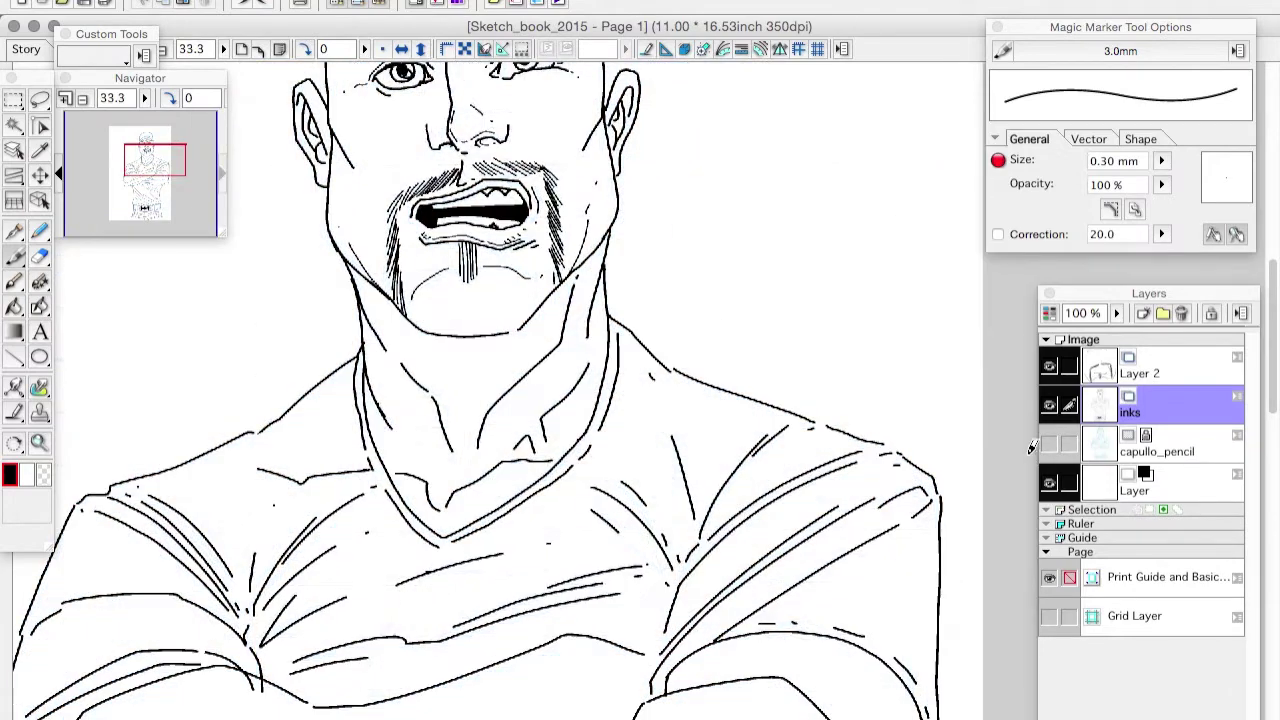
key(p)
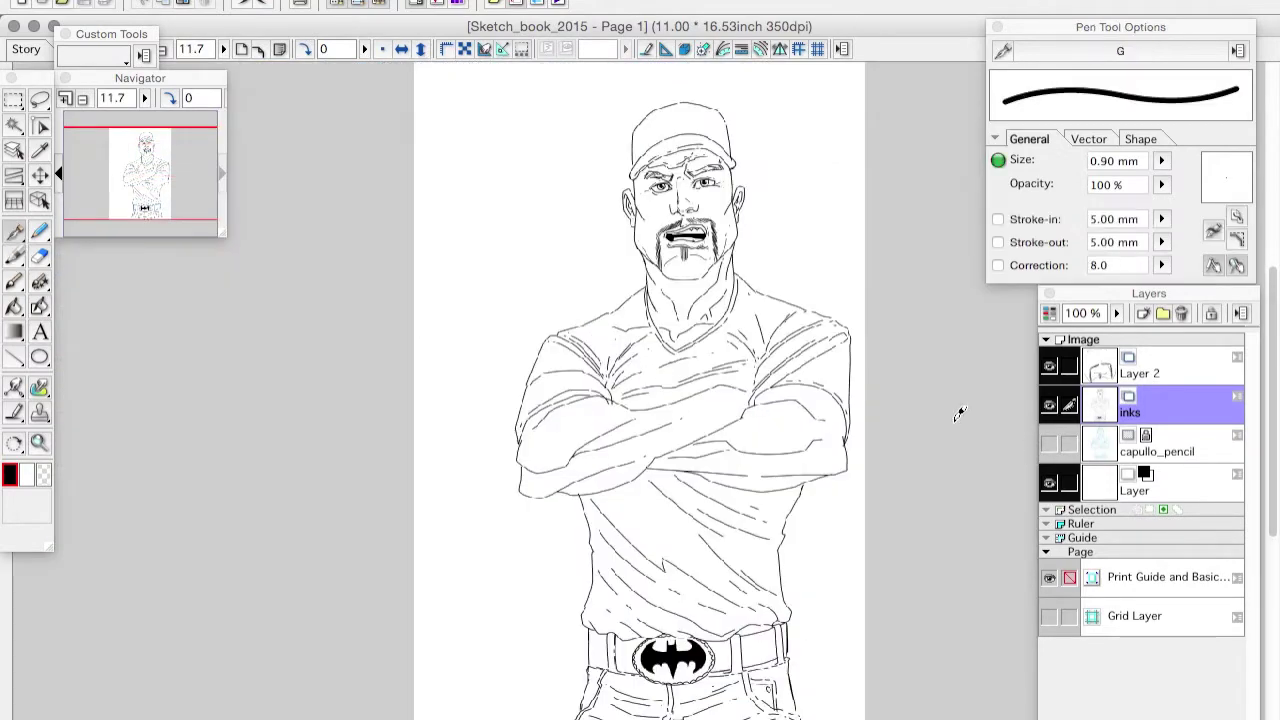
click(1177, 358)
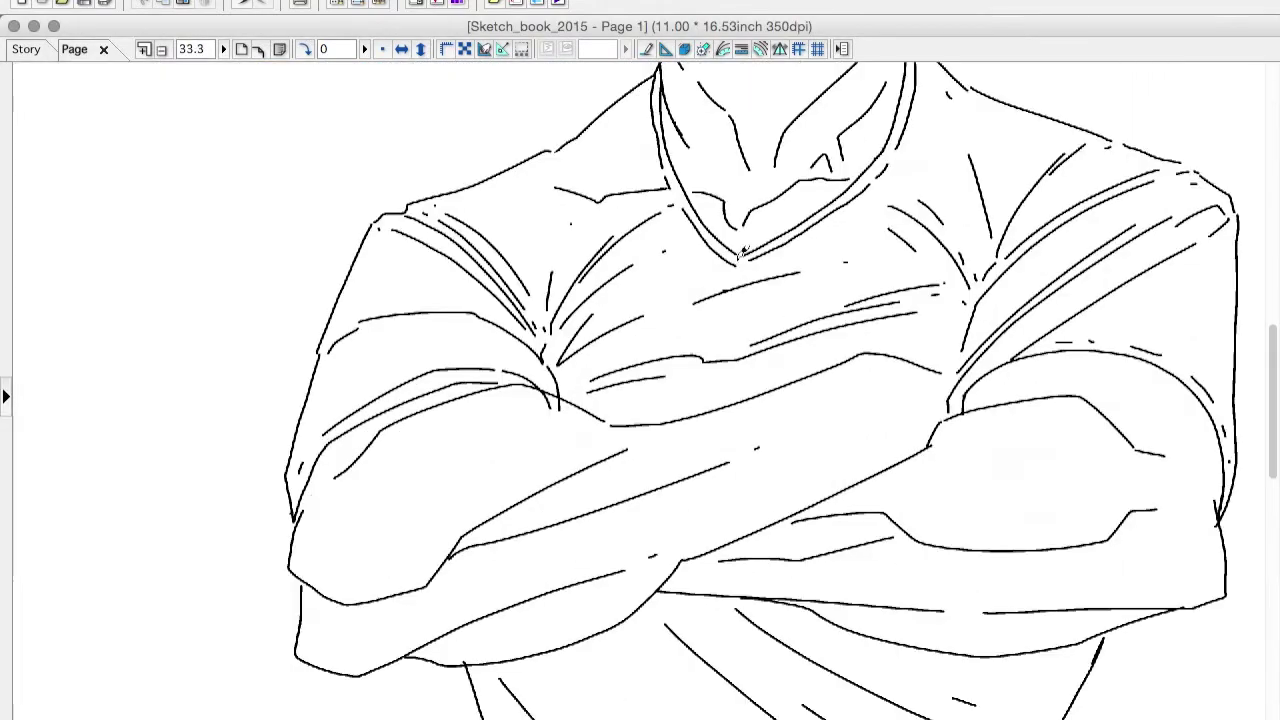
scroll(596, 512, up, 2)
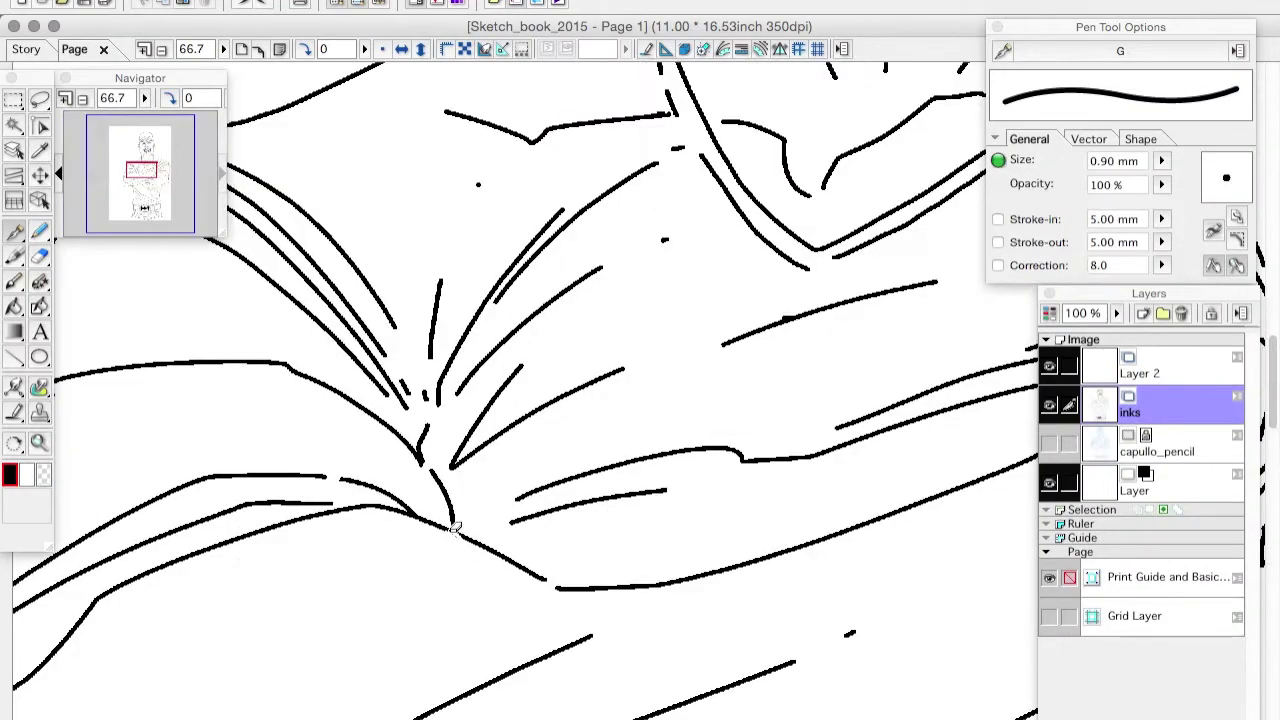
Replace the thin double nose line with one bold tapered stroke.
scroll(455, 530, down, 2)
drag(455, 300, 455, 670)
key(Tab)
scroll(463, 420, up, 3)
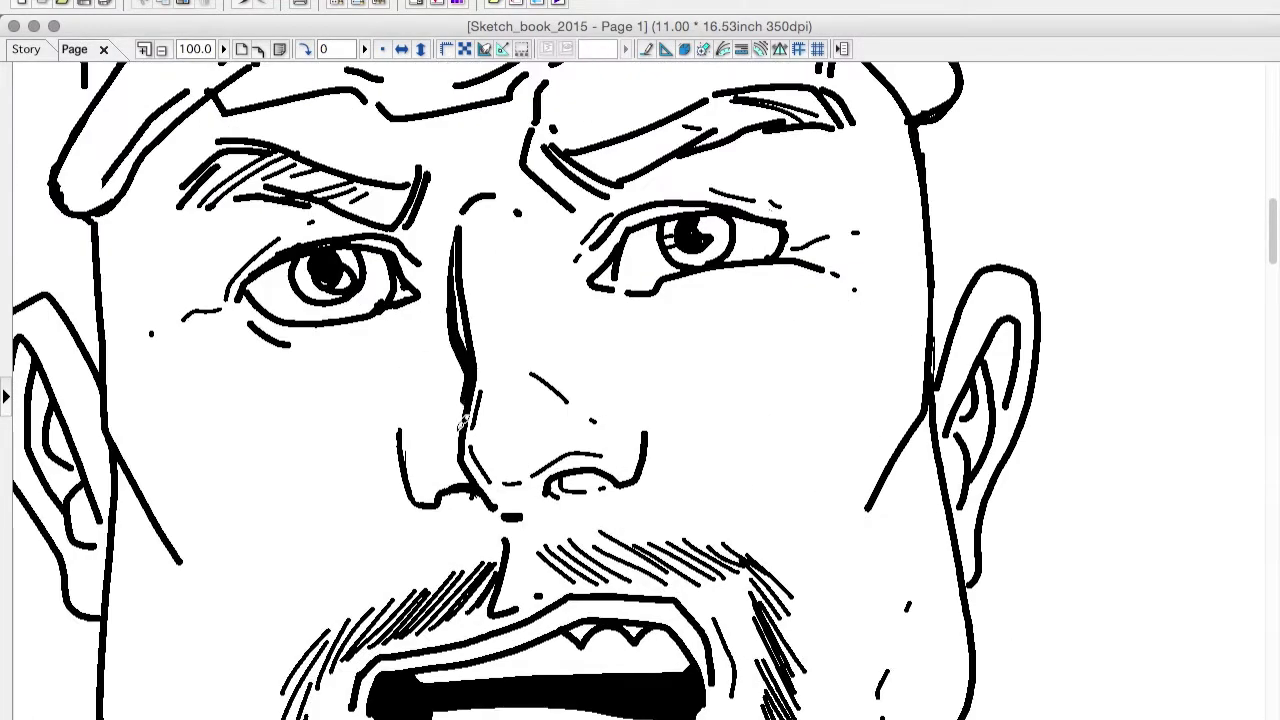
key(ctrl+z)
drag(455, 228, 466, 458)
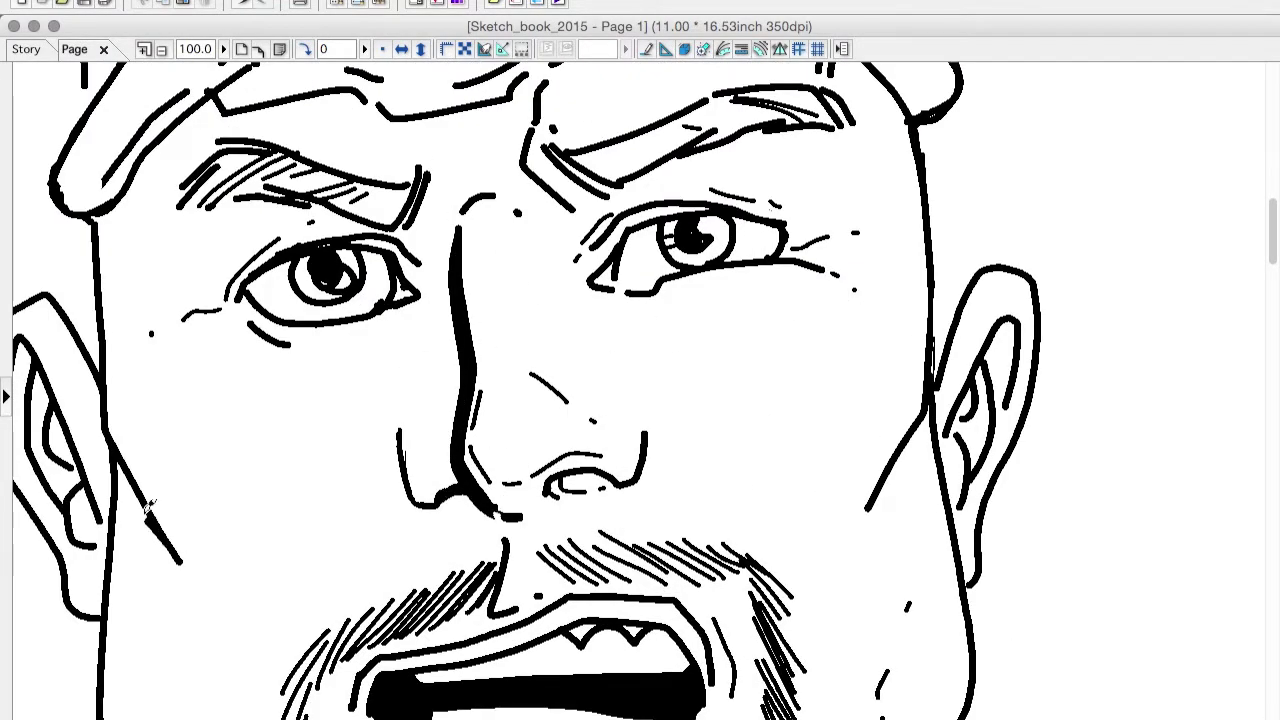
Thicken the inner top line and outer edge of the left ear.
scroll(148, 505, up, 2)
scroll(362, 420, left, 5)
drag(282, 451, 308, 520)
drag(270, 585, 314, 393)
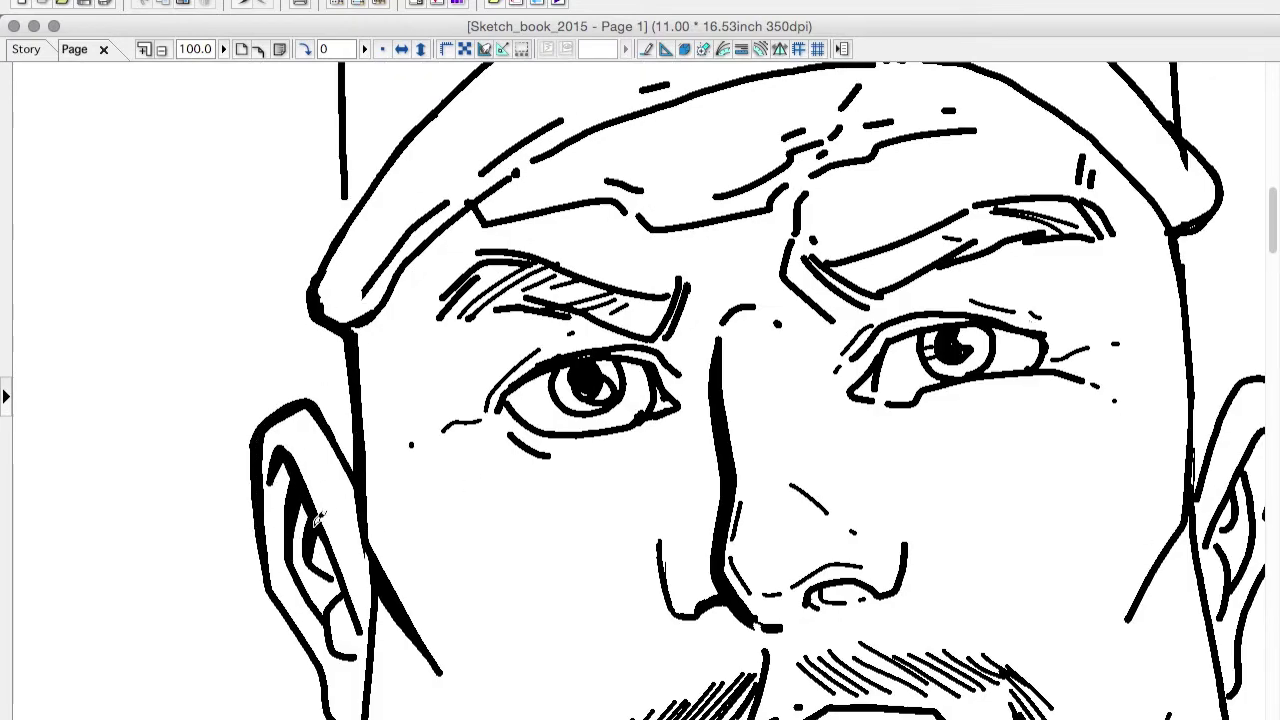
Ink the jaw stroke longer and the neck line bold.
scroll(563, 543, down, 5)
key(Tab)
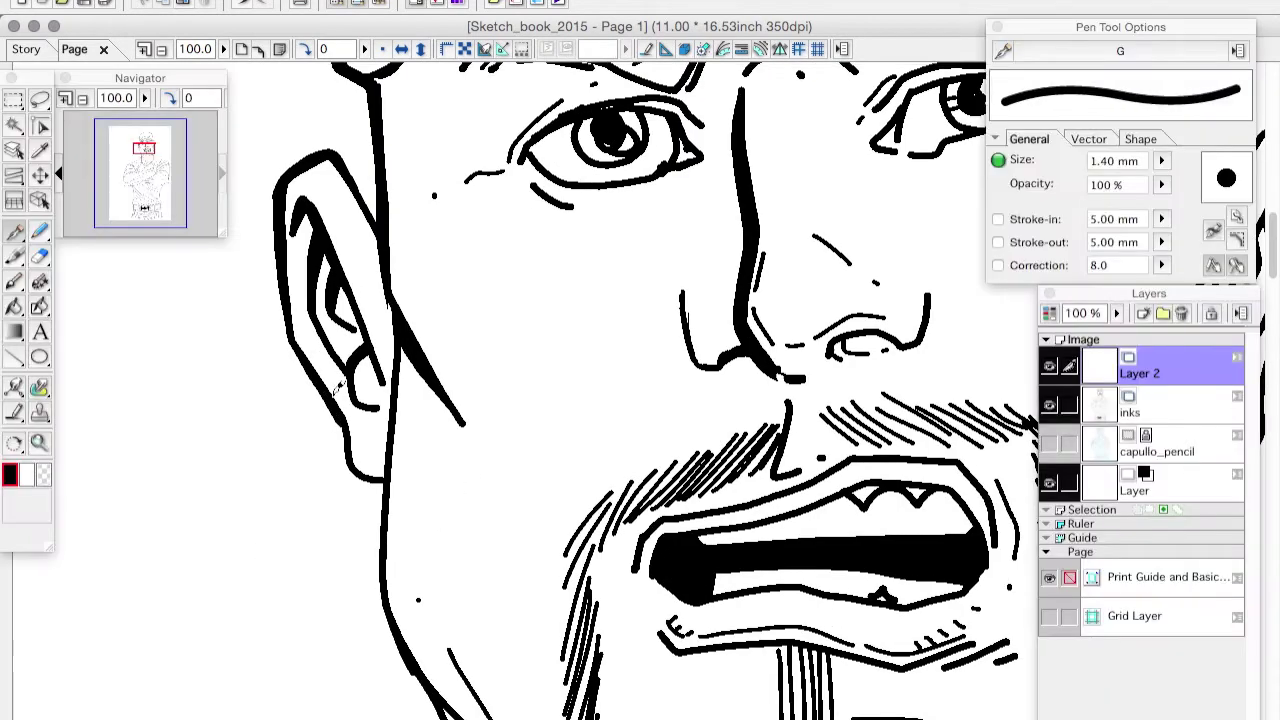
key(Tab)
drag(382, 500, 345, 408)
drag(420, 688, 372, 505)
scroll(400, 500, down, 5)
scroll(400, 500, right, 3)
mouse_move(420, 580)
mouse_down()
mouse_move(305, 456)
mouse_move(262, 432)
mouse_up()
drag(320, 585, 240, 410)
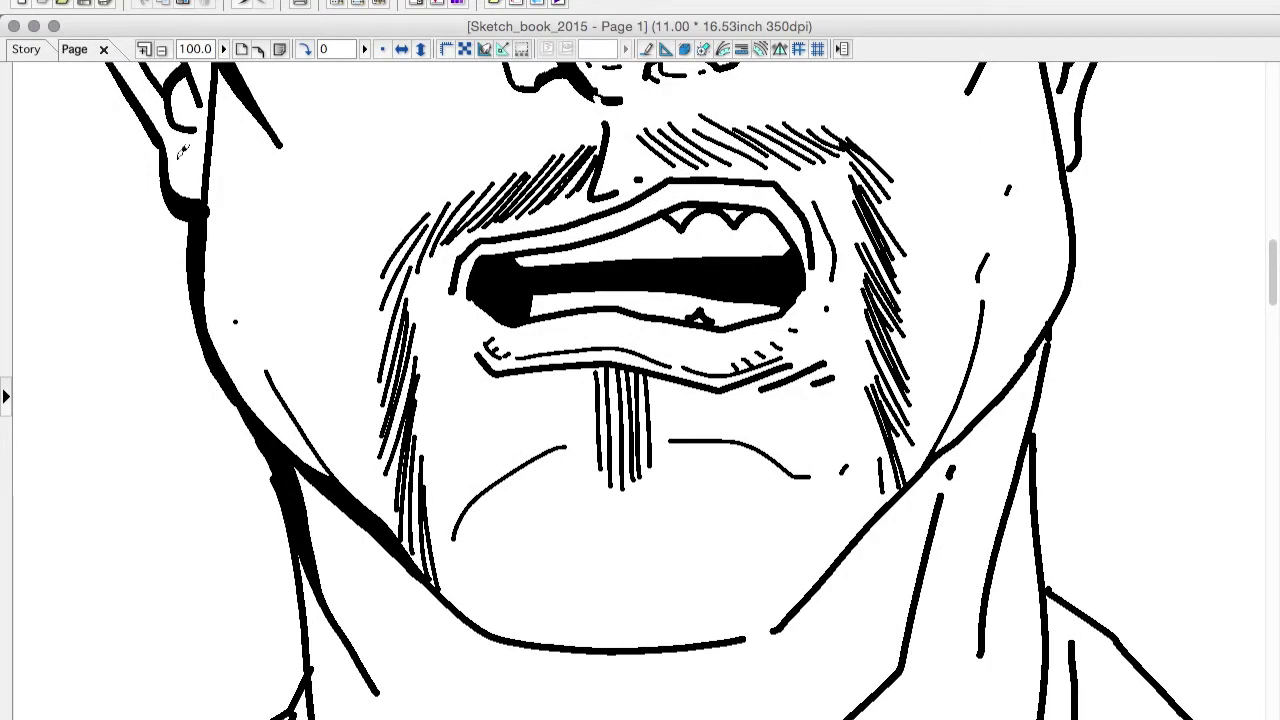
Add bold strokes along the chin, lower lip and jaw lines.
scroll(727, 468, down, 5)
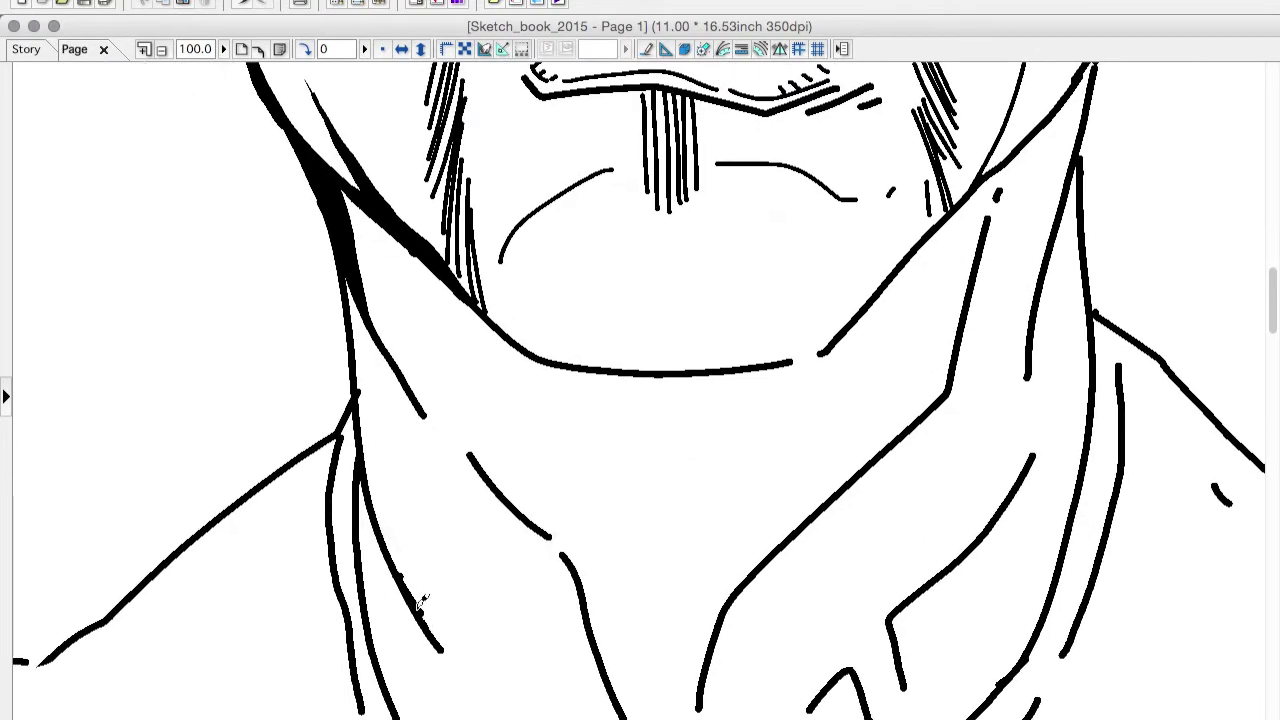
drag(405, 590, 372, 330)
mouse_move(466, 412)
mouse_down()
mouse_move(563, 551)
mouse_move(595, 635)
mouse_up()
scroll(562, 543, down, 1)
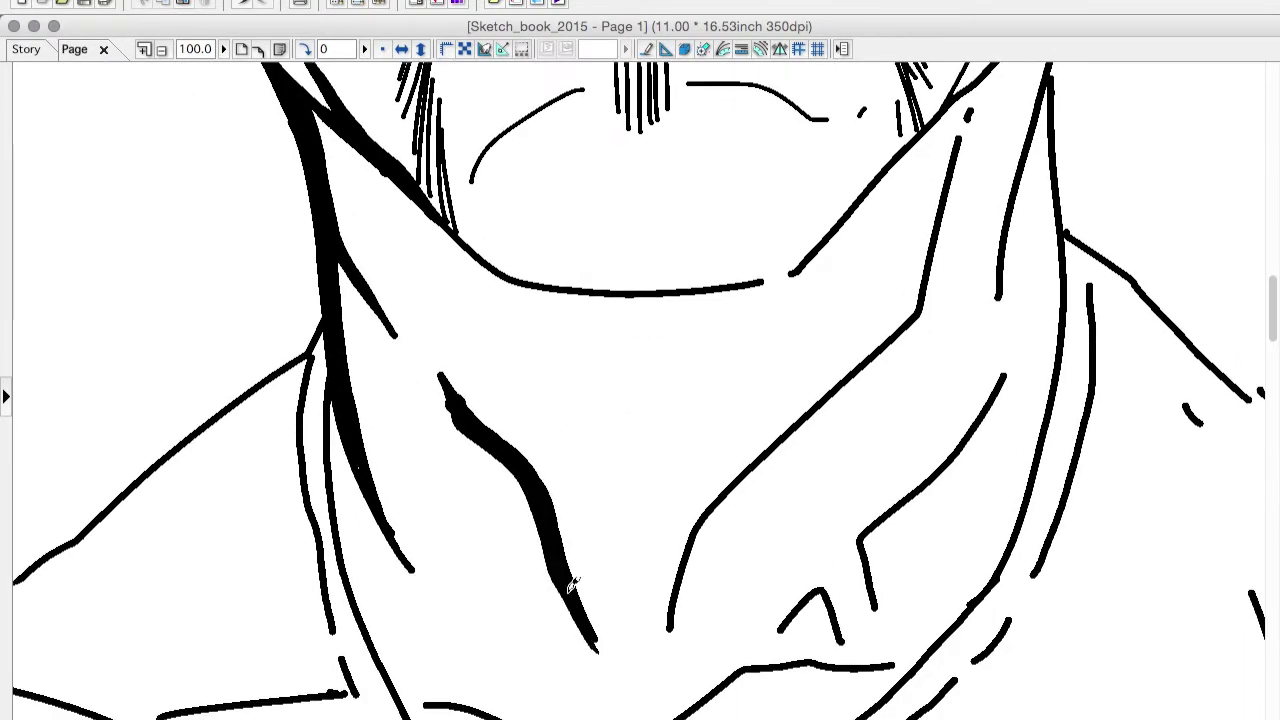
scroll(549, 356, up, 6)
drag(482, 234, 520, 312)
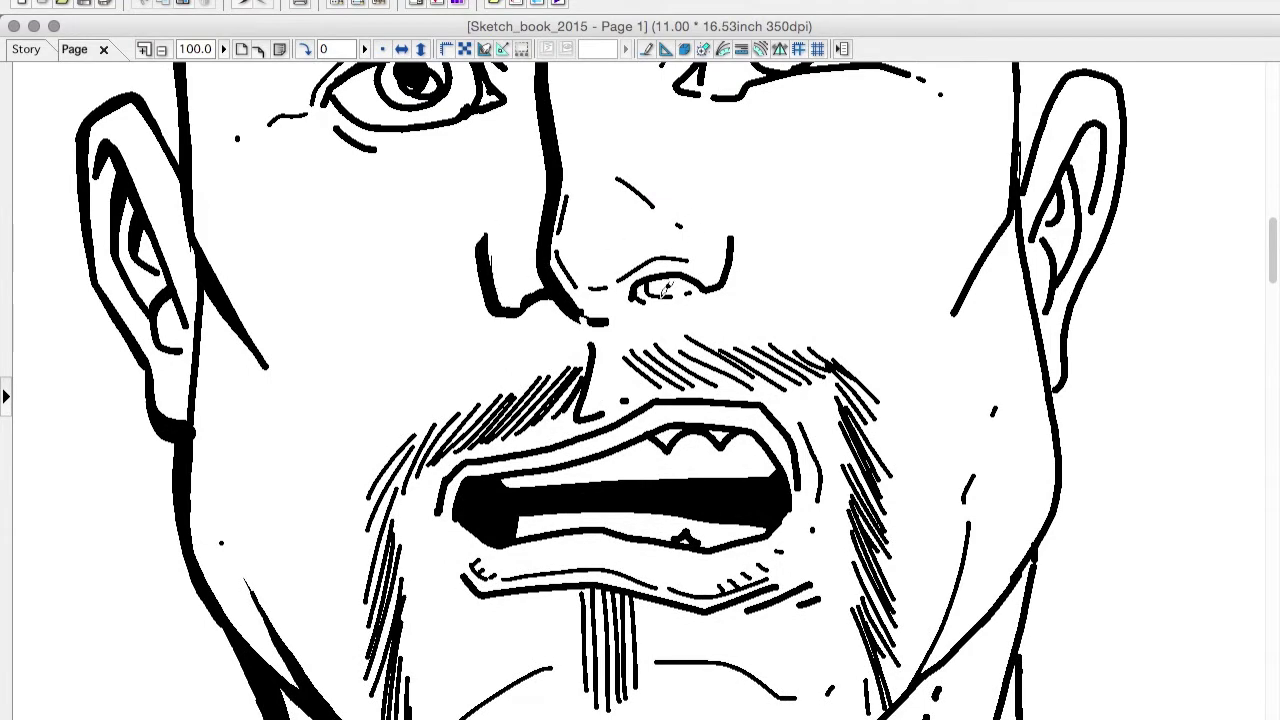
scroll(645, 292, down, 3)
drag(480, 362, 610, 372)
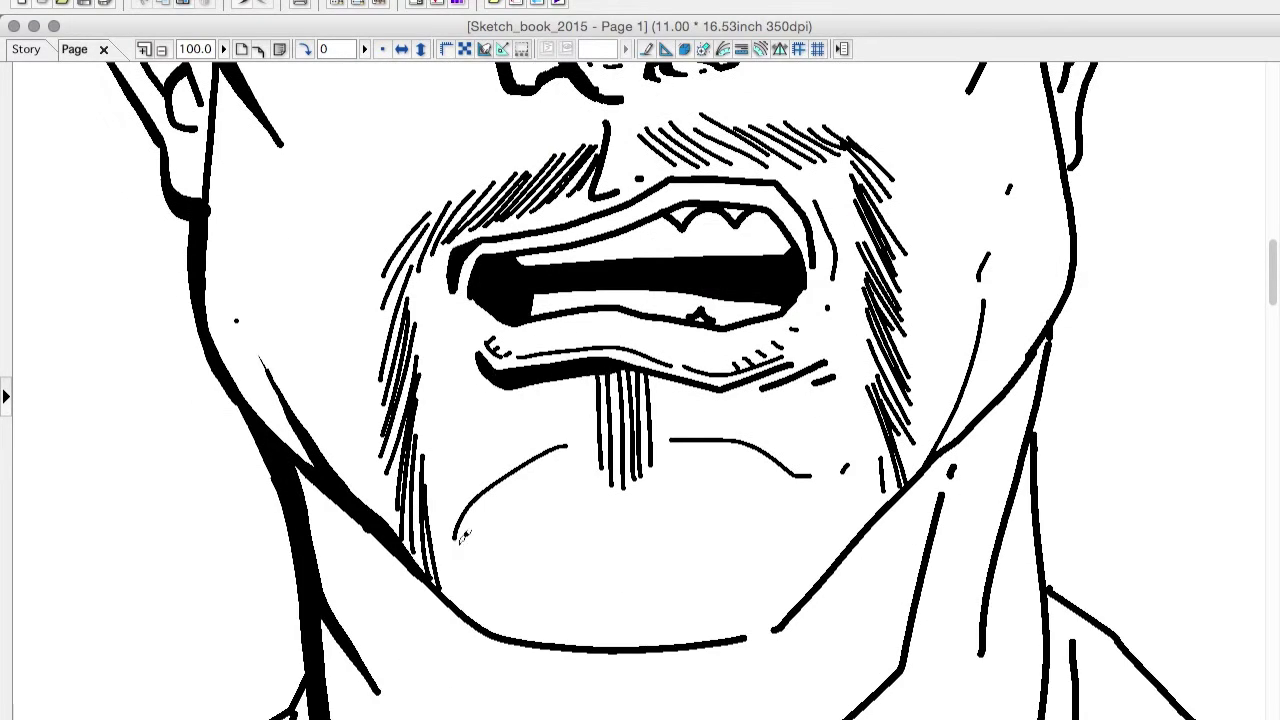
drag(458, 535, 552, 456)
scroll(795, 258, up, 7)
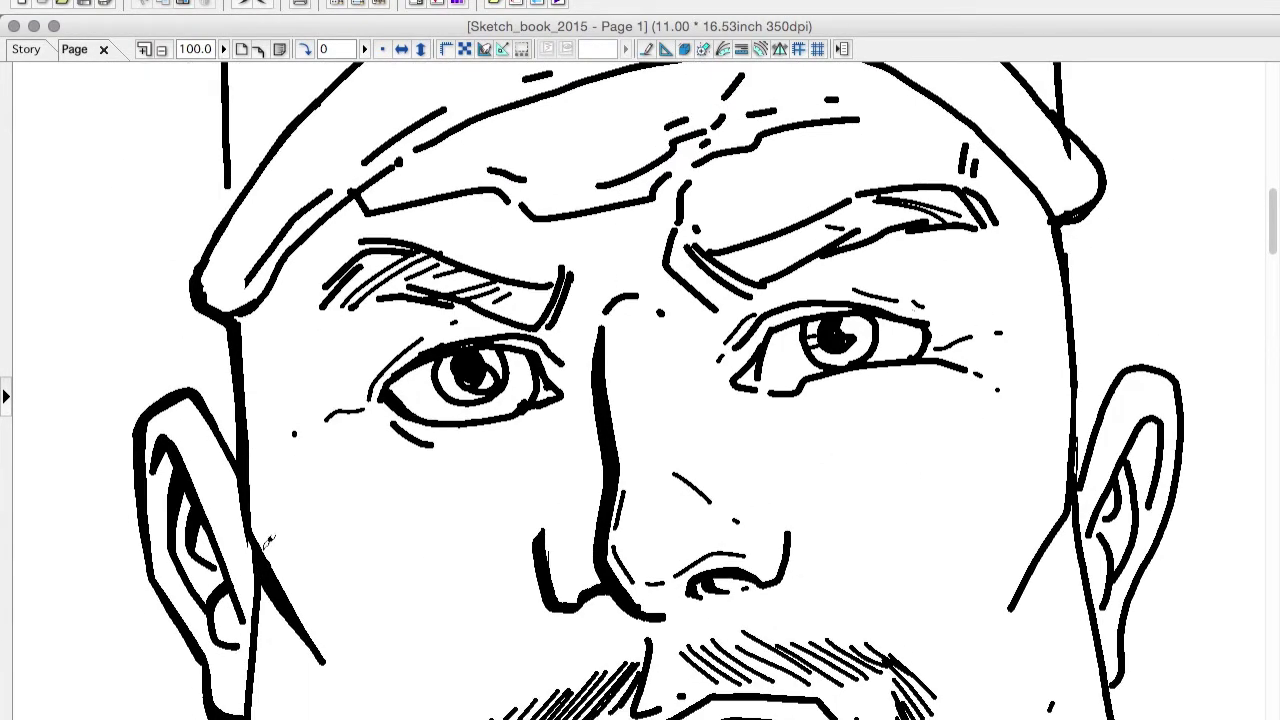
Re-ink the left cheek contour boldly and add hatch strokes on the left cheek.
drag(266, 545, 236, 312)
scroll(214, 605, down, 5)
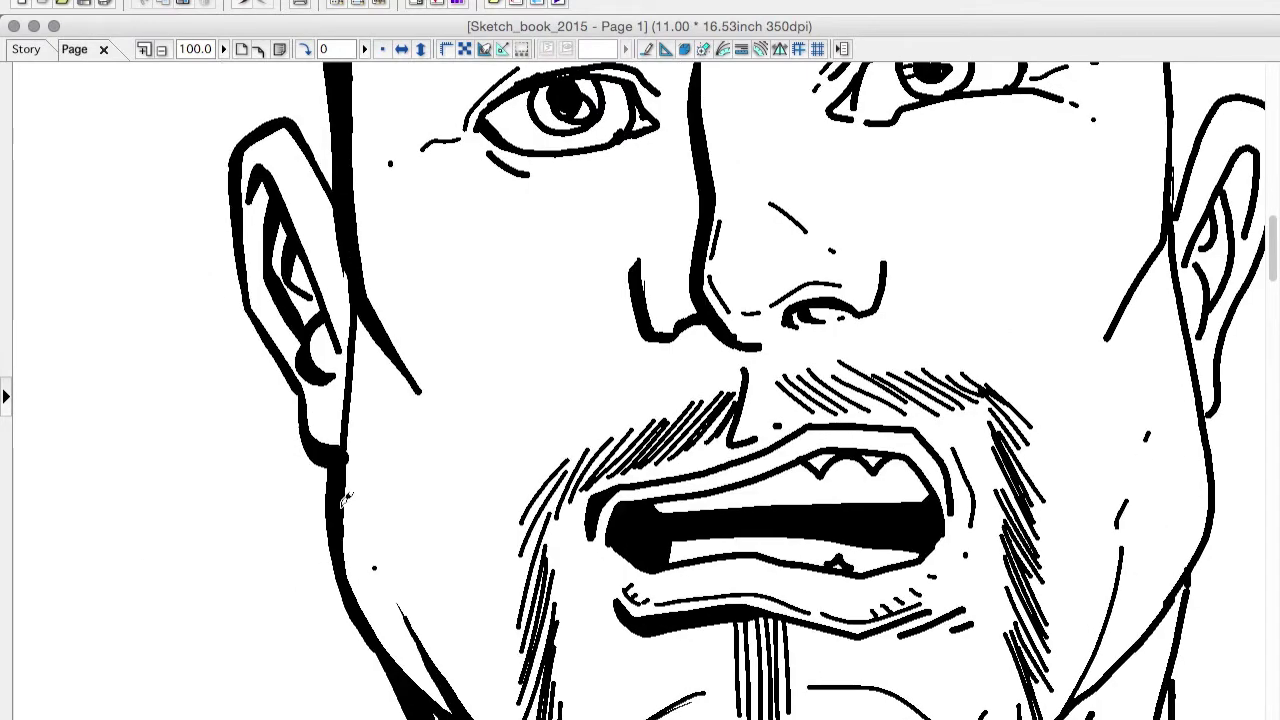
drag(470, 280, 400, 360)
drag(500, 230, 395, 335)
key(ctrl+z)
key(ctrl+z)
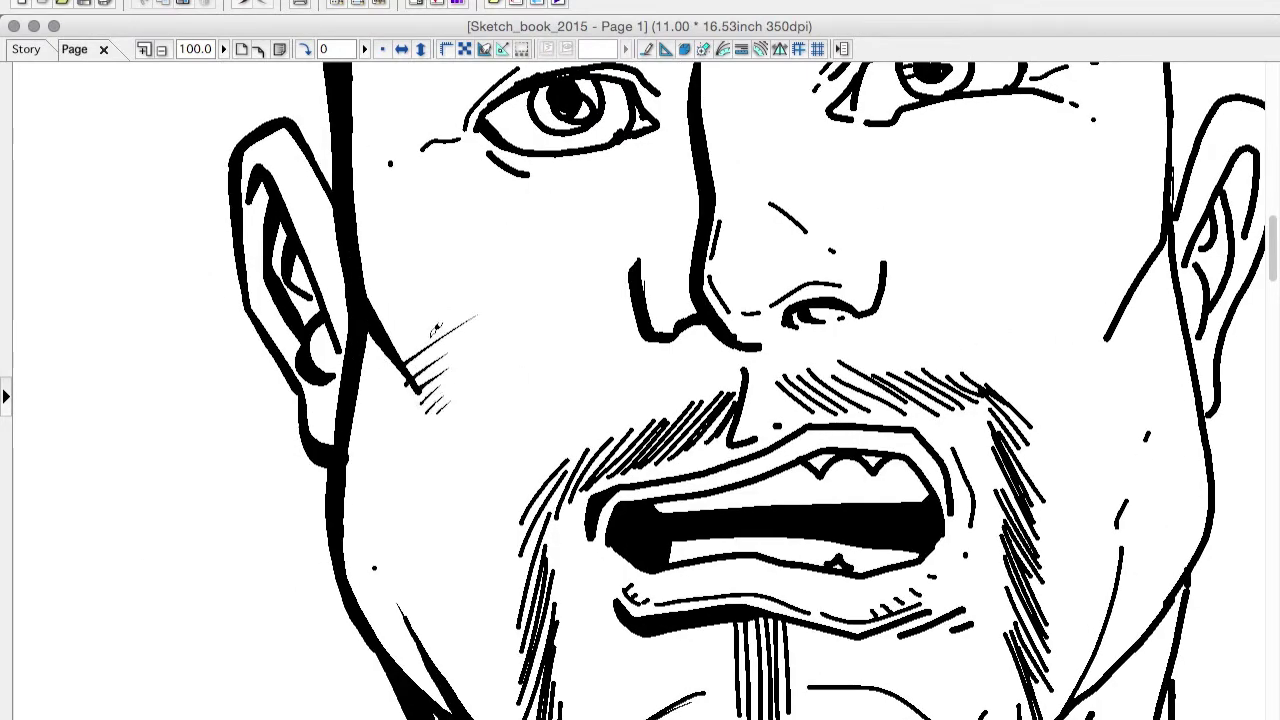
drag(472, 278, 388, 334)
key(ctrl+z)
key(ctrl+z)
key(ctrl+z)
key(ctrl+y)
key(ctrl+y)
key(ctrl+y)
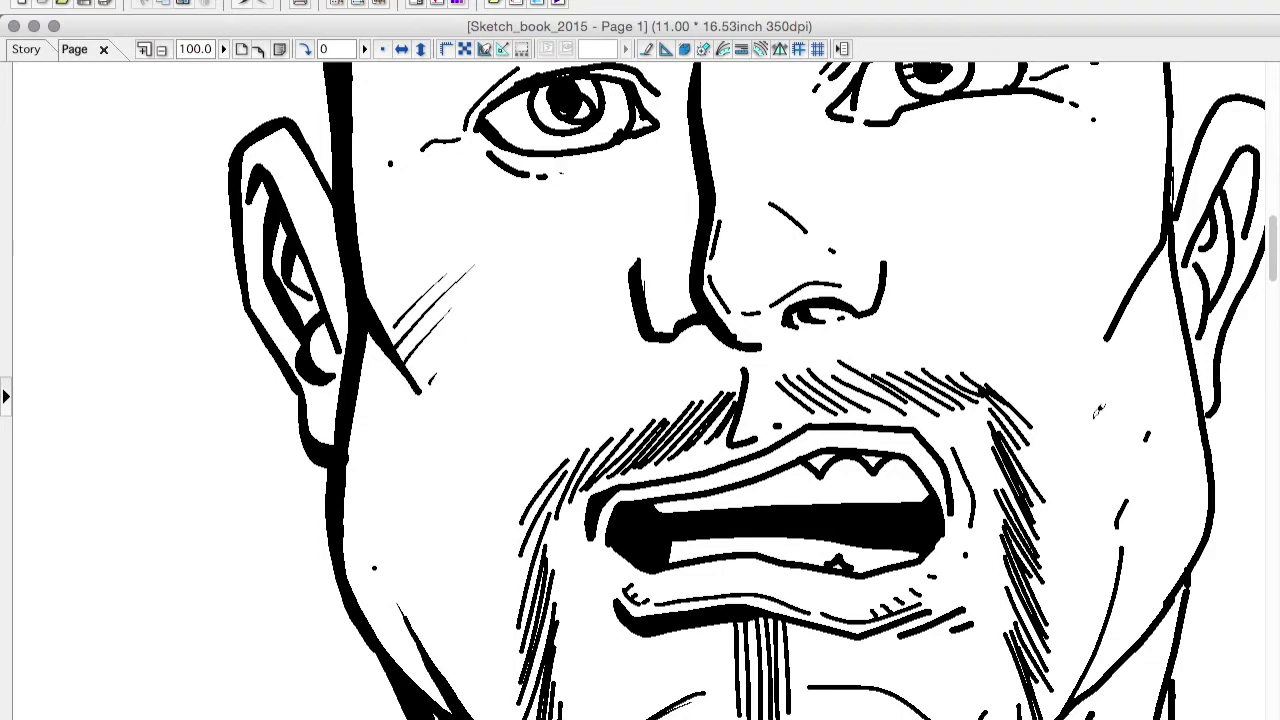
Restore the eyebrow, left eye and thick right jawline strokes.
scroll(997, 266, up, 4)
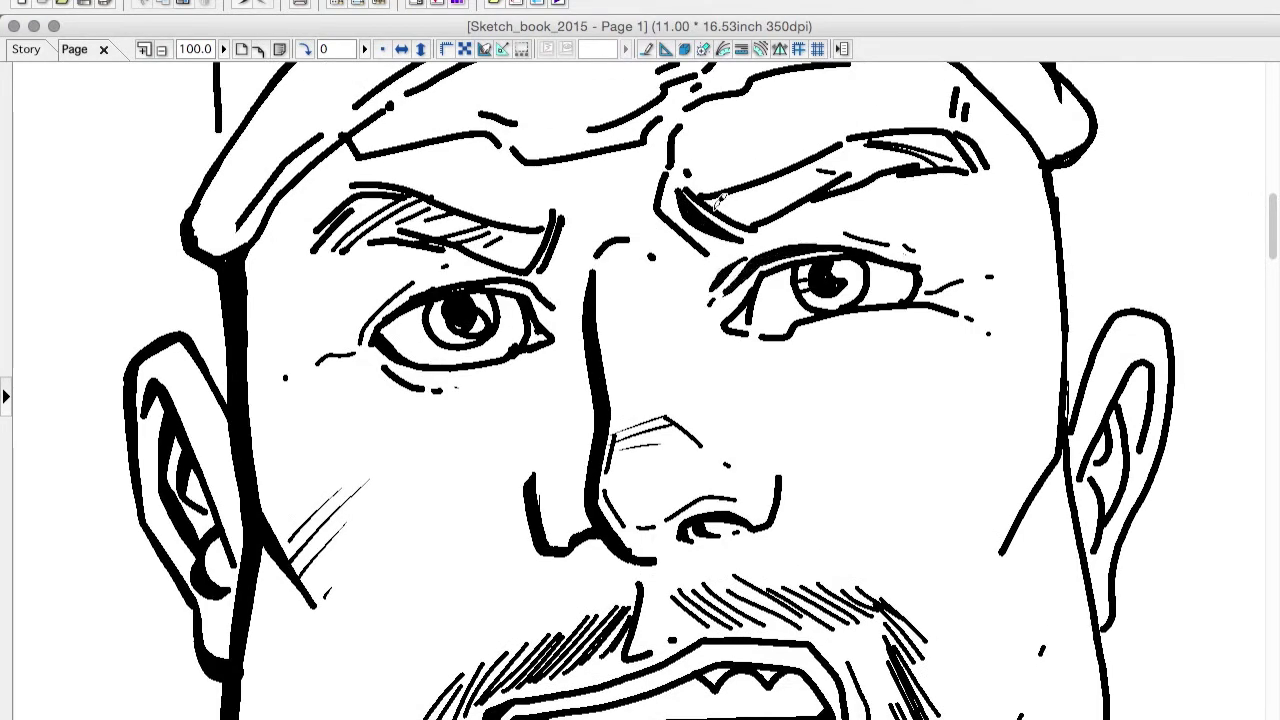
scroll(943, 514, up, 3)
scroll(943, 514, right, 4)
key(ctrl+y)
key(ctrl+y)
key(ctrl+y)
key(ctrl+y)
key(ctrl+y)
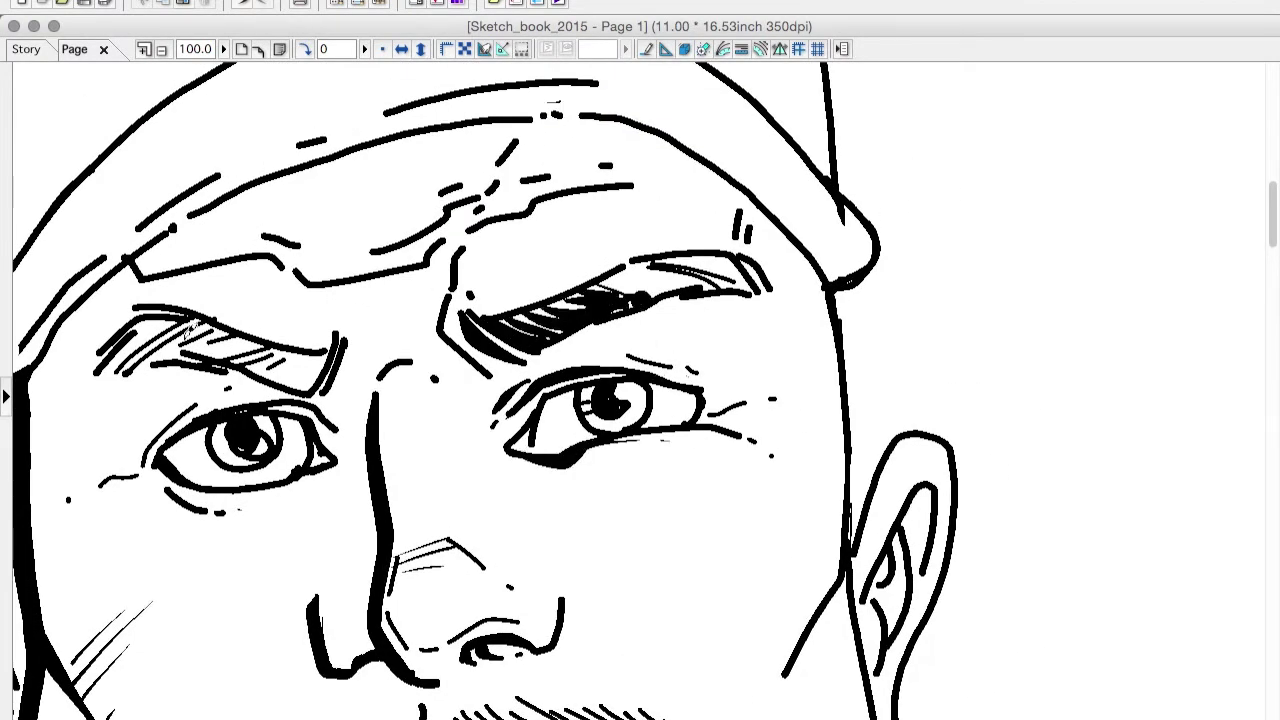
scroll(855, 228, down, 5)
key(ctrl+y)
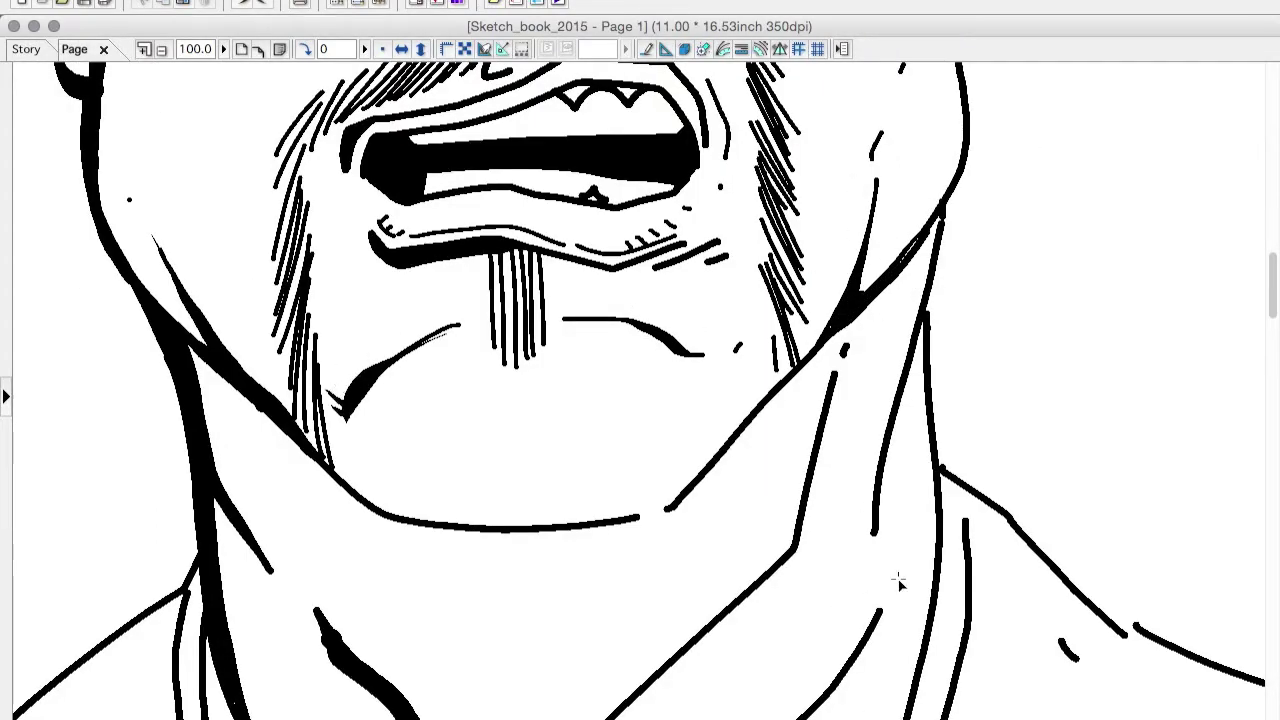
key(minus)
key(asciicircum)
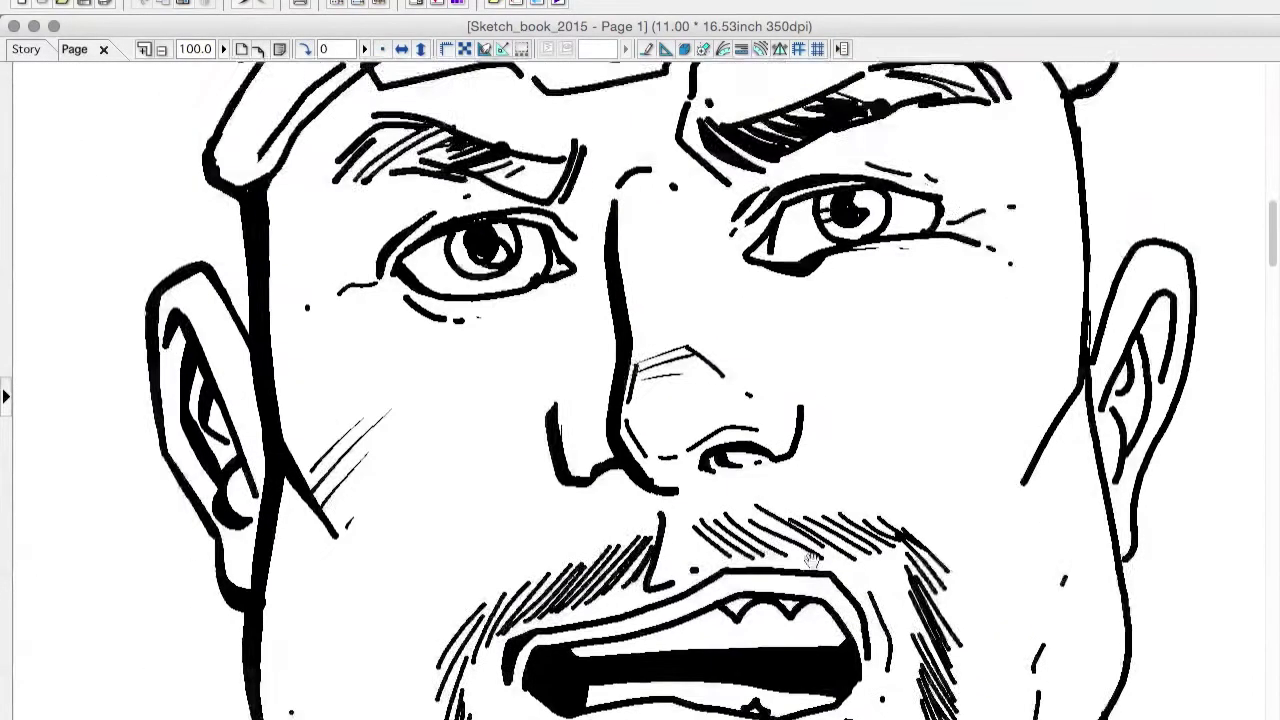
Thicken the inner line beside the neck and the left neck line.
scroll(893, 488, down, 5)
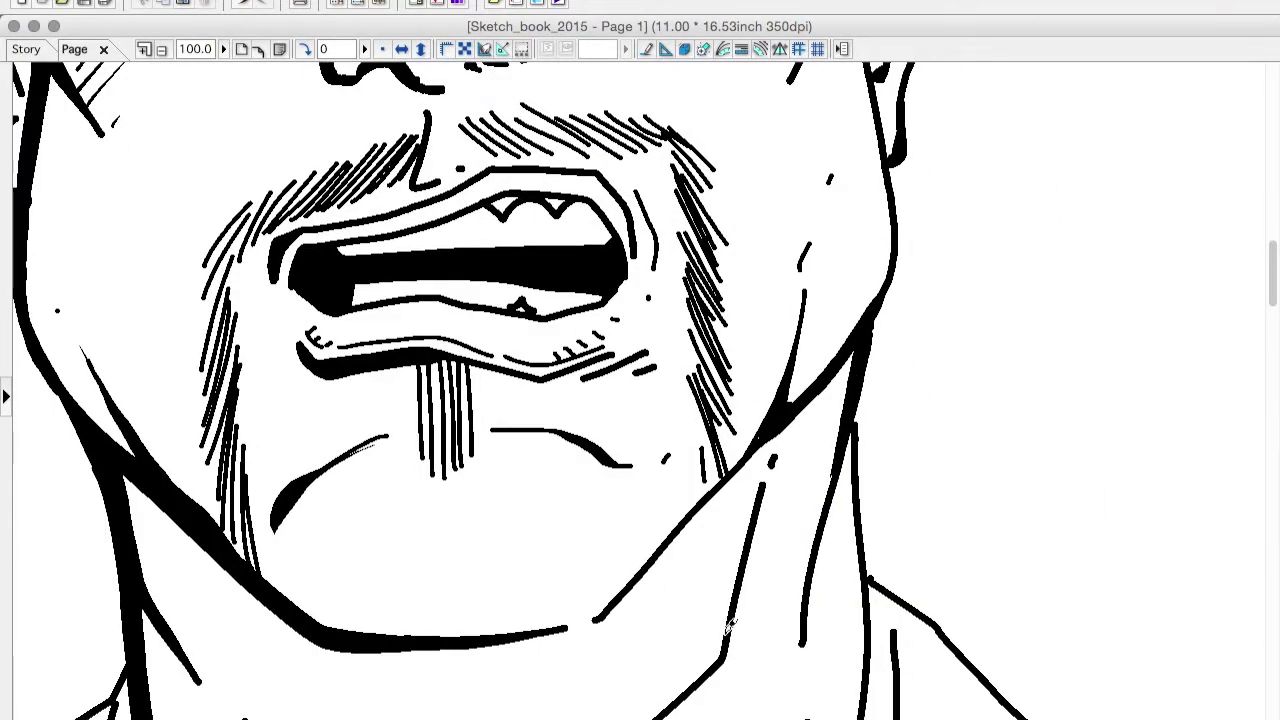
scroll(905, 531, down, 5)
drag(845, 352, 770, 424)
drag(606, 390, 575, 486)
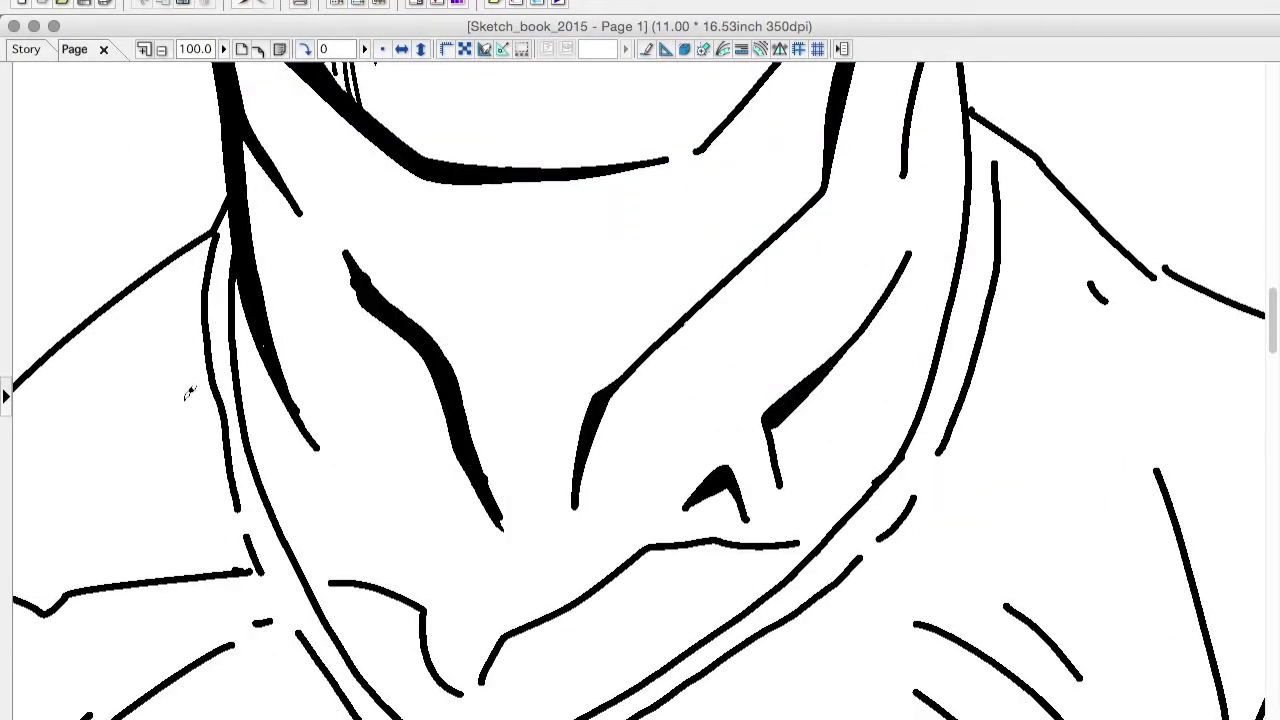
drag(212, 310, 226, 464)
drag(226, 184, 200, 340)
Add bolder ink along the remaining neck lines, bringing the shoulders into view.
drag(669, 503, 919, 643)
drag(474, 332, 270, 510)
drag(498, 272, 464, 338)
drag(526, 386, 508, 568)
scroll(873, 530, down, 2)
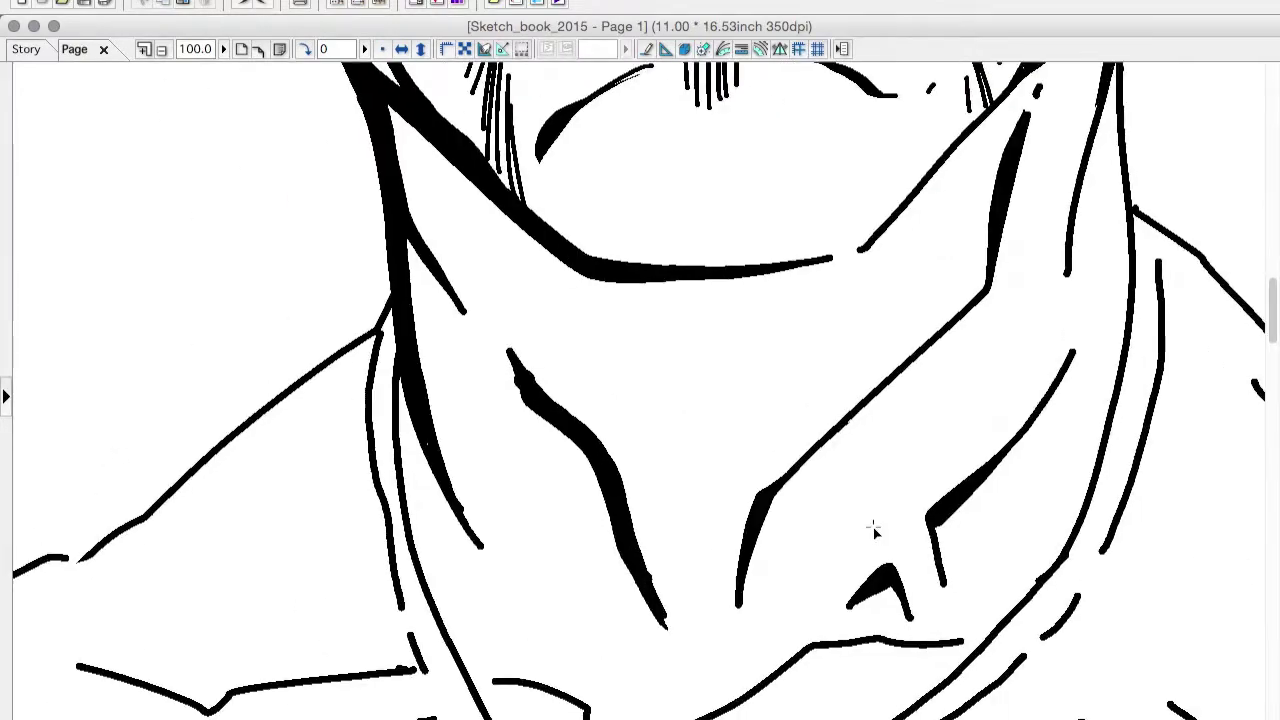
drag(873, 530, 503, 500)
drag(851, 486, 1054, 389)
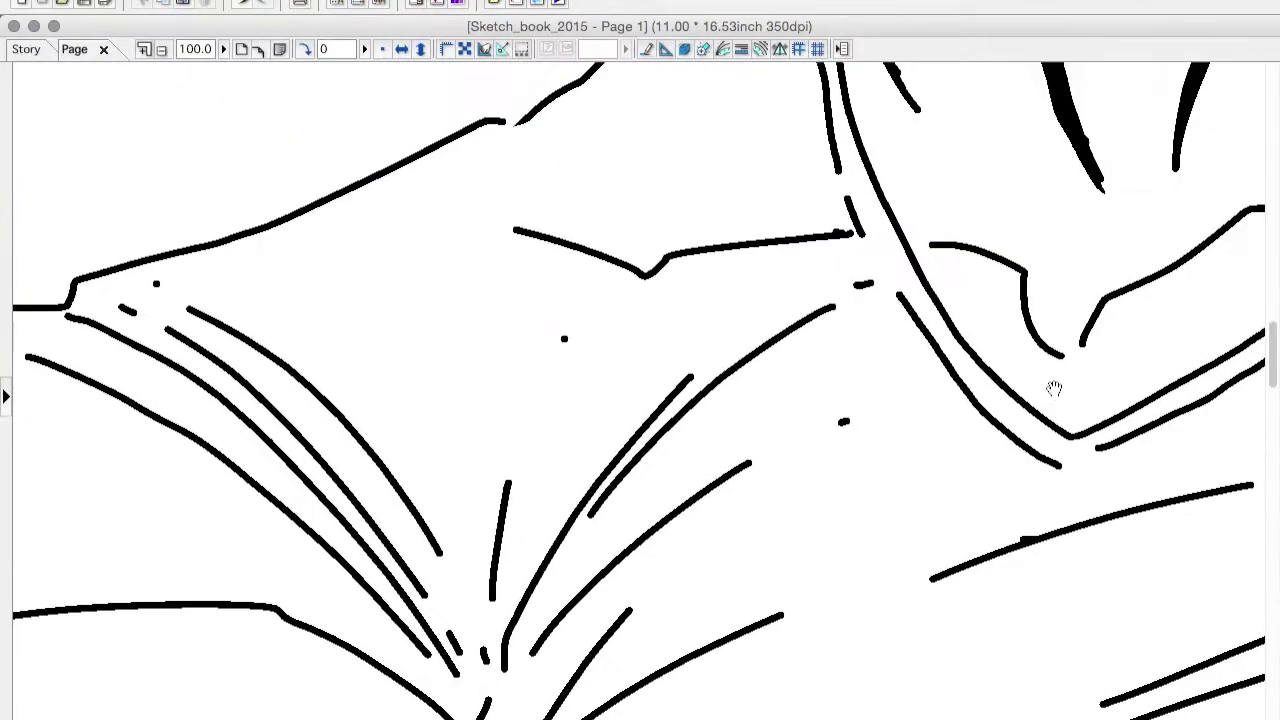
scroll(1054, 389, down, 3)
Keep the heavy left eyebrow hatching and hatch the left eye's iris.
scroll(478, 283, up, 2)
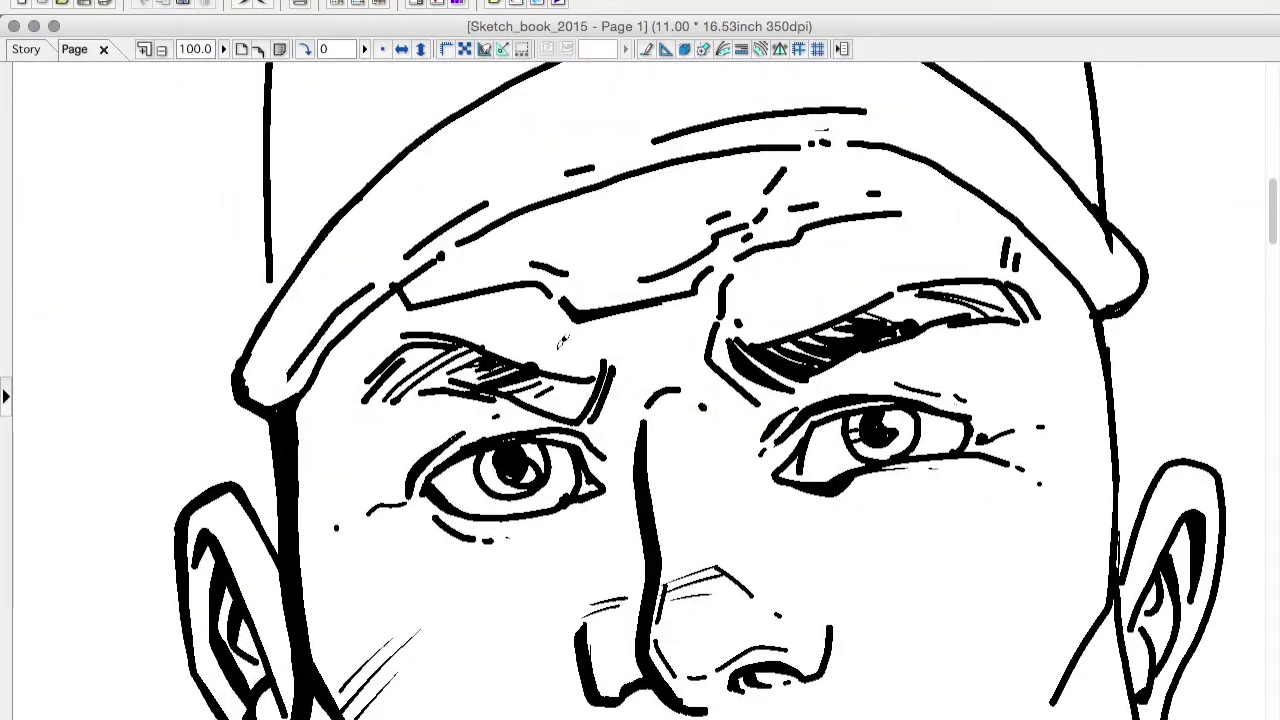
key(super+z)
key(super+shift+z)
key(super+shift+z)
key(super+shift+z)
key(super+shift+z)
key(super+shift+z)
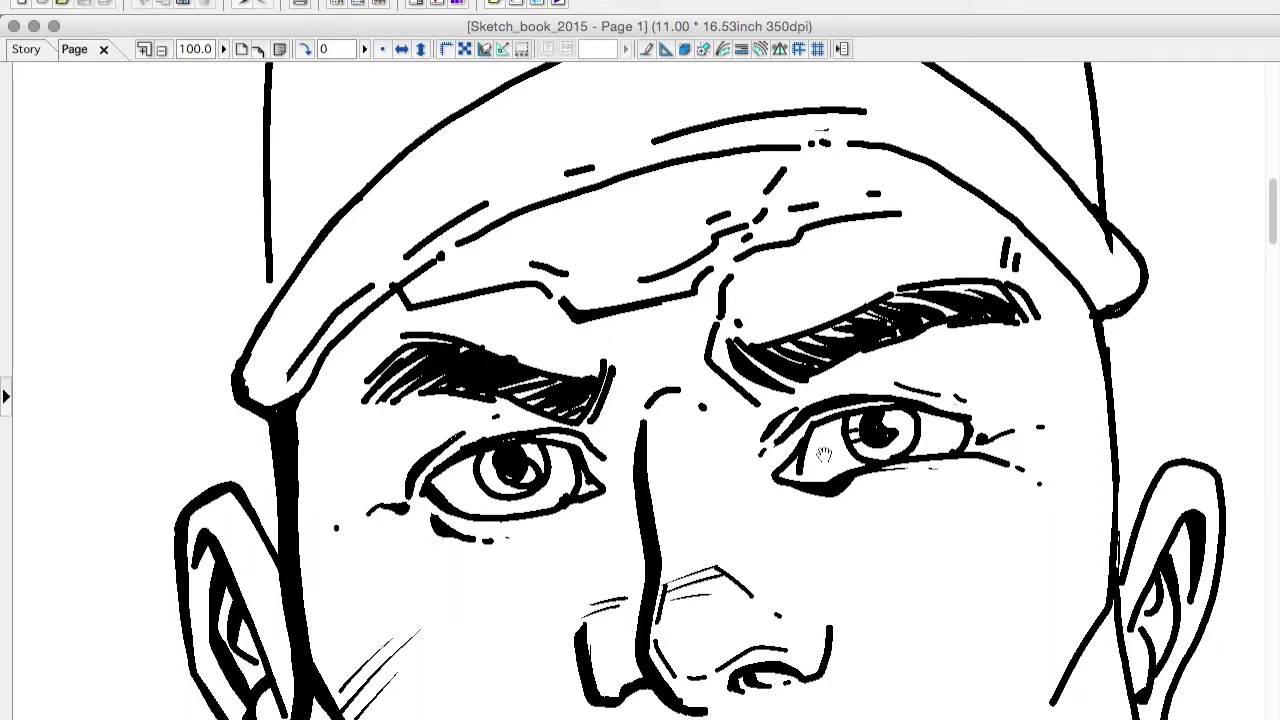
scroll(824, 455, up, 2)
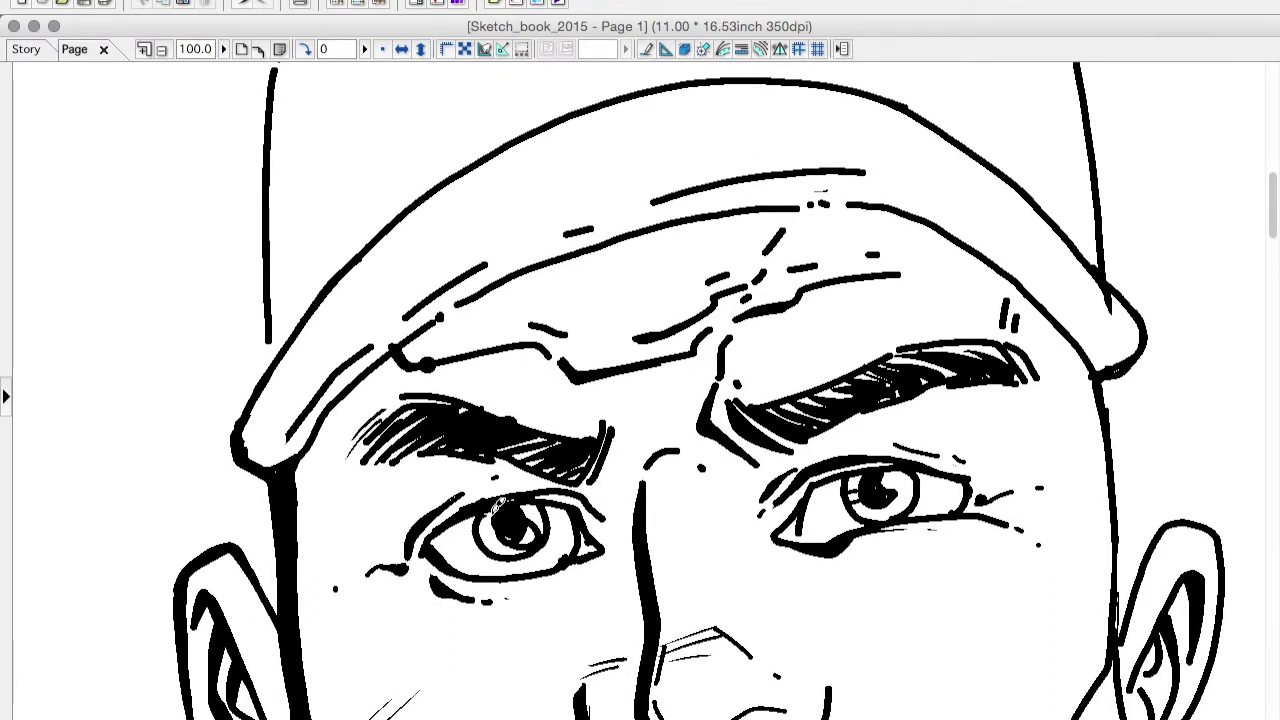
drag(492, 521, 481, 539)
scroll(818, 482, down, 3)
scroll(818, 482, right, 7)
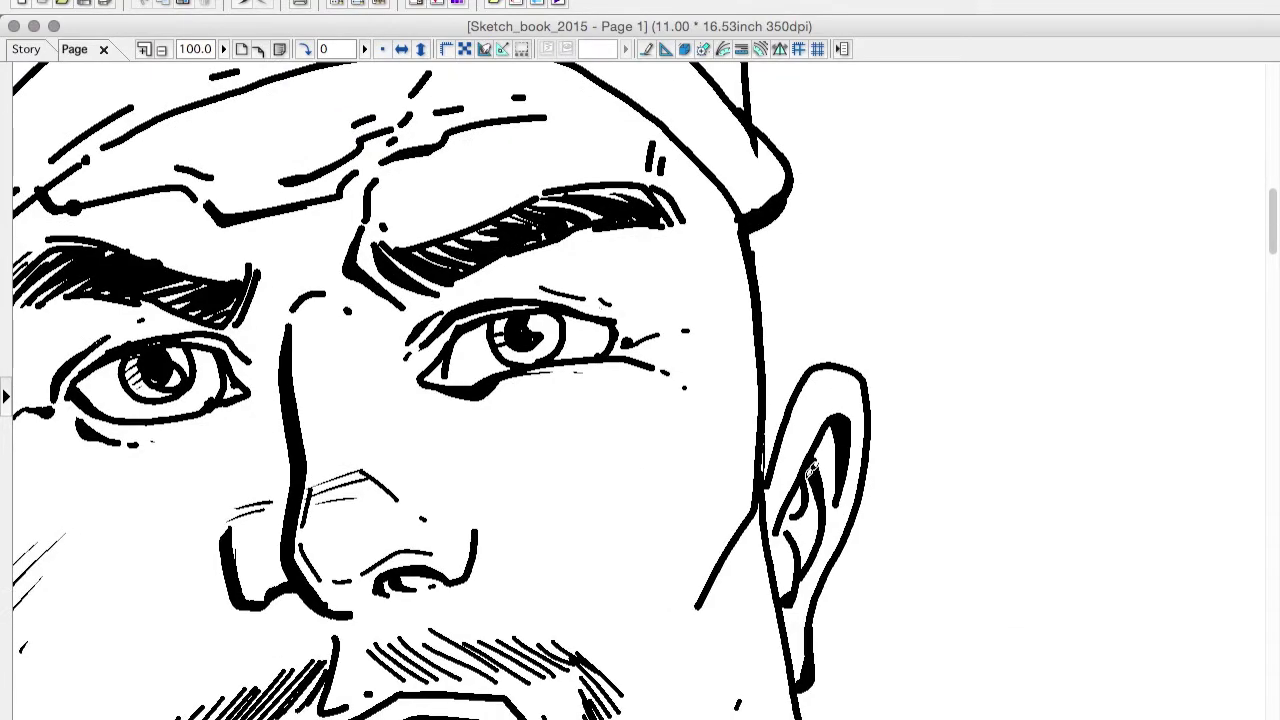
scroll(767, 354, down, 6)
scroll(767, 354, left, 3)
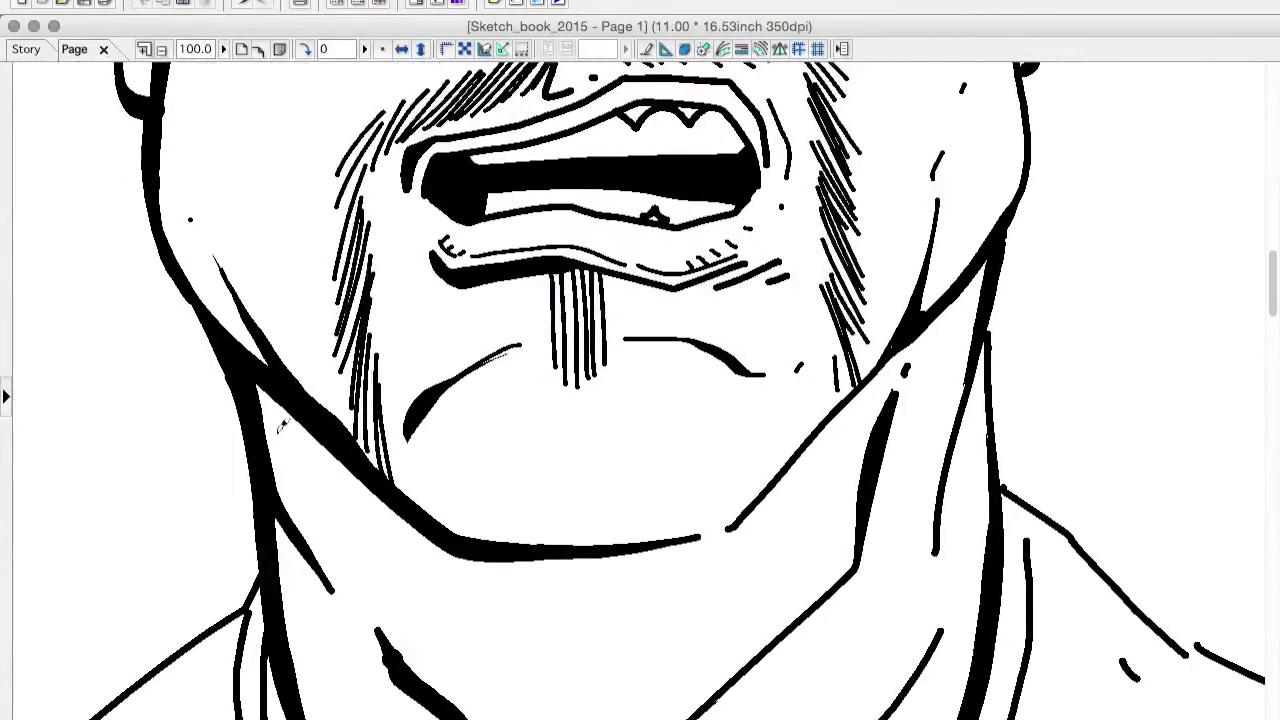
Fill the outlined shadow beside the nose with solid black.
scroll(760, 450, up, 3)
scroll(747, 543, up, 4)
scroll(747, 543, right, 4)
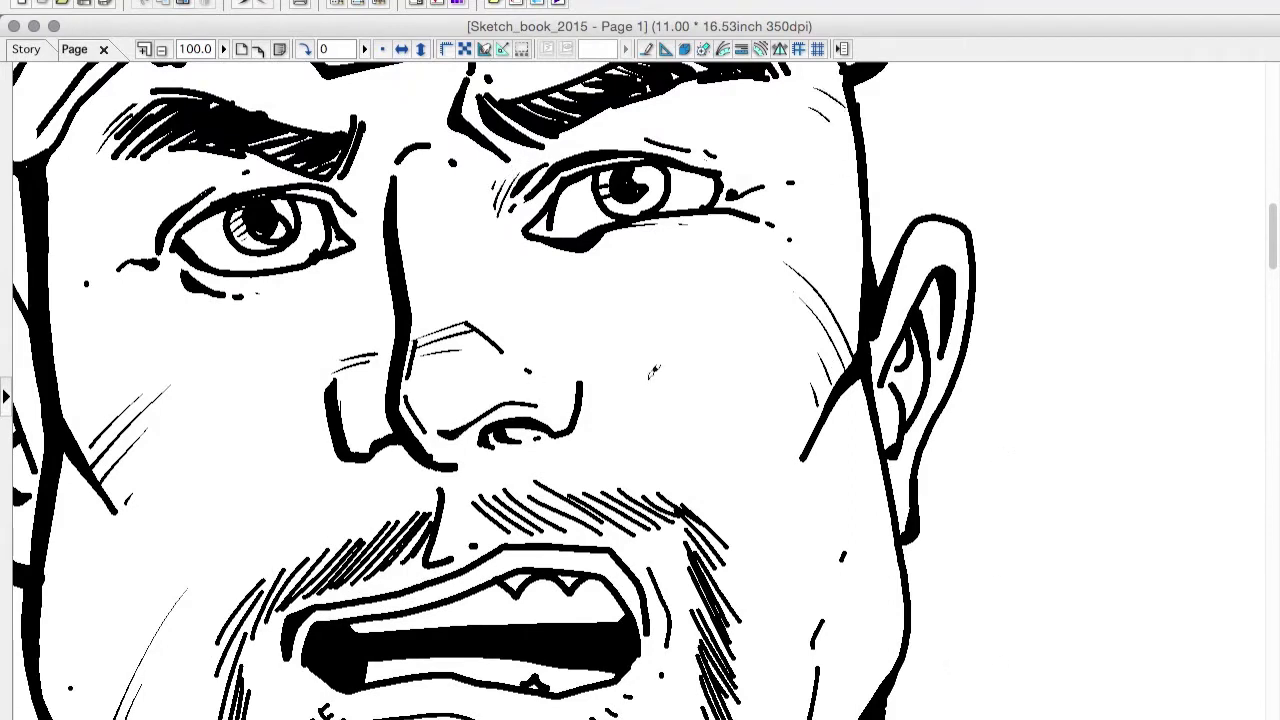
drag(361, 448, 360, 451)
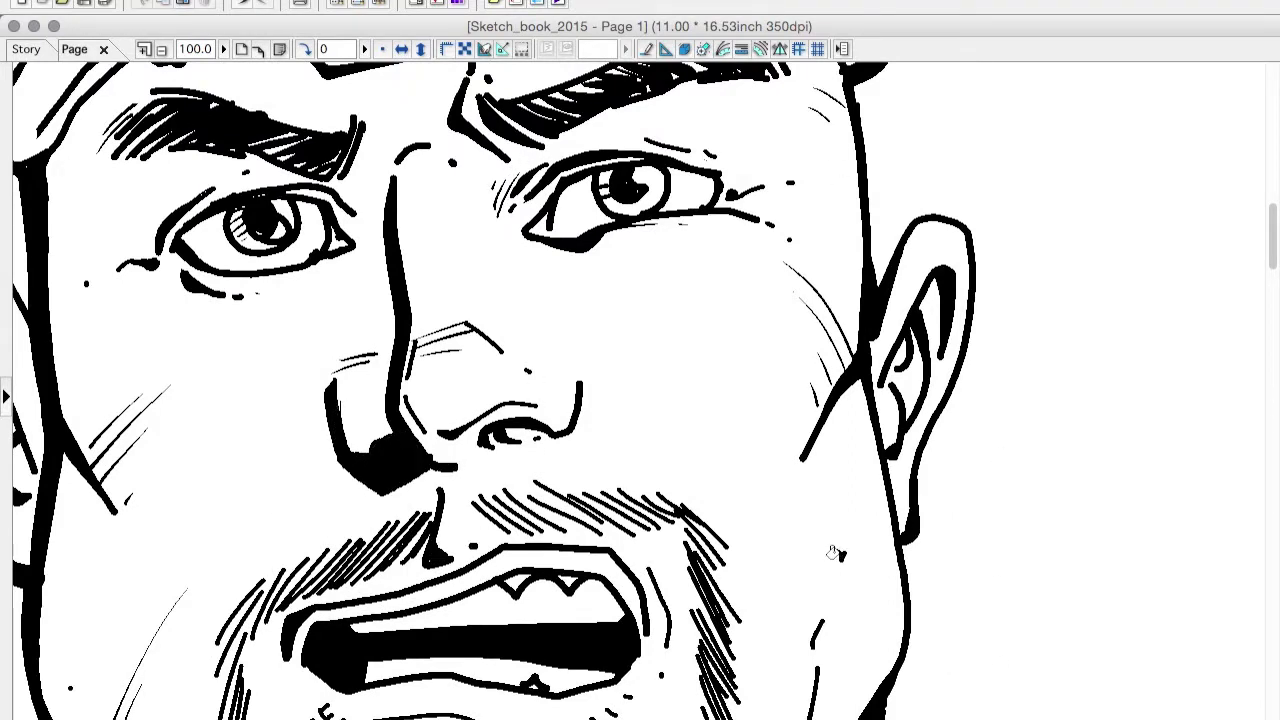
scroll(840, 578, down, 4)
scroll(840, 578, left, 1)
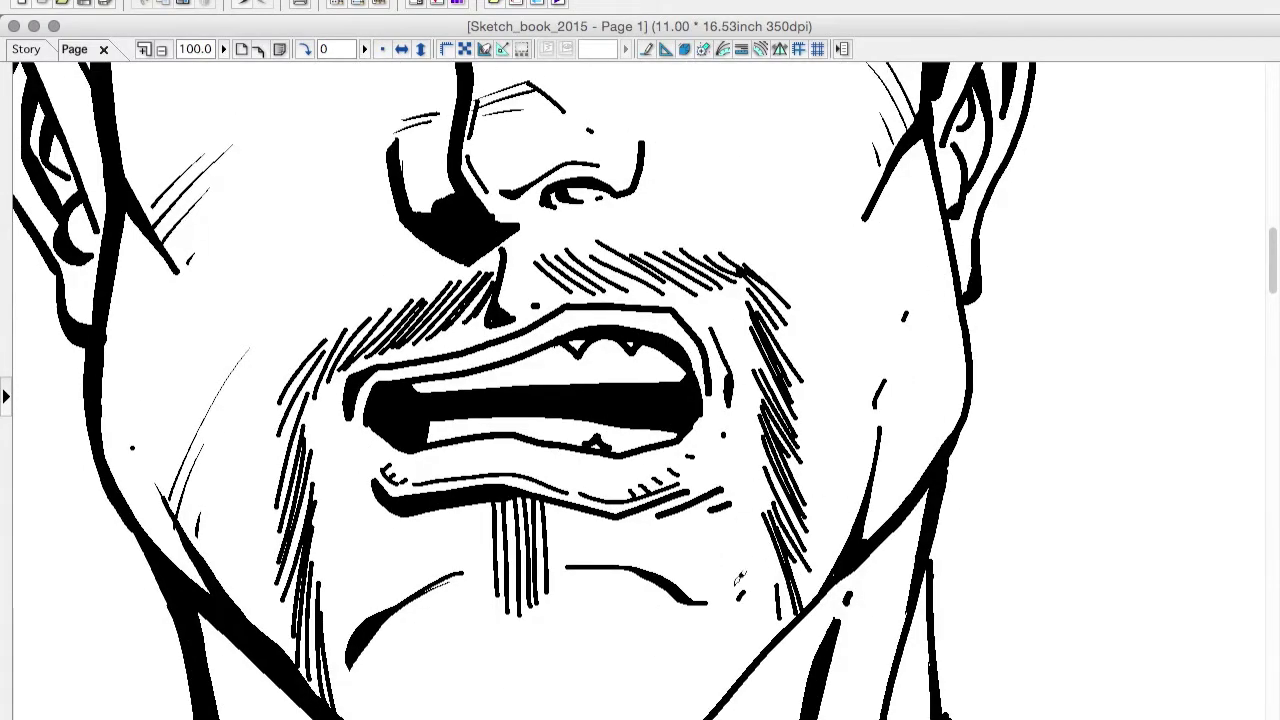
scroll(740, 578, down, 3)
scroll(1003, 622, down, 2)
scroll(900, 450, right, 1)
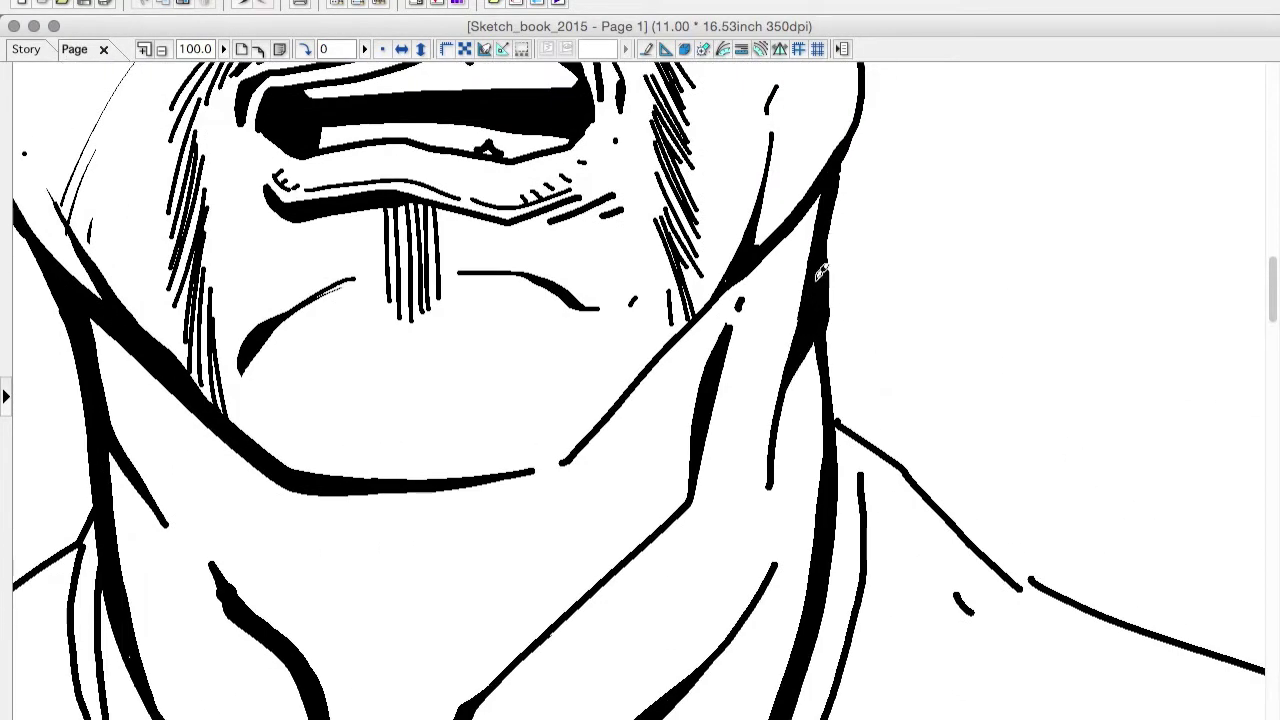
scroll(850, 400, down, 6)
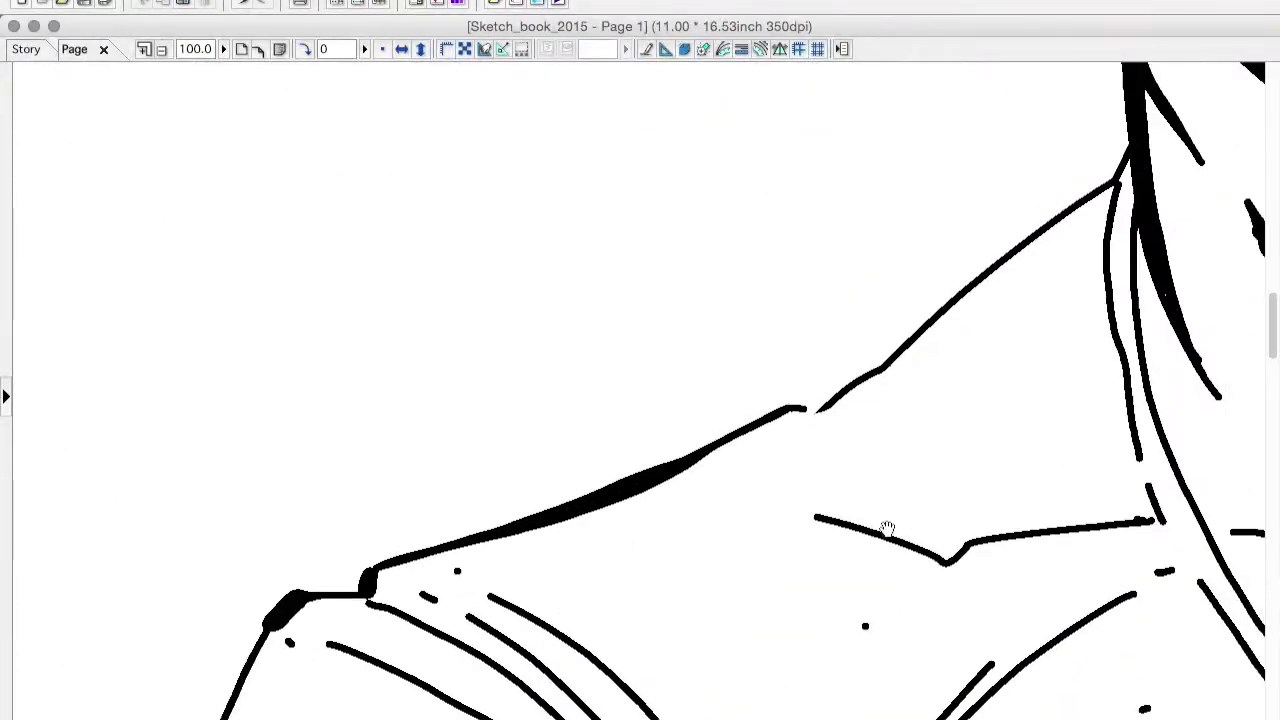
Ink a thick stroke along the shirt's left edge, and redraw the bottom edge heavier up the right side.
scroll(887, 528, up, 2)
scroll(887, 528, right, 3)
scroll(968, 502, down, 5)
scroll(734, 380, up, 4)
mouse_move(314, 390)
mouse_down()
mouse_move(300, 586)
mouse_move(705, 605)
mouse_up()
scroll(1041, 577, down, 4)
mouse_move(372, 232)
mouse_down()
mouse_move(378, 428)
mouse_move(551, 486)
mouse_move(738, 390)
mouse_up()
key(ctrl+z)
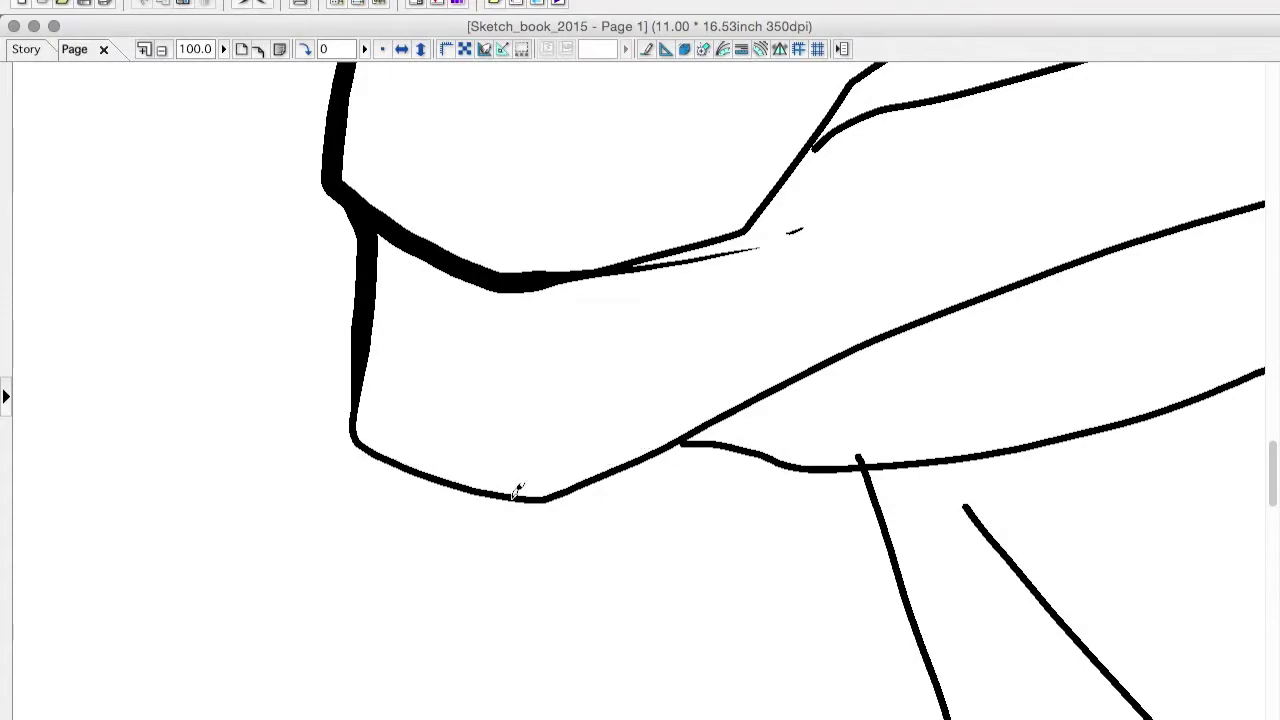
mouse_move(360, 400)
mouse_down()
mouse_move(506, 494)
mouse_move(922, 324)
mouse_up()
Thicken the upper shirt fold lines and add tapered strokes to the lower-left and upper-left folds.
scroll(791, 665, right, 10)
scroll(717, 449, up, 6)
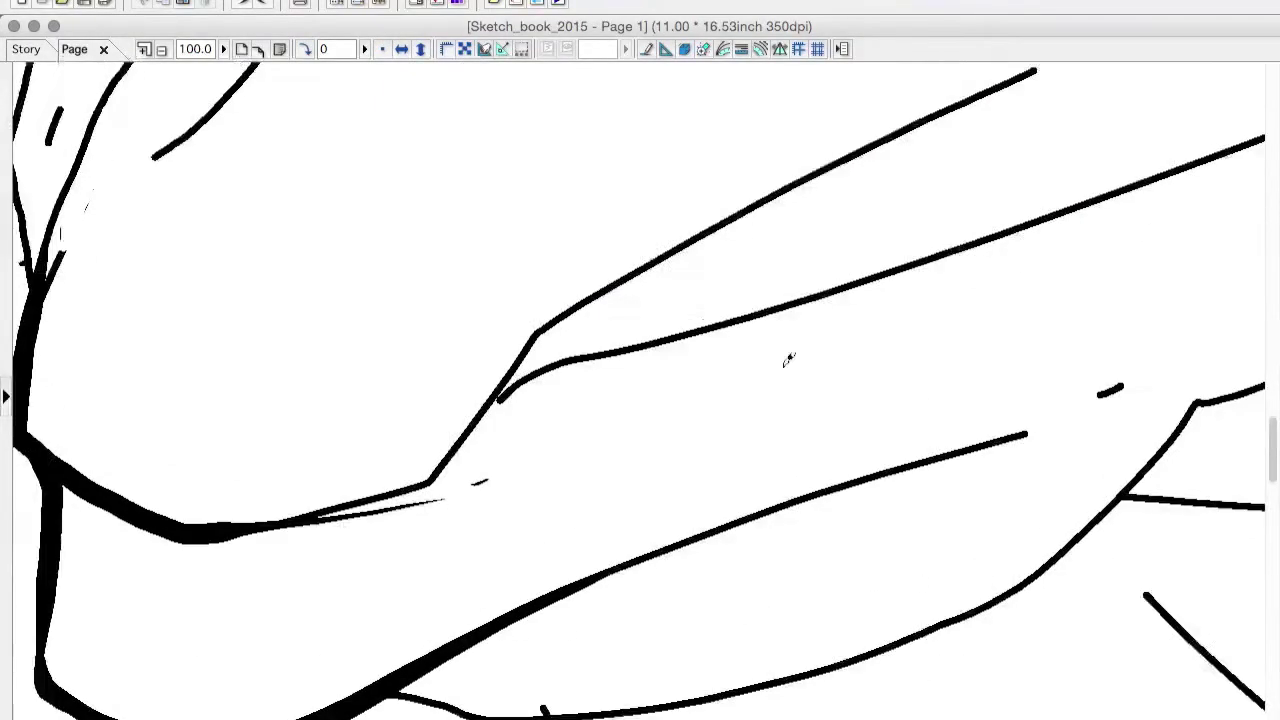
drag(926, 114, 443, 466)
drag(530, 370, 1090, 198)
scroll(1094, 446, down, 3)
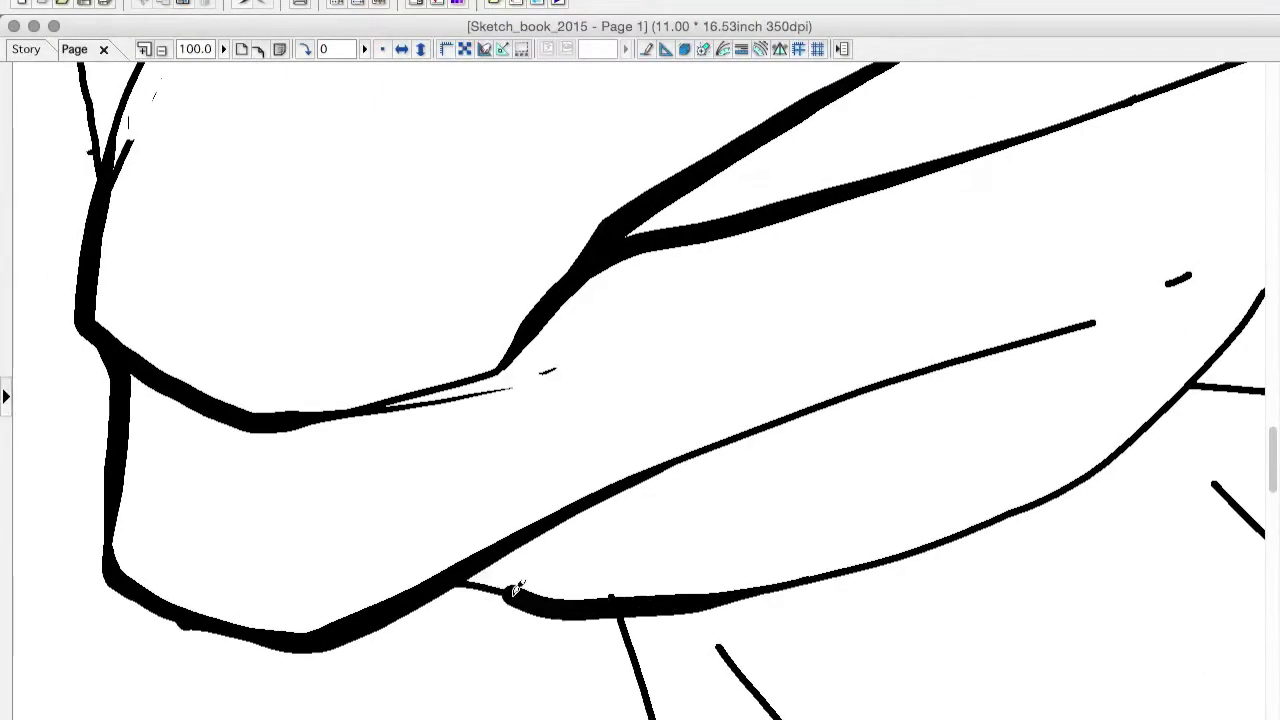
scroll(571, 606, up, 6)
drag(157, 443, 329, 263)
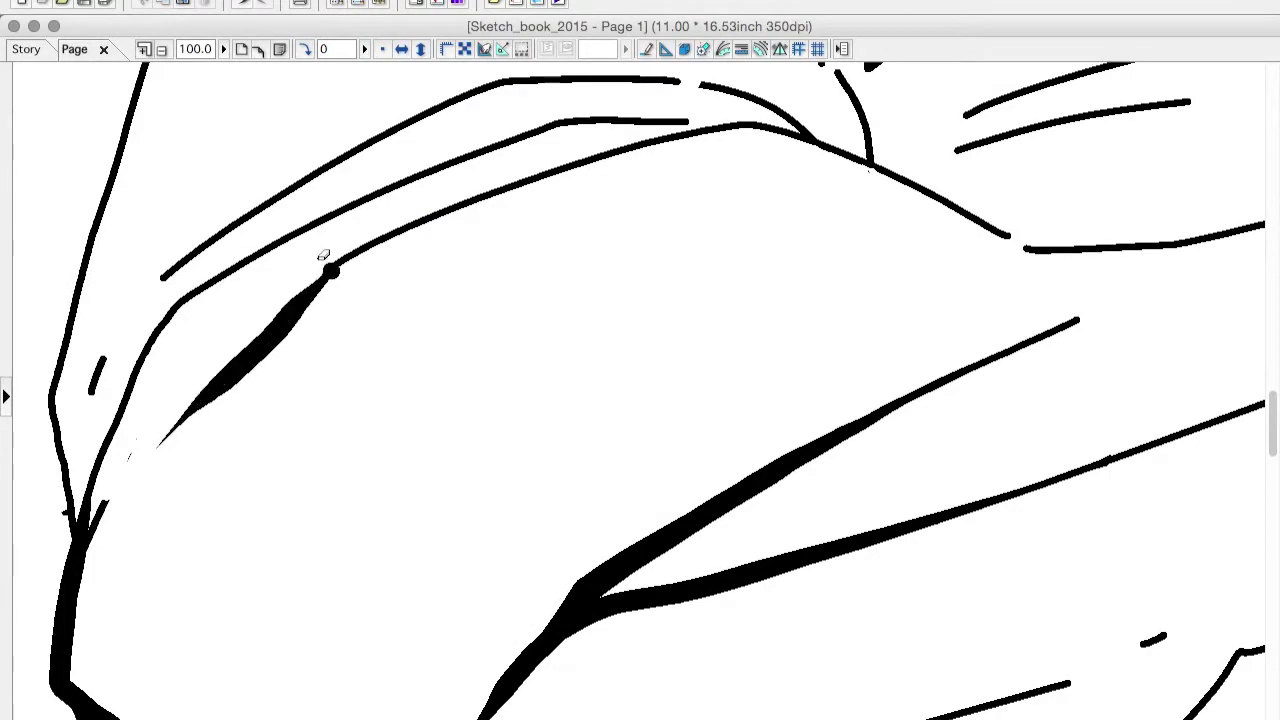
mouse_move(400, 190)
mouse_down()
mouse_move(251, 257)
mouse_move(80, 548)
mouse_up()
Undo the unwanted hatching, then give the middle fold and two upper-left fold lines tapered weight.
scroll(90, 708, up, 5)
drag(224, 562, 186, 664)
scroll(200, 650, up, 2)
drag(284, 334, 202, 604)
scroll(210, 600, up, 4)
scroll(333, 503, down, 5)
mouse_move(412, 216)
mouse_down()
mouse_move(266, 540)
mouse_move(510, 375)
mouse_up()
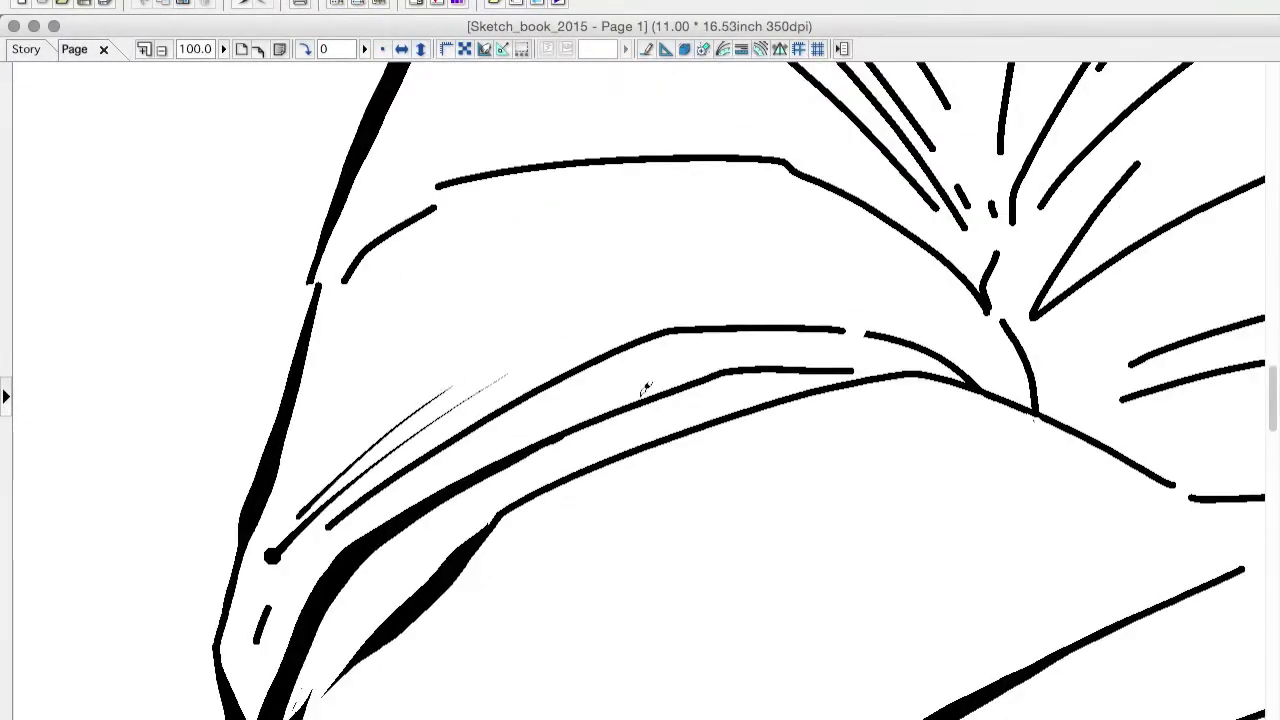
key(ctrl+z)
drag(300, 520, 480, 400)
key(ctrl+z)
key(ctrl+z)
mouse_move(370, 500)
mouse_down()
mouse_move(498, 416)
mouse_move(826, 330)
mouse_up()
drag(836, 326, 800, 340)
drag(548, 182, 348, 282)
drag(574, 155, 395, 200)
Add ink strokes near the cloth fold and along the upper-left and lower-left folds, undoing a stray one.
scroll(1218, 503, up, 4)
scroll(1218, 503, right, 8)
drag(482, 396, 582, 526)
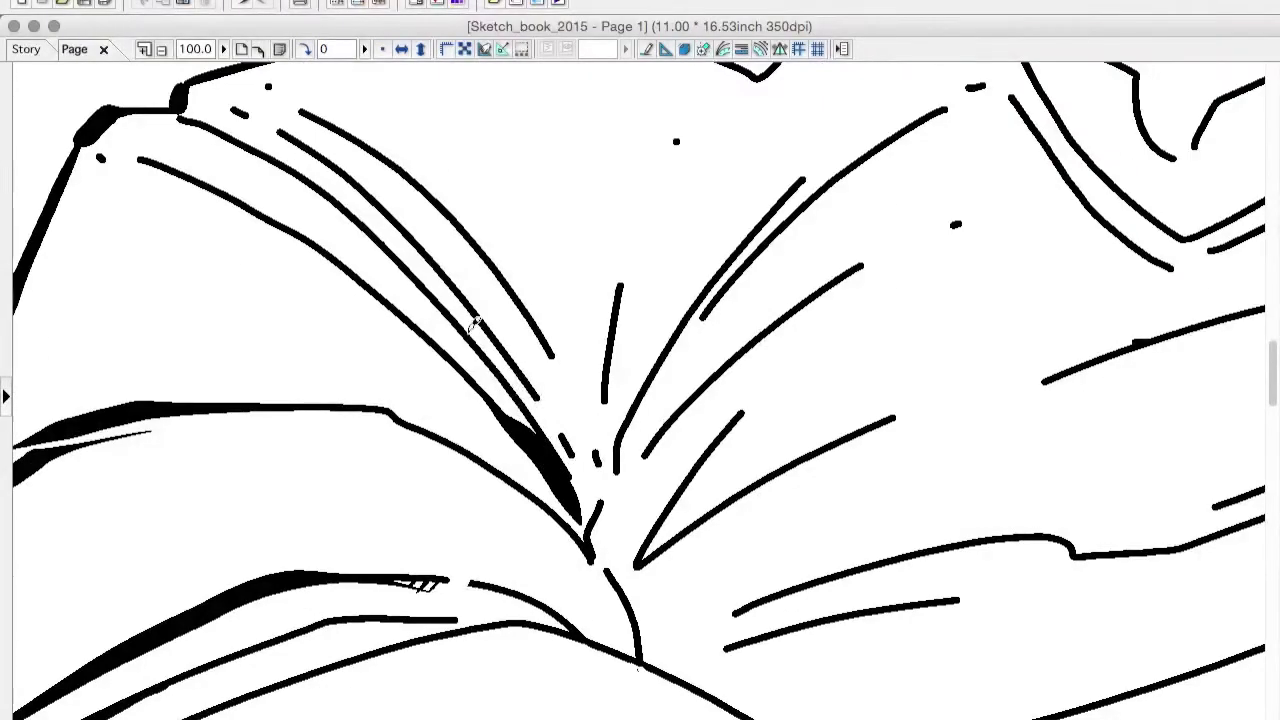
drag(466, 292, 592, 498)
key(ctrl+z)
scroll(977, 491, left, 4)
scroll(977, 491, up, 1)
drag(380, 190, 170, 420)
drag(383, 513, 150, 480)
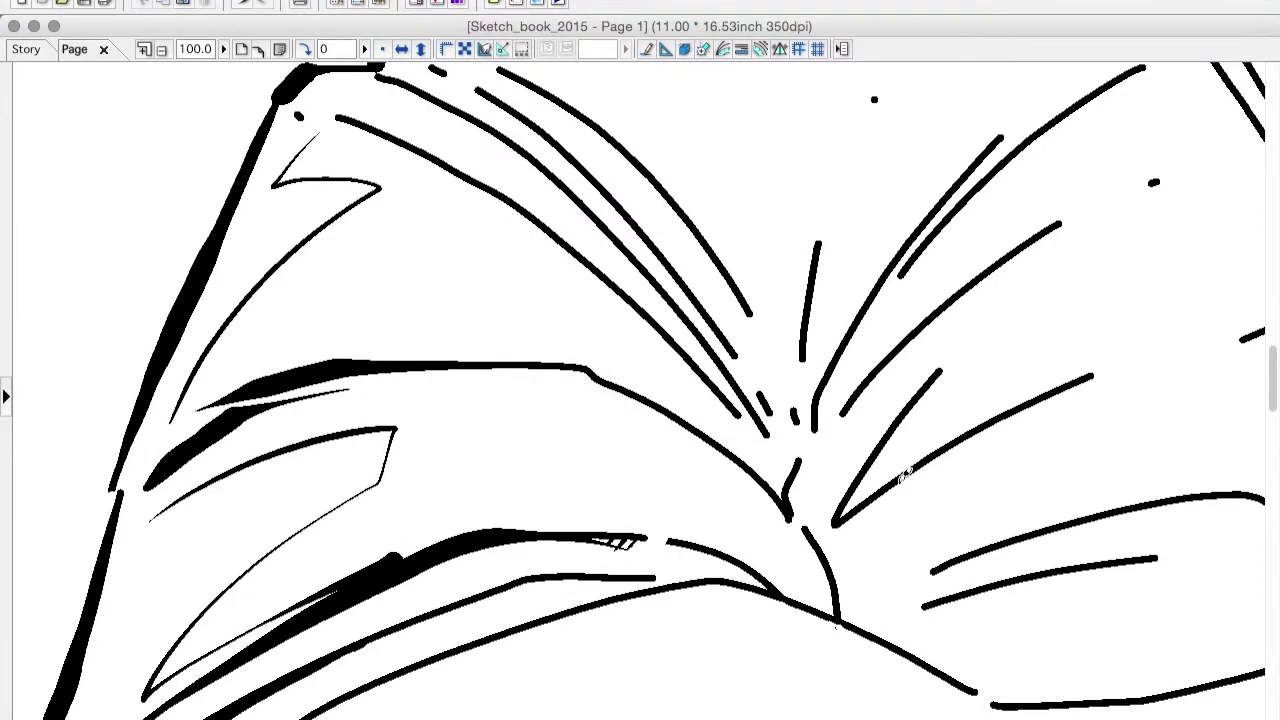
scroll(383, 513, up, 3)
scroll(383, 513, left, 4)
mouse_move(670, 255)
mouse_down()
mouse_move(390, 320)
mouse_move(335, 540)
mouse_up()
Thicken the cloth-fold curve, its vertical line, the diagonal fold and the short fold, removing stray strokes.
scroll(460, 395, down, 4)
scroll(460, 395, right, 6)
drag(460, 393, 505, 440)
drag(535, 378, 568, 465)
drag(448, 386, 506, 410)
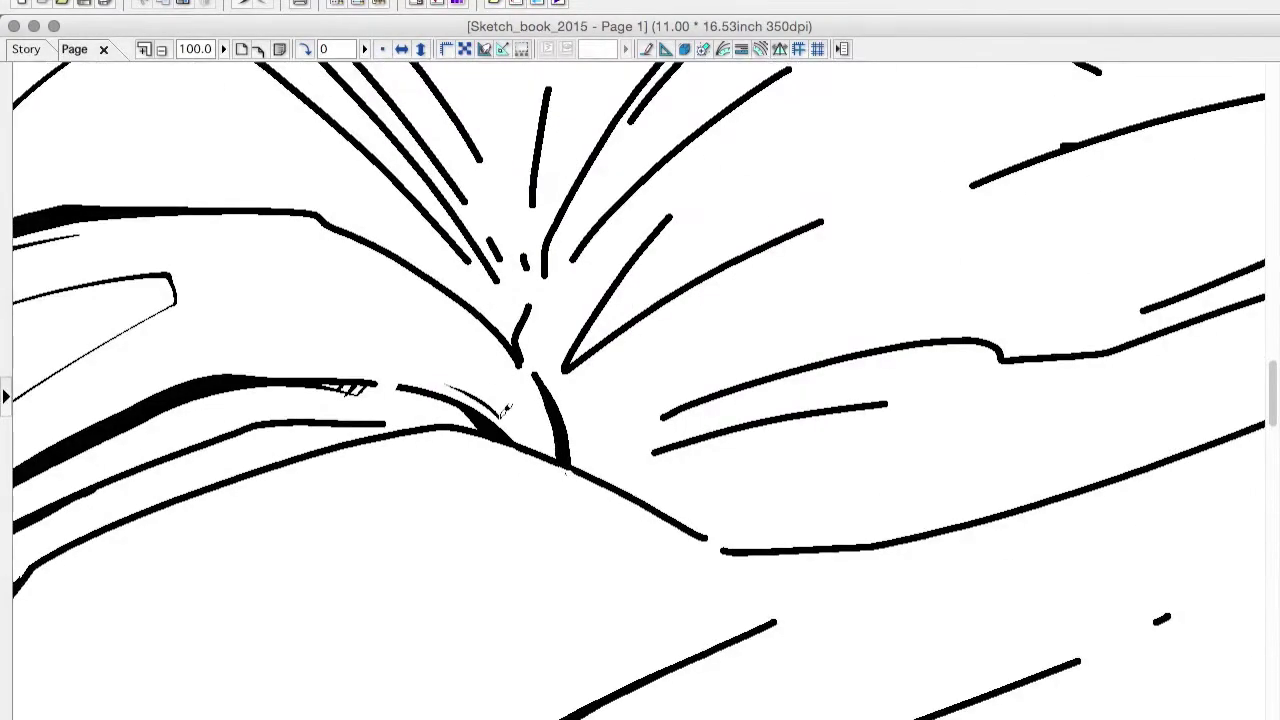
key(ctrl+z)
scroll(966, 656, up, 4)
scroll(966, 656, left, 3)
drag(640, 500, 260, 225)
key(ctrl+z)
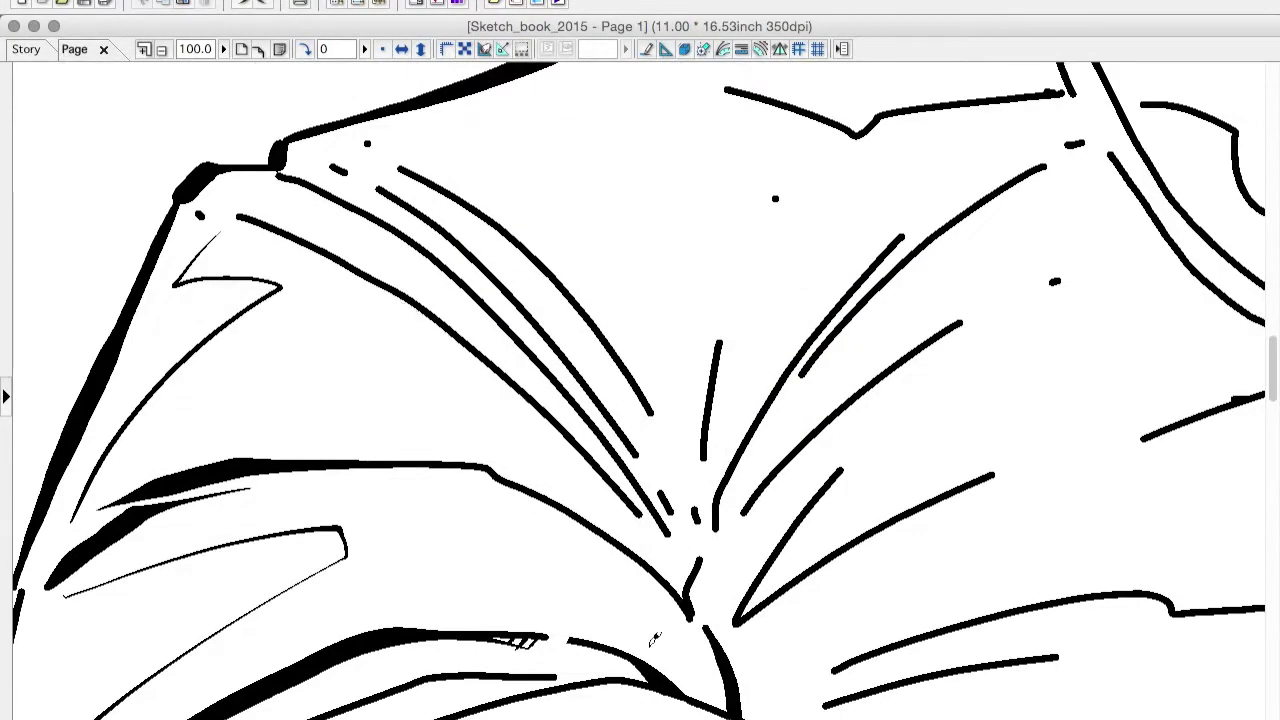
drag(742, 615, 838, 478)
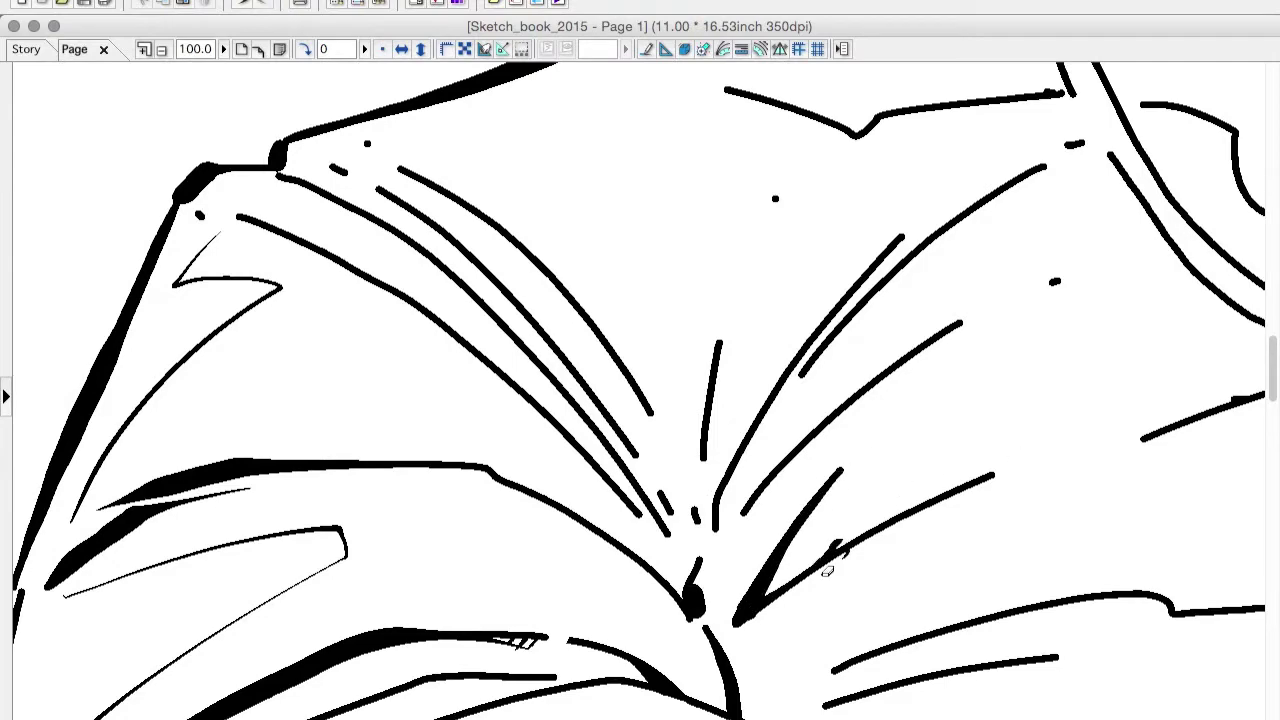
key(ctrl+z)
drag(736, 466, 716, 526)
Weight the two long fold lines running down the shirt toward the hem.
scroll(1015, 488, down, 10)
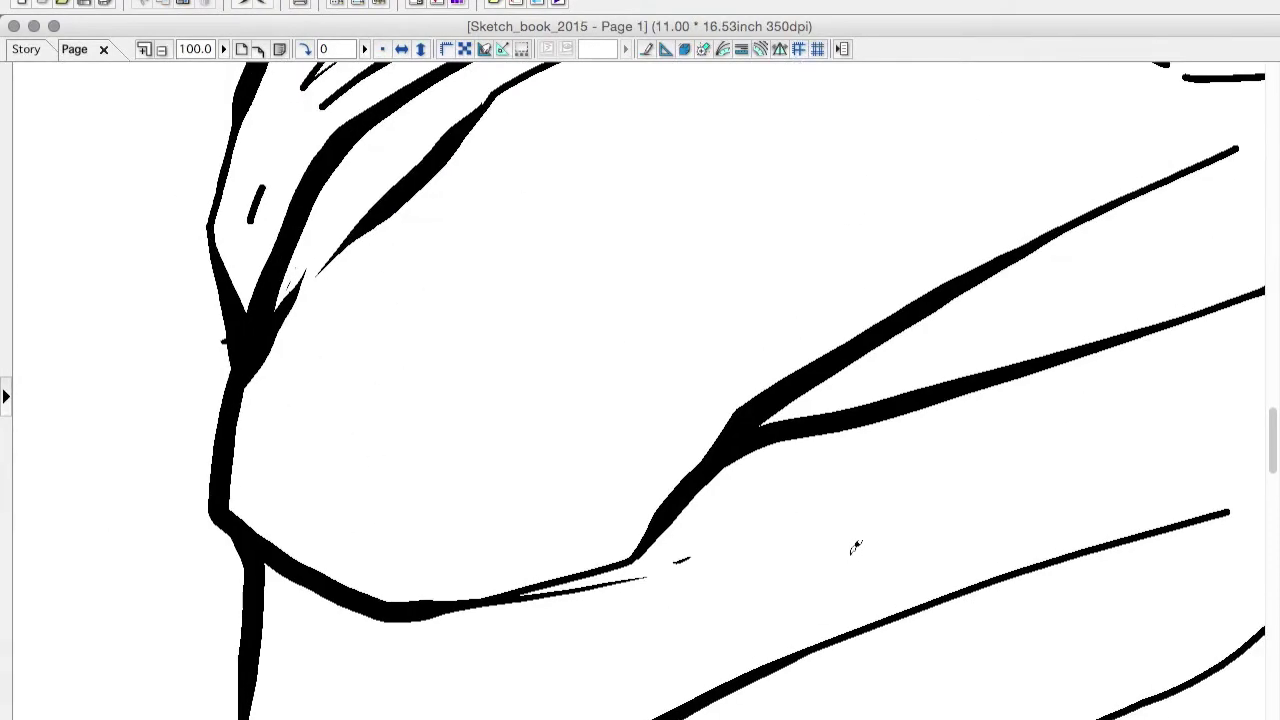
scroll(851, 543, down, 10)
drag(485, 135, 578, 520)
scroll(640, 517, up, 5)
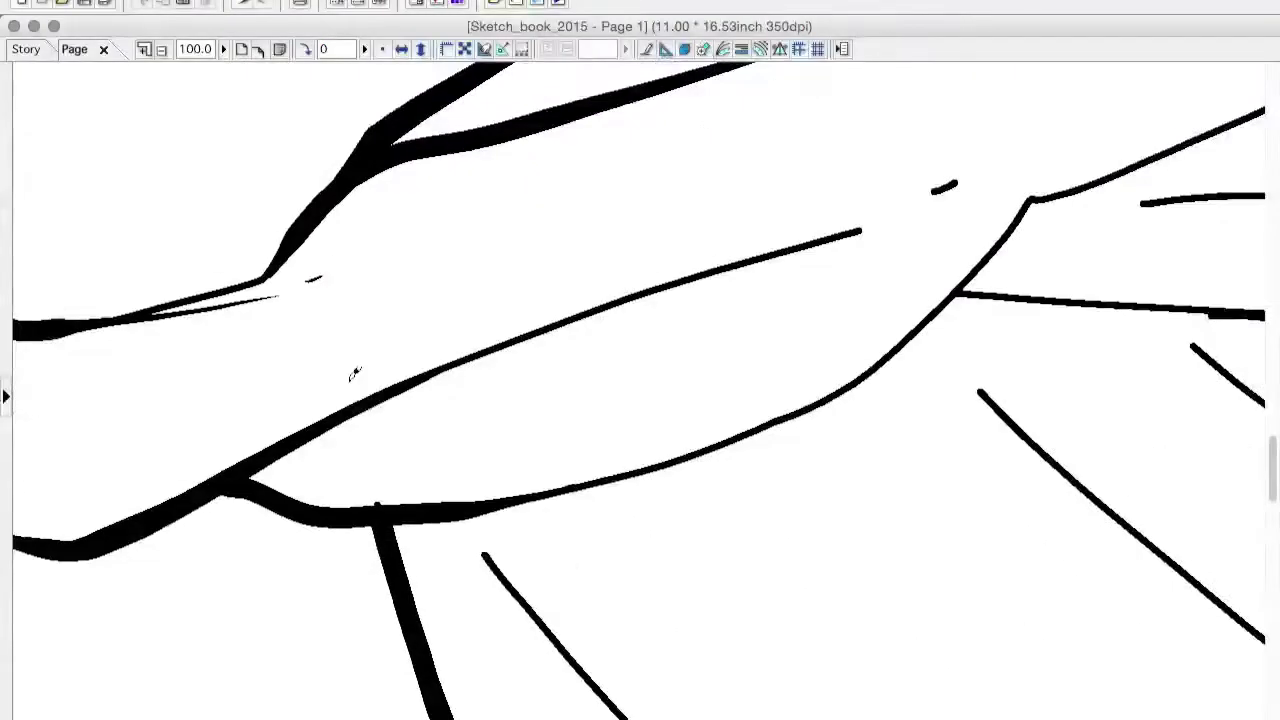
scroll(351, 374, down, 10)
scroll(780, 171, down, 2)
drag(580, 85, 553, 450)
scroll(663, 154, down, 5)
mouse_move(490, 328)
mouse_down()
mouse_move(700, 432)
mouse_move(656, 290)
mouse_up()
scroll(634, 449, down, 3)
Thicken the shirt hem line above the buckle and the nearby shirt fold lines.
drag(485, 177, 652, 290)
drag(668, 302, 812, 276)
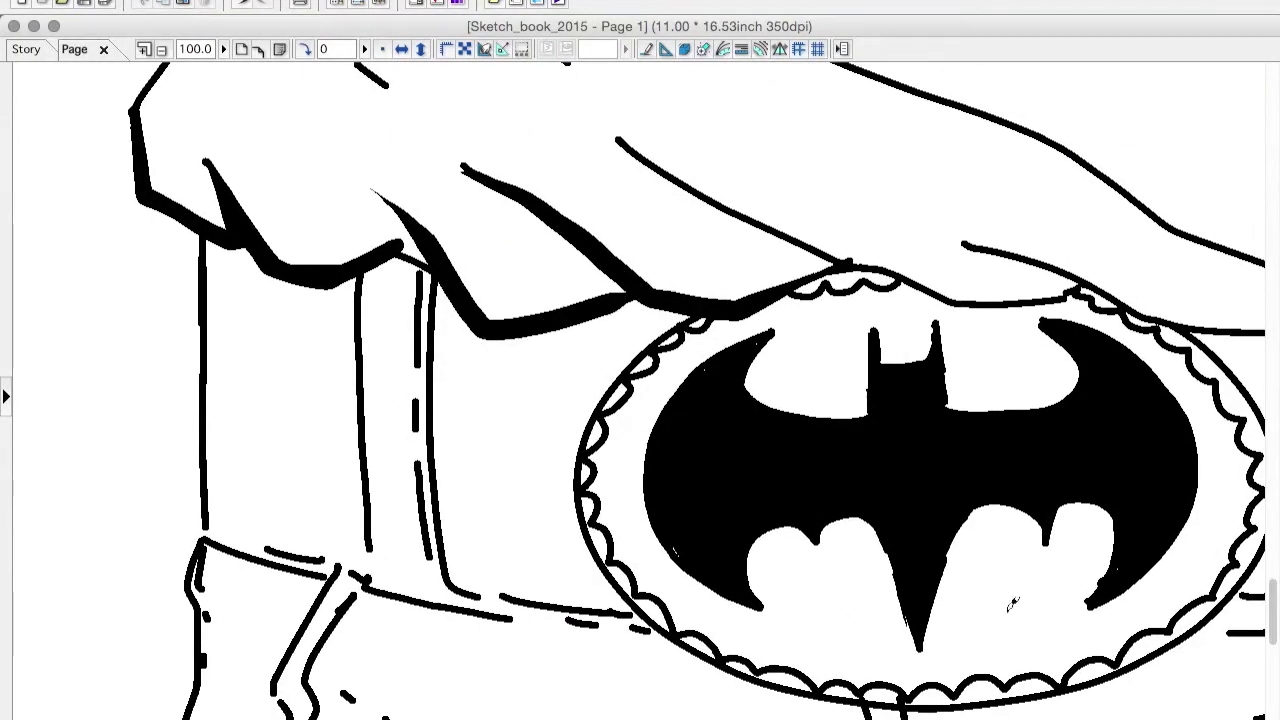
scroll(1012, 604, right, 5)
drag(300, 250, 480, 358)
drag(390, 336, 490, 388)
scroll(606, 554, up, 5)
drag(176, 170, 346, 376)
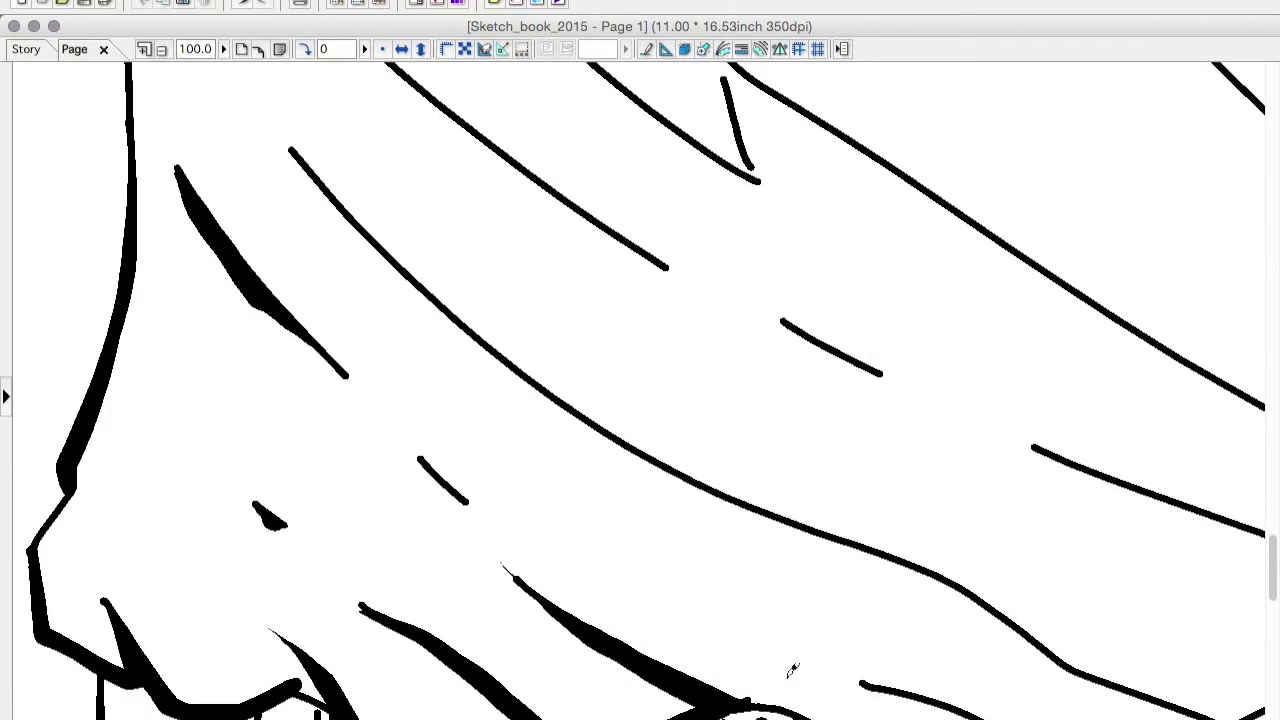
Thicken a long shirt fold line and the belt line on the right.
scroll(792, 670, down, 5)
scroll(837, 163, up, 5)
mouse_move(300, 310)
mouse_down()
mouse_move(528, 491)
mouse_move(812, 612)
mouse_up()
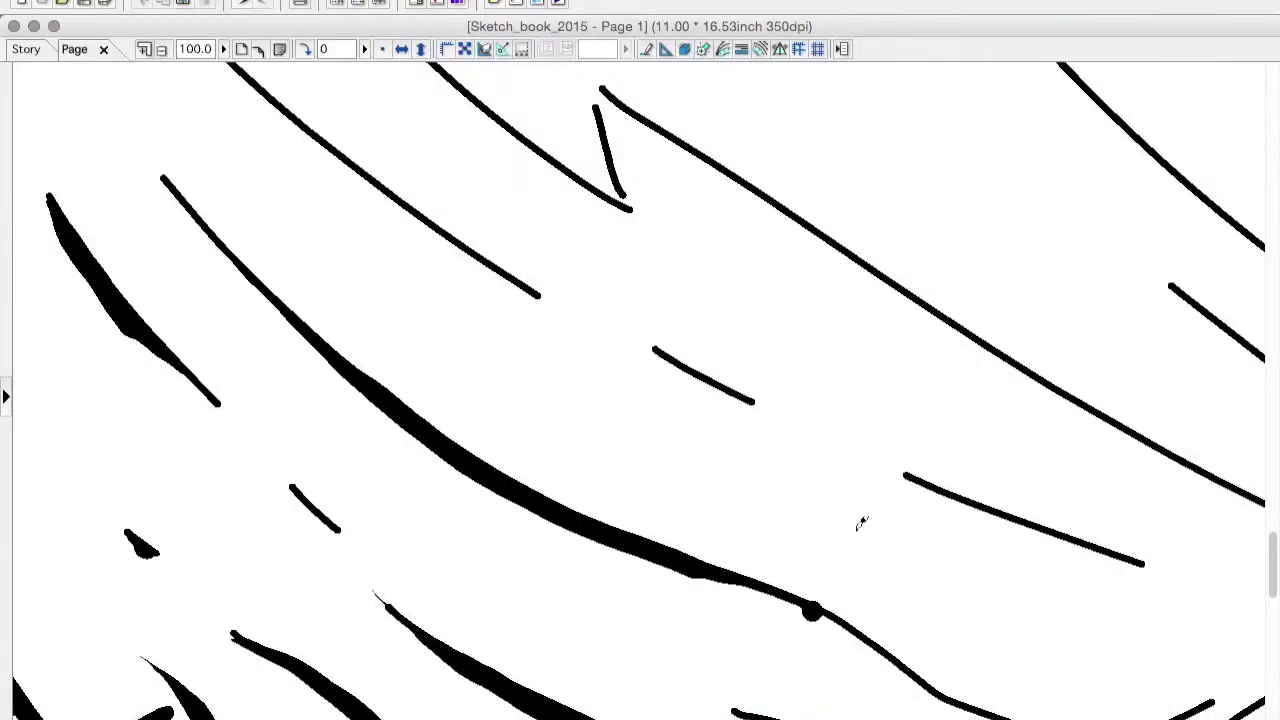
mouse_move(884, 508)
mouse_down()
mouse_move(749, 631)
mouse_move(786, 514)
mouse_move(449, 229)
mouse_move(649, 388)
mouse_move(723, 294)
mouse_move(200, 131)
mouse_move(658, 564)
mouse_up()
mouse_move(935, 548)
mouse_down()
mouse_move(694, 457)
mouse_move(423, 491)
mouse_move(745, 565)
mouse_up()
drag(875, 462, 1120, 432)
drag(900, 620, 900, 308)
Ink the vertical belt loop line and fill the two belt sections right of the buckle solid black.
drag(863, 543, 550, 566)
drag(816, 322, 832, 455)
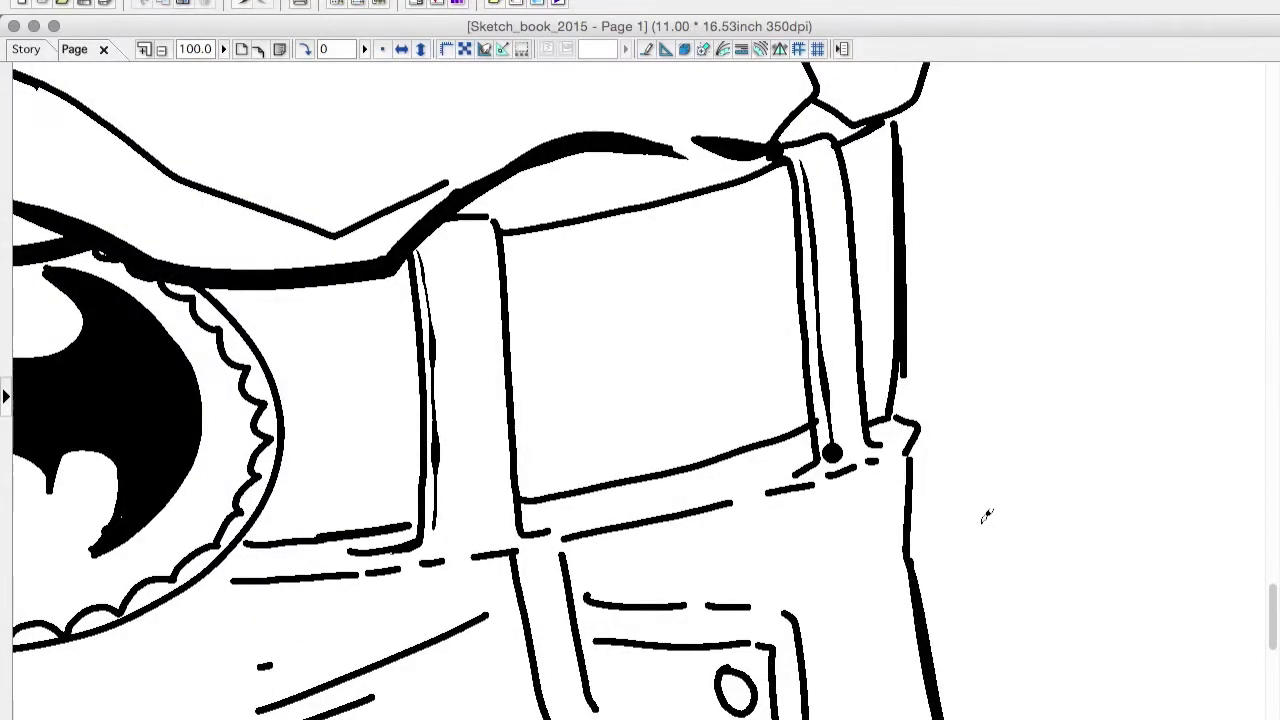
click(738, 429)
click(874, 344)
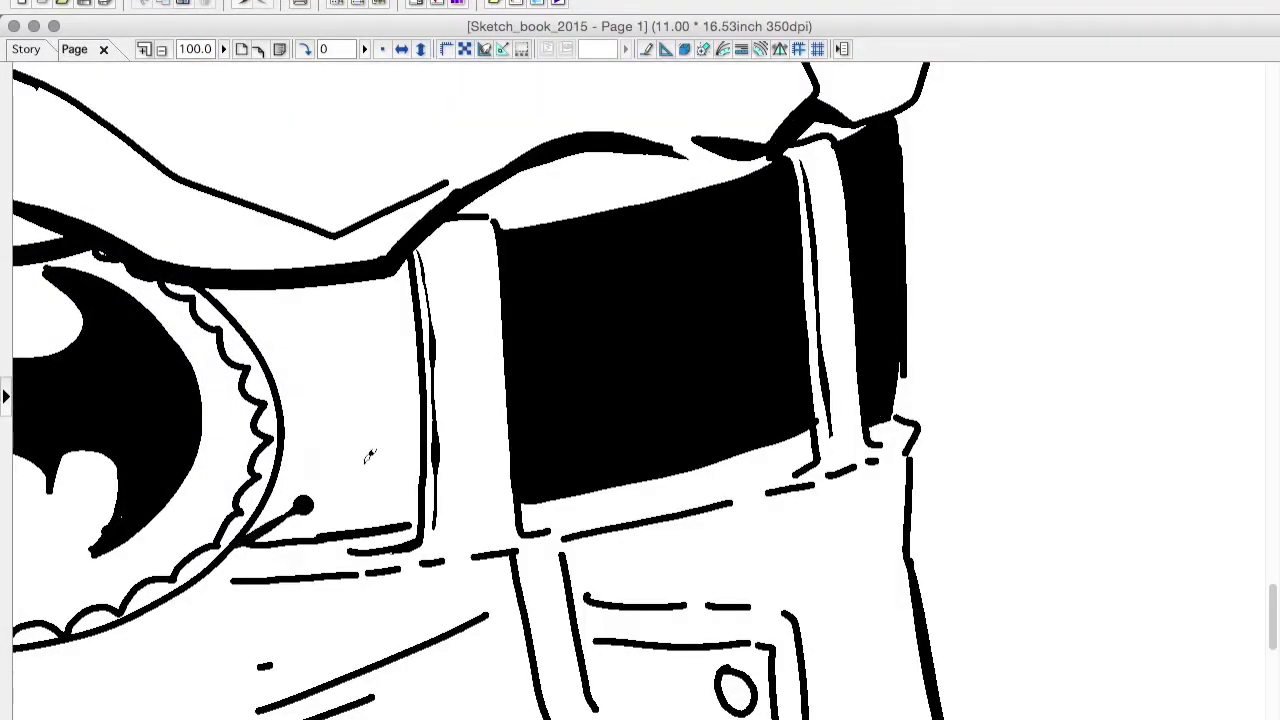
drag(369, 456, 531, 496)
scroll(512, 449, left, 10)
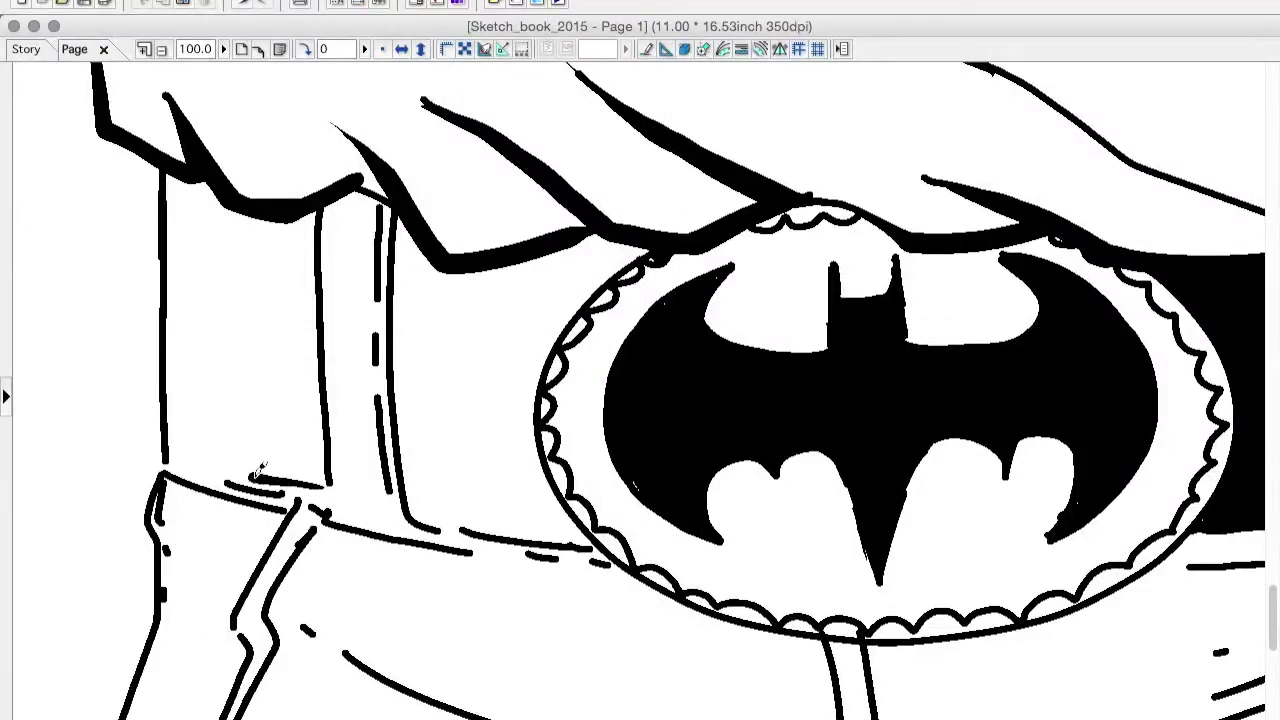
Fill the left belt panel and the belt area beside the dashed loop solid black.
click(310, 377)
click(470, 390)
scroll(789, 366, up, 15)
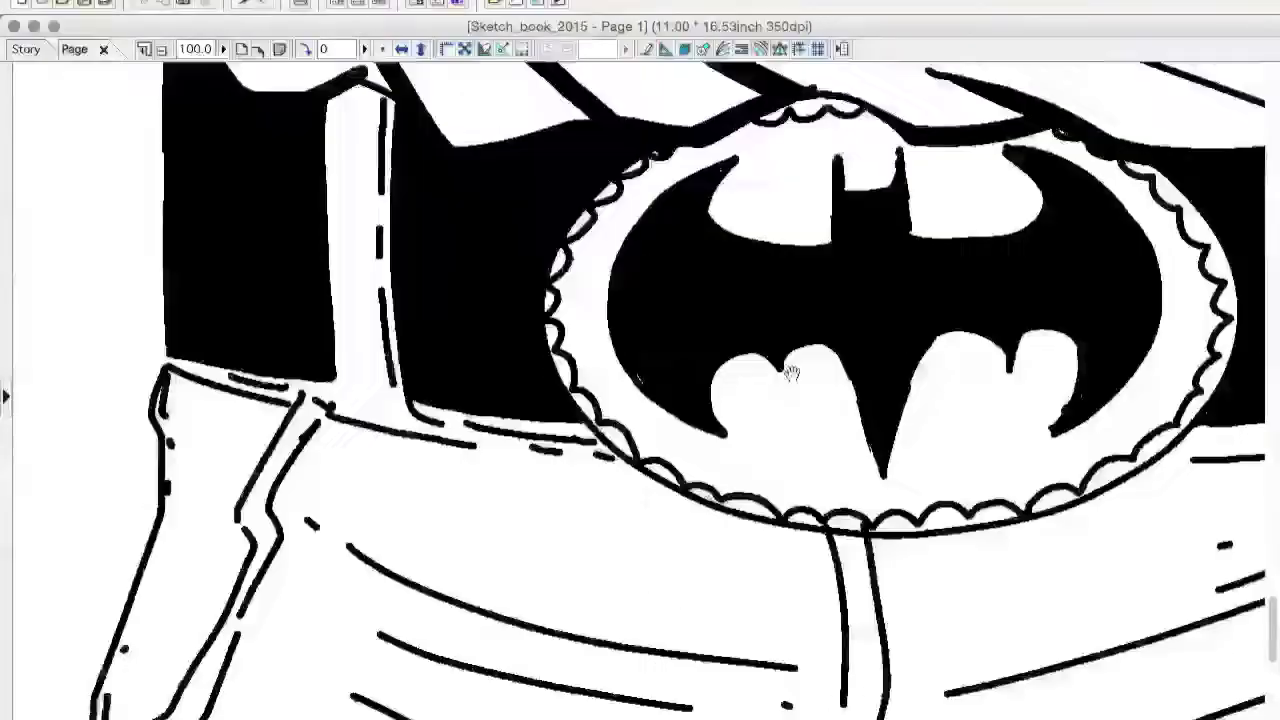
Ink thick strokes along the forearm's bottom edge and the lower arm line.
key(super+minus)
mouse_move(243, 583)
mouse_down()
mouse_move(846, 263)
mouse_move(1000, 140)
mouse_up()
drag(634, 351, 940, 378)
mouse_move(716, 420)
mouse_down()
mouse_move(920, 349)
mouse_move(466, 431)
mouse_move(1029, 391)
mouse_move(1014, 270)
mouse_up()
drag(629, 480, 1060, 460)
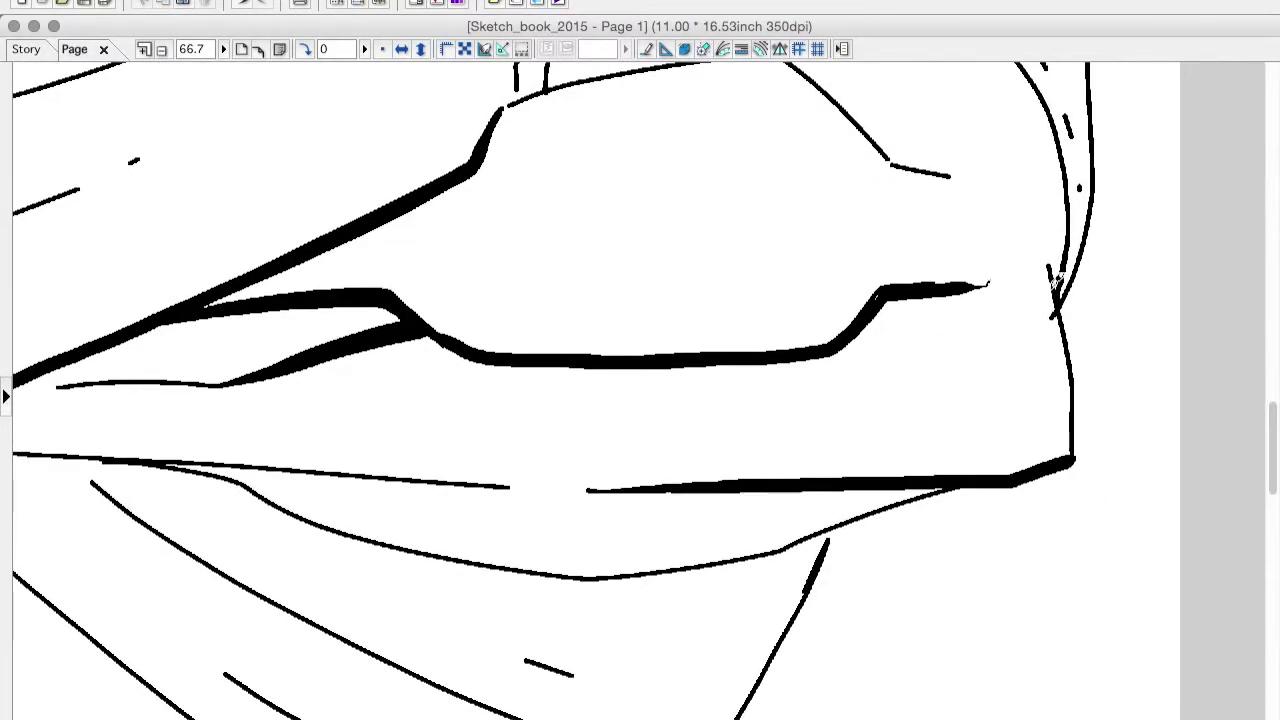
drag(613, 540, 903, 540)
drag(800, 492, 232, 456)
mouse_move(1128, 600)
mouse_down()
mouse_move(998, 542)
mouse_move(760, 400)
mouse_move(623, 271)
mouse_move(648, 474)
mouse_move(706, 486)
mouse_up()
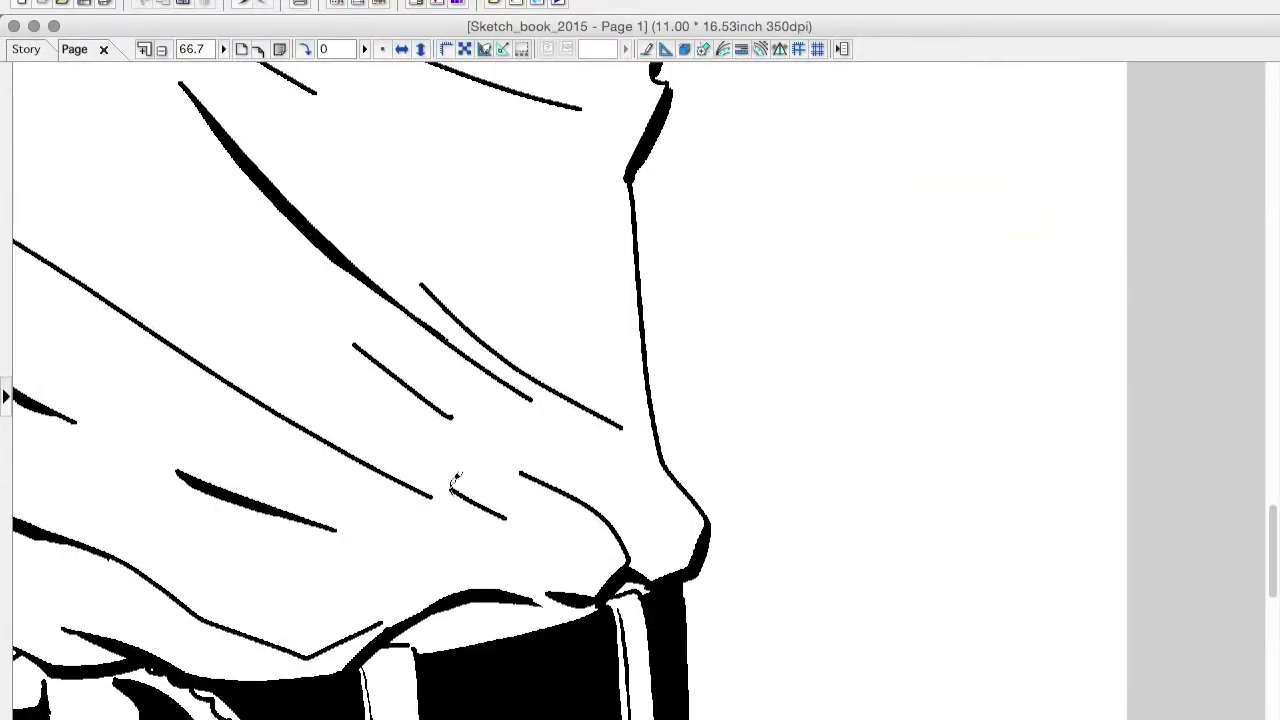
Thicken the arm curve lines, including the long curve up to the shoulder.
mouse_move(451, 480)
mouse_down()
mouse_move(932, 485)
mouse_move(983, 549)
mouse_move(871, 366)
mouse_move(686, 505)
mouse_up()
drag(910, 472, 632, 530)
drag(728, 392, 648, 520)
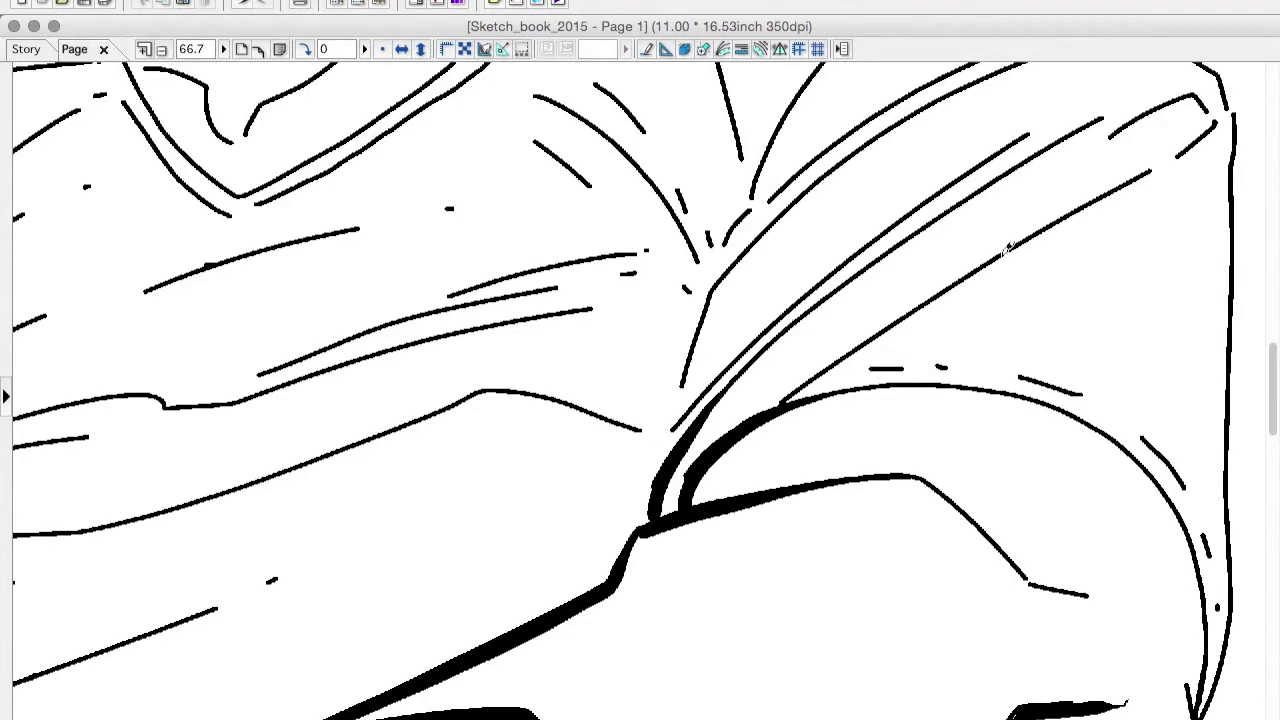
drag(984, 270, 788, 402)
drag(846, 270, 680, 426)
drag(808, 198, 680, 398)
mouse_move(728, 230)
mouse_down()
mouse_move(578, 515)
mouse_move(866, 331)
mouse_up()
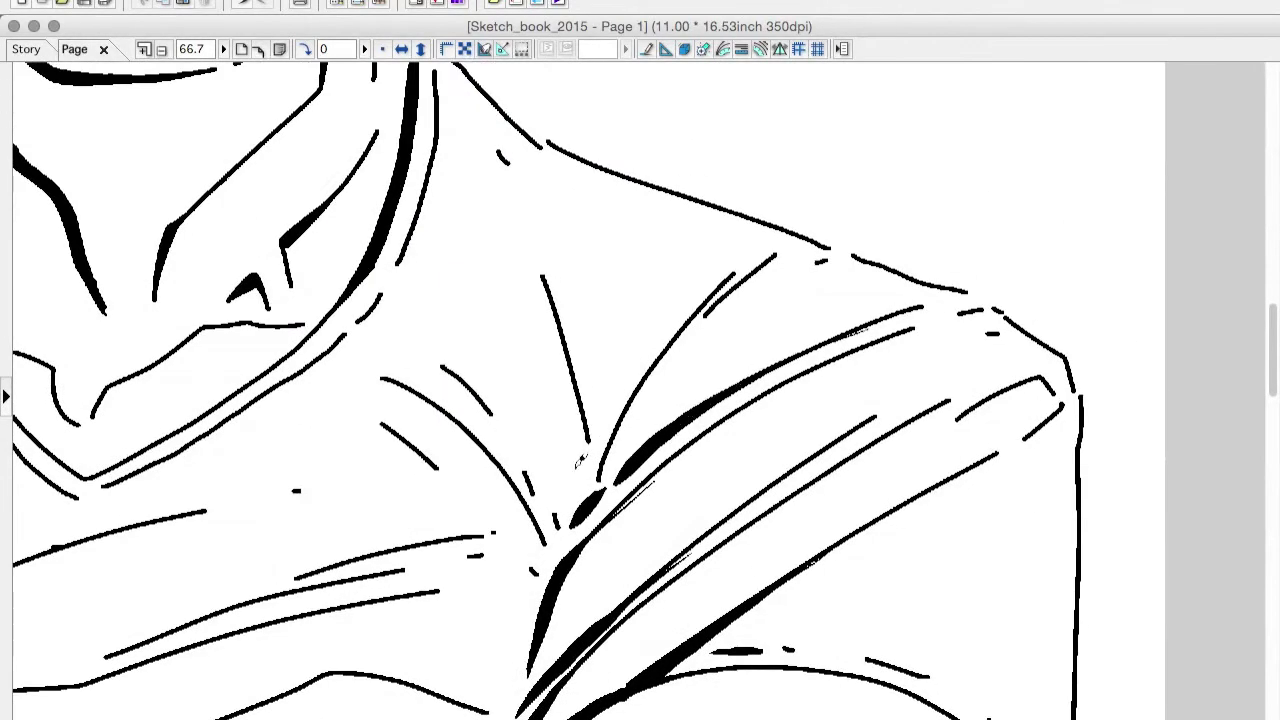
drag(592, 480, 657, 356)
Weight the other arm's curved lines, its upper-arm outline and the fold strokes across the crossed arms.
drag(760, 681, 400, 60)
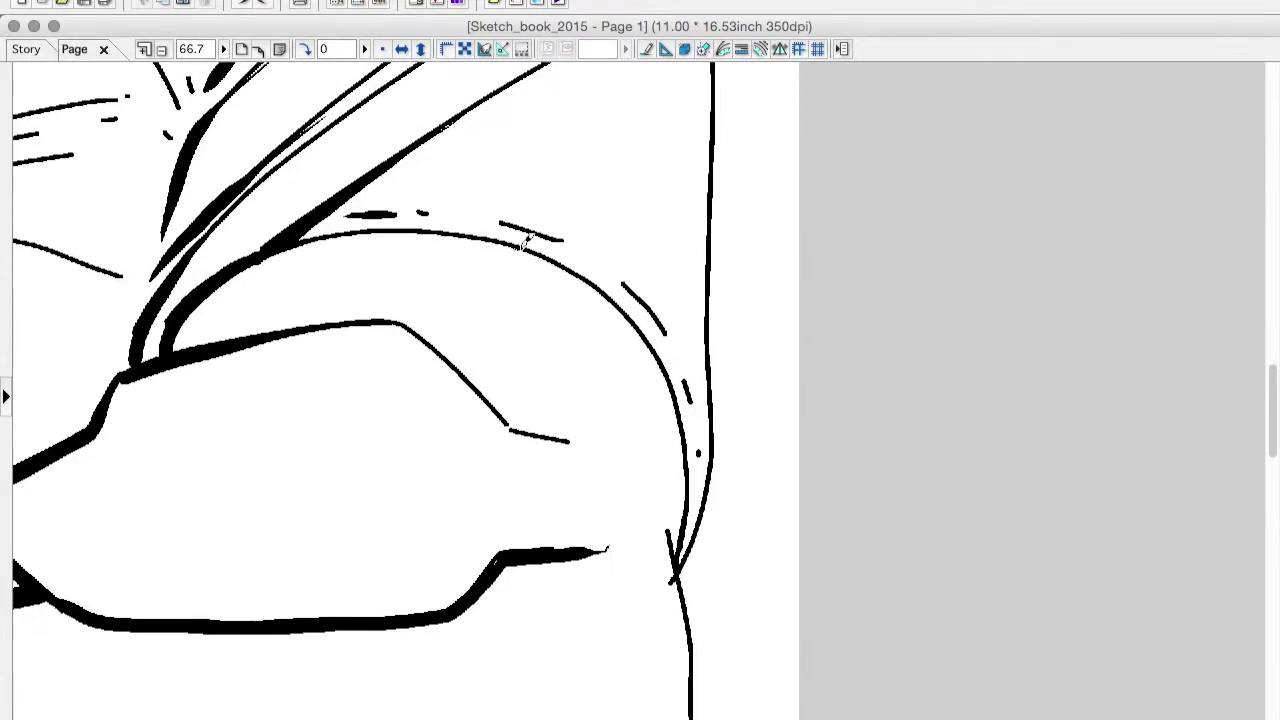
drag(520, 236, 664, 362)
drag(648, 350, 690, 550)
drag(700, 455, 690, 600)
drag(672, 468, 658, 548)
key(super+0)
key(super+plus)
key(super+plus)
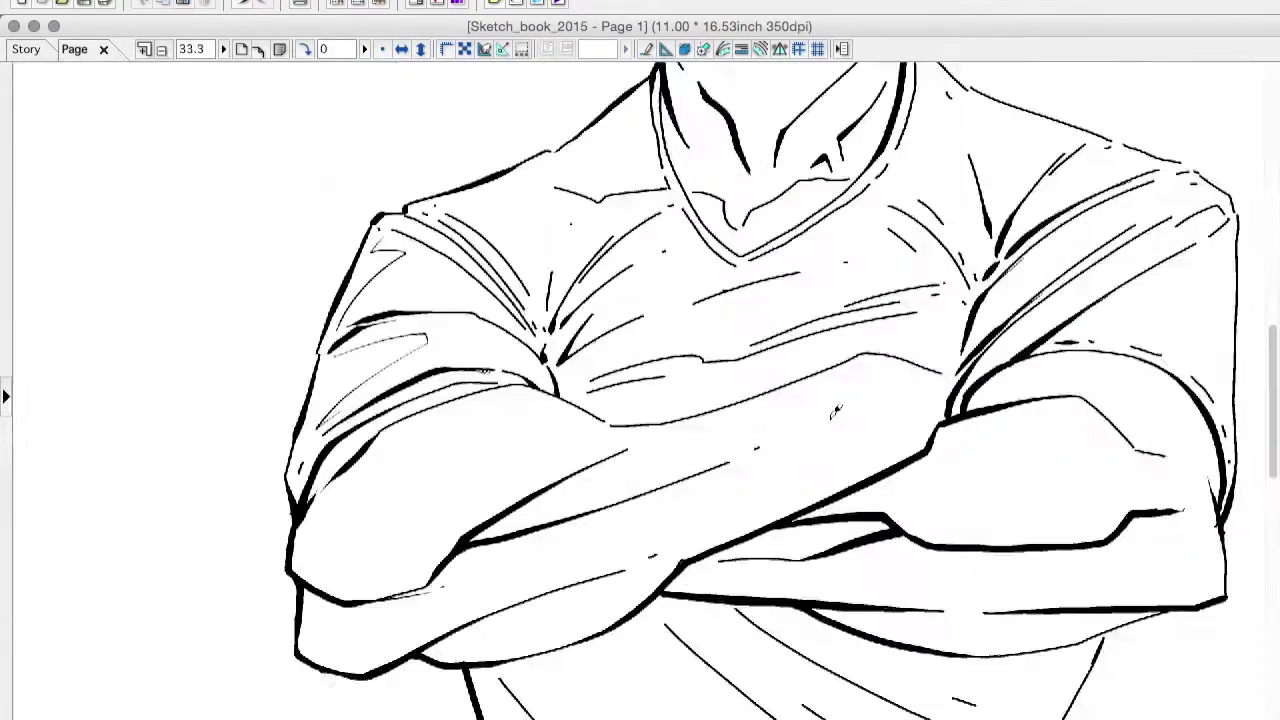
drag(544, 360, 676, 320)
drag(520, 390, 604, 366)
drag(828, 298, 1048, 222)
Thicken the chest fold stroke, the neck line and the collar strokes.
drag(1000, 368, 930, 578)
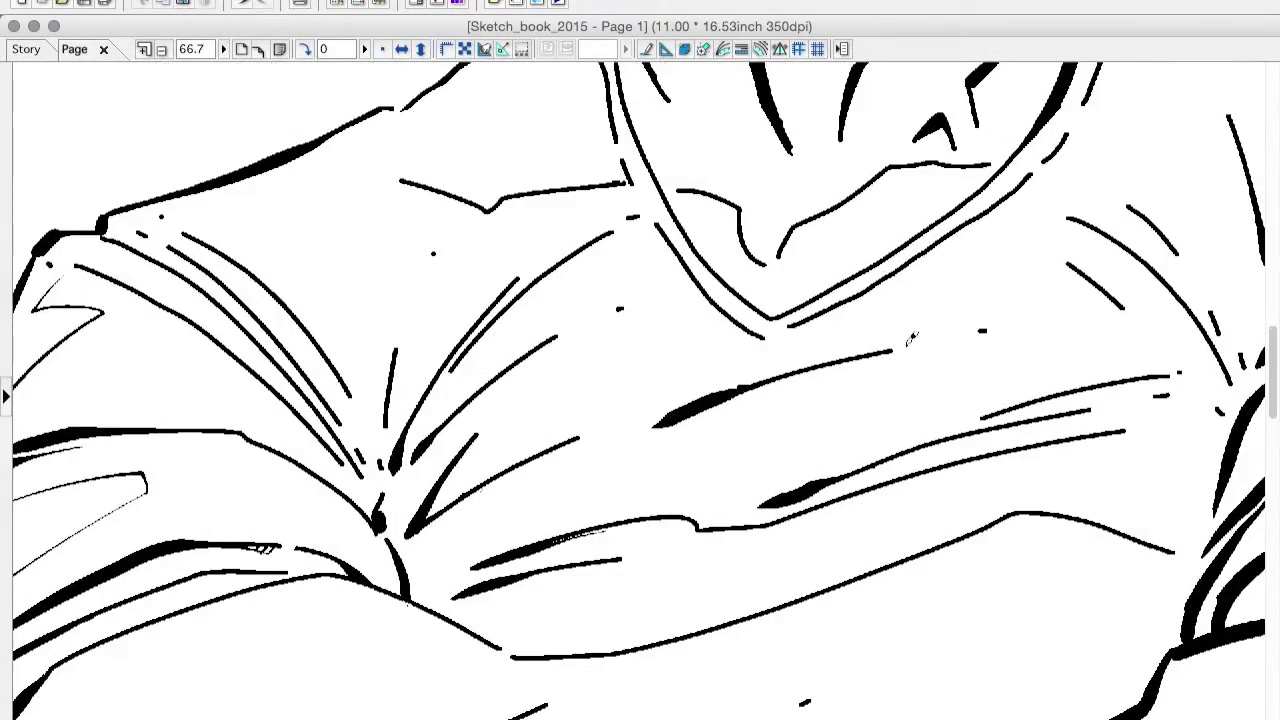
drag(655, 424, 770, 386)
drag(812, 487, 742, 717)
drag(540, 345, 562, 414)
drag(528, 210, 552, 366)
drag(482, 420, 558, 404)
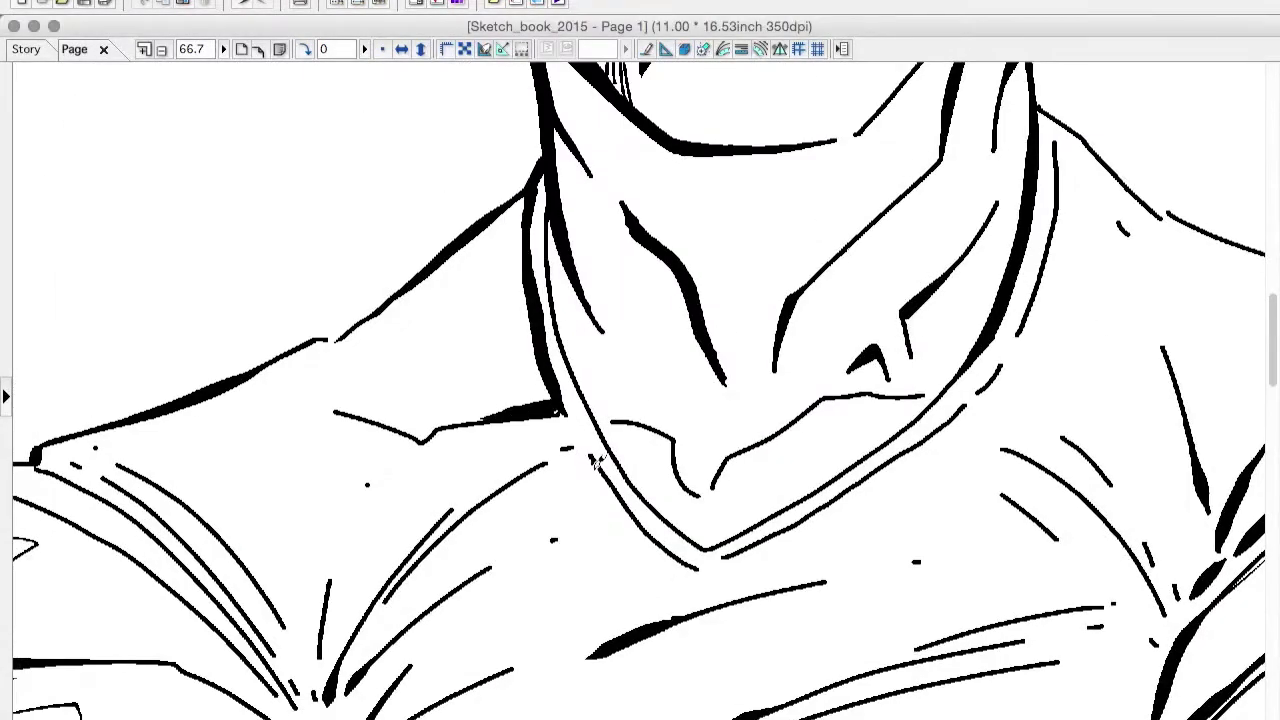
key(super+minus)
key(super+minus)
scroll(803, 451, down, 5)
key(super+minus)
key(super+minus)
key(super+minus)
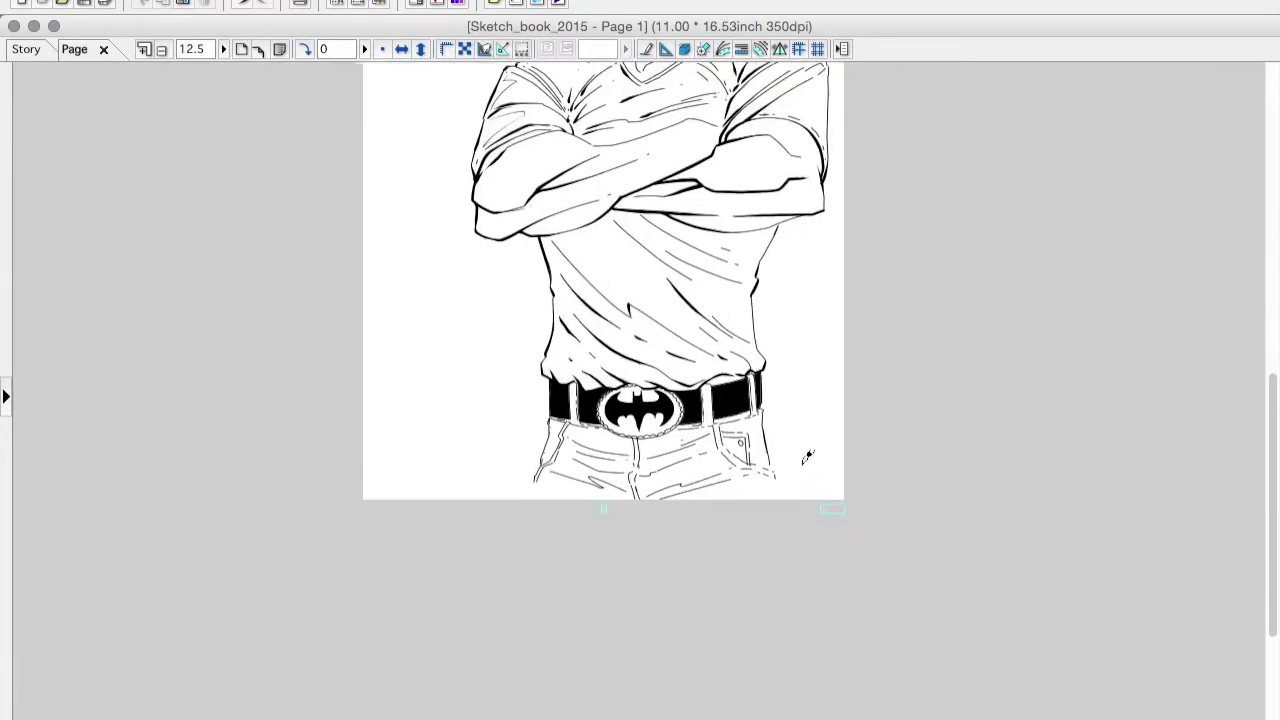
key(super+plus)
key(super+plus)
key(super+plus)
key(super+plus)
key(super+plus)
Ink the buckle oval's left edge and thicken the left trouser outline and a fold line.
click(305, 49)
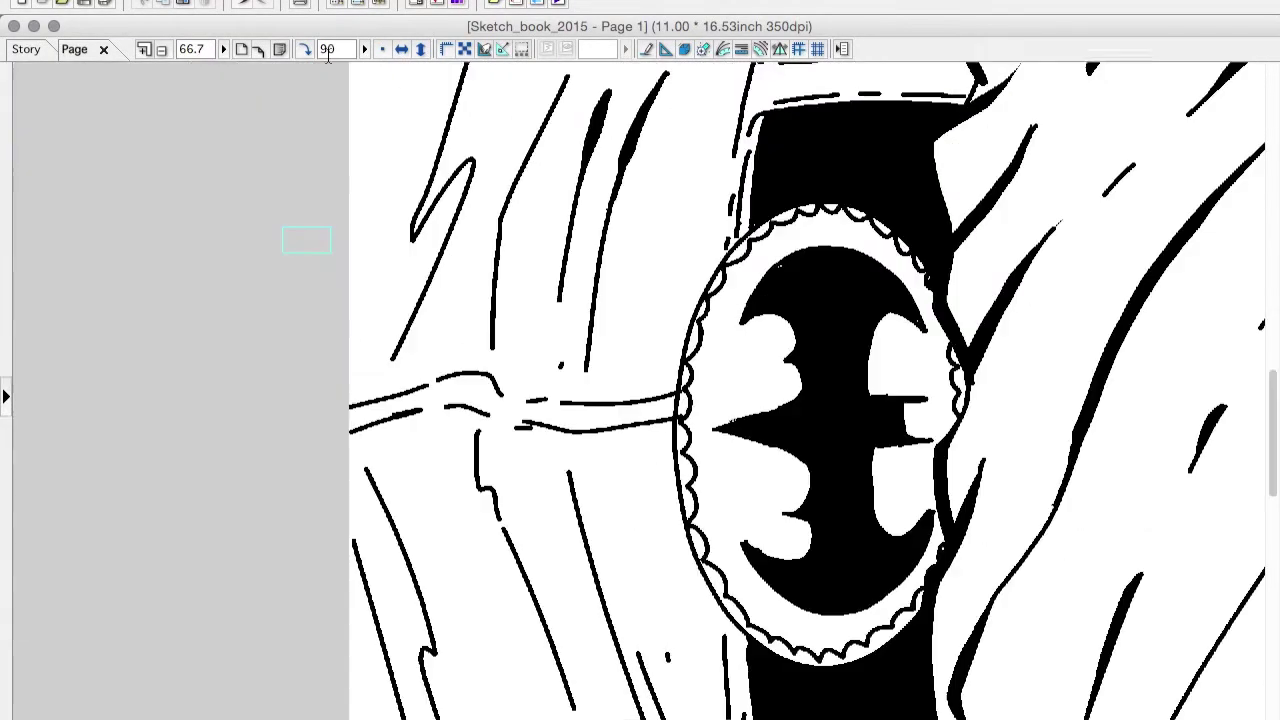
drag(675, 424, 740, 158)
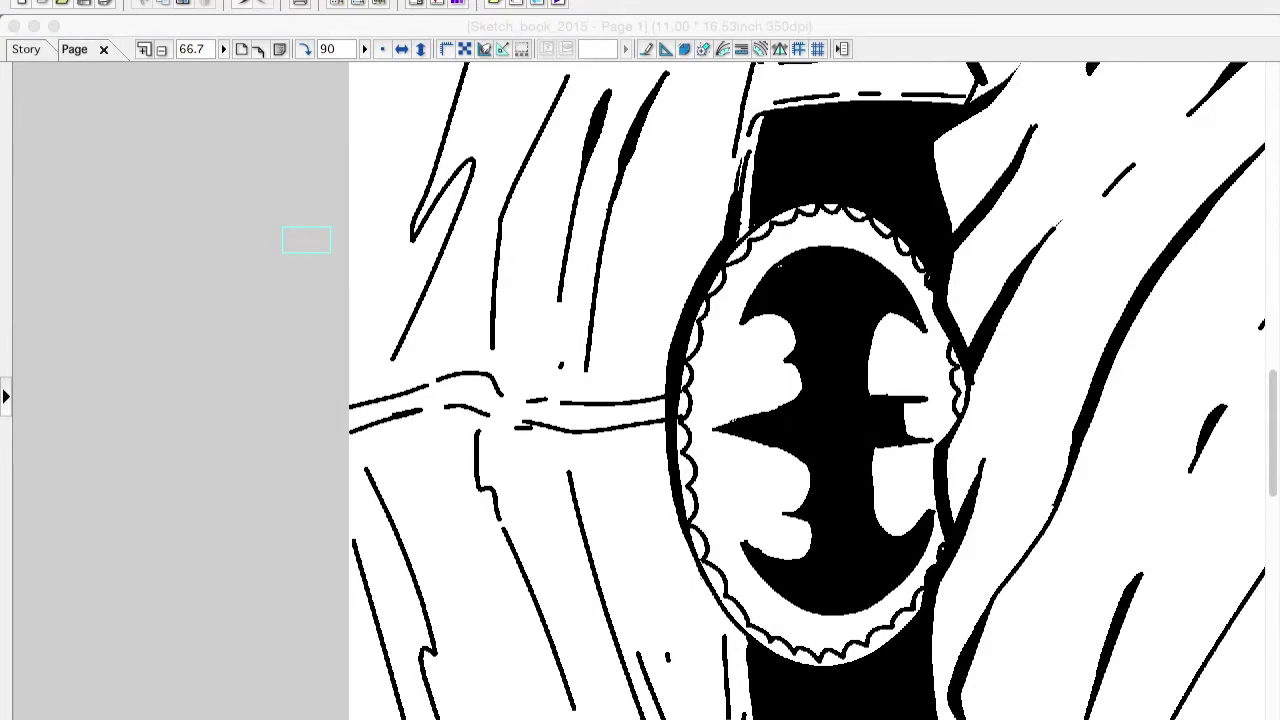
key(super+0)
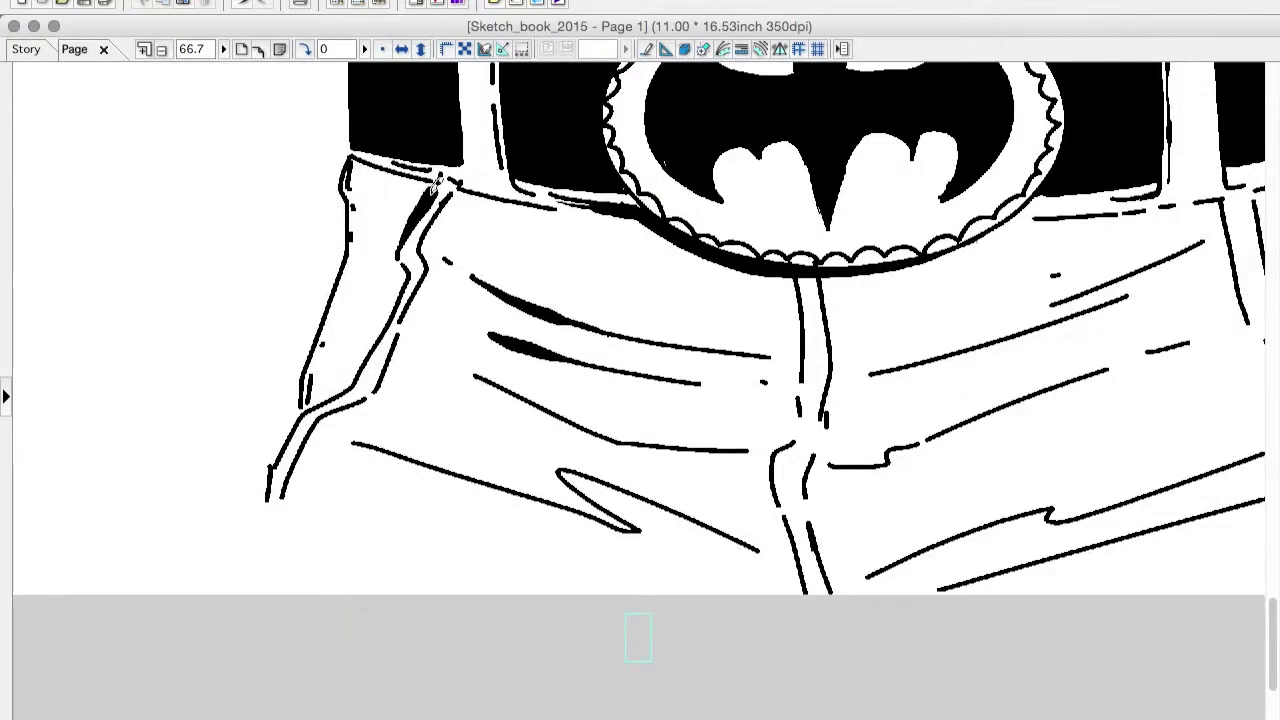
drag(437, 180, 275, 465)
drag(300, 405, 345, 155)
key(super+z)
Retrace the remaining trouser fold lines and the fly with heavier G-pen strokes.
drag(565, 475, 680, 515)
drag(478, 380, 540, 398)
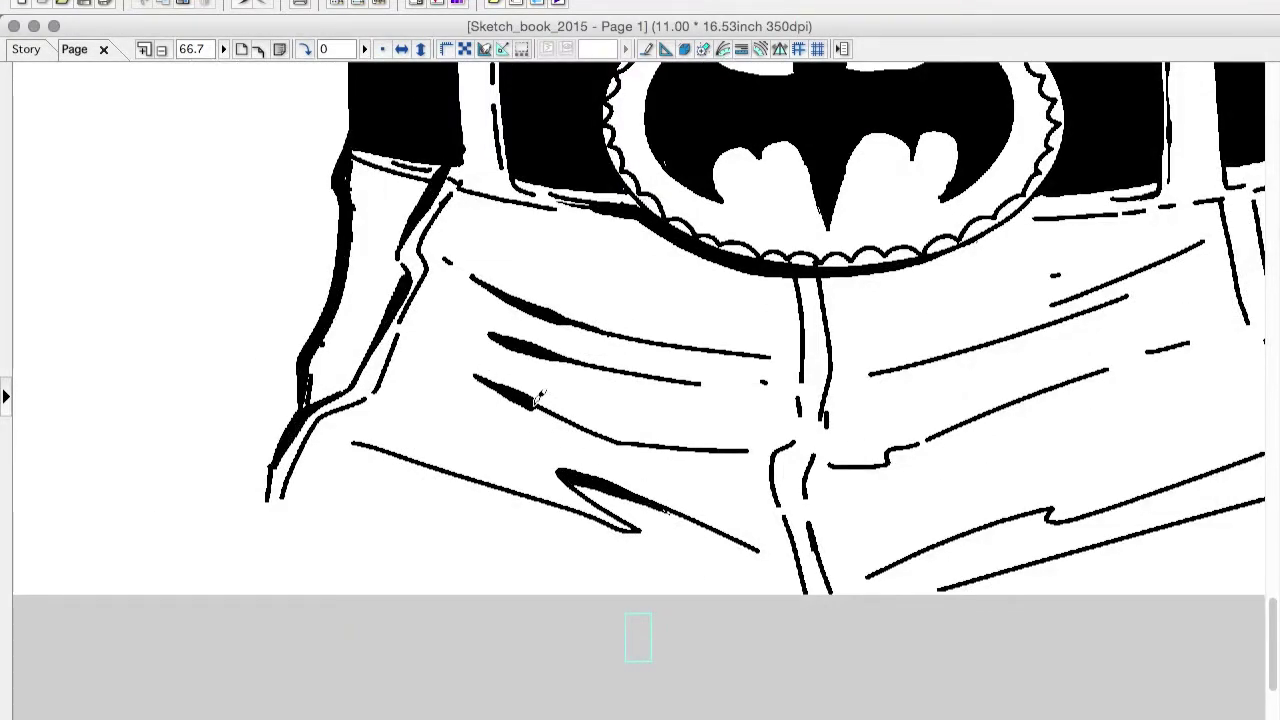
drag(780, 445, 778, 508)
drag(792, 266, 796, 350)
drag(1020, 465, 476, 538)
drag(715, 505, 786, 448)
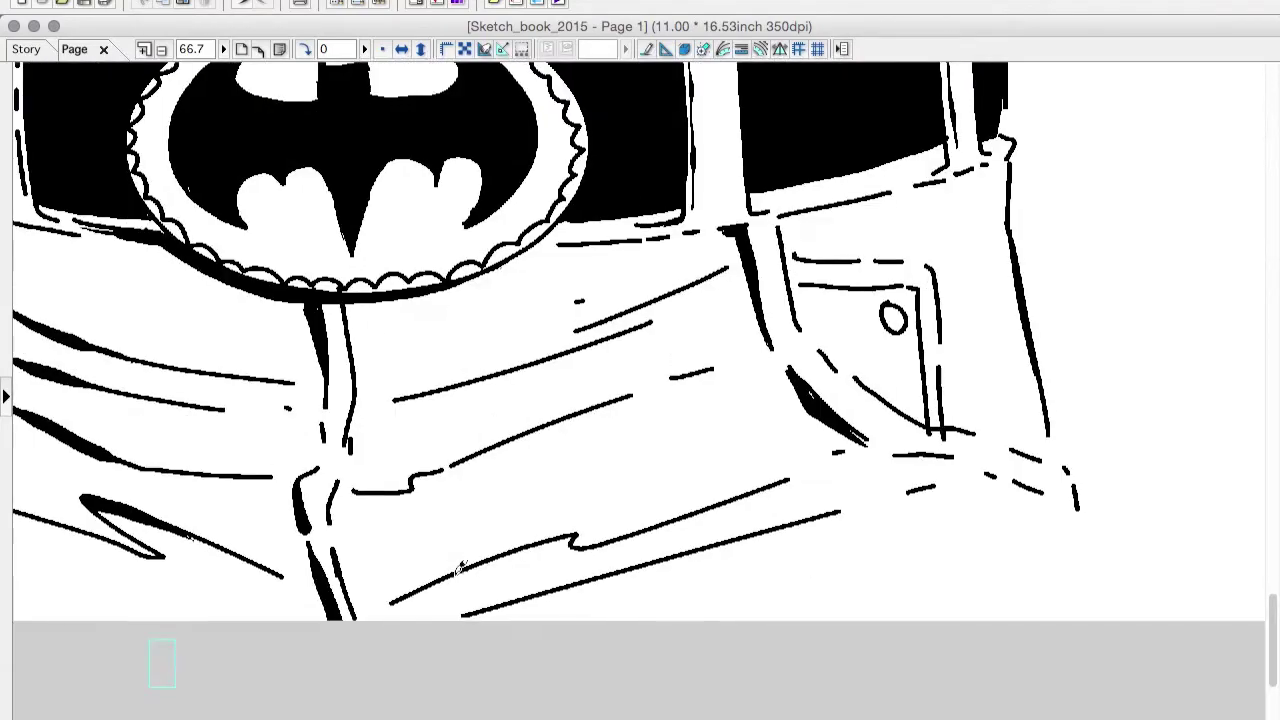
drag(455, 575, 570, 538)
Zoom in on the crossed arms and draw a thin guide line across the shirt below them.
scroll(924, 507, up, 10)
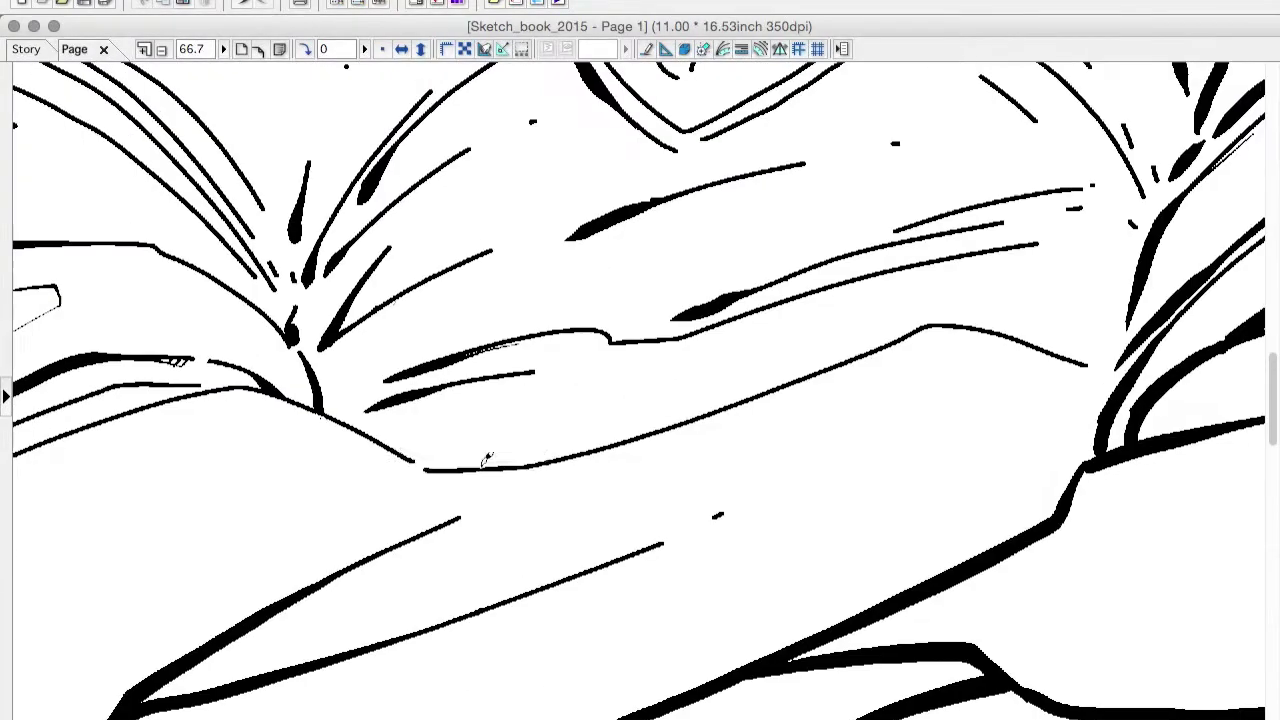
scroll(1048, 463, up, 5)
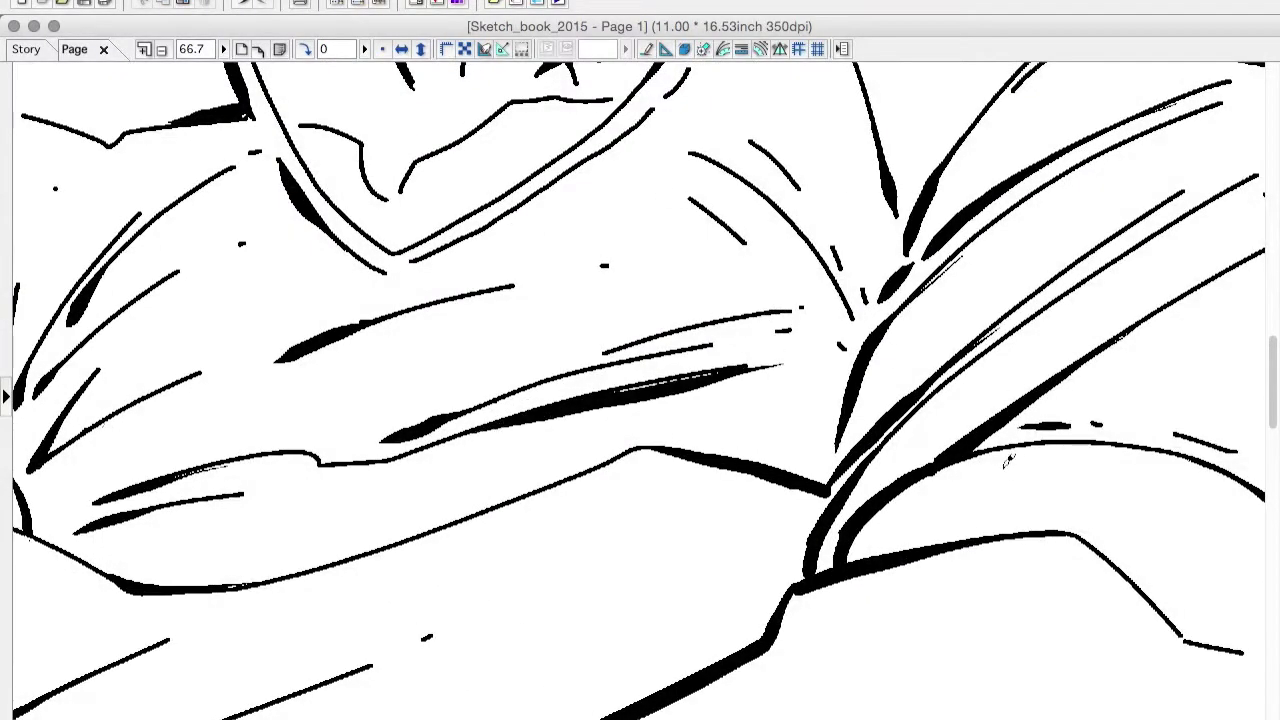
scroll(1040, 400, down, 5)
key(super+plus)
key(super+plus)
key(super+plus)
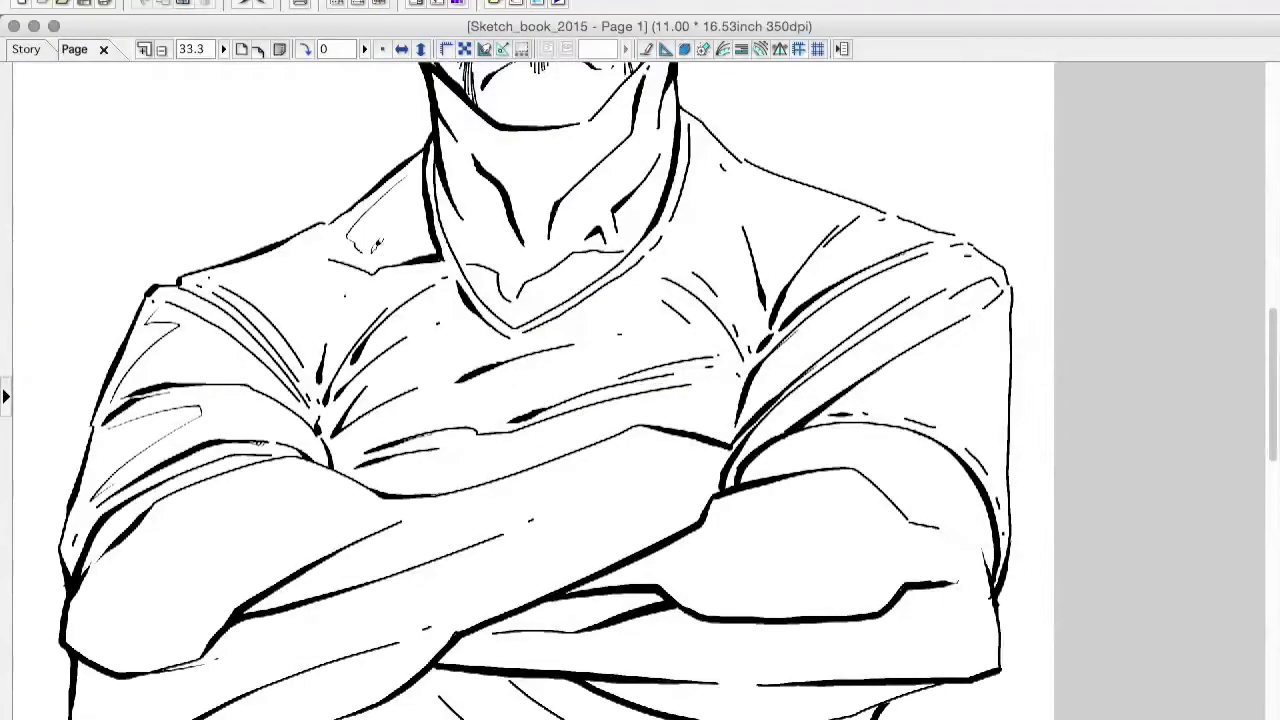
key(super+plus)
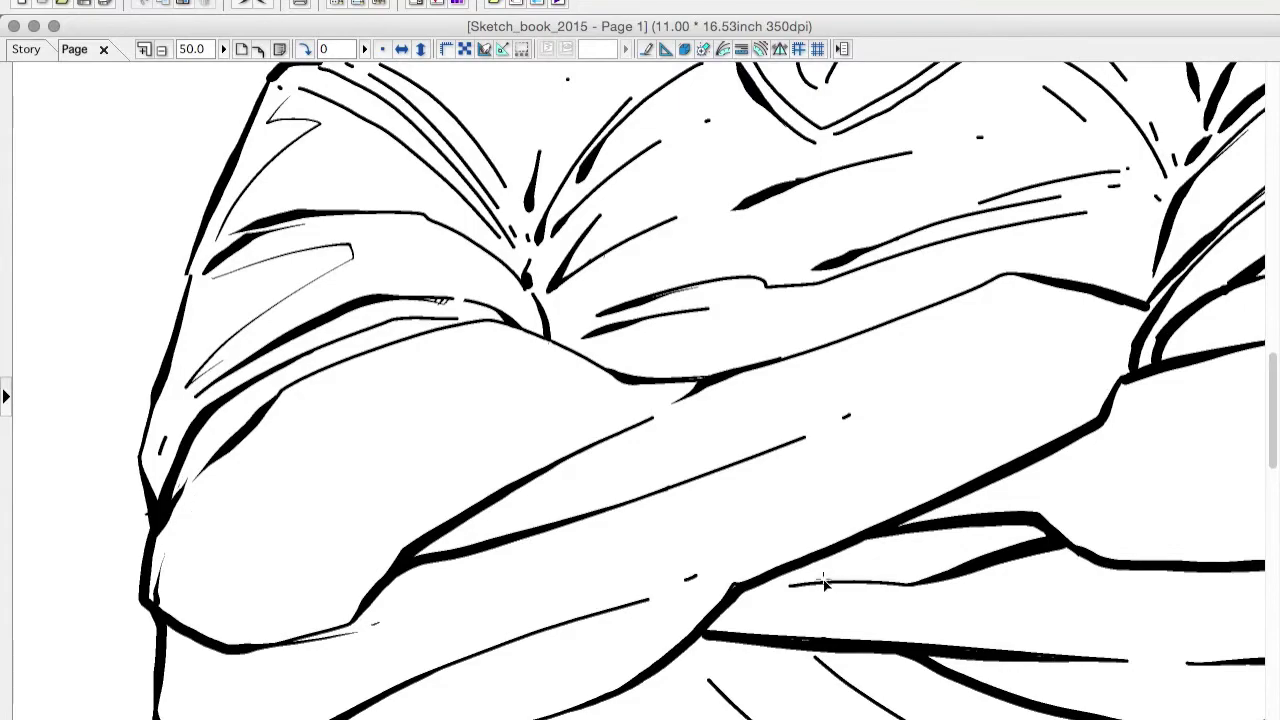
key(Tab)
key(Tab)
key(super+minus)
drag(393, 503, 1003, 458)
Fill the shirt area under the arm black and add thin hatch strokes below the shadow.
key(super+plus)
key(super+plus)
click(737, 349)
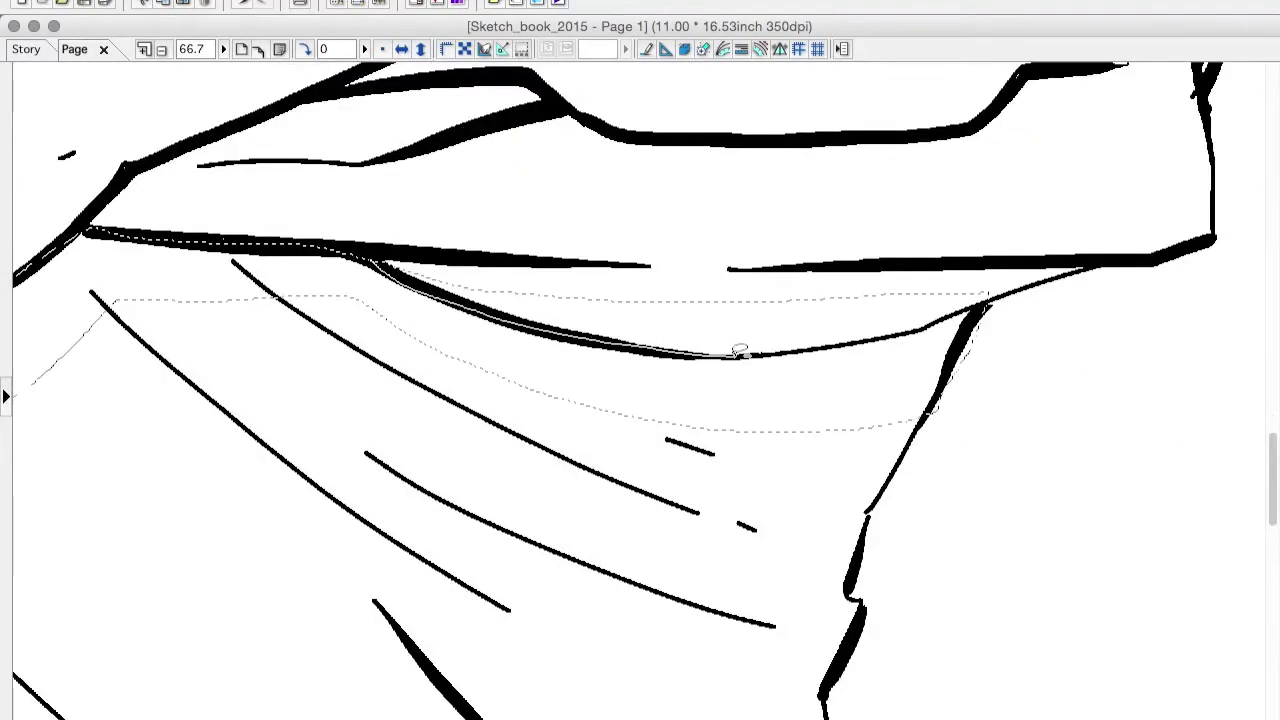
click(761, 390)
drag(612, 533, 1042, 390)
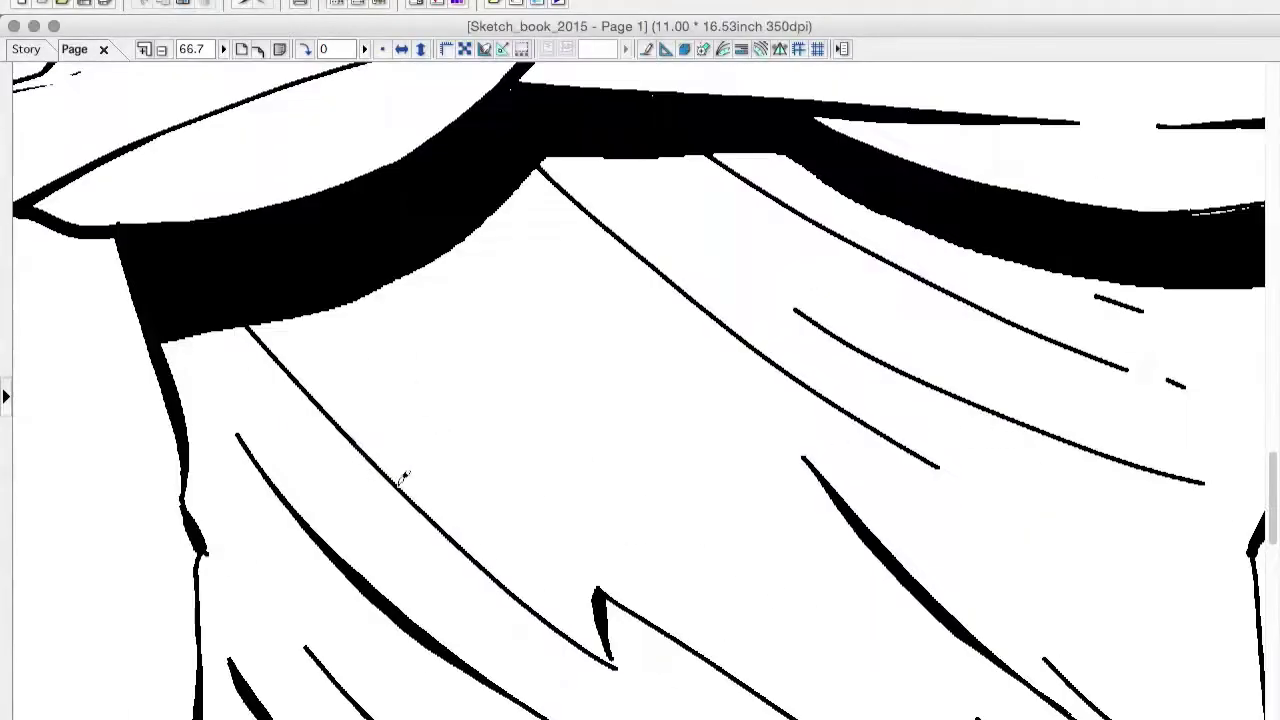
drag(262, 322, 335, 395)
drag(270, 322, 348, 410)
Add thicker strokes along the black shadow's right edge.
drag(913, 609, 723, 719)
drag(352, 275, 474, 382)
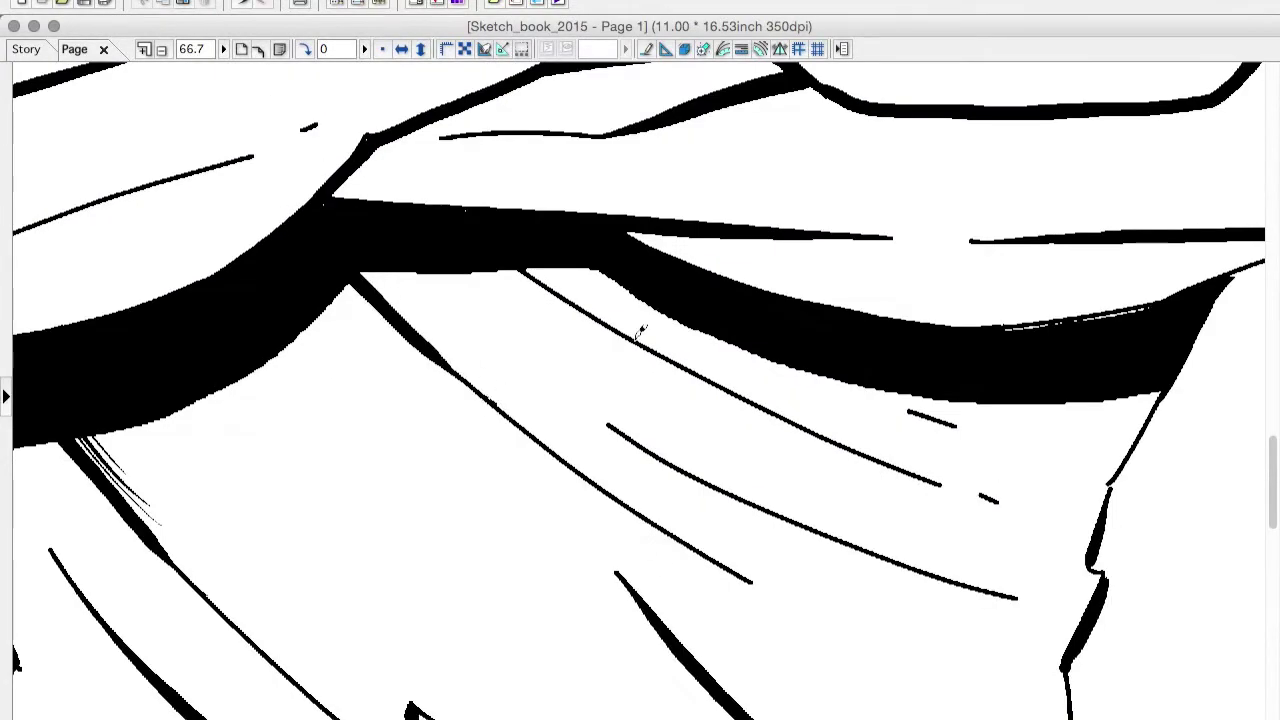
drag(510, 268, 616, 336)
drag(514, 354, 652, 458)
key(ctrl+minus)
key(ctrl+minus)
key(ctrl+minus)
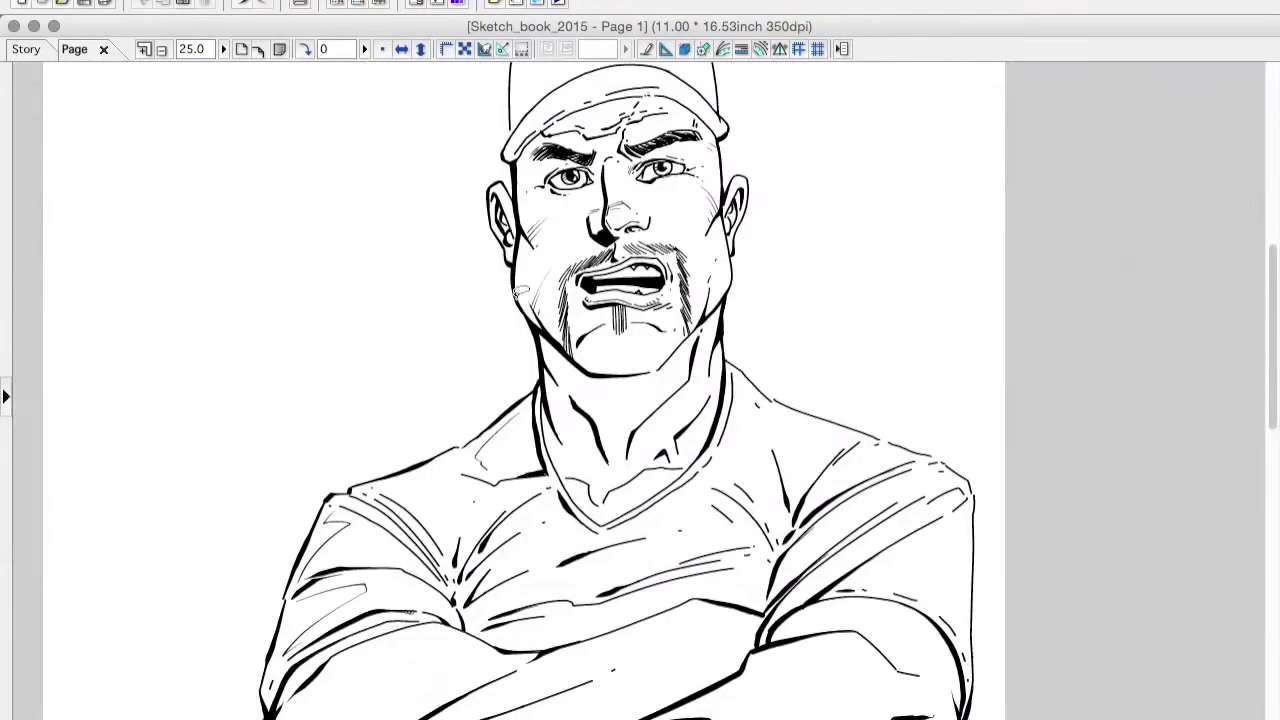
Paint the neck and shoulder shadow black, fill the chin wedge, and extend the shadow's left tip.
mouse_move(540, 330)
mouse_down()
mouse_move(470, 460)
mouse_move(545, 440)
mouse_up()
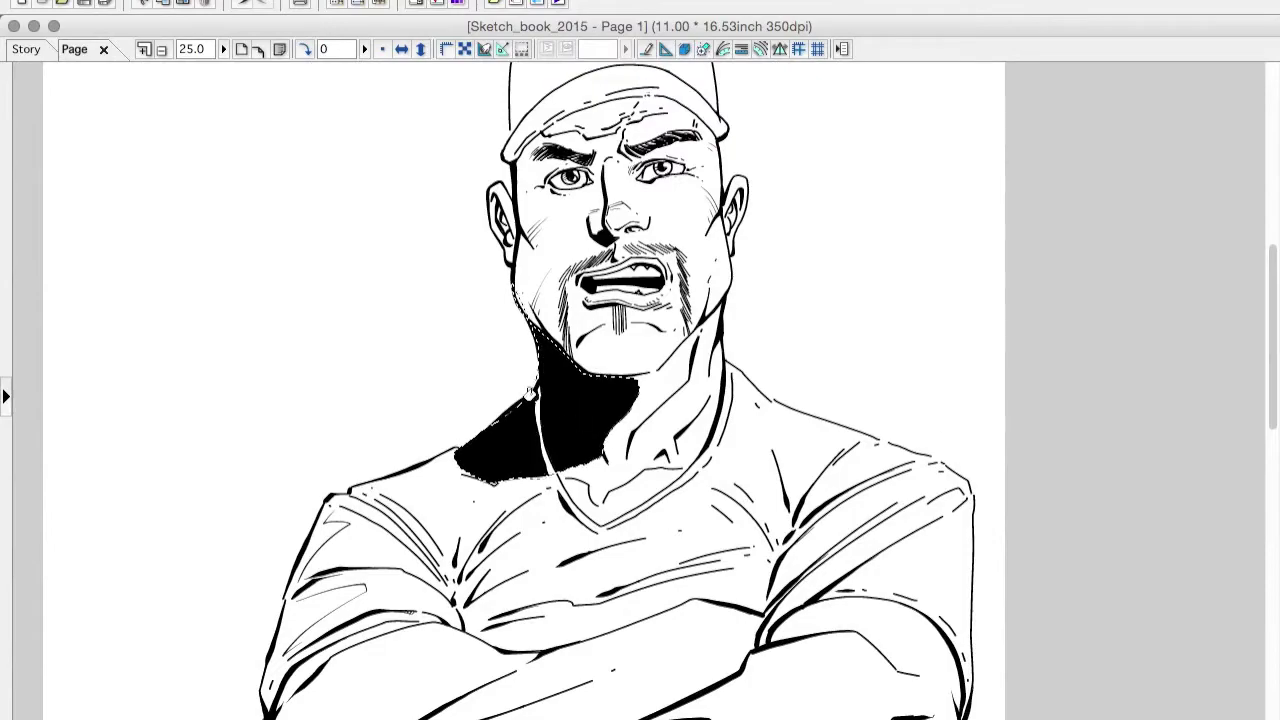
scroll(650, 445, up, 3)
scroll(879, 513, down, 5)
scroll(879, 513, up, 4)
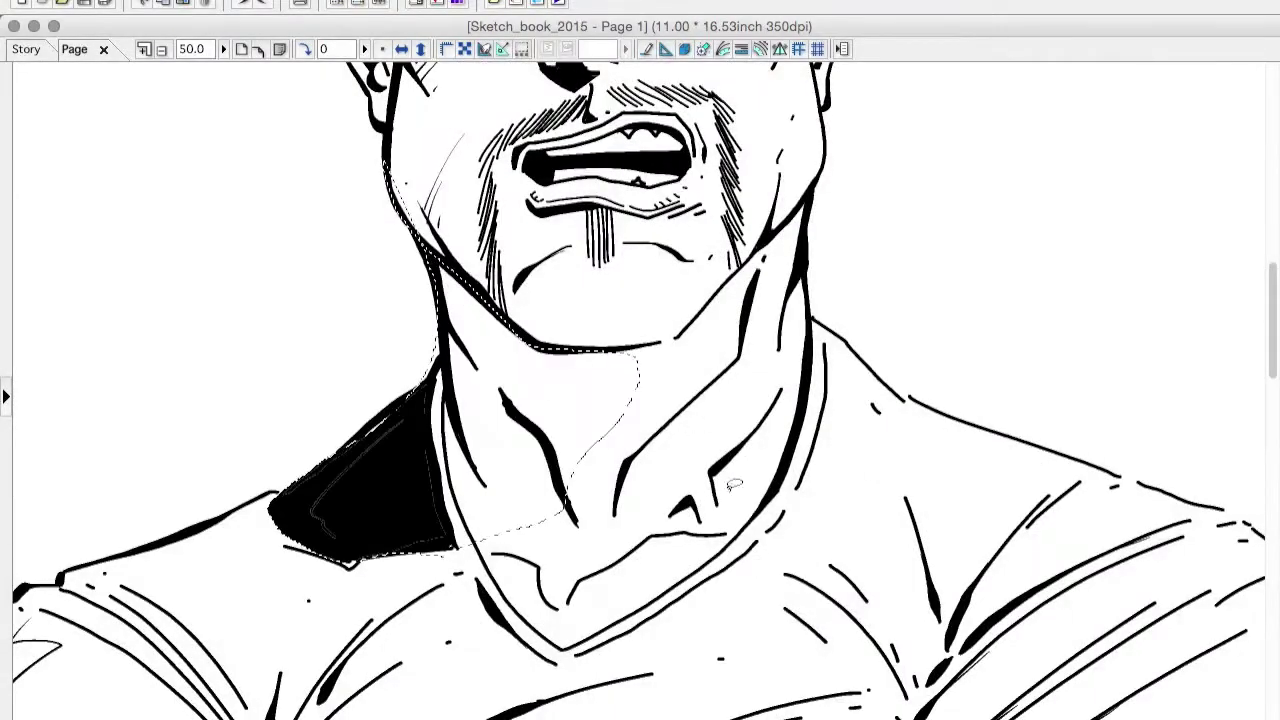
click(670, 347)
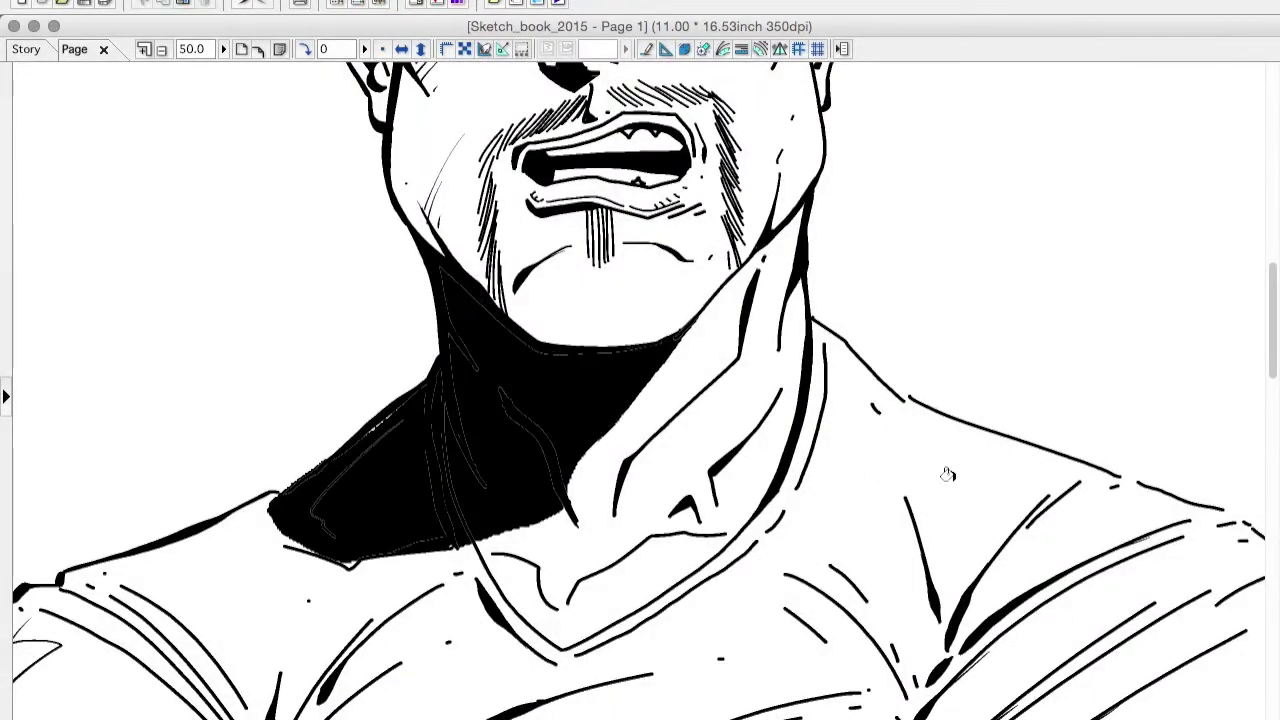
drag(268, 500, 329, 548)
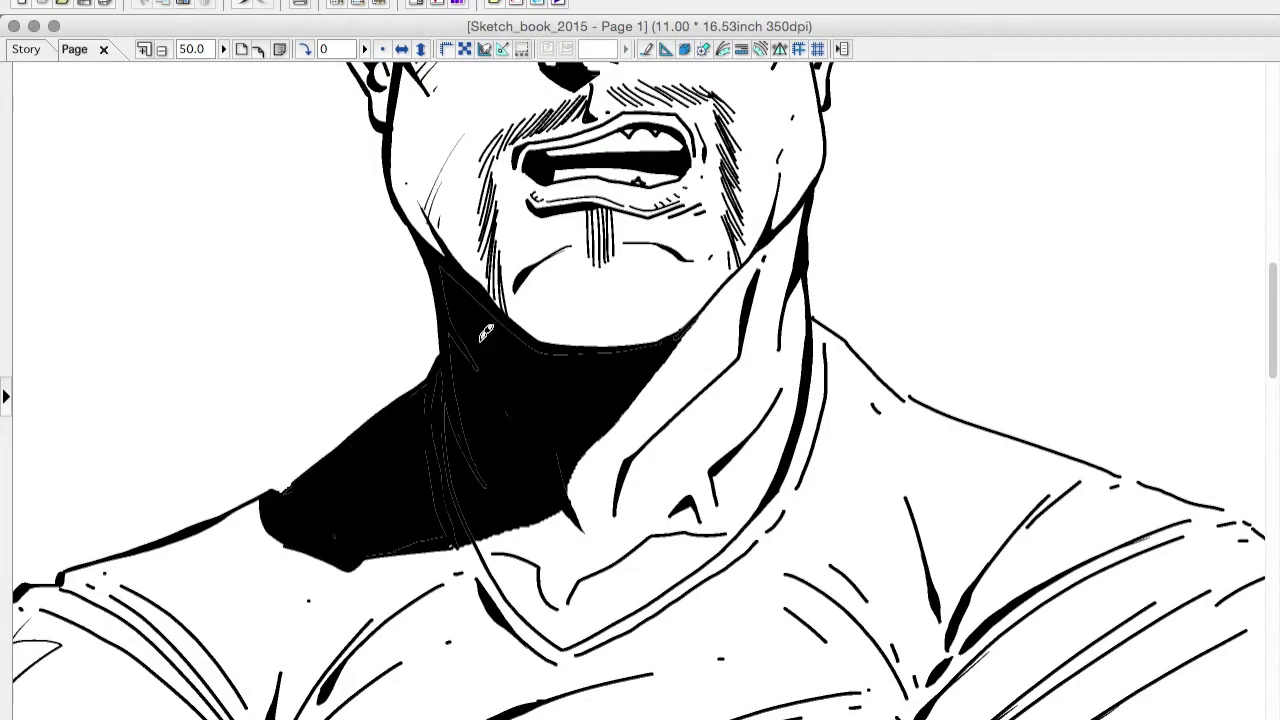
Undo the neck and shoulder shadow fills.
scroll(929, 491, down, 2)
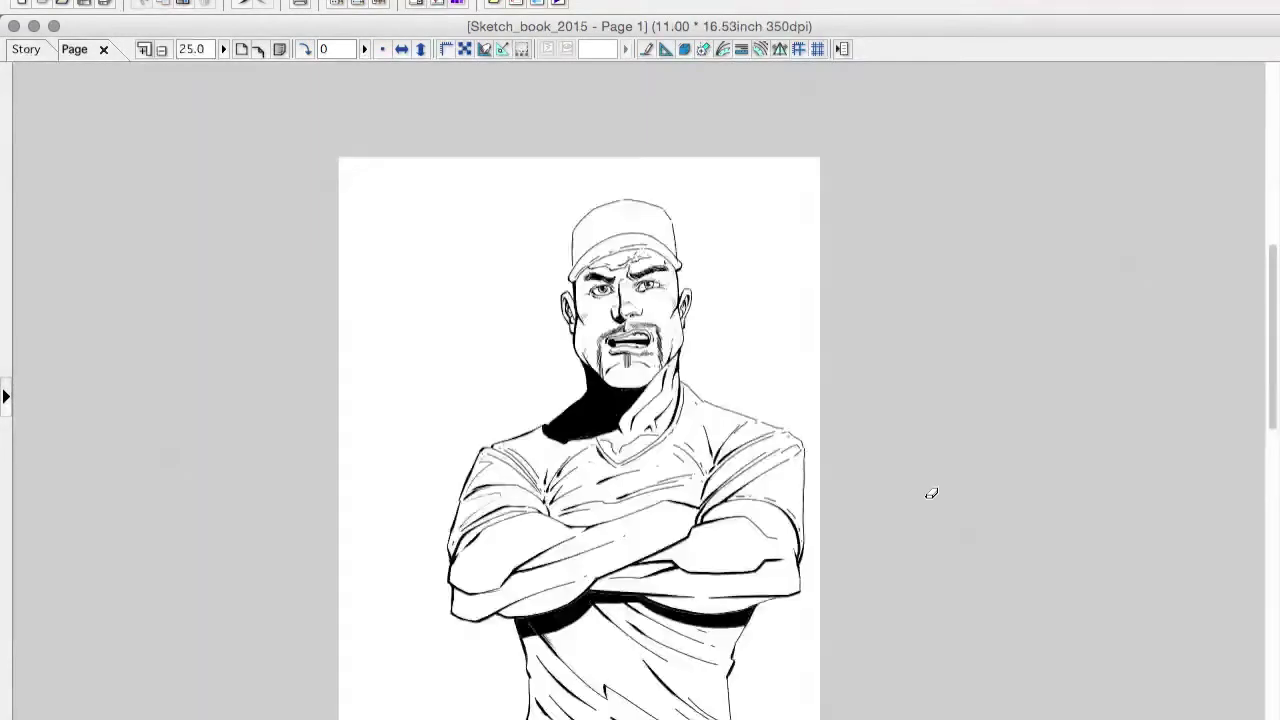
scroll(600, 450, up, 1)
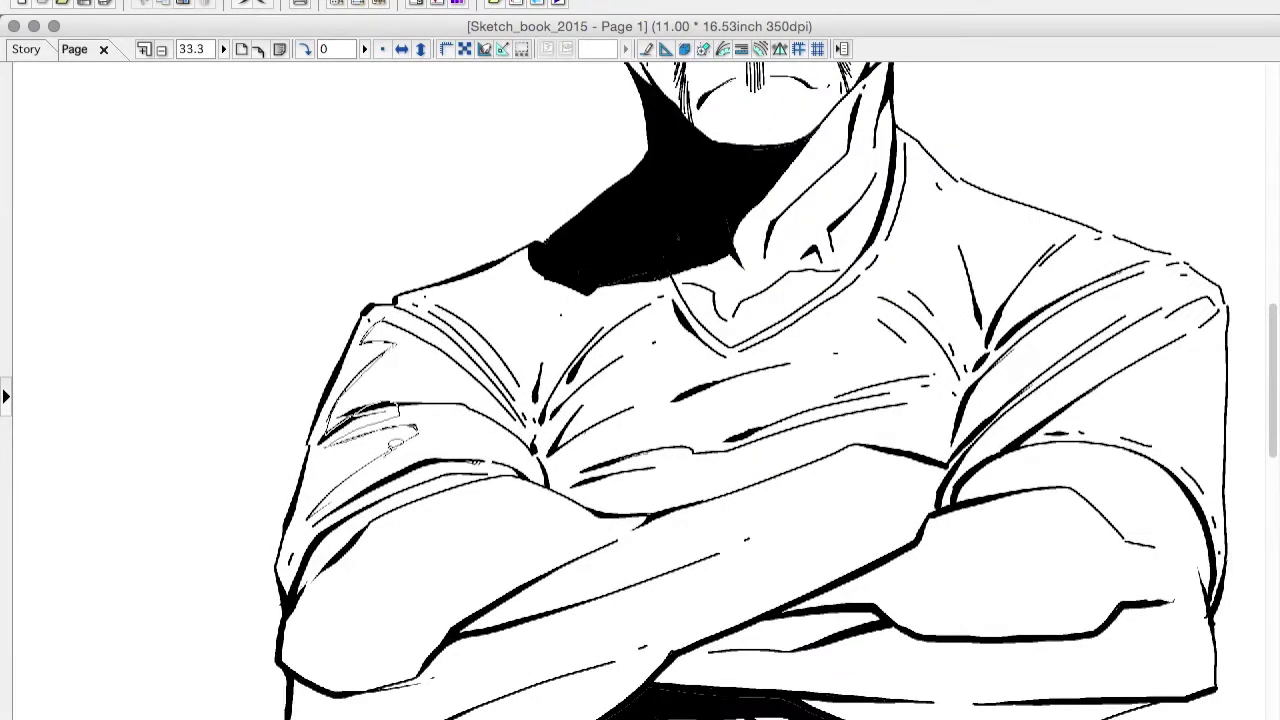
scroll(300, 550, up, 3)
scroll(400, 420, down, 3)
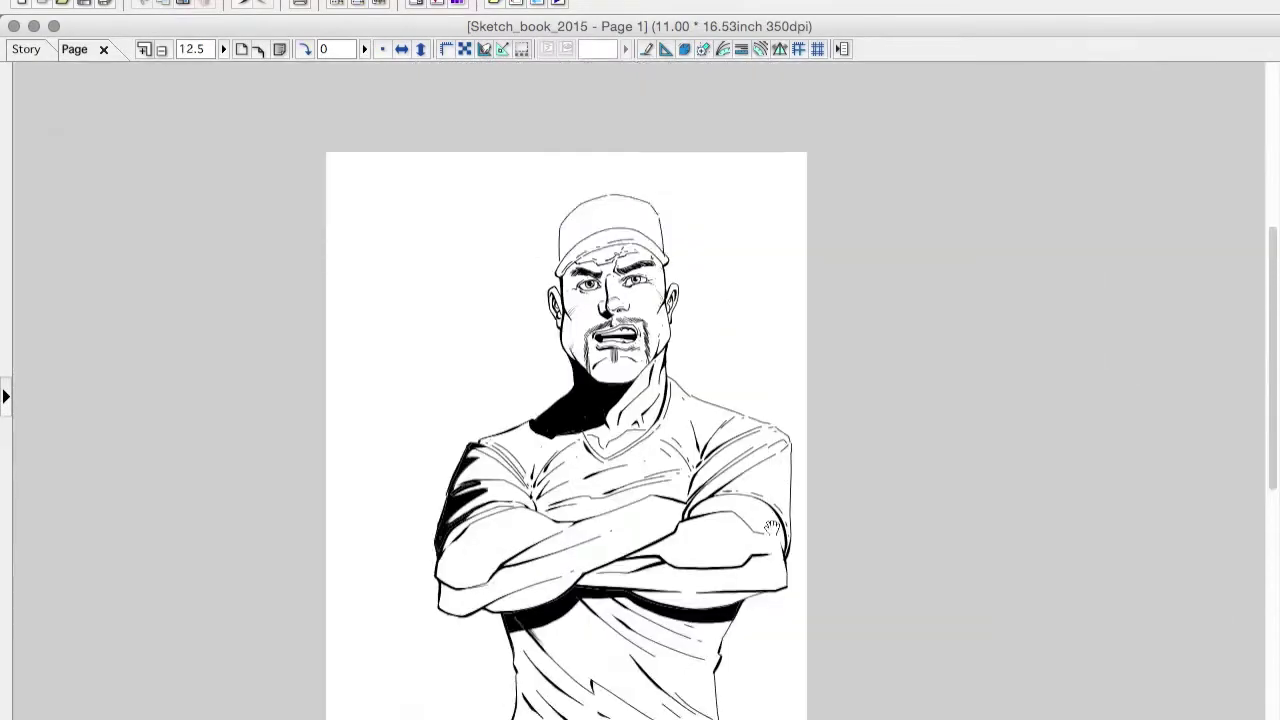
scroll(421, 343, down, 3)
key(ctrl+z)
scroll(700, 457, up, 5)
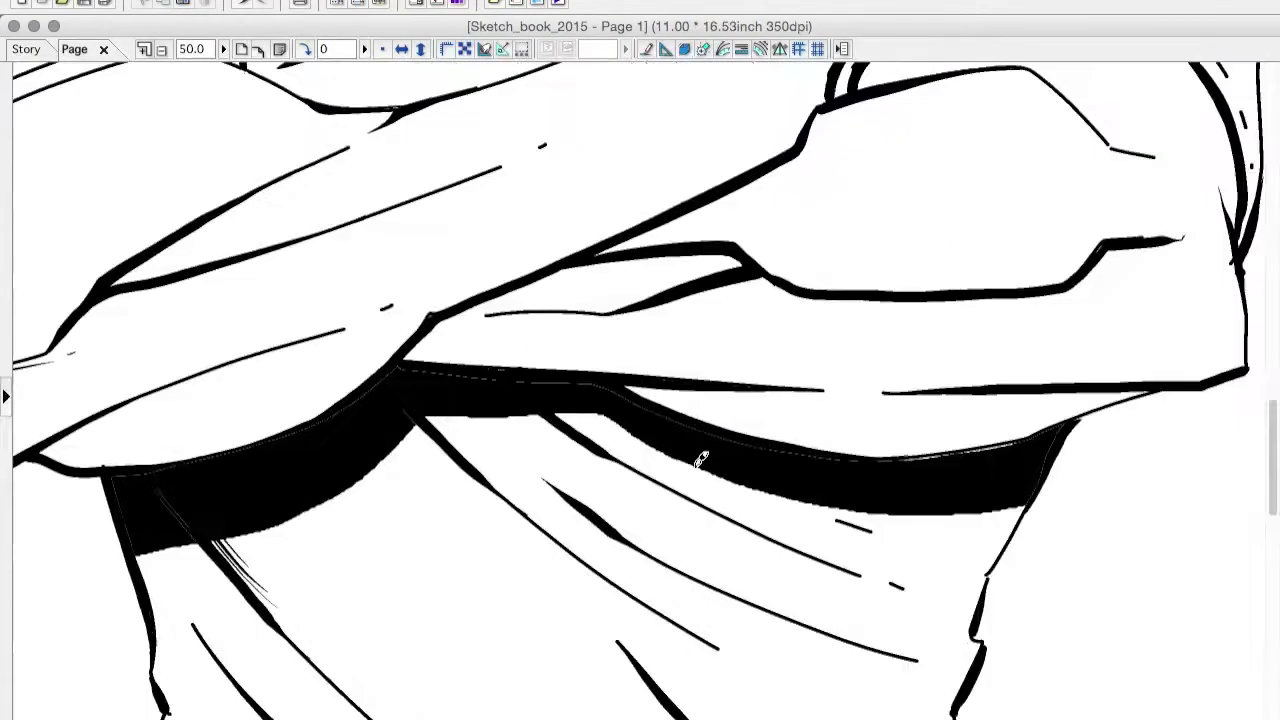
scroll(743, 700, up, 3)
Rotate to the face side, paint a jagged black shadow along the neck edge, then reset the view.
drag(743, 700, 402, 197)
scroll(310, 395, up, 1)
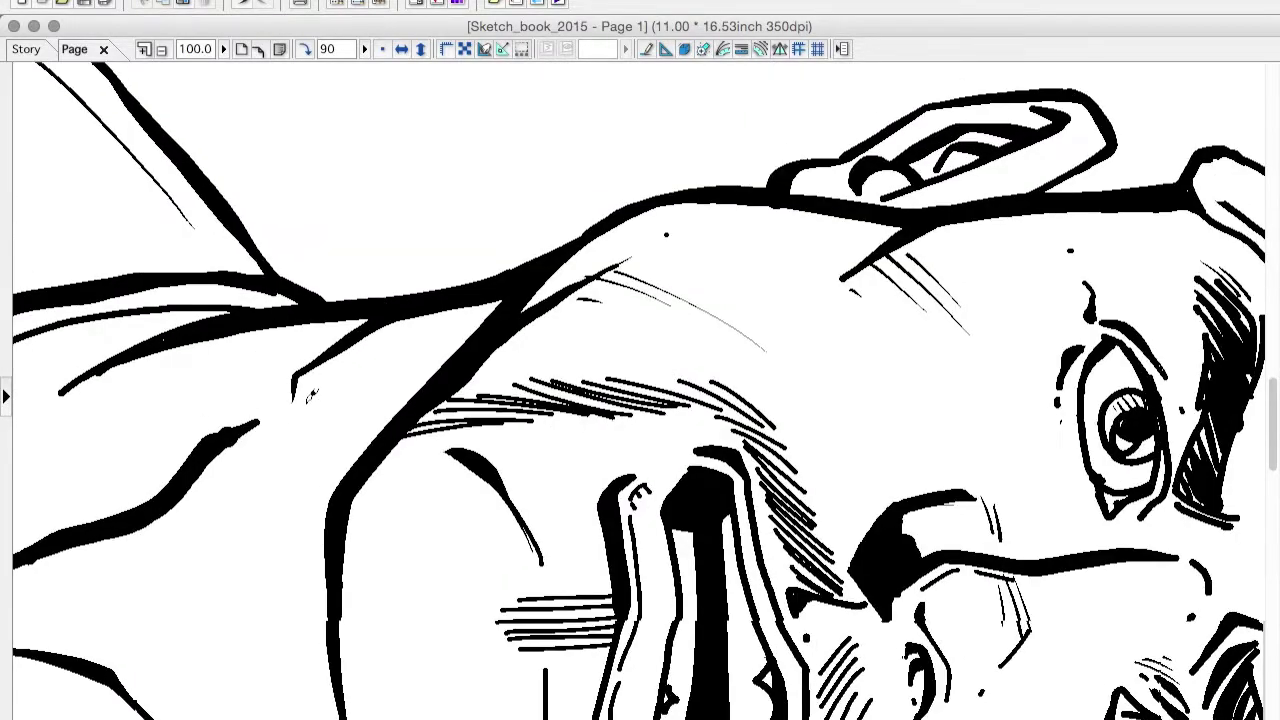
mouse_move(348, 392)
mouse_down()
mouse_move(405, 328)
mouse_move(505, 280)
mouse_up()
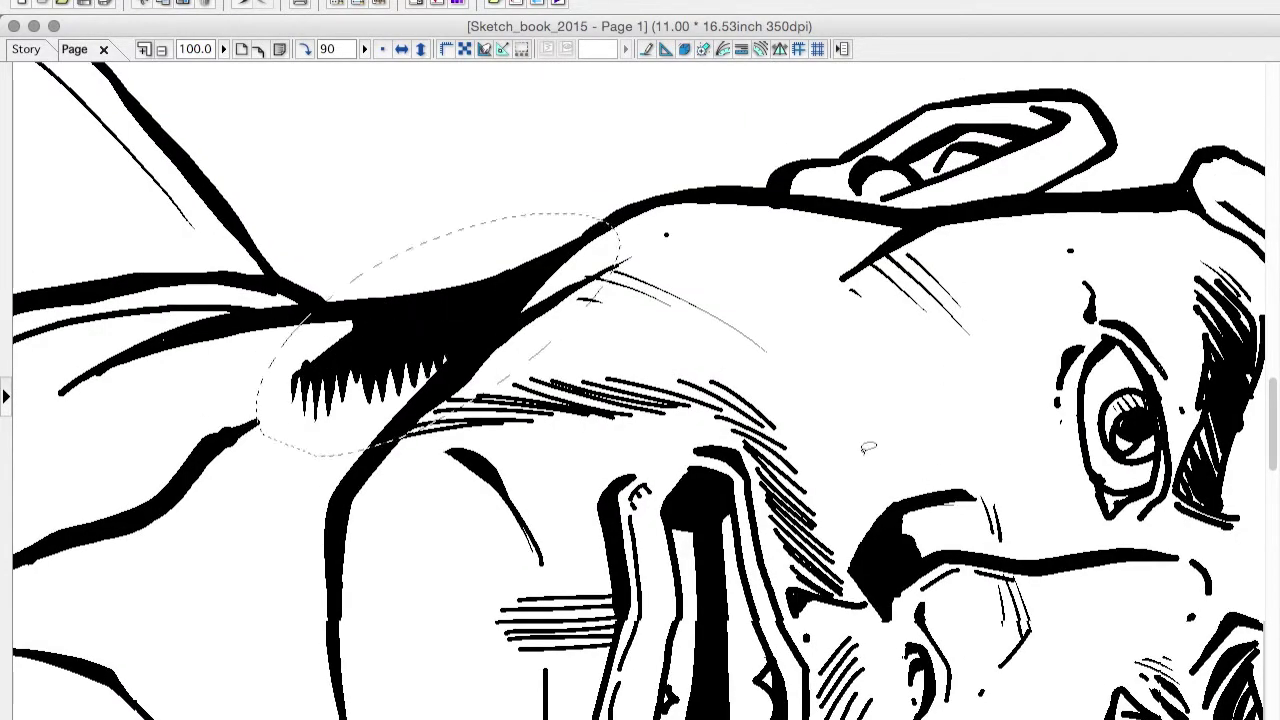
key(ctrl+0)
key(ctrl+plus)
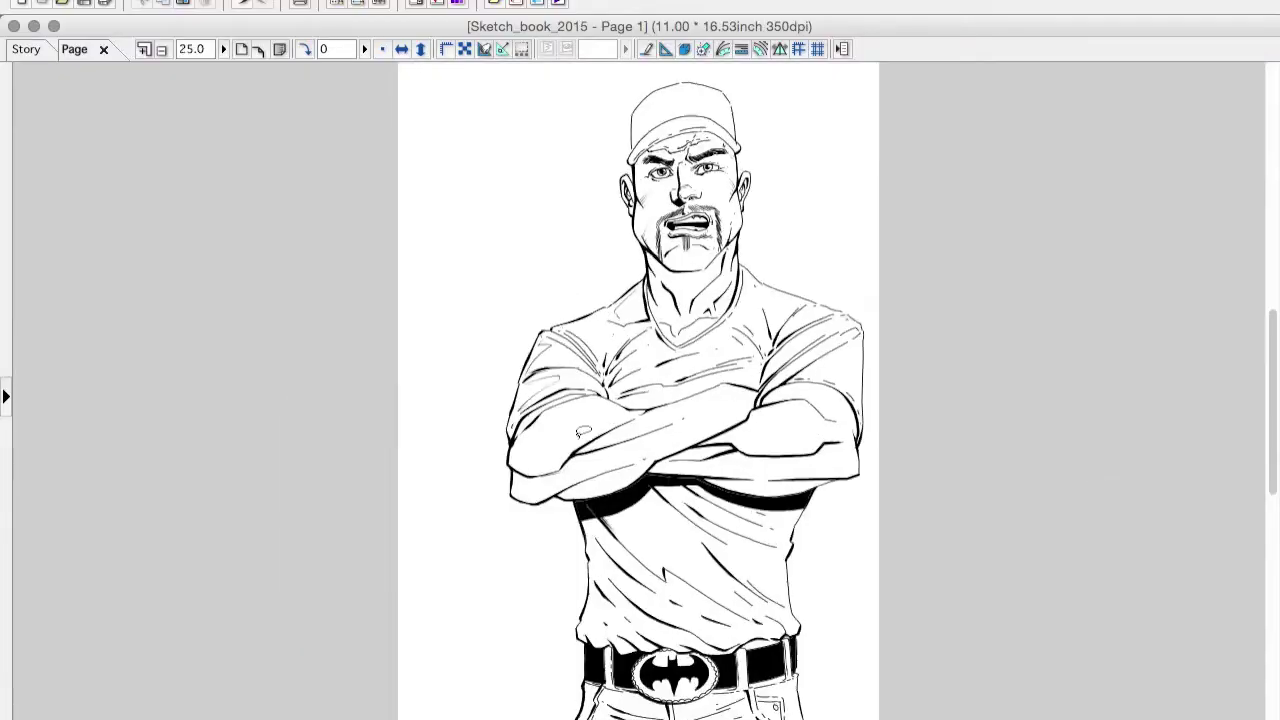
key(ctrl+plus)
key(Tab)
On a new layer above Layer 2, ink a line along the chin with the pen.
key(alt+bracketright)
key(p)
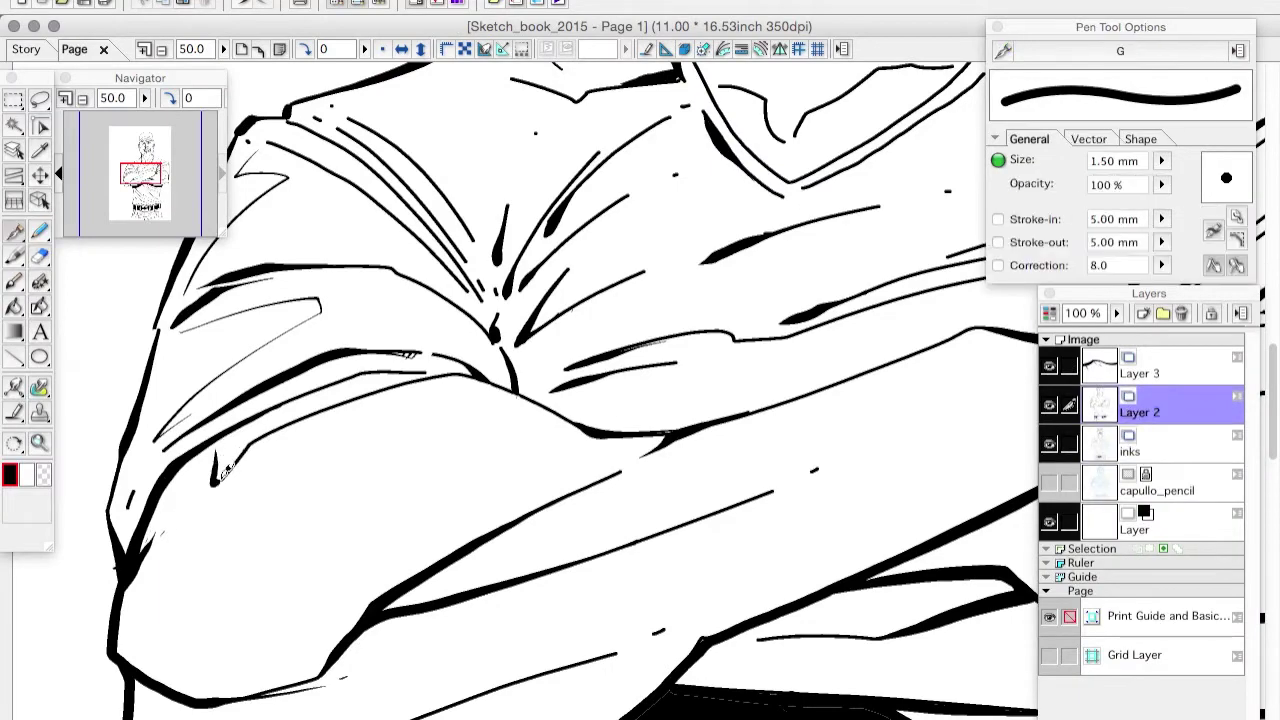
key(ctrl+0)
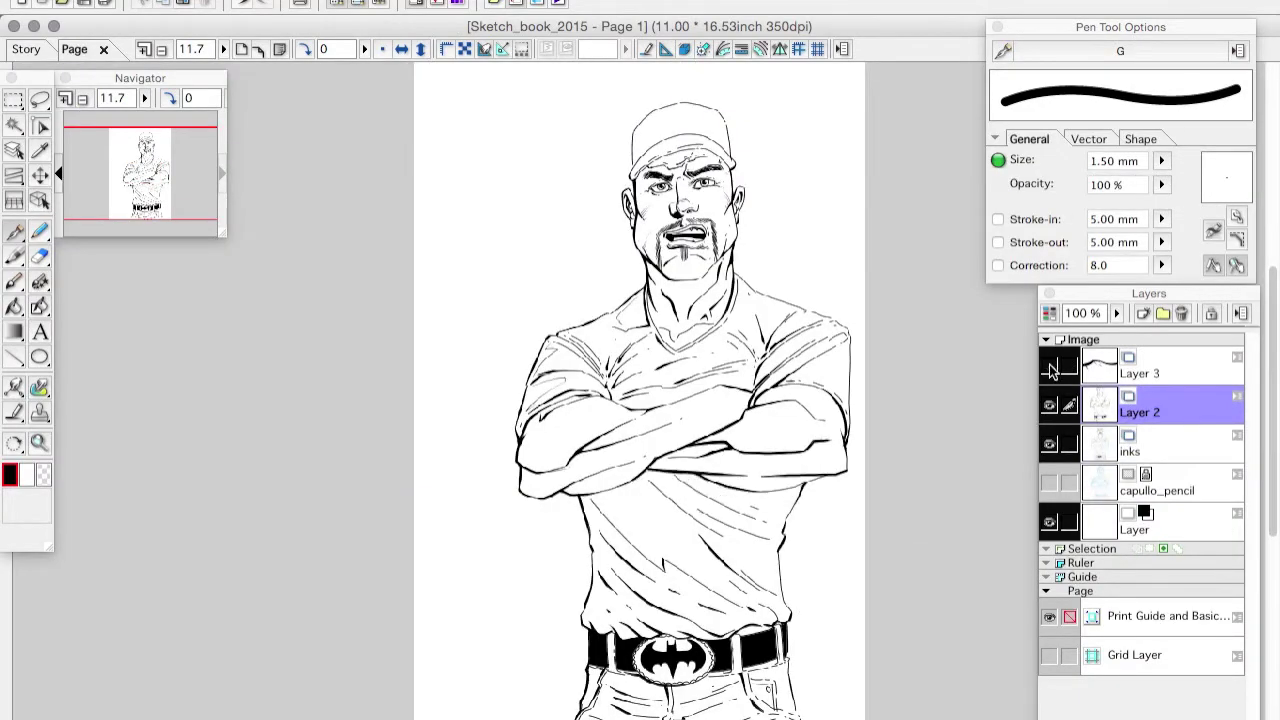
key(ctrl+shift+n)
key(Tab)
key(ctrl+plus)
key(ctrl+plus)
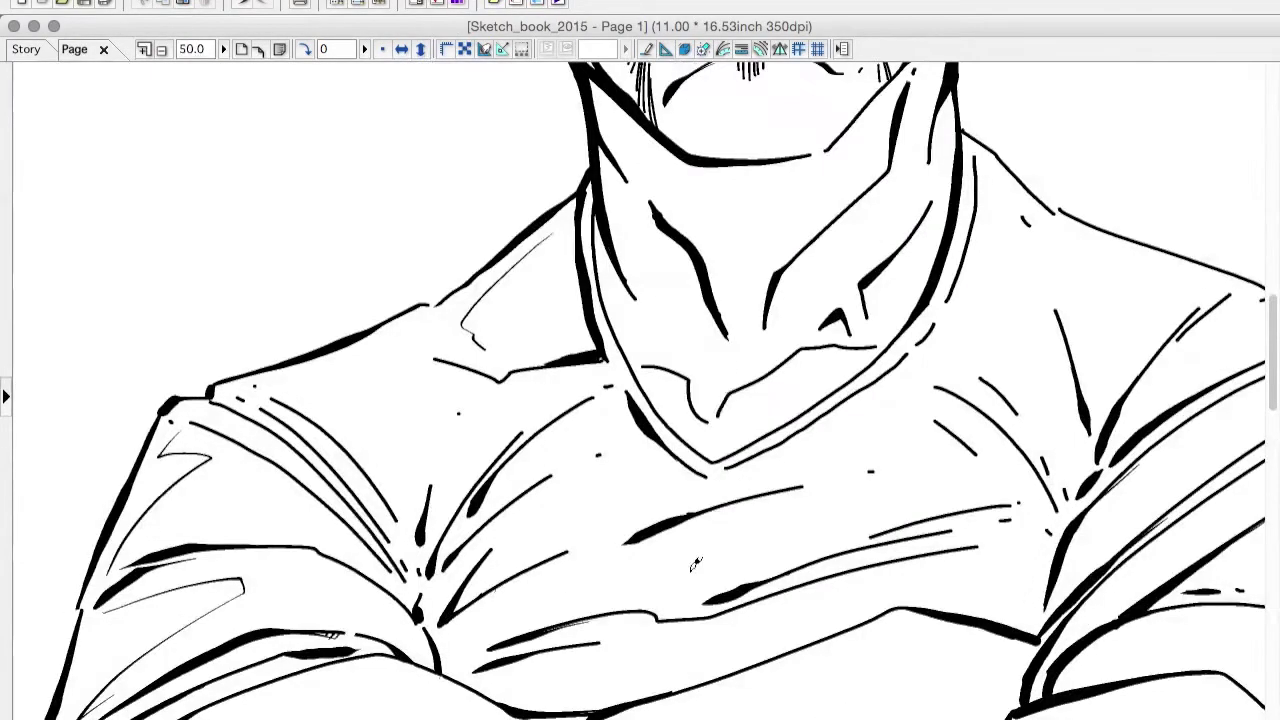
drag(716, 415, 806, 342)
Lasso the stray hatching strokes on the cap and delete them, then zoom in on the cap.
scroll(637, 237, up, 5)
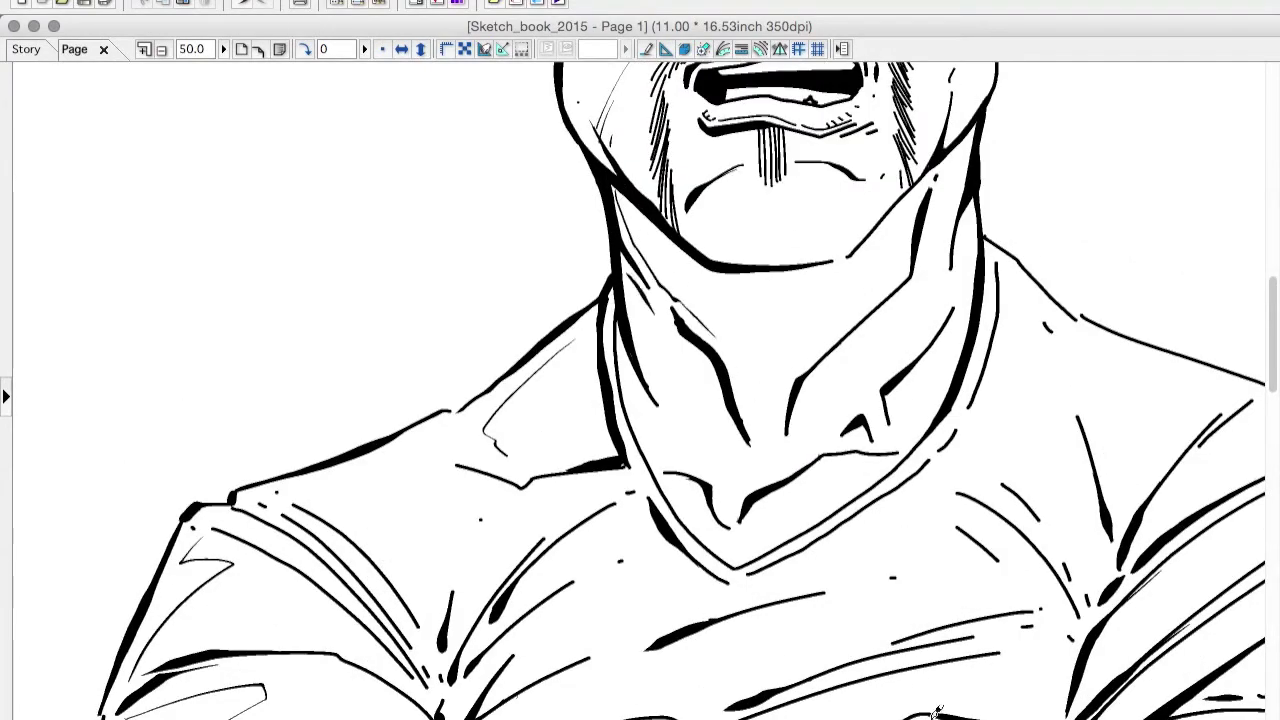
key(Tab)
key(Tab)
scroll(963, 233, down, 10)
scroll(963, 233, right, 15)
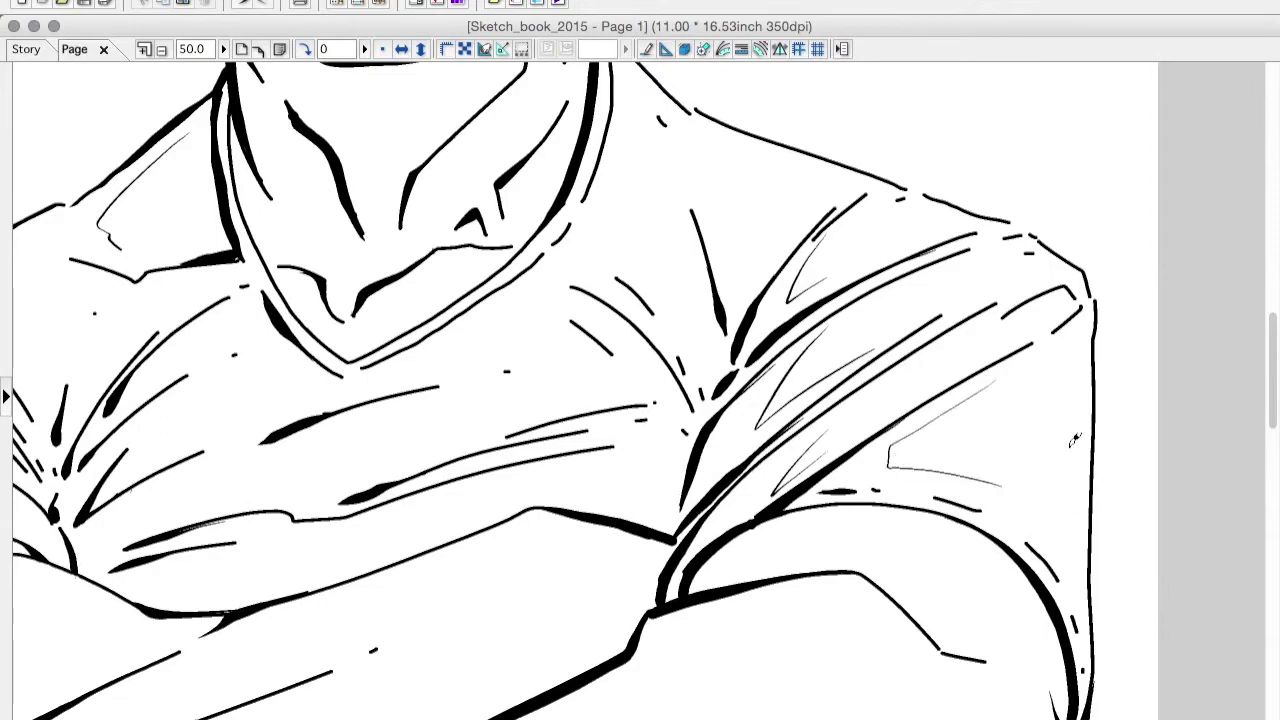
scroll(987, 413, down, 20)
scroll(987, 413, left, 5)
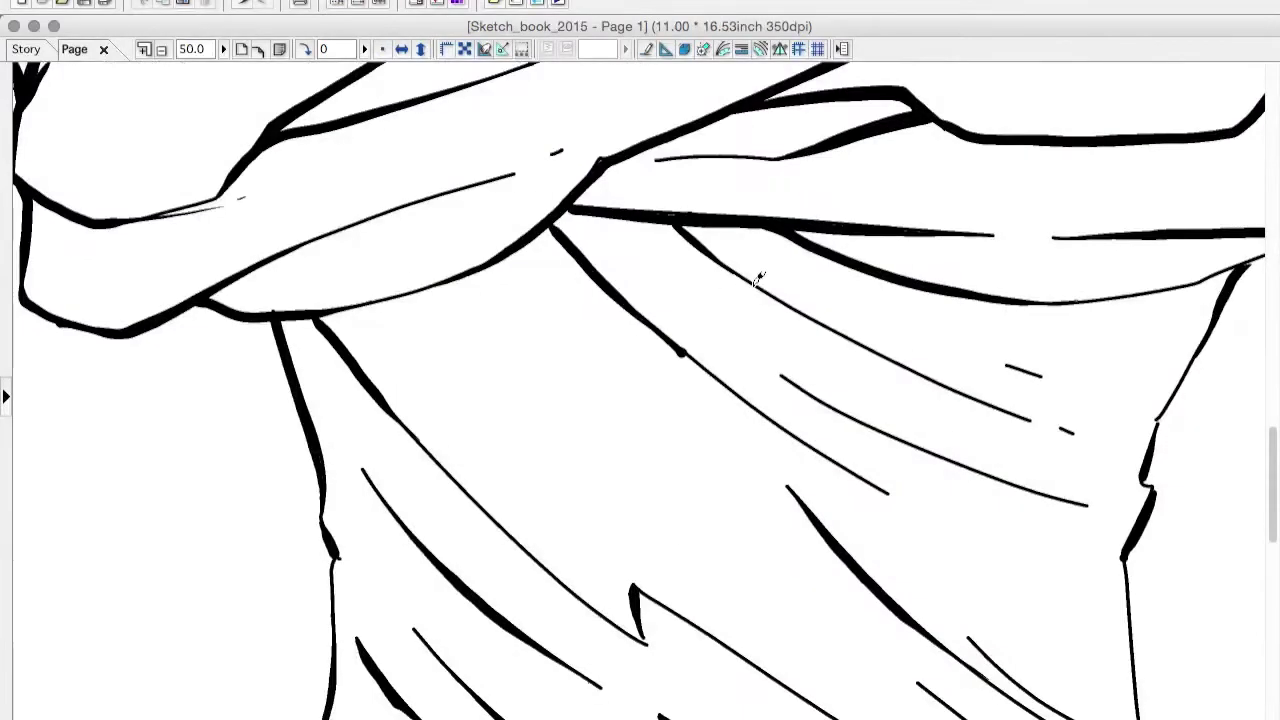
scroll(656, 284, left, 10)
scroll(656, 284, down, 2)
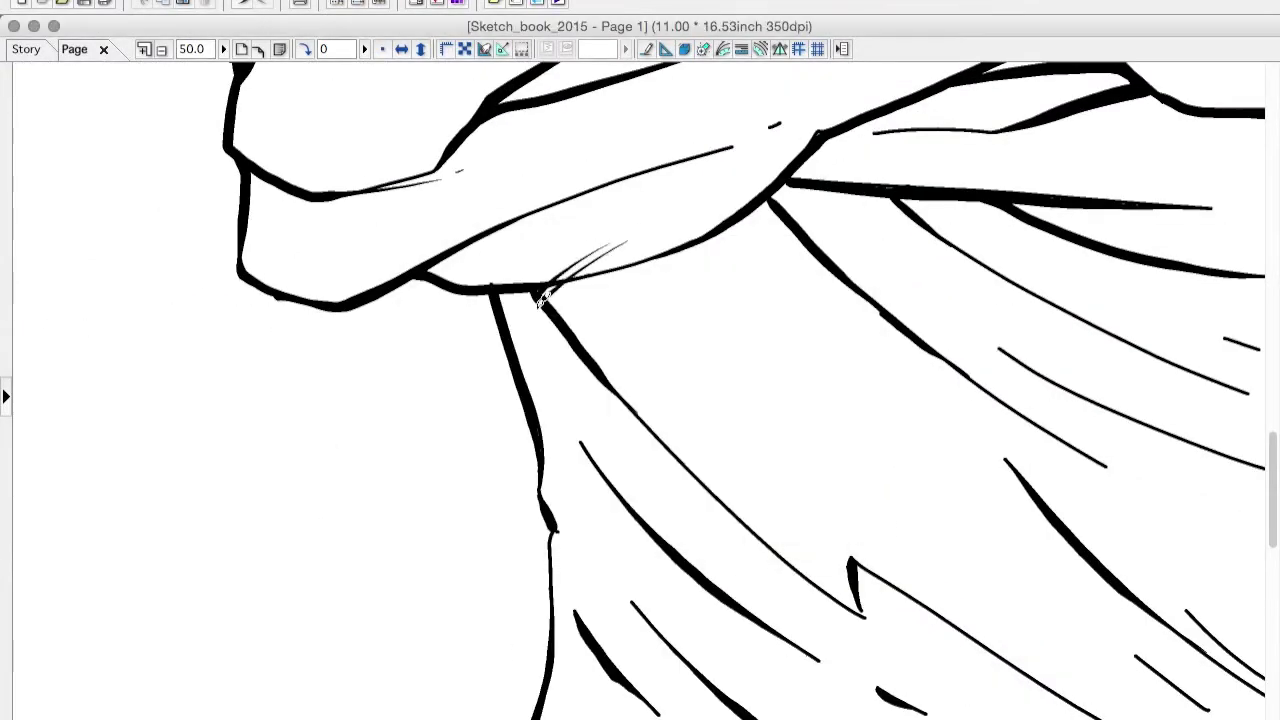
drag(540, 297, 605, 350)
key(m)
drag(662, 440, 660, 436)
key(Delete)
key(super+0)
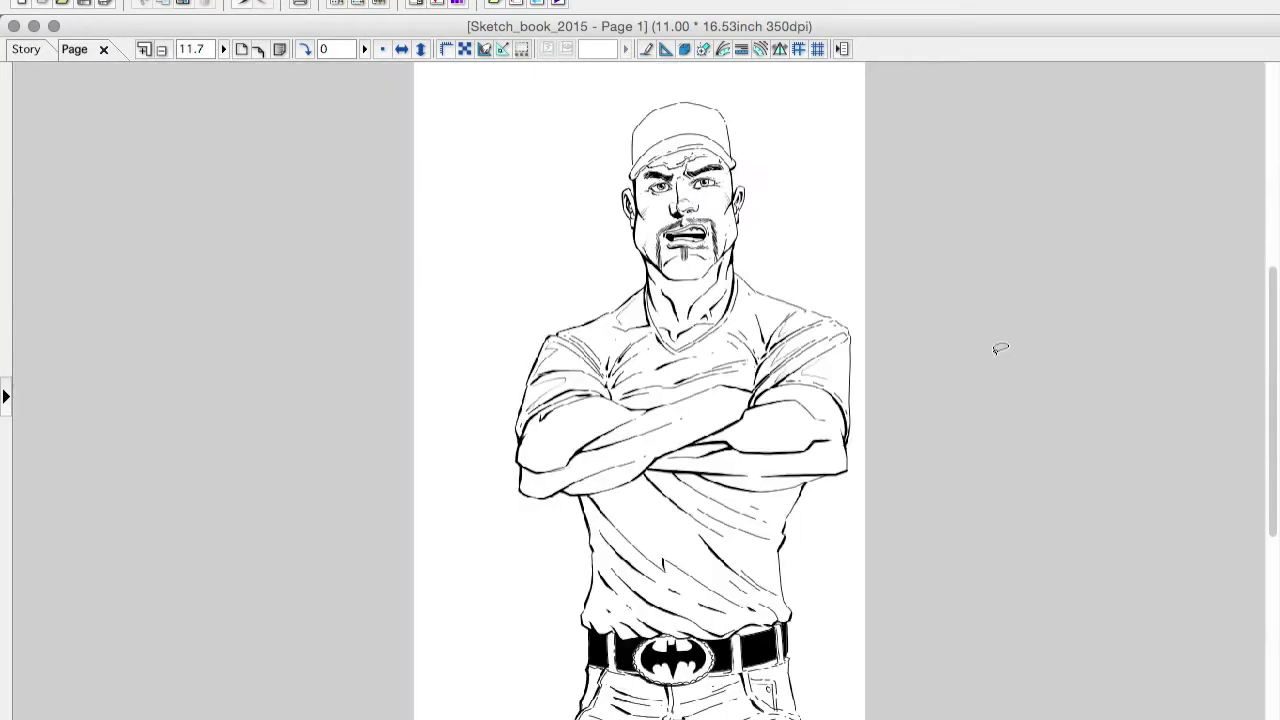
key(super+equal)
key(super+equal)
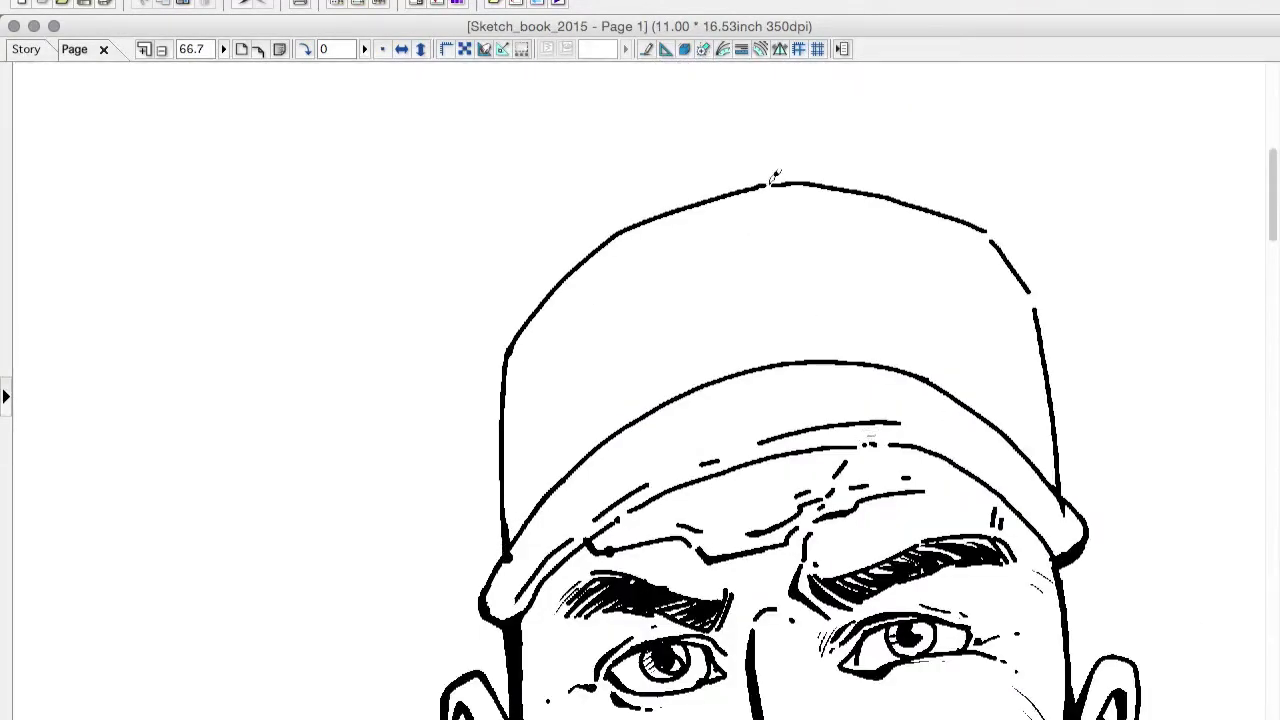
Fill the cap interior and brim solid black and draw two white highlights along the brim.
click(1025, 325)
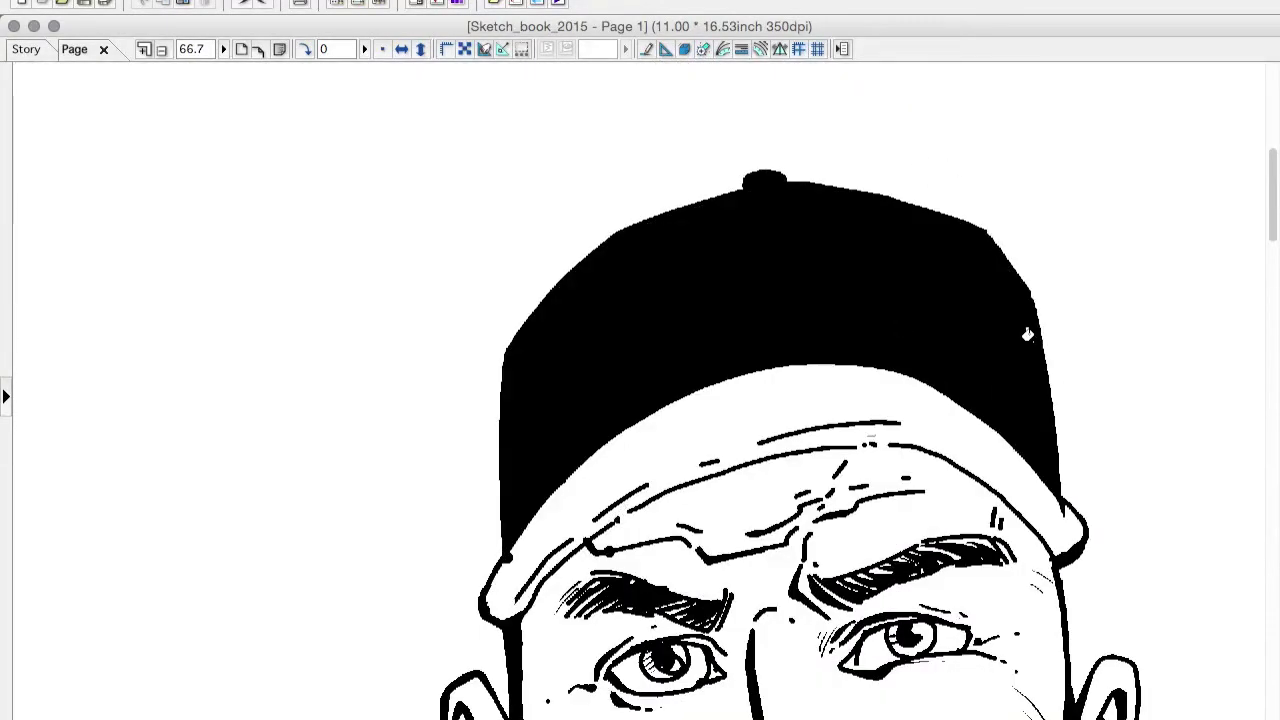
click(850, 390)
key(Tab)
key(Tab)
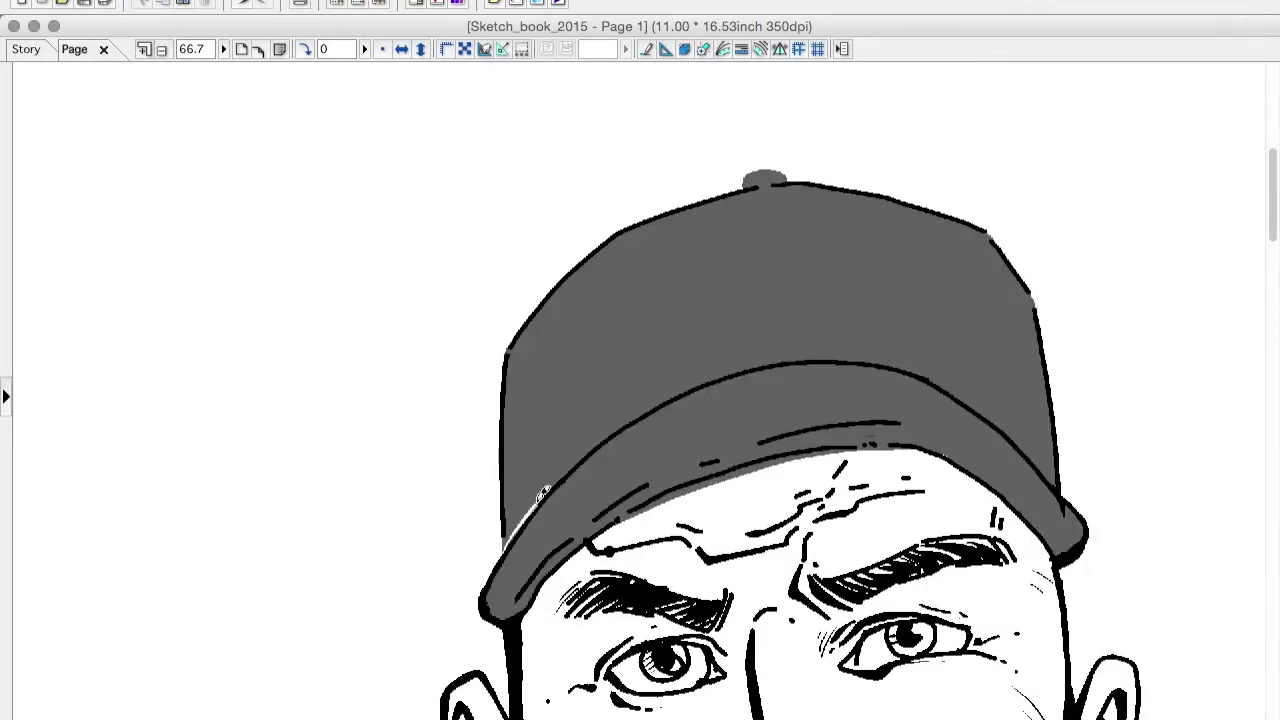
drag(730, 378, 510, 600)
drag(710, 450, 515, 588)
Add white highlights on the cap's top-right edge and brim's right edge, then merge down onto Layer 2.
key(Tab)
key(Tab)
drag(802, 451, 488, 465)
drag(545, 212, 692, 274)
drag(738, 494, 762, 562)
key(Tab)
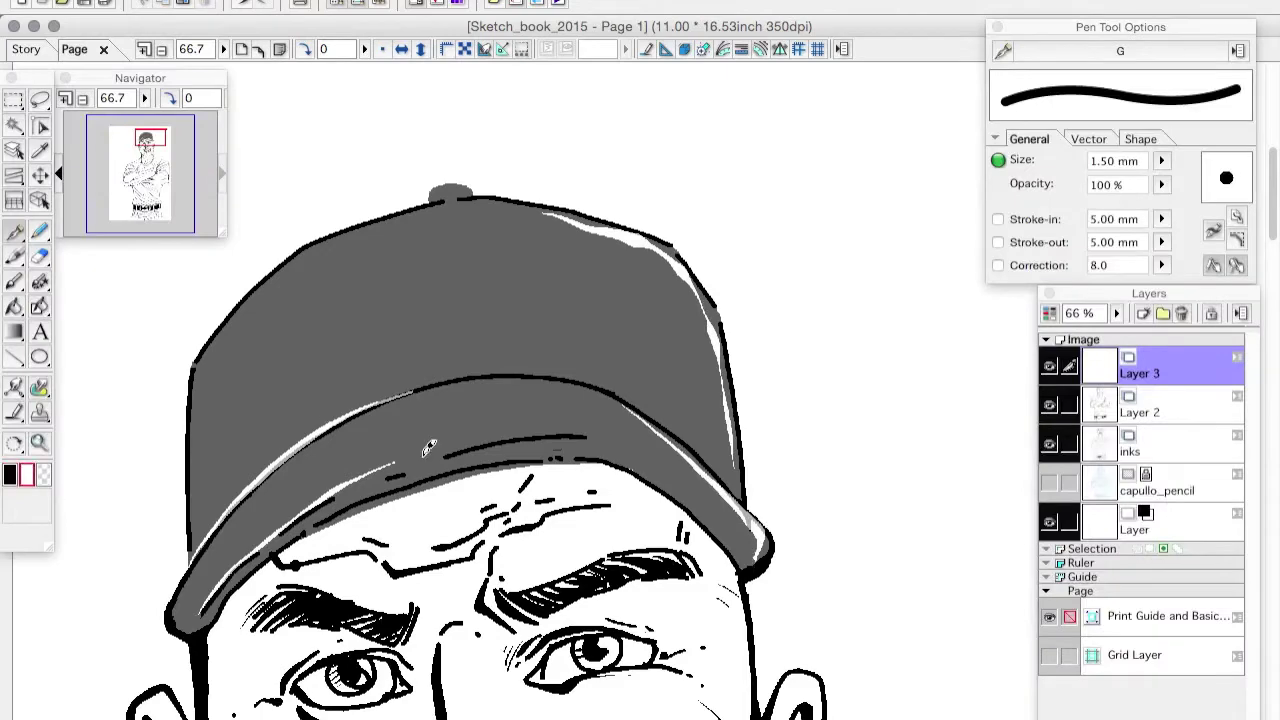
scroll(900, 475, down, 5)
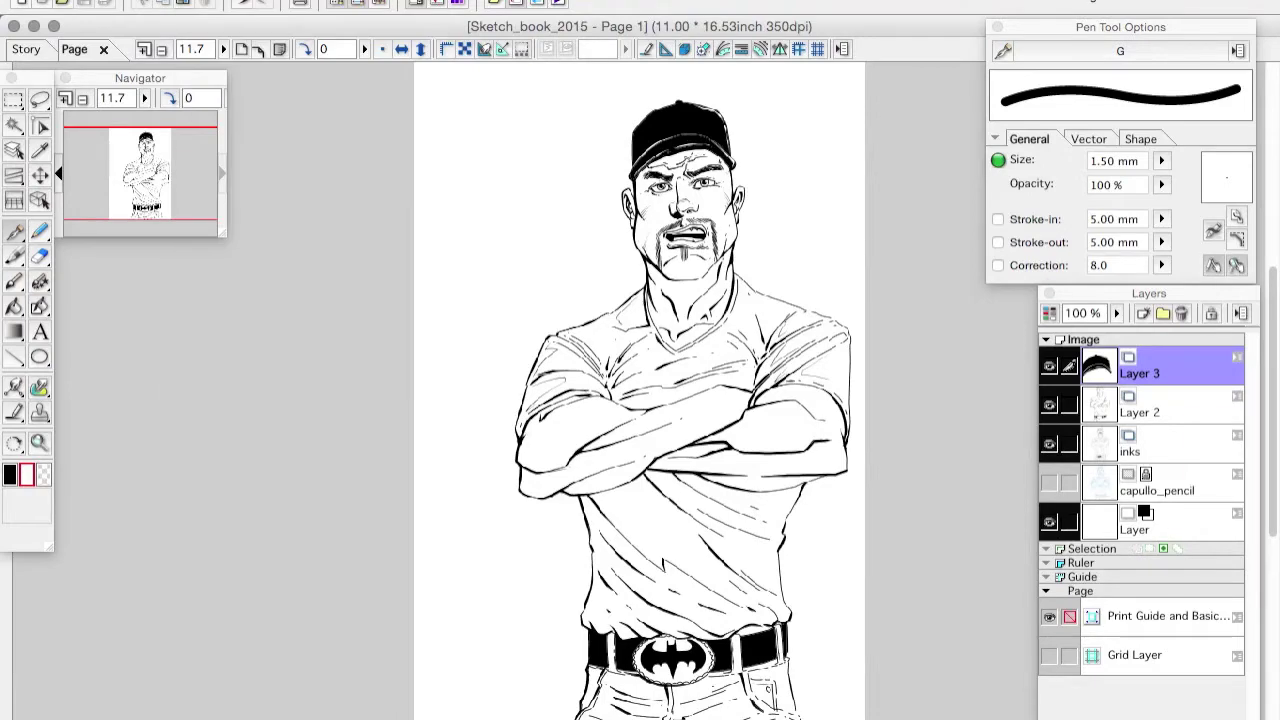
key(ctrl+e)
Undo the merge, pick a lavender shading colour, and move the shading layer below the inks.
key(ctrl+z)
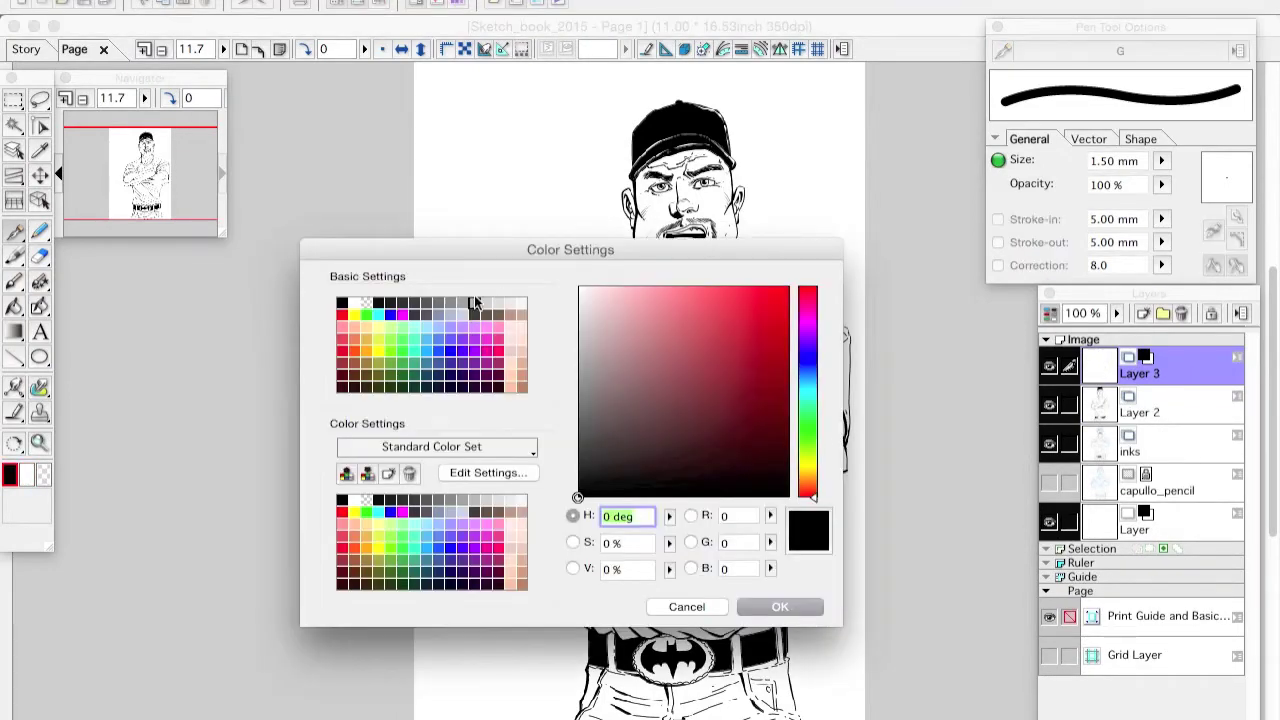
click(476, 303)
click(780, 607)
scroll(690, 460, up, 4)
key(p)
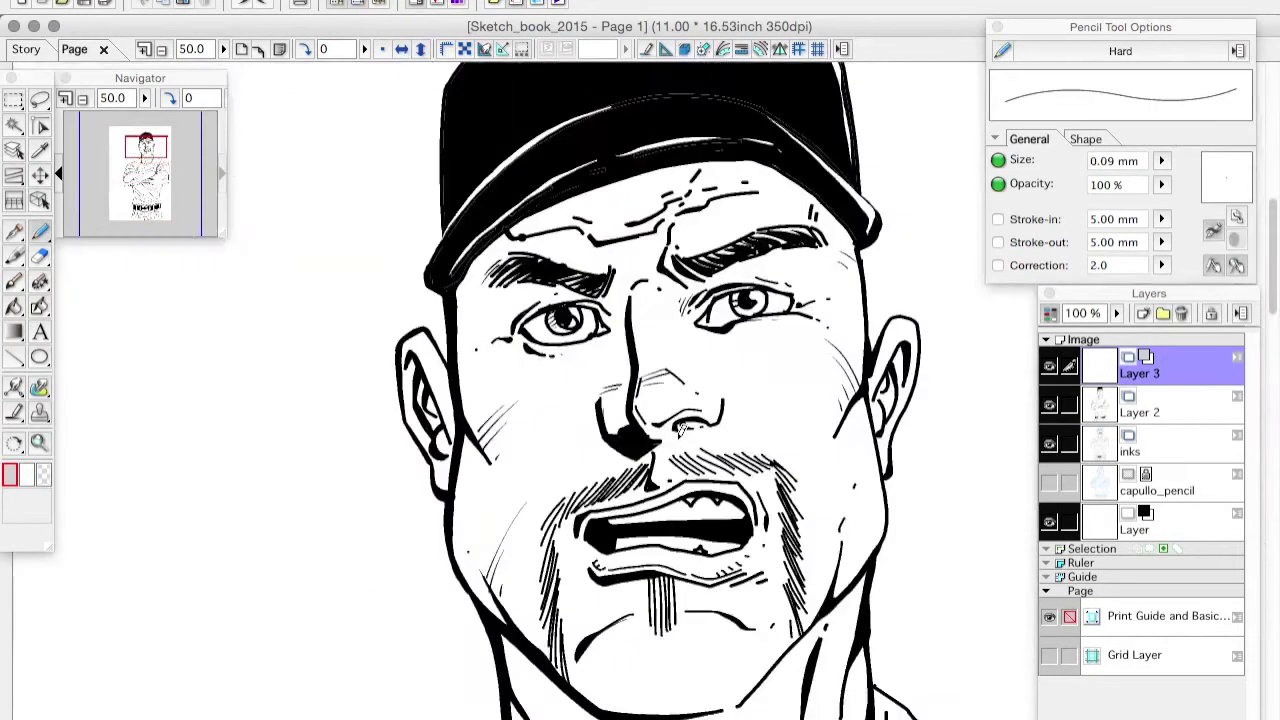
key(p)
key(ctrl+bracketleft)
key(ctrl+bracketleft)
key(ctrl+shift+c)
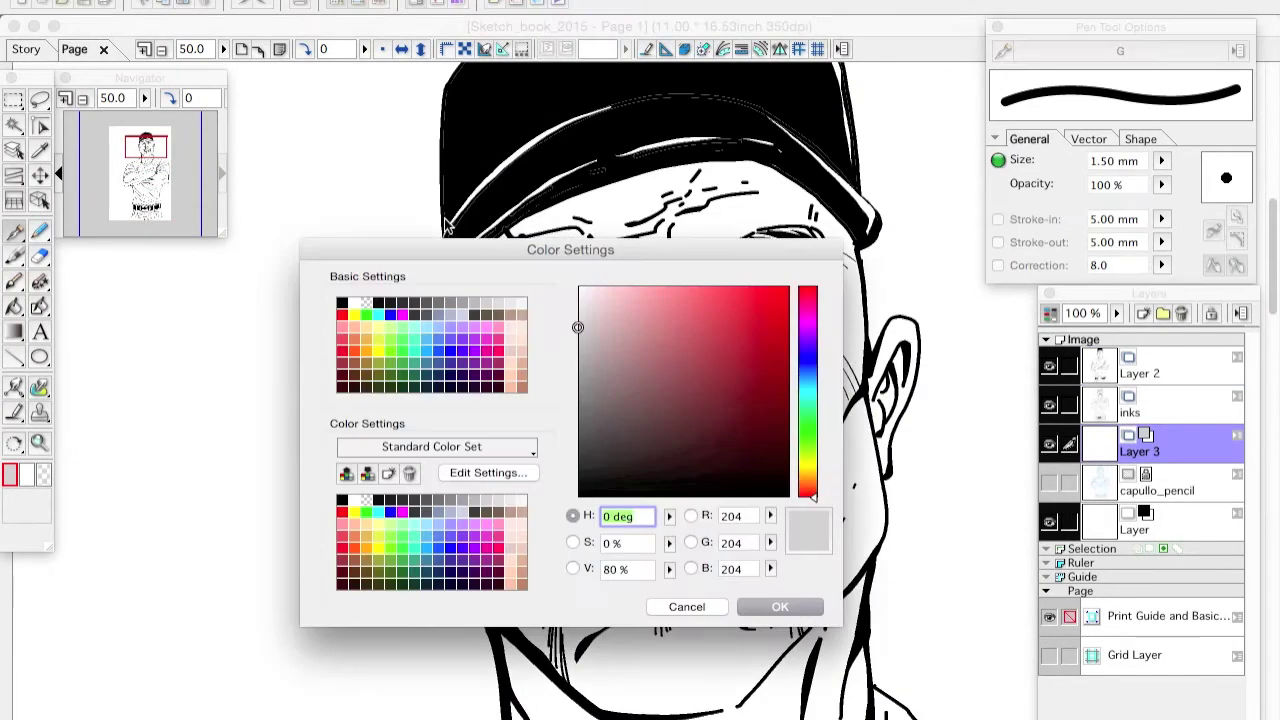
key(Escape)
Lasso-fill the face's shadow side lavender, extending it down toward the neck.
key(m)
key(Tab)
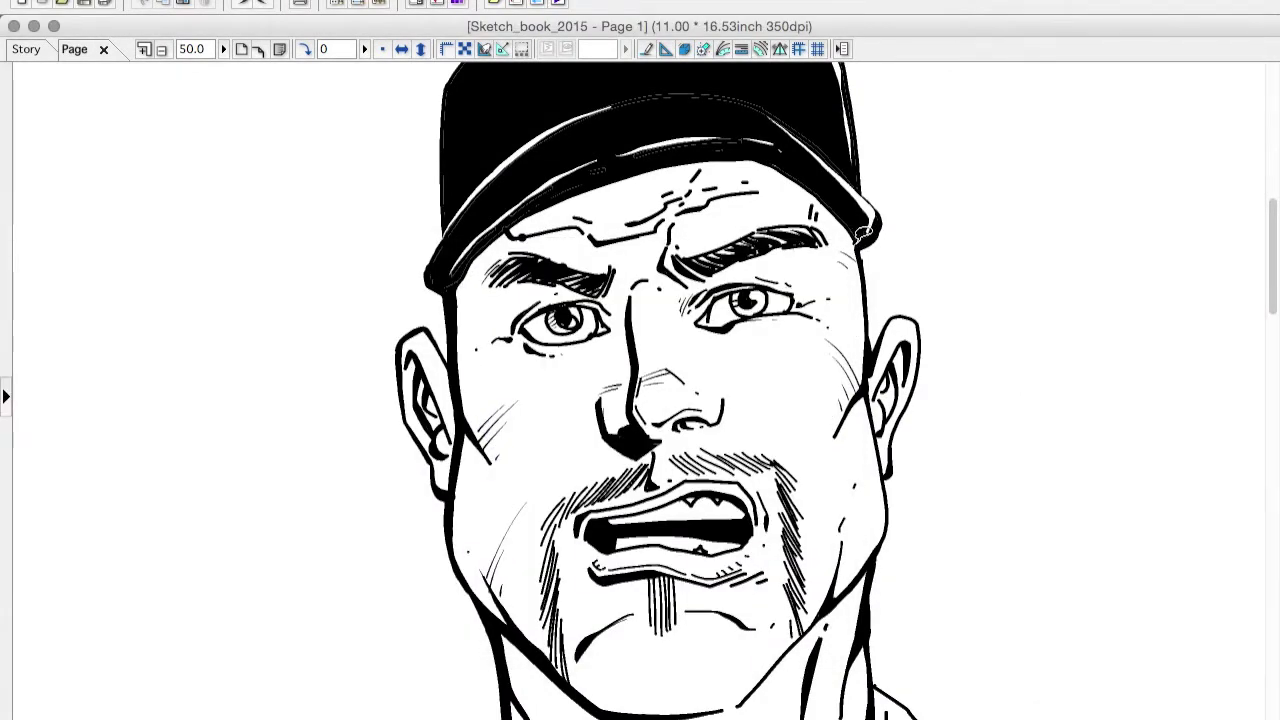
mouse_move(865, 232)
mouse_down()
mouse_move(636, 440)
mouse_move(548, 560)
mouse_move(456, 507)
mouse_move(403, 360)
mouse_move(450, 290)
mouse_move(866, 228)
mouse_up()
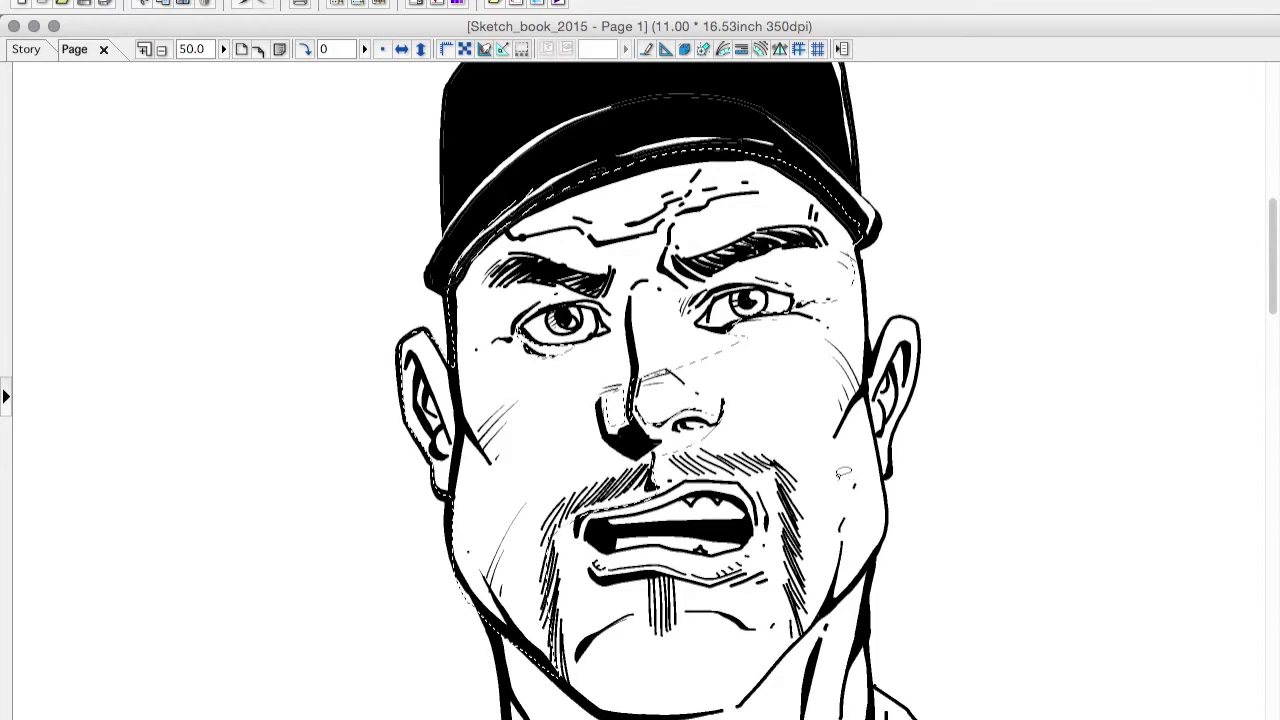
mouse_move(642, 640)
mouse_down()
mouse_move(630, 705)
mouse_move(560, 620)
mouse_move(440, 250)
mouse_up()
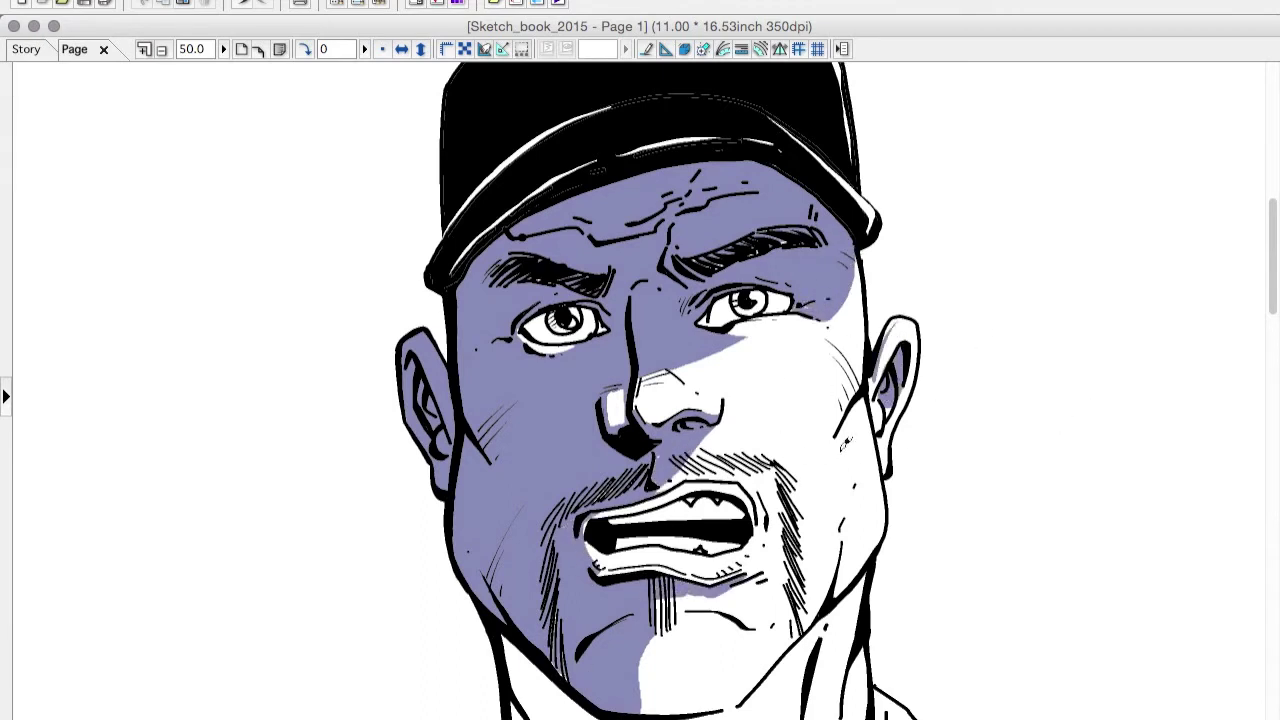
scroll(708, 312, down, 8)
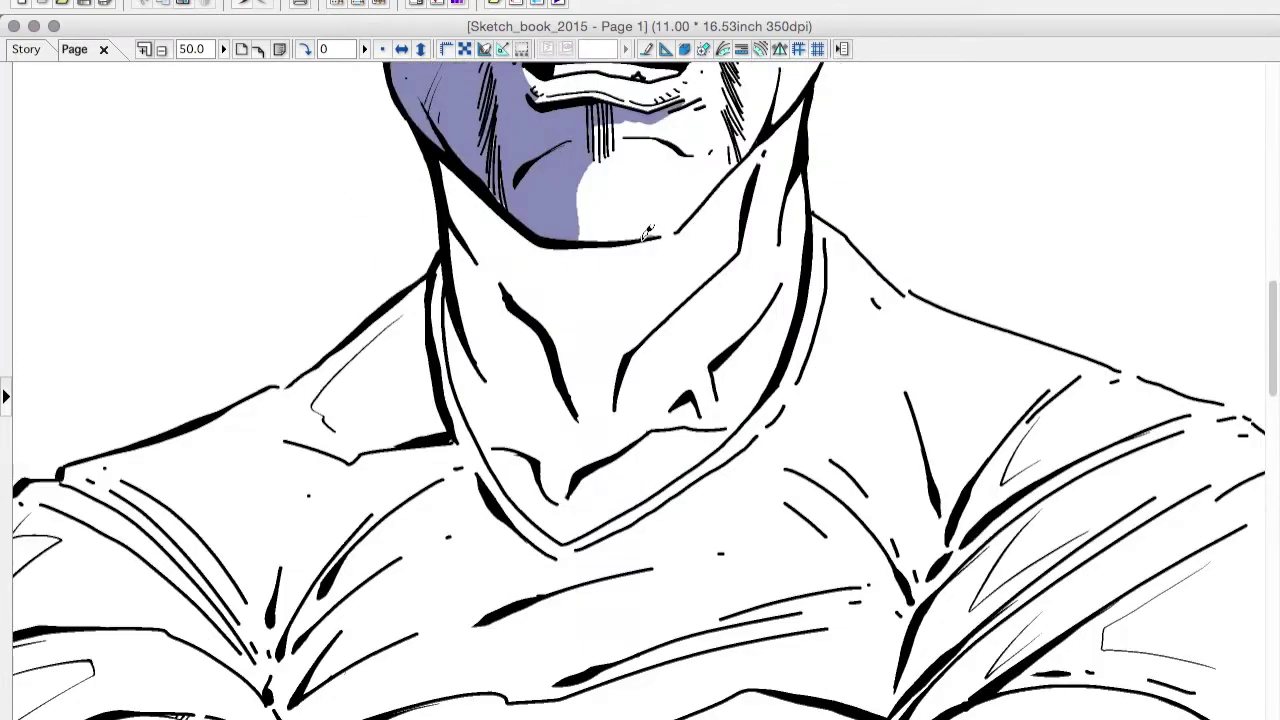
Lasso-fill lavender shadow on the chin, neck, left shoulder and the folds along the shoulder line.
drag(676, 133, 643, 207)
key(super+minus)
key(super+minus)
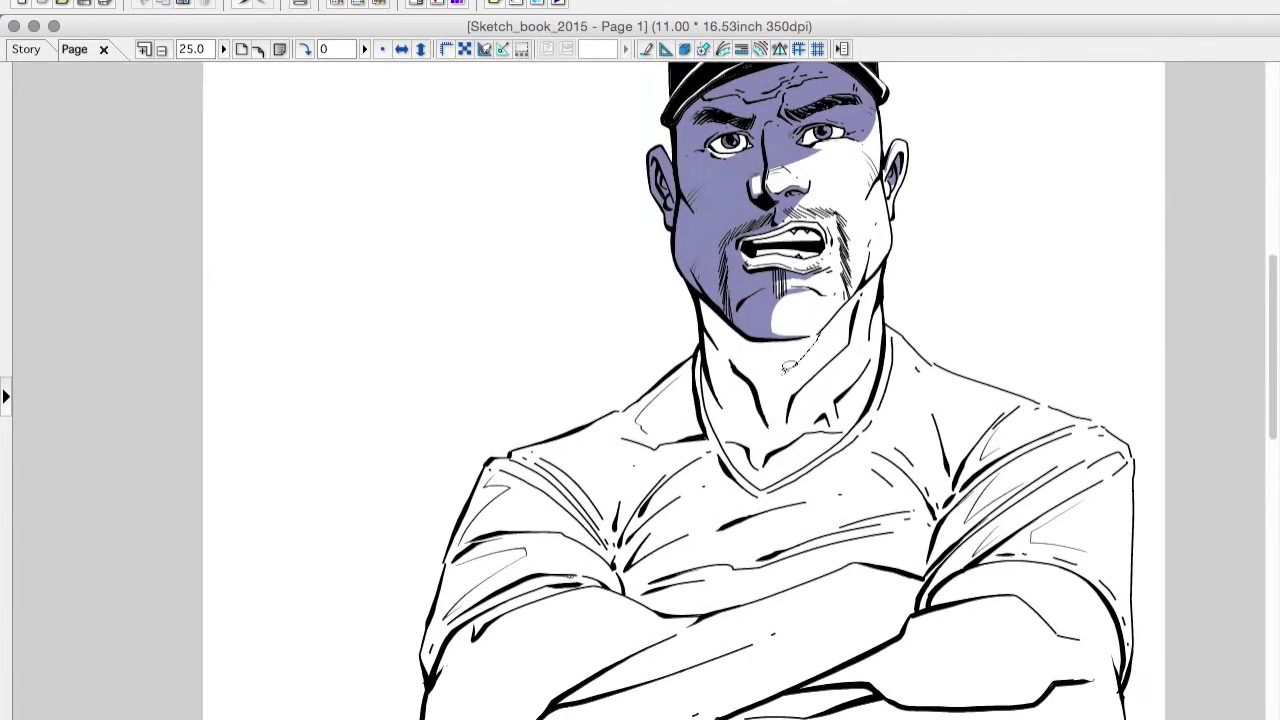
mouse_move(655, 376)
mouse_down()
mouse_move(695, 285)
mouse_move(826, 326)
mouse_move(1086, 260)
mouse_move(963, 518)
mouse_up()
key(super+plus)
key(super+plus)
key(super+plus)
key(super+minus)
key(super+minus)
key(super+minus)
key(super+plus)
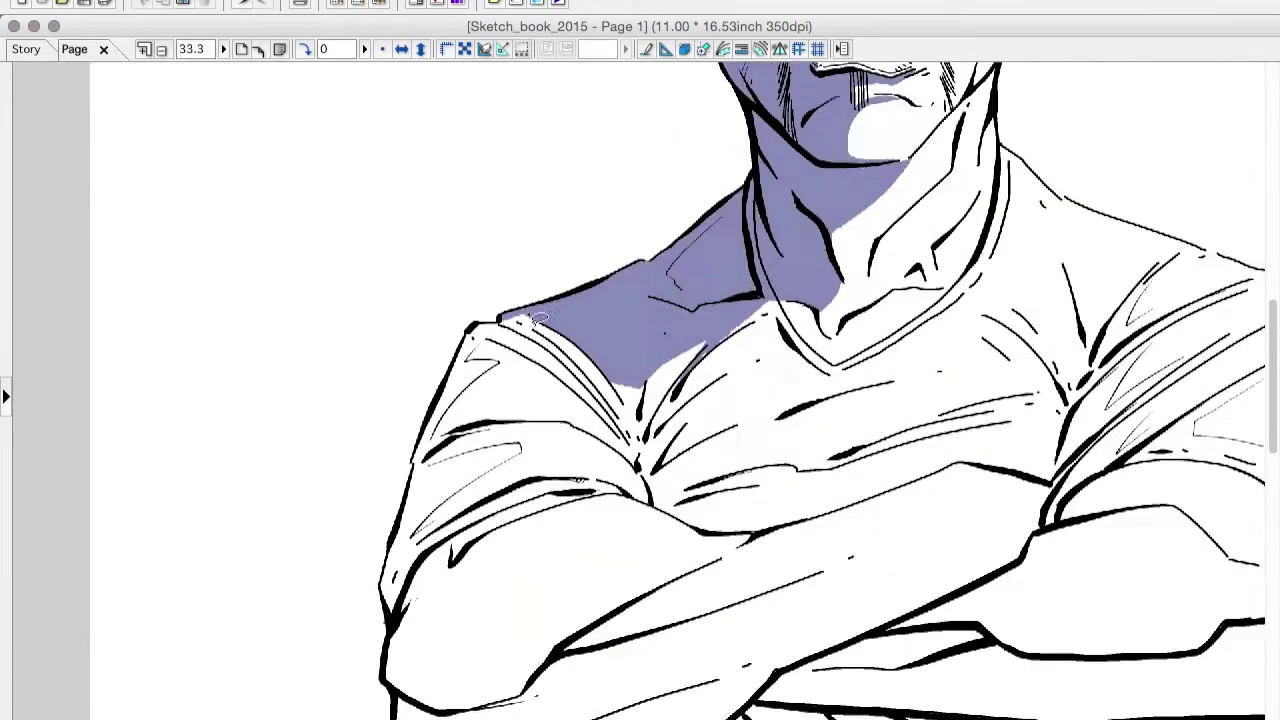
key(super+plus)
mouse_move(412, 282)
mouse_down()
mouse_move(630, 460)
mouse_move(620, 430)
mouse_move(643, 497)
mouse_move(785, 345)
mouse_up()
drag(640, 485, 742, 310)
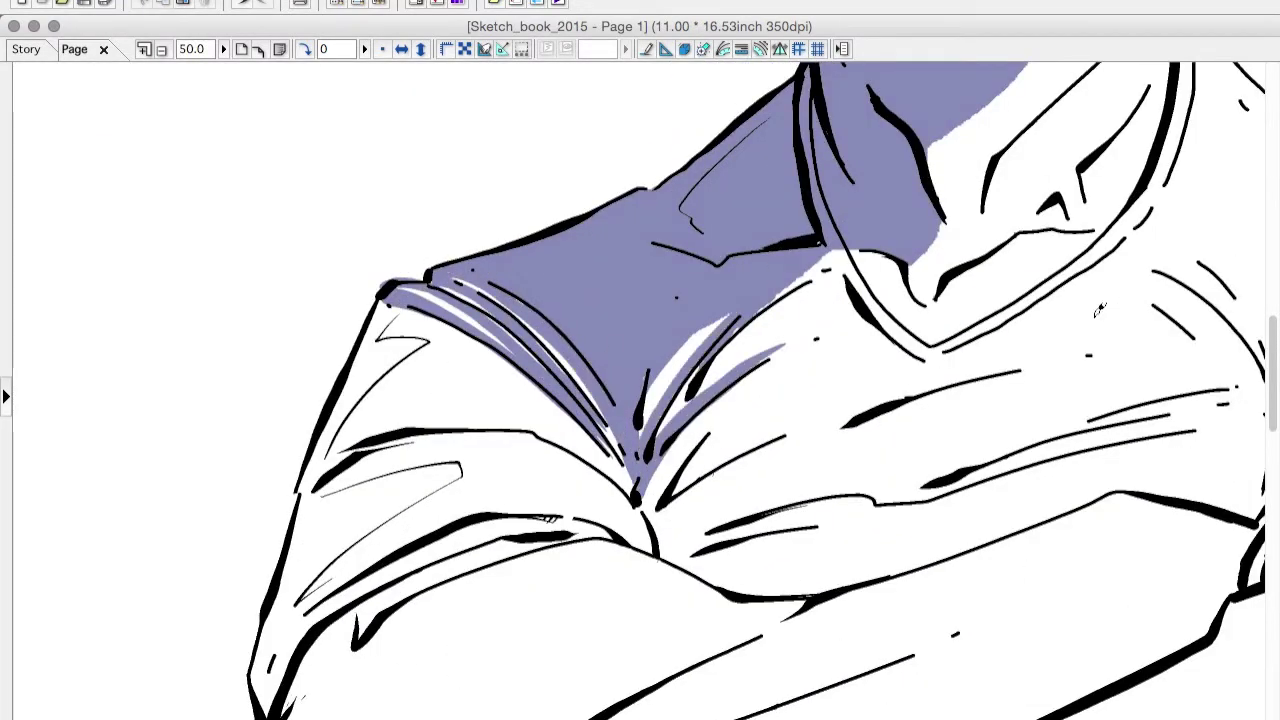
Shade the upper sleeve, top of the forearm, collar folds and neck strip beside the jaw.
drag(298, 603, 258, 708)
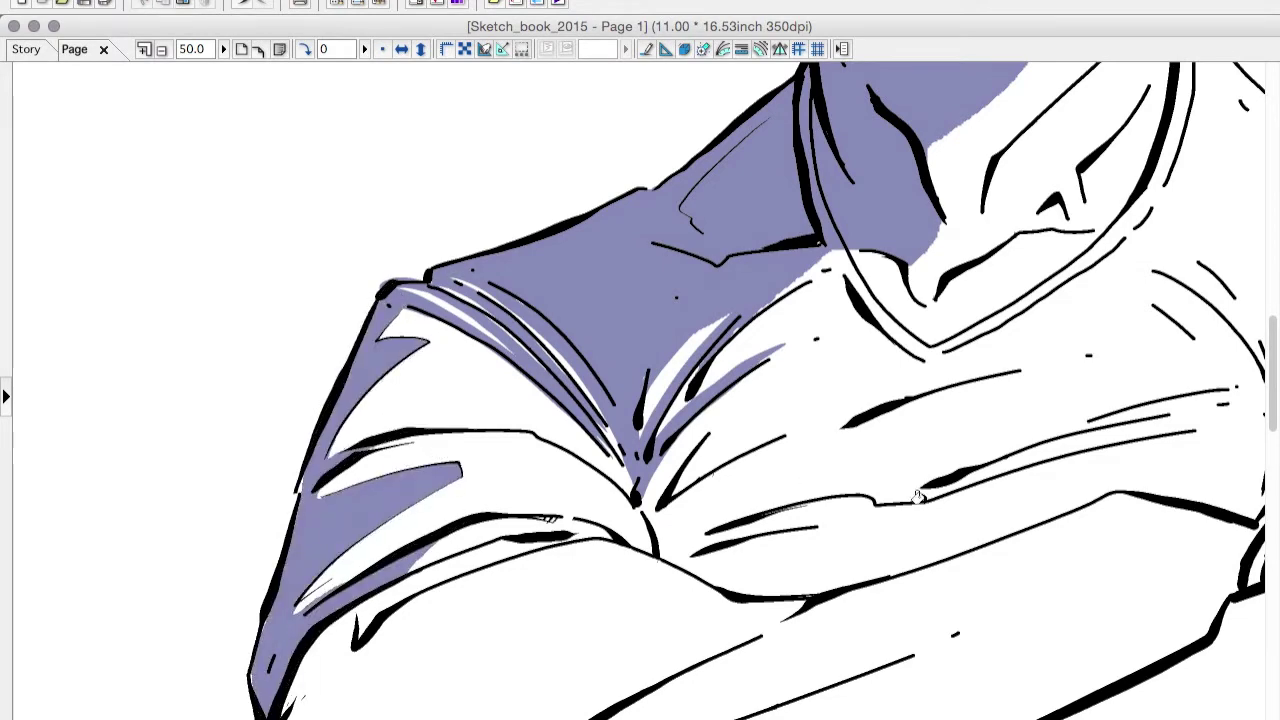
drag(410, 533, 551, 500)
scroll(971, 517, down, 1)
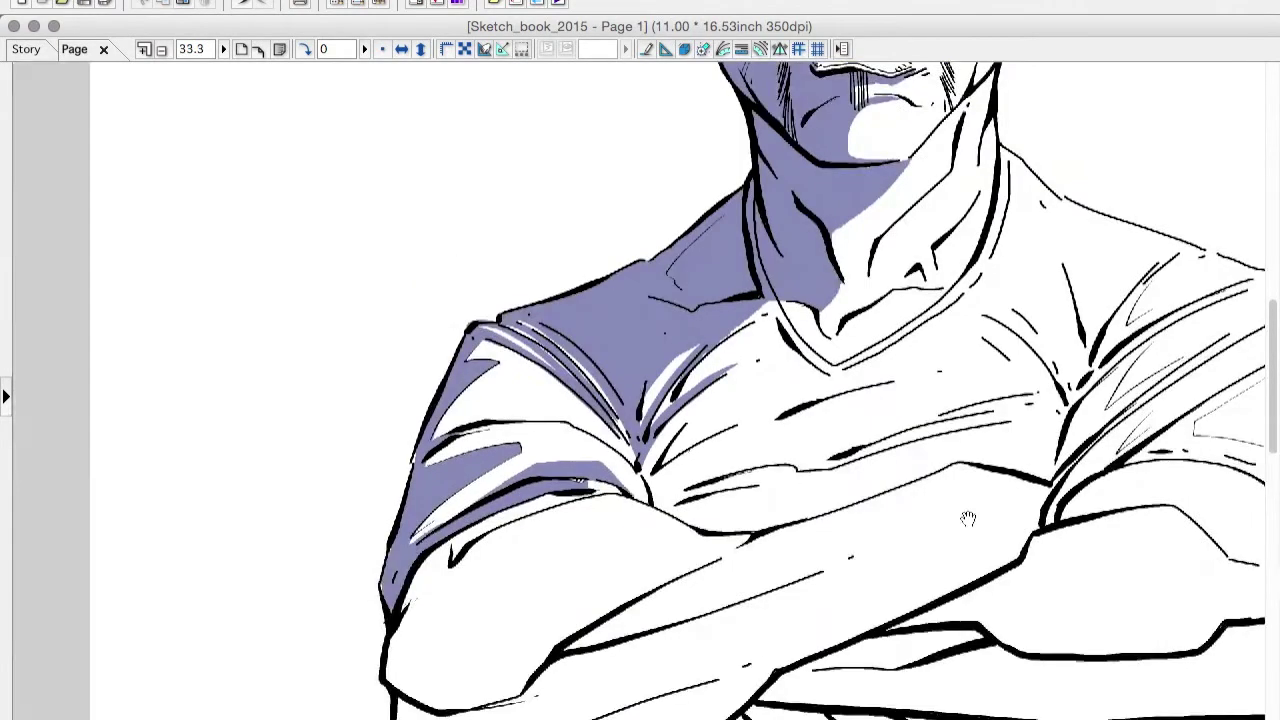
scroll(893, 585, up, 2)
drag(900, 585, 880, 612)
drag(790, 512, 750, 650)
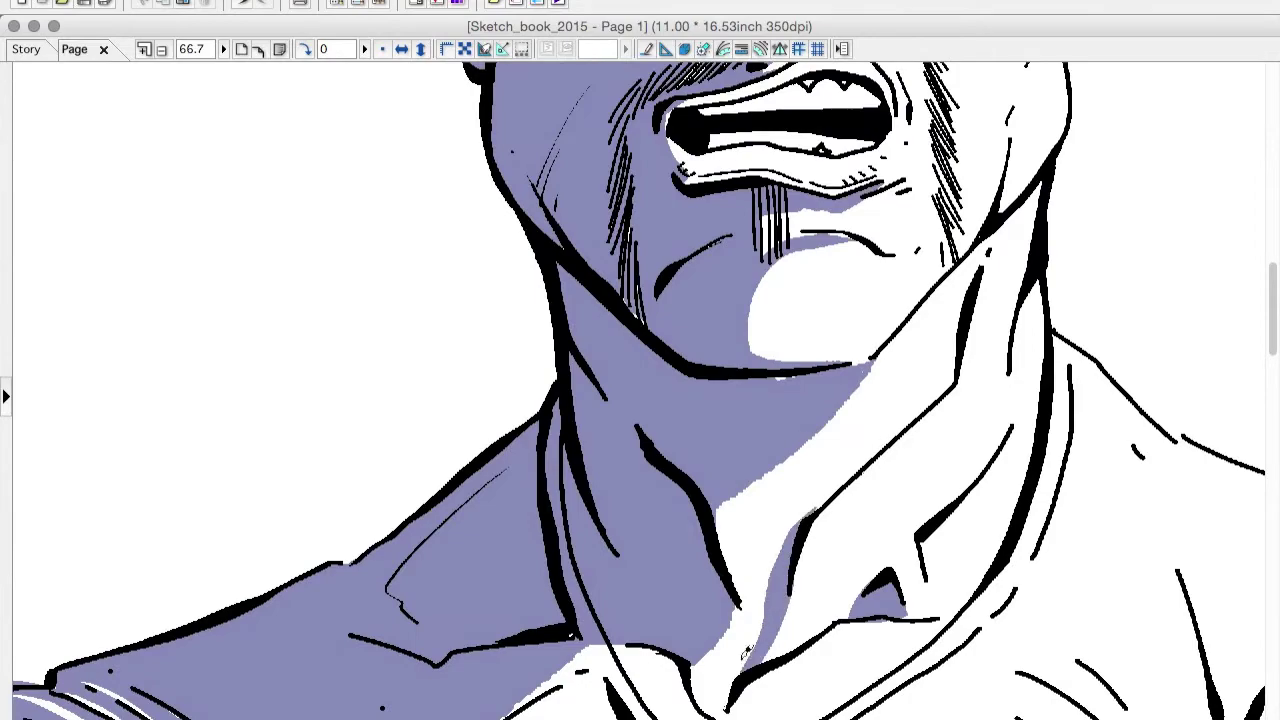
mouse_move(1035, 190)
mouse_down()
mouse_move(1060, 378)
mouse_move(840, 368)
mouse_up()
scroll(850, 450, down, 2)
scroll(857, 551, down, 1)
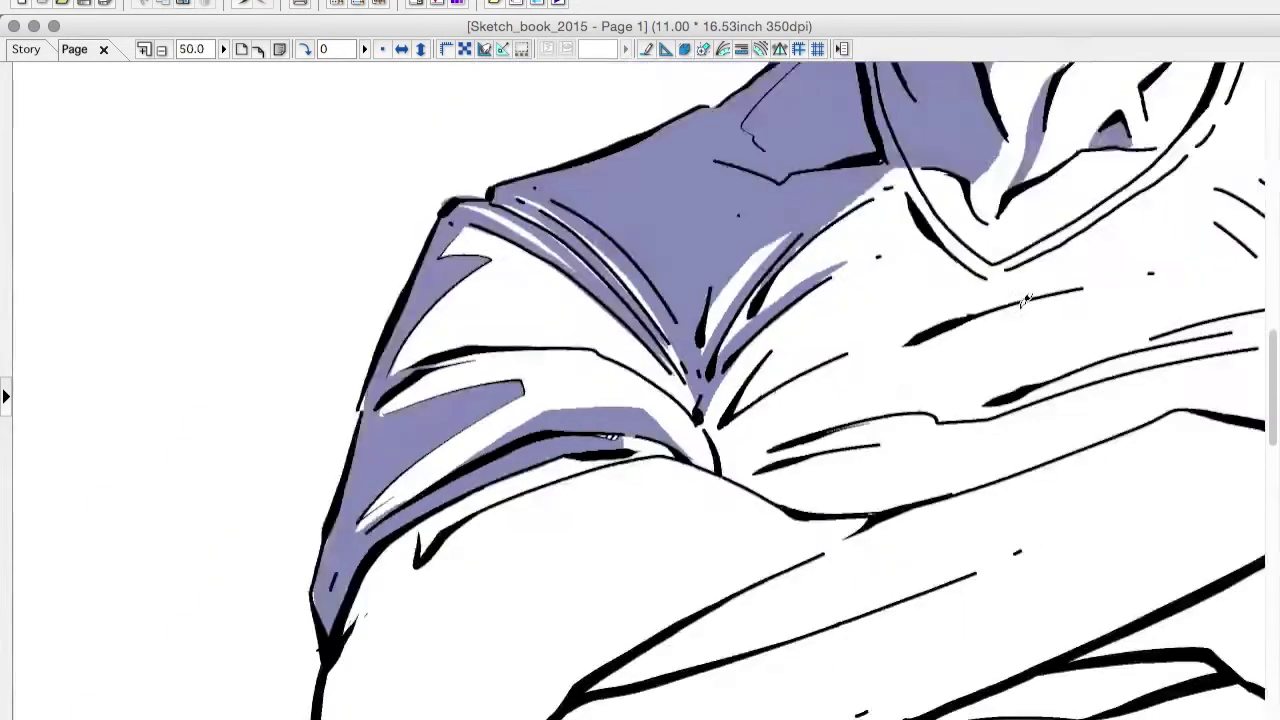
scroll(948, 542, up, 1)
scroll(948, 542, down, 1)
Fill a lavender shadow on the forearm and along the lower sleeve strip.
mouse_move(520, 468)
mouse_down()
mouse_move(900, 290)
mouse_move(600, 230)
mouse_move(610, 508)
mouse_move(757, 514)
mouse_move(514, 634)
mouse_move(520, 523)
mouse_up()
mouse_move(1035, 452)
mouse_down()
mouse_move(880, 360)
mouse_move(640, 440)
mouse_up()
scroll(1091, 491, down, 3)
mouse_move(509, 380)
mouse_down()
mouse_move(632, 292)
mouse_move(400, 352)
mouse_up()
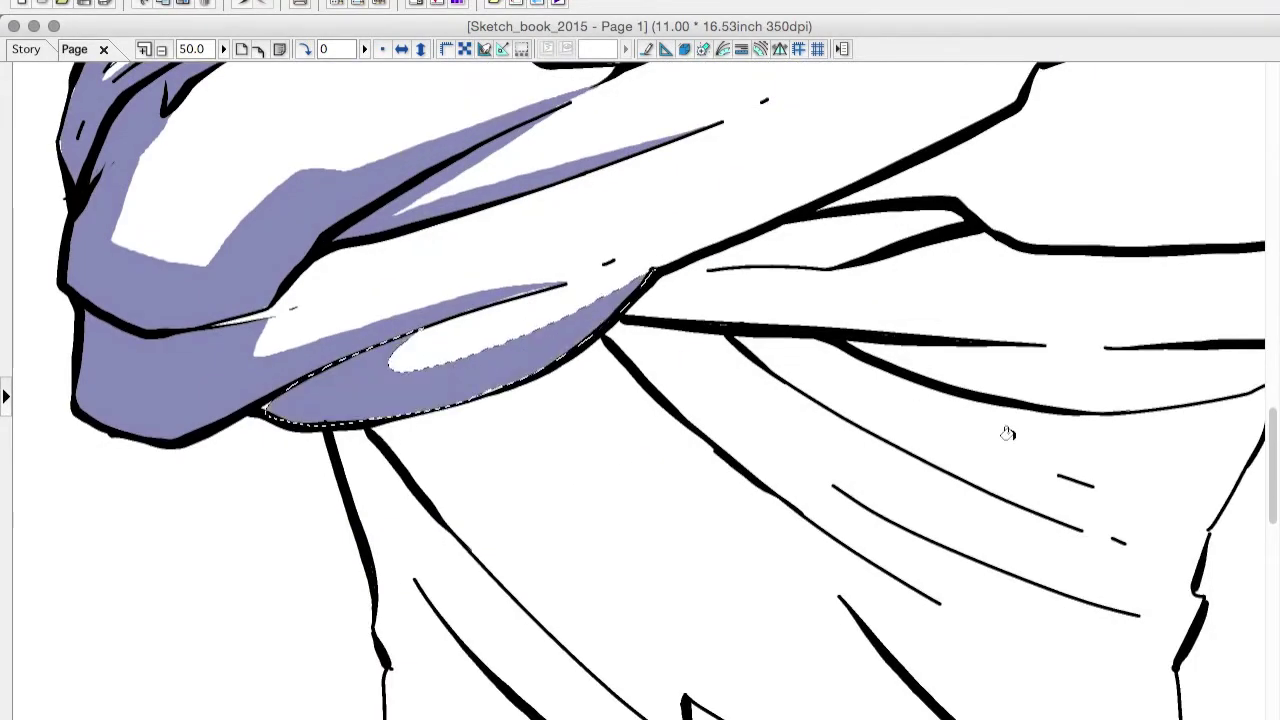
scroll(1006, 429, right, 3)
scroll(1006, 429, up, 1)
Shade the sleeve cuff, the elbow area and the shoulder fold strips.
mouse_move(483, 412)
mouse_down()
mouse_move(906, 120)
mouse_move(657, 334)
mouse_move(994, 400)
mouse_move(1107, 437)
mouse_move(1160, 425)
mouse_up()
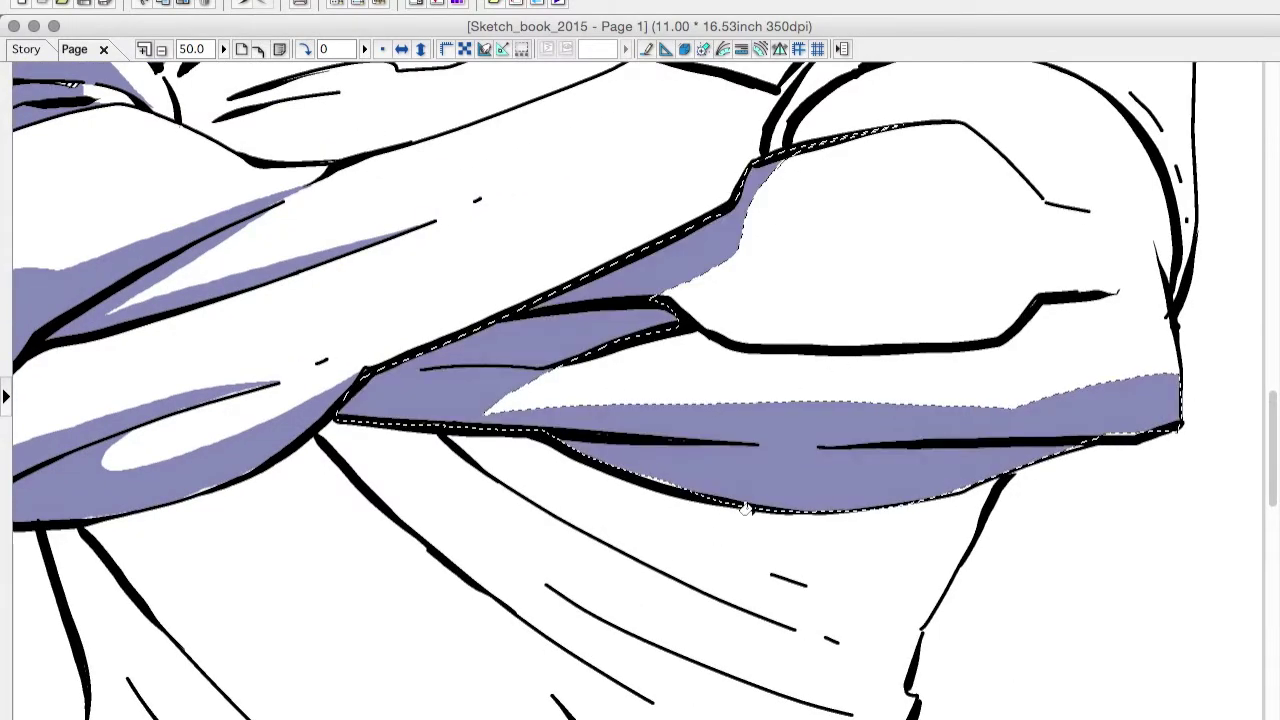
scroll(1000, 430, up, 5)
scroll(1000, 430, right, 3)
mouse_move(894, 451)
mouse_down()
mouse_move(828, 482)
mouse_move(840, 458)
mouse_move(797, 437)
mouse_move(760, 447)
mouse_up()
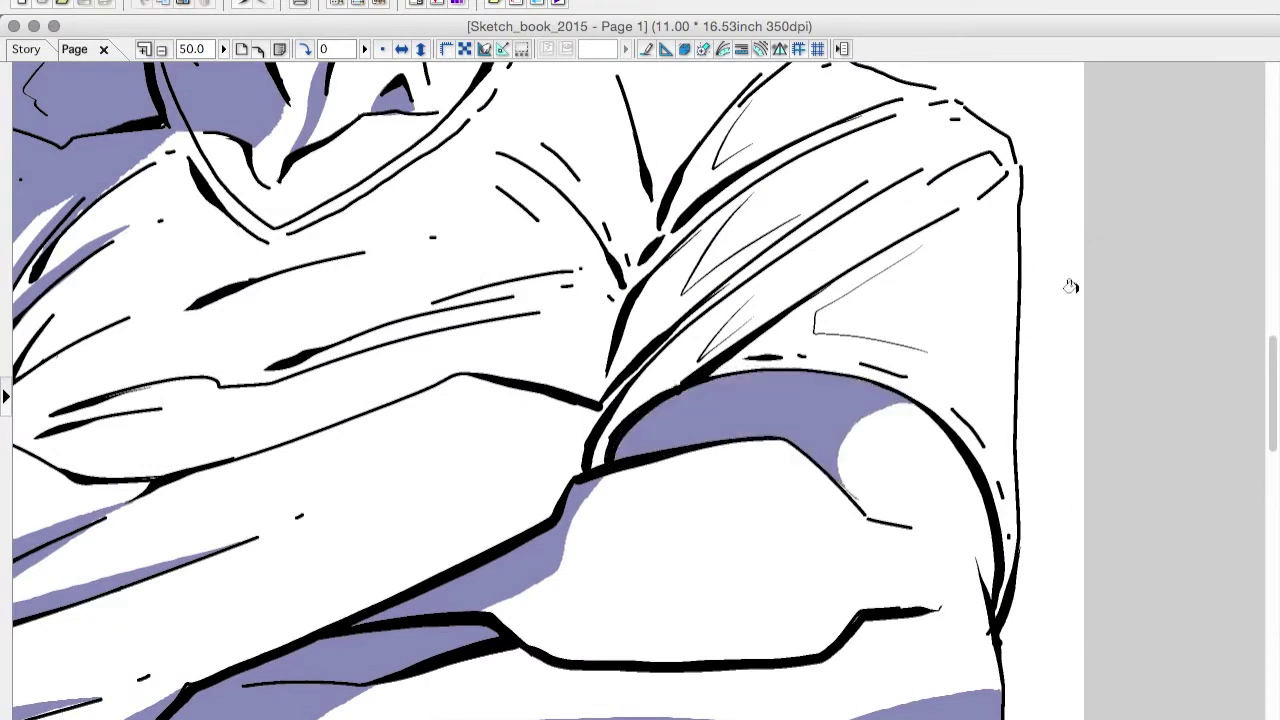
drag(560, 498, 572, 486)
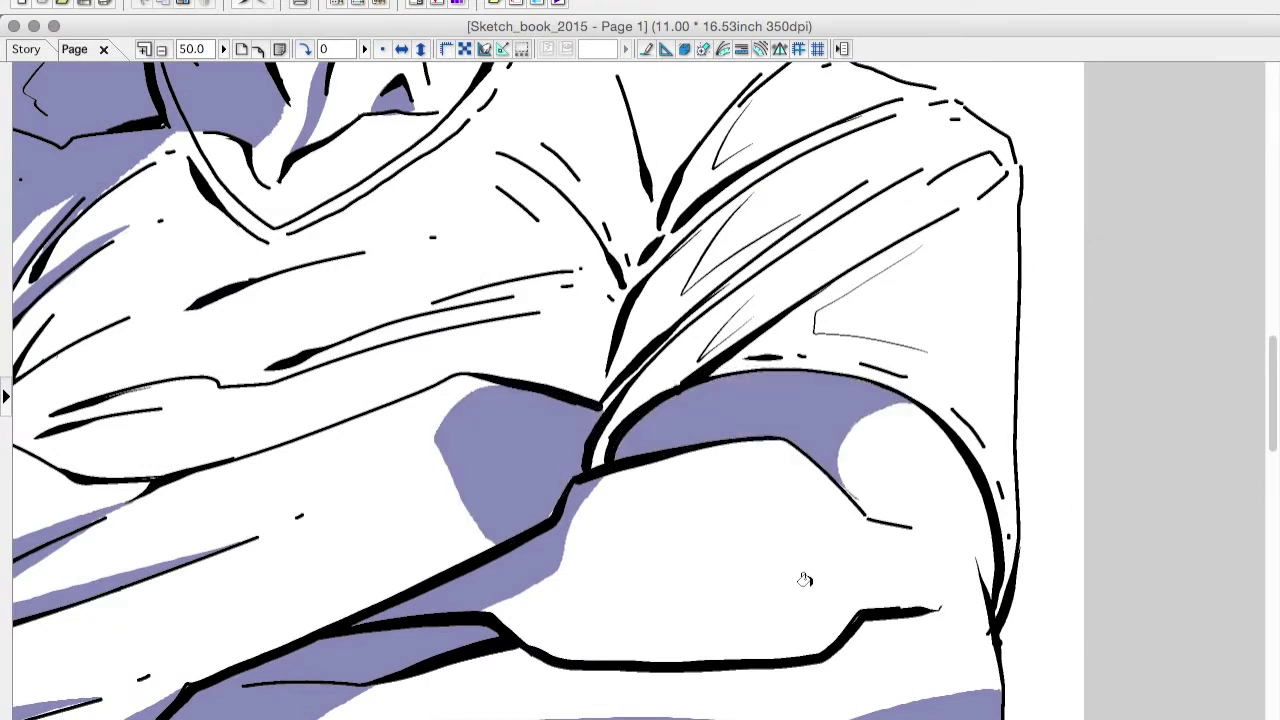
scroll(807, 479, up, 5)
scroll(807, 479, right, 2)
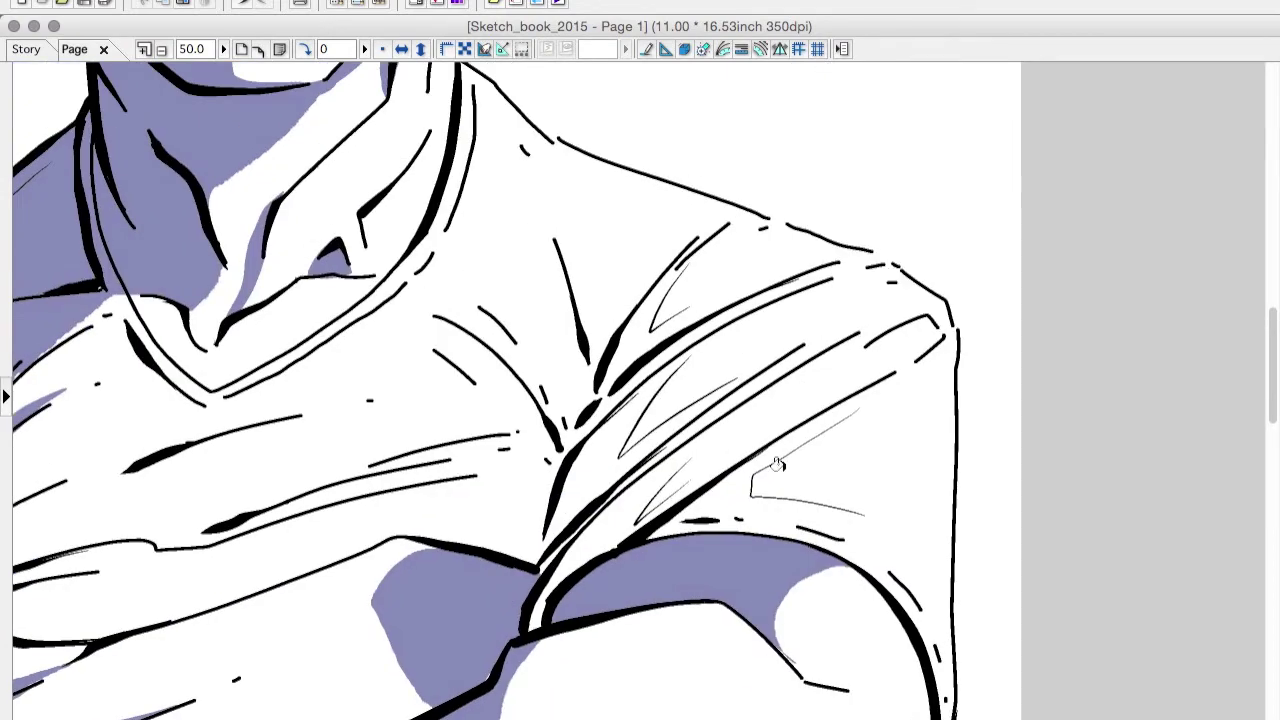
mouse_move(590, 405)
mouse_down()
mouse_move(600, 555)
mouse_move(760, 372)
mouse_move(592, 430)
mouse_move(730, 222)
mouse_up()
scroll(884, 403, left, 3)
scroll(884, 403, up, 1)
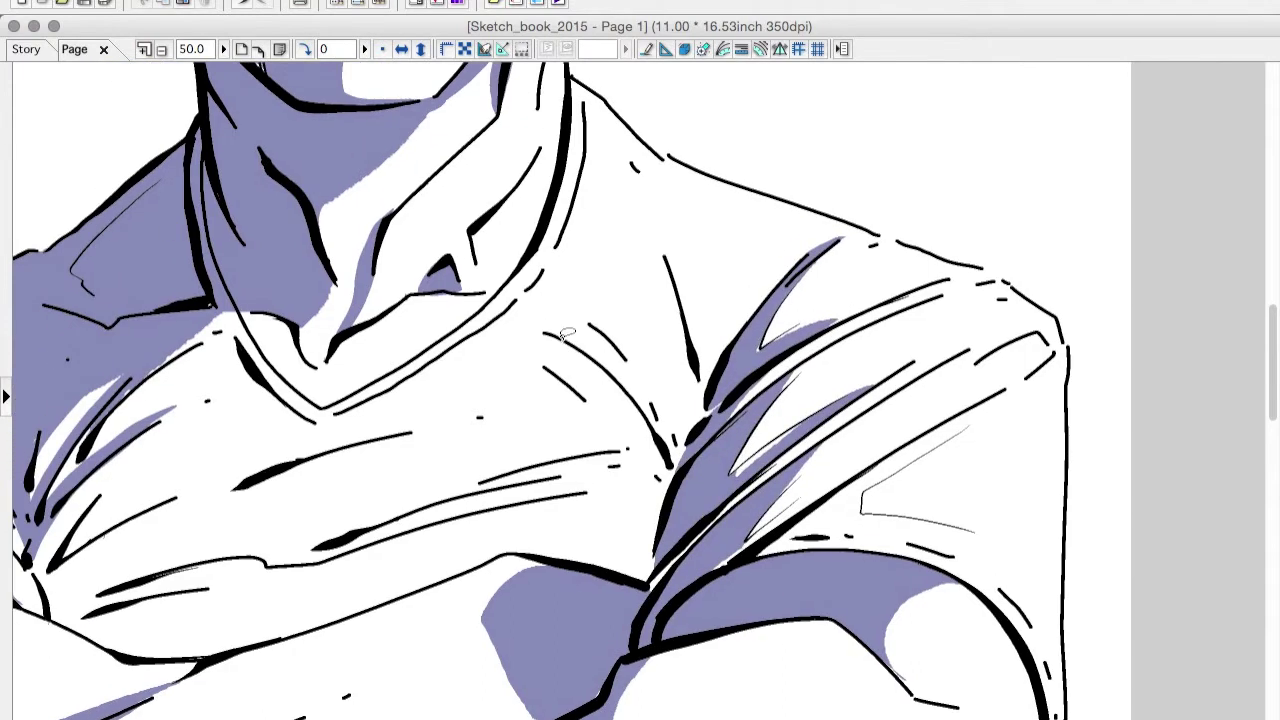
Fill the chest folds with a large lavender shadow plus several smaller fold strips.
mouse_move(768, 287)
mouse_down()
mouse_move(605, 334)
mouse_move(486, 512)
mouse_move(685, 520)
mouse_up()
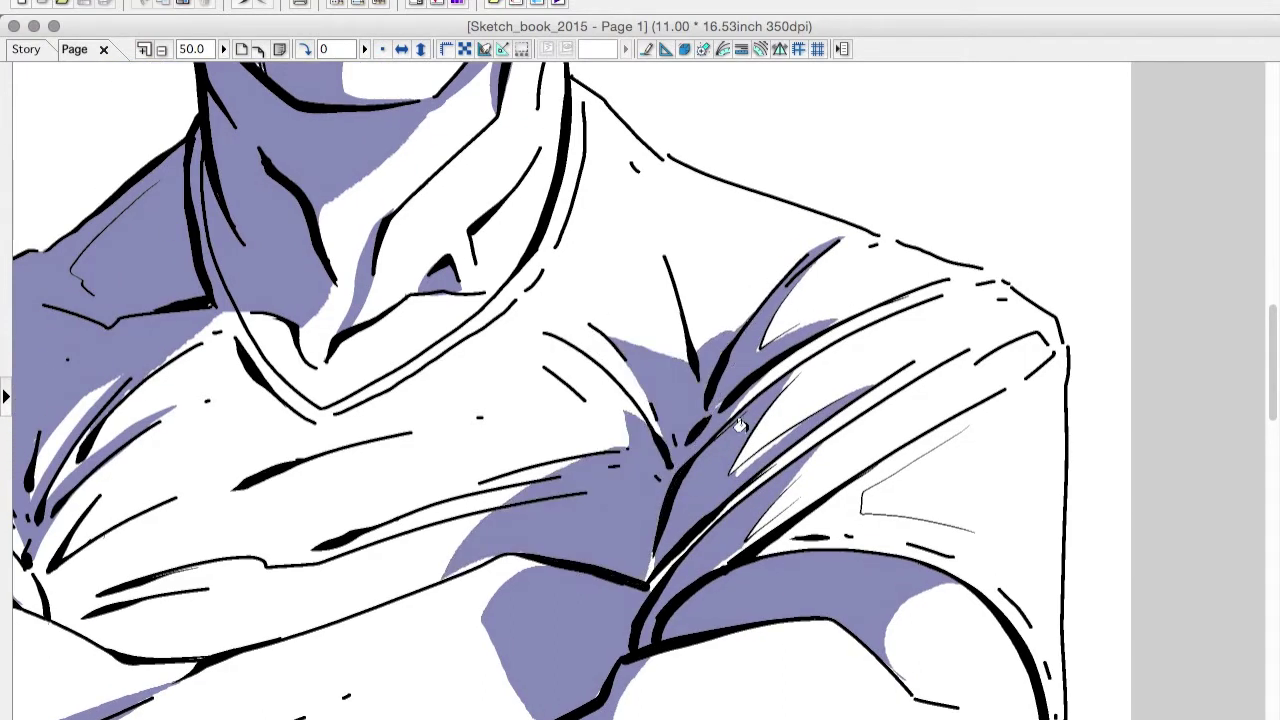
mouse_move(345, 550)
mouse_down()
mouse_move(391, 592)
mouse_move(520, 565)
mouse_up()
drag(620, 458, 470, 486)
drag(640, 418, 550, 322)
drag(700, 236, 660, 432)
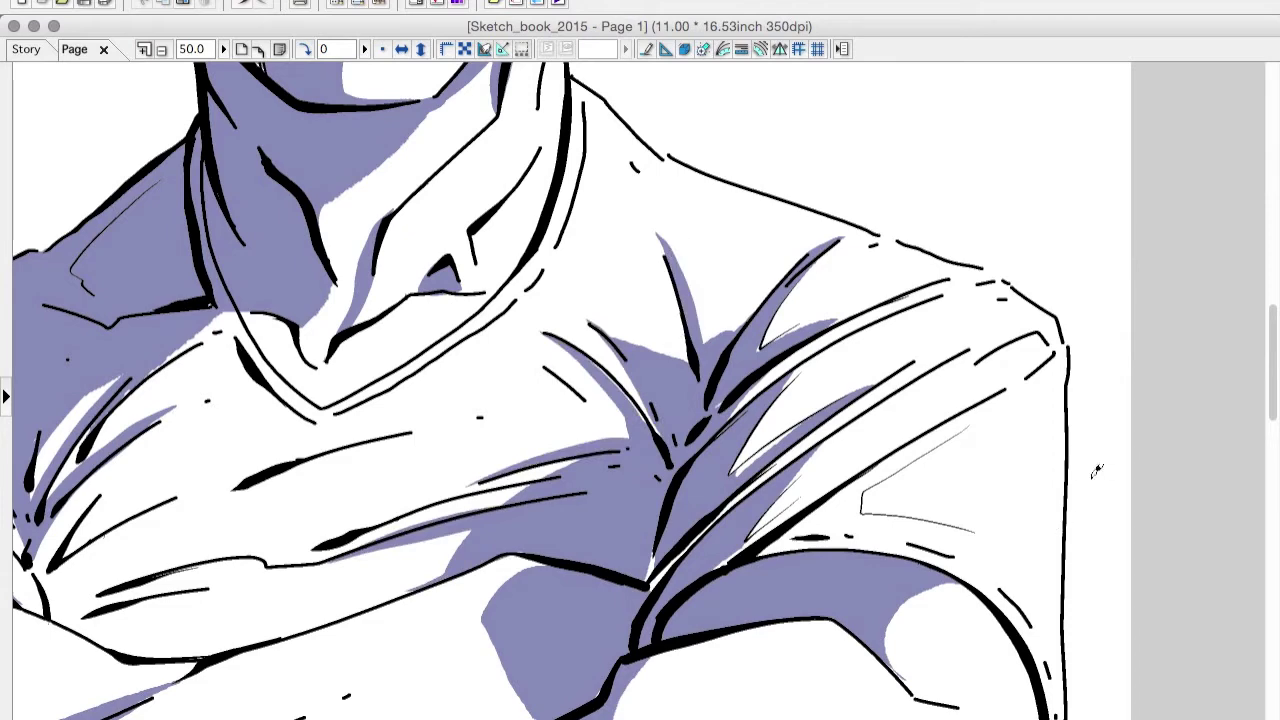
scroll(742, 557, left, 7)
scroll(742, 557, down, 1)
mouse_move(535, 615)
mouse_down()
mouse_move(350, 480)
mouse_move(325, 580)
mouse_move(470, 630)
mouse_move(545, 620)
mouse_up()
Shade the lower chest fold and the lower shirt down to just above the belt.
key(ctrl+minus)
mouse_move(466, 553)
mouse_down()
mouse_move(733, 527)
mouse_move(658, 464)
mouse_move(873, 492)
mouse_up()
mouse_move(600, 672)
mouse_down()
mouse_move(505, 535)
mouse_move(440, 540)
mouse_move(590, 640)
mouse_move(700, 540)
mouse_up()
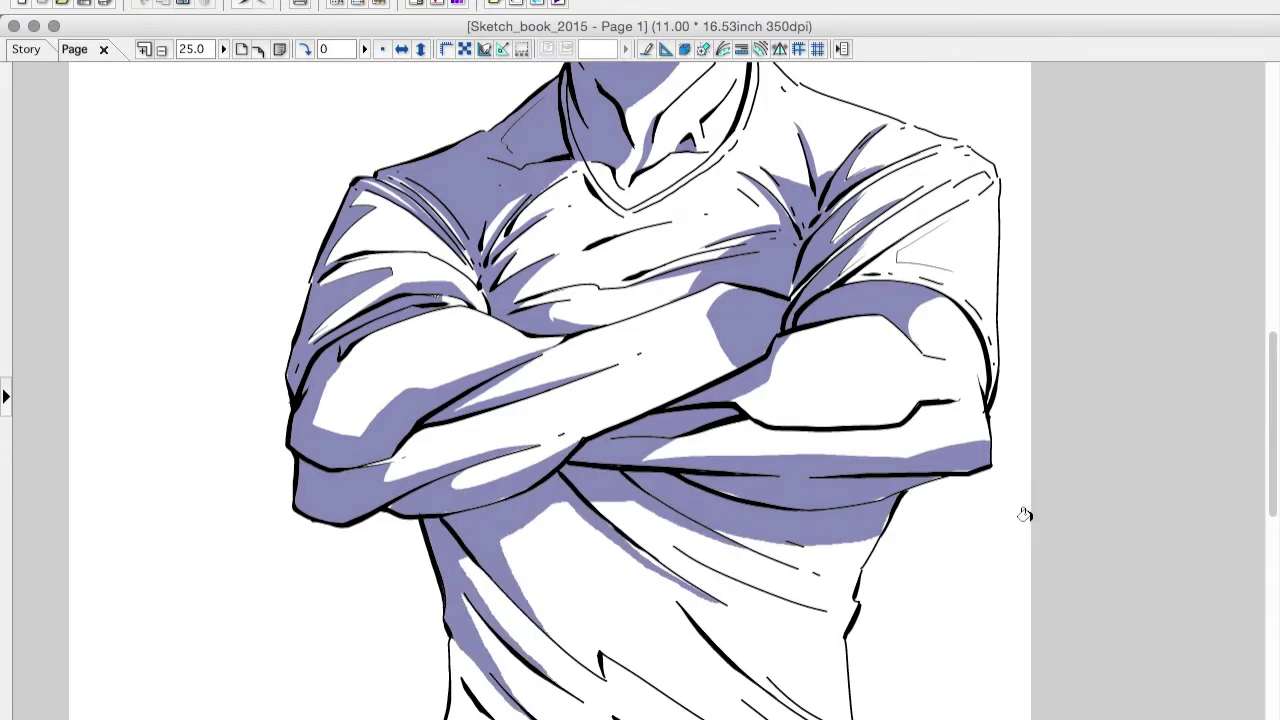
drag(609, 520, 632, 250)
mouse_move(505, 530)
mouse_down()
mouse_move(485, 360)
mouse_move(595, 530)
mouse_up()
key(ctrl+plus)
drag(645, 640, 671, 500)
mouse_move(460, 500)
mouse_down()
mouse_move(314, 391)
mouse_move(470, 500)
mouse_up()
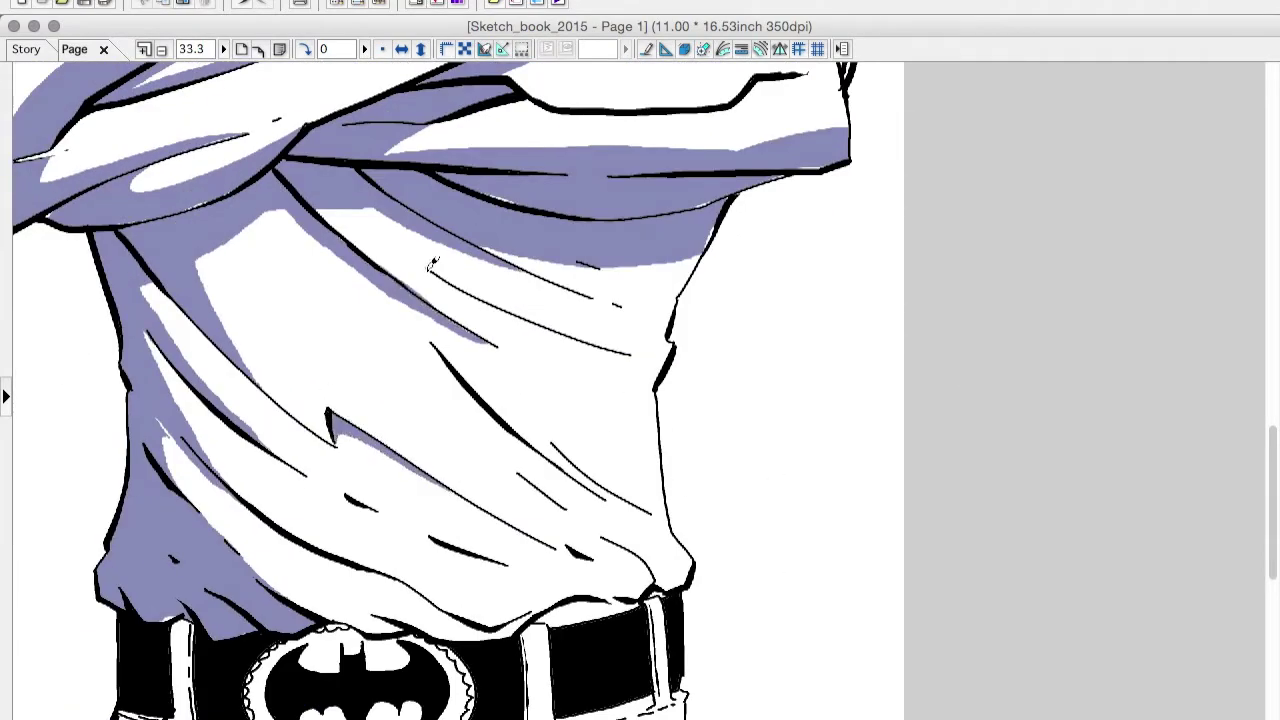
Fill the belt buckle, left jeans, fly edge and the gap under the shirt with lavender.
scroll(920, 237, down, 5)
scroll(920, 237, left, 4)
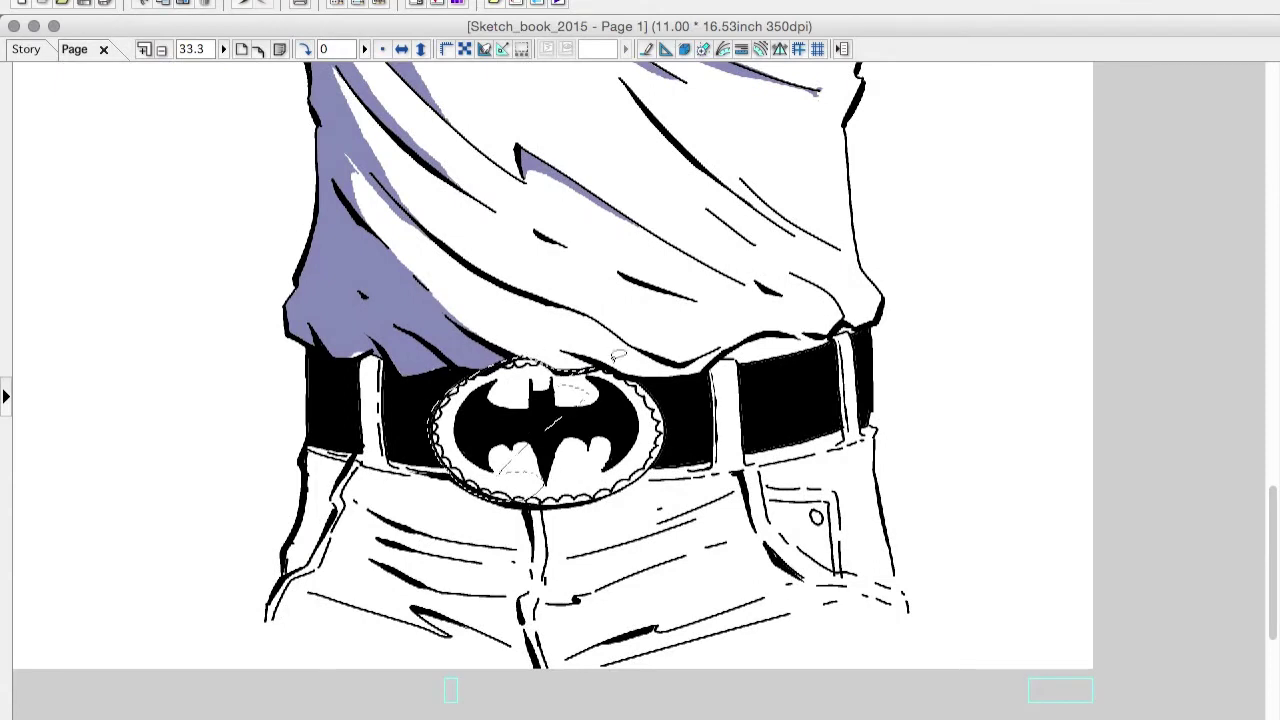
drag(617, 352, 540, 480)
drag(808, 466, 881, 418)
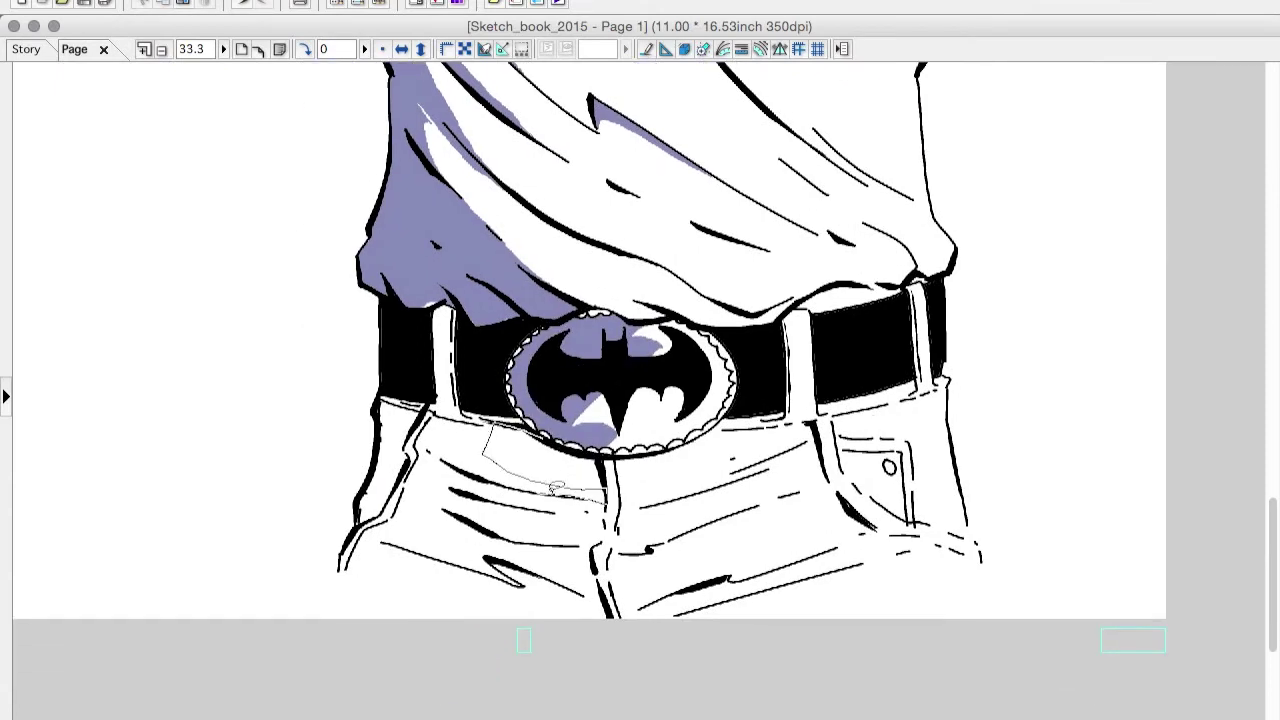
mouse_move(494, 347)
mouse_down()
mouse_move(510, 500)
mouse_move(430, 542)
mouse_up()
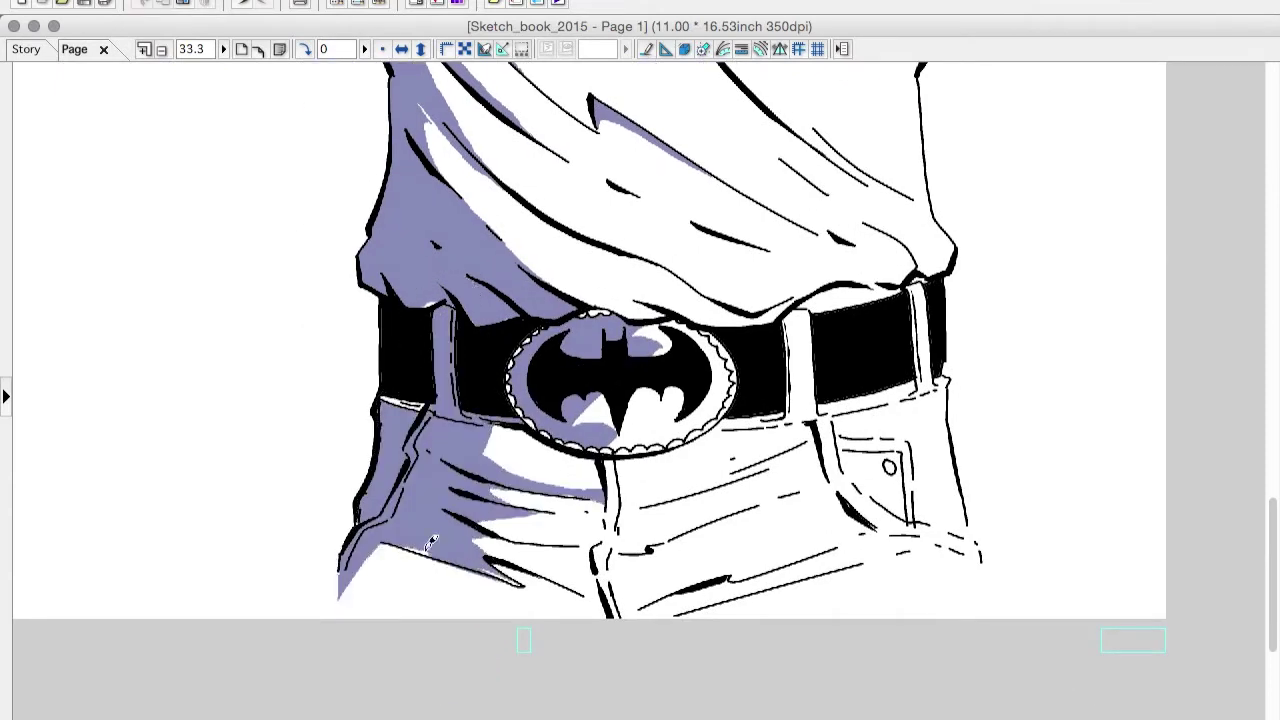
drag(365, 620, 368, 622)
drag(597, 515, 600, 462)
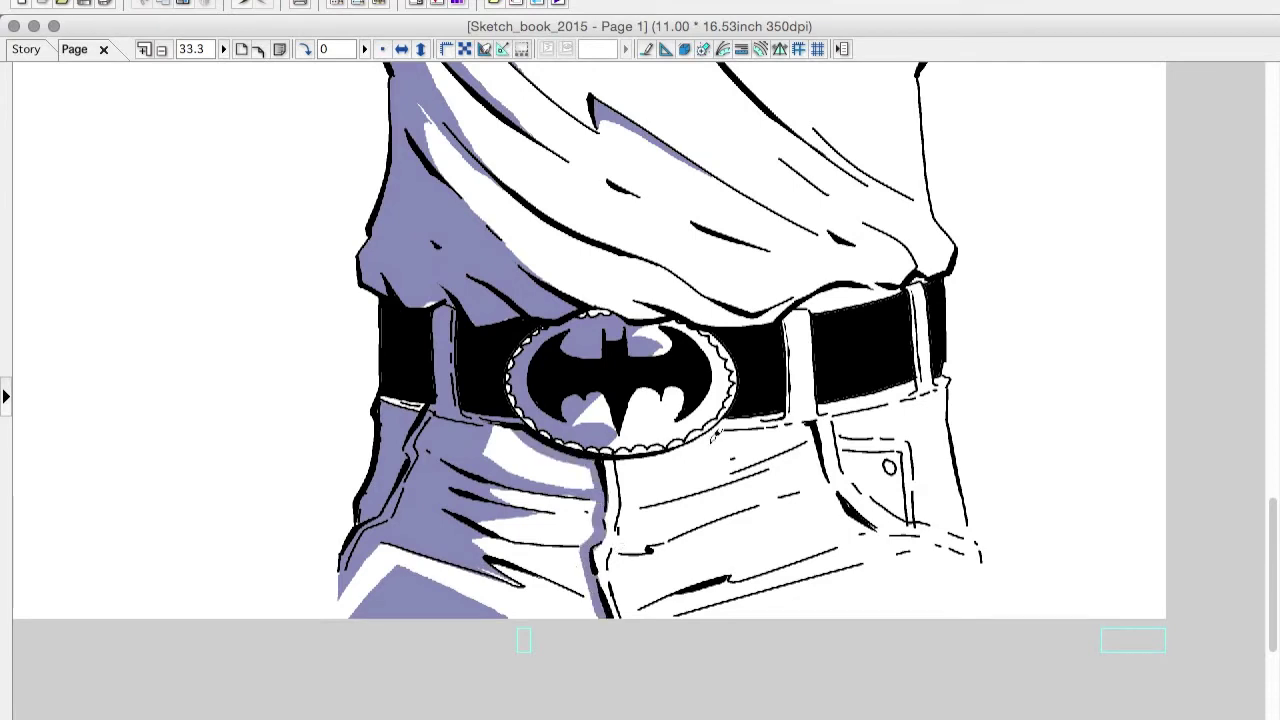
drag(510, 535, 345, 615)
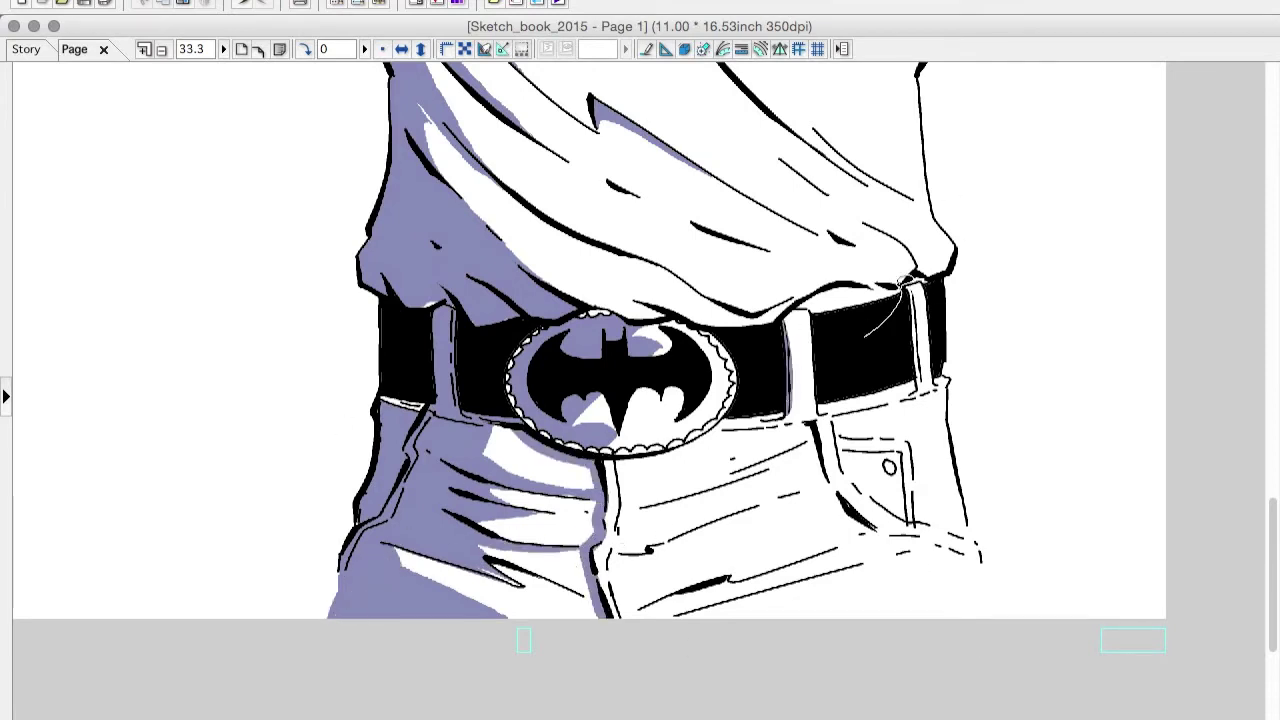
drag(905, 283, 788, 304)
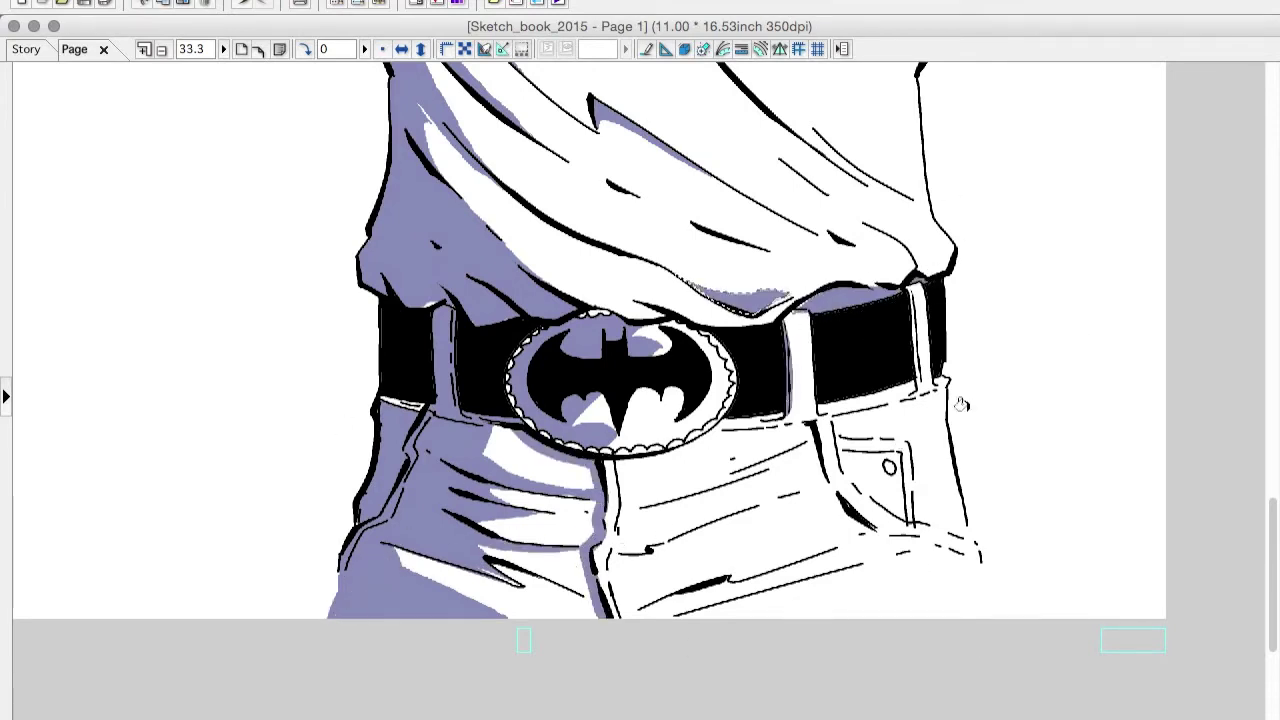
Add lavender streaks in the buckle and shade along the pocket's lower edge.
key(ctrl+plus)
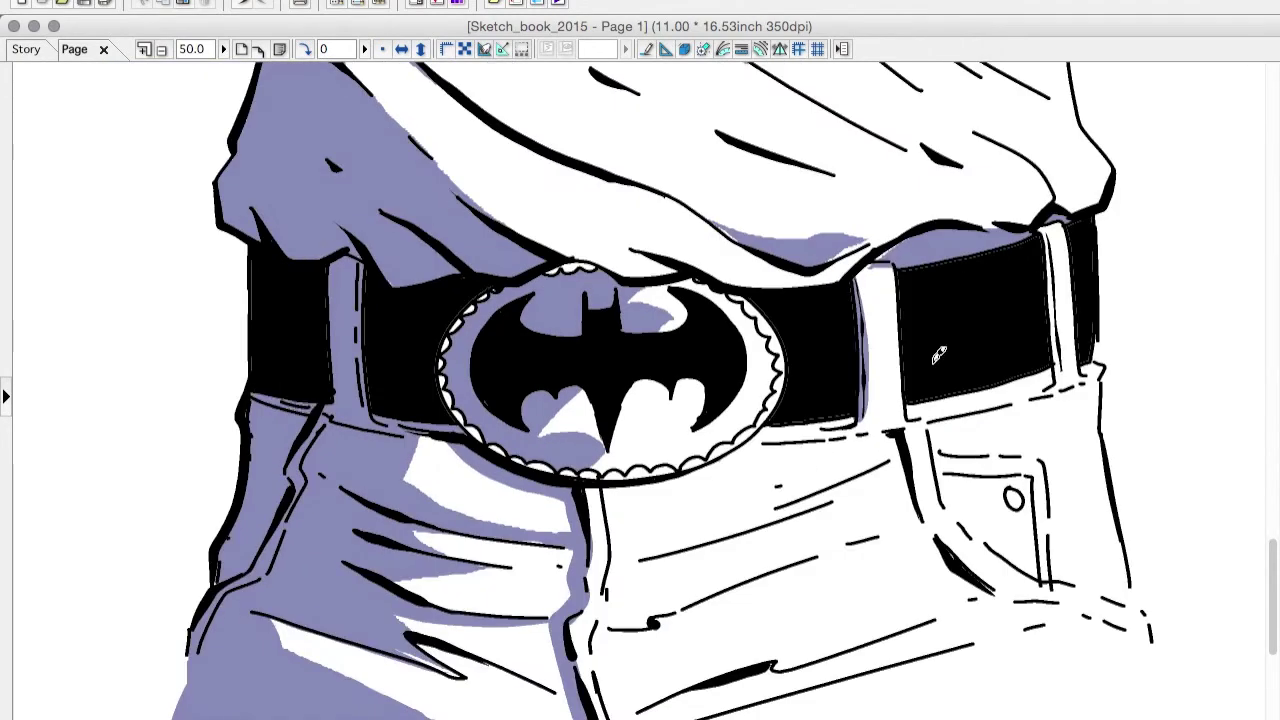
mouse_move(610, 467)
mouse_down()
mouse_move(790, 300)
mouse_move(580, 209)
mouse_up()
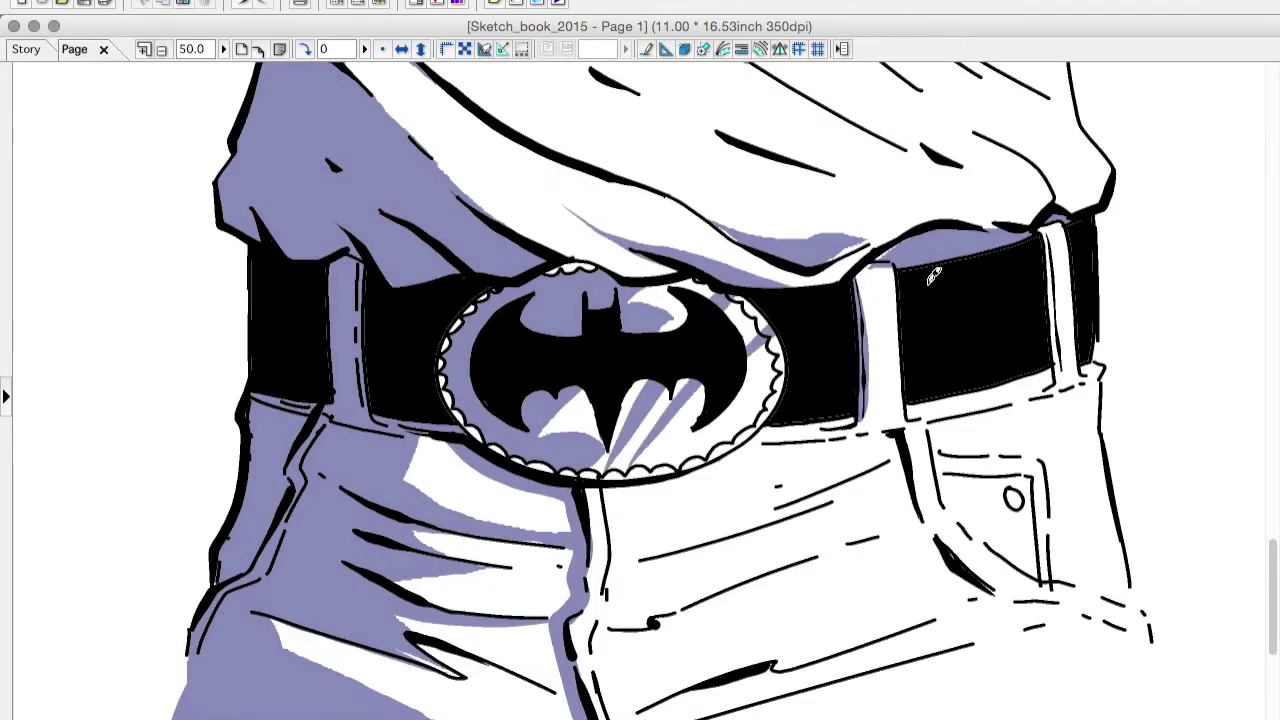
drag(730, 234, 735, 238)
scroll(993, 529, down, 3)
scroll(993, 529, right, 3)
drag(772, 400, 985, 515)
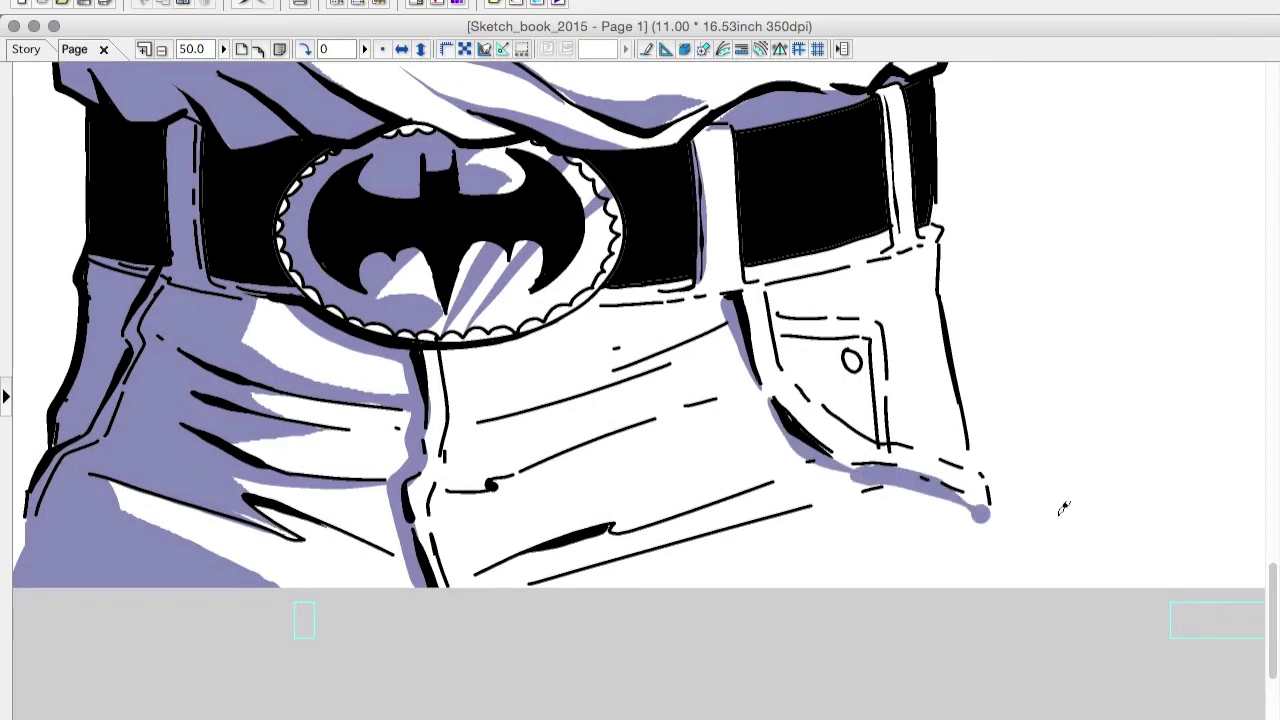
Shade under the trouser fold lines, near the button and along the waistband.
drag(805, 505, 515, 585)
drag(610, 528, 450, 585)
drag(540, 462, 445, 505)
mouse_move(475, 428)
mouse_down()
mouse_move(680, 366)
mouse_move(724, 320)
mouse_up()
drag(930, 245, 775, 292)
key(ctrl+0)
scroll(605, 369, up, 5)
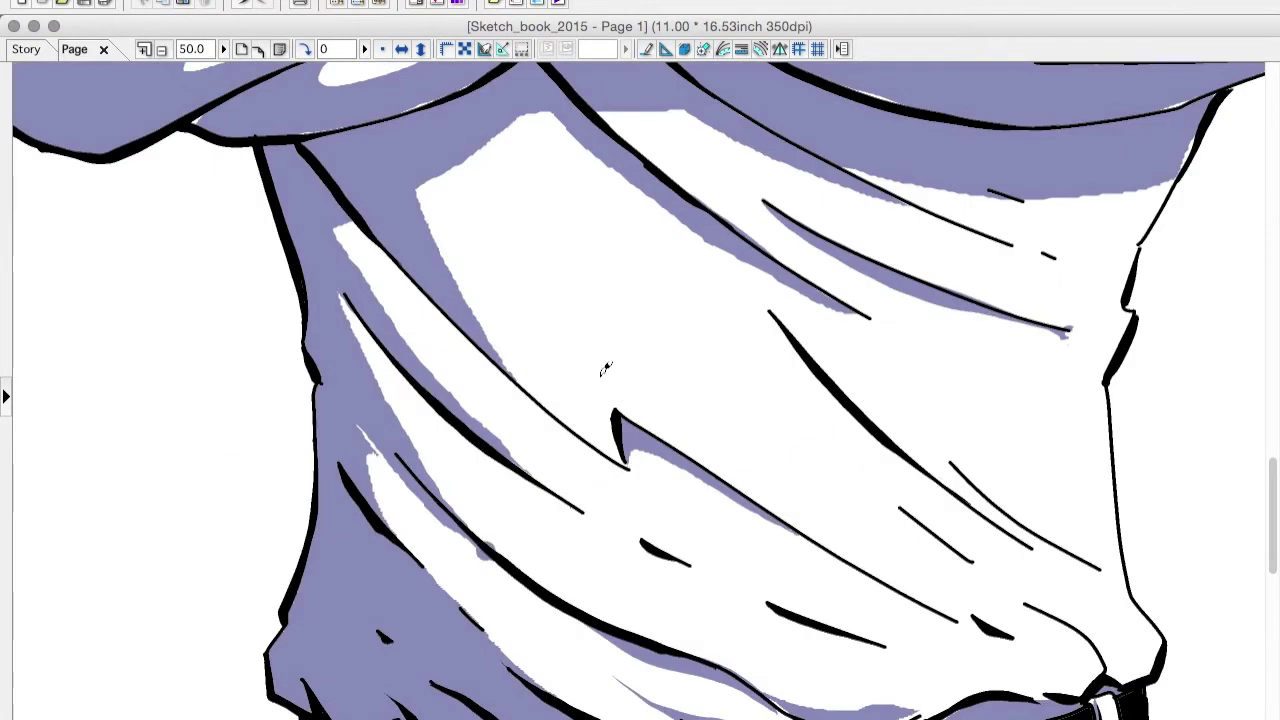
Paint white highlight strokes up the shirt's left edge.
key(Tab)
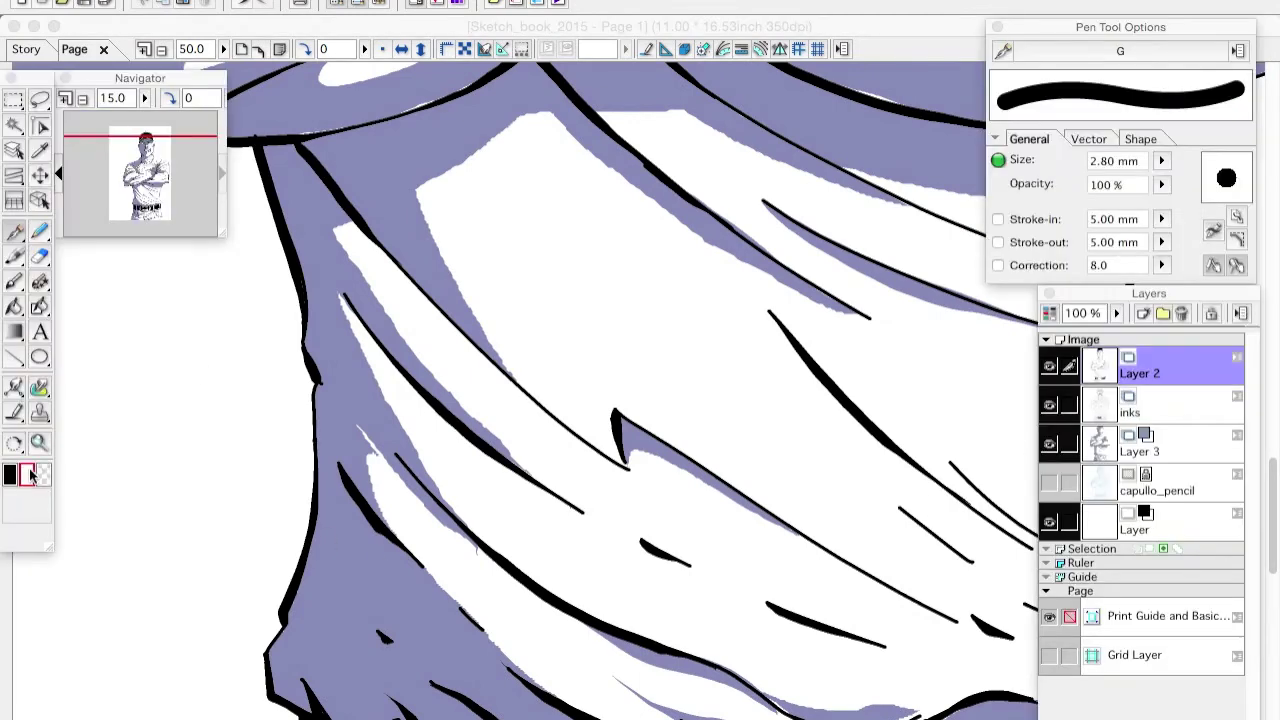
key(Tab)
drag(343, 391, 272, 155)
key(super+z)
drag(375, 450, 278, 166)
drag(395, 535, 318, 388)
drag(292, 684, 328, 435)
Rotate the canvas and paint a white highlight along the sleeve's inner edge.
scroll(340, 358, down, 5)
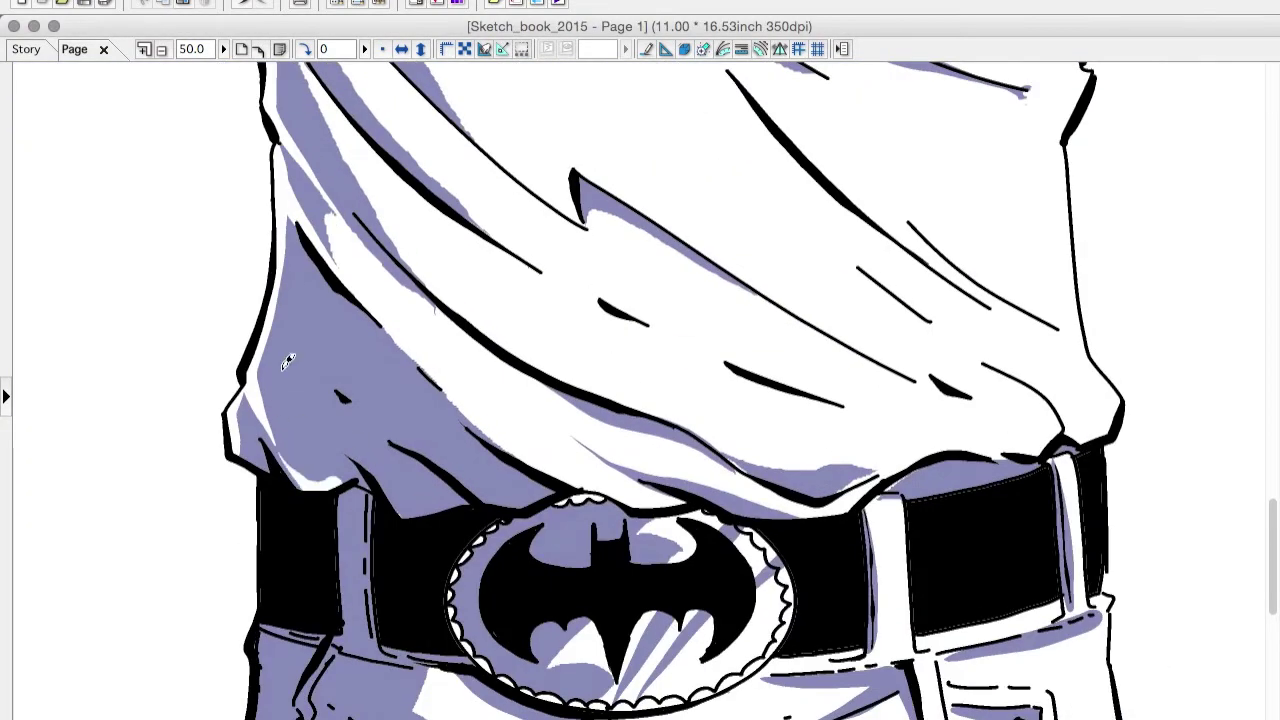
scroll(997, 308, down, 10)
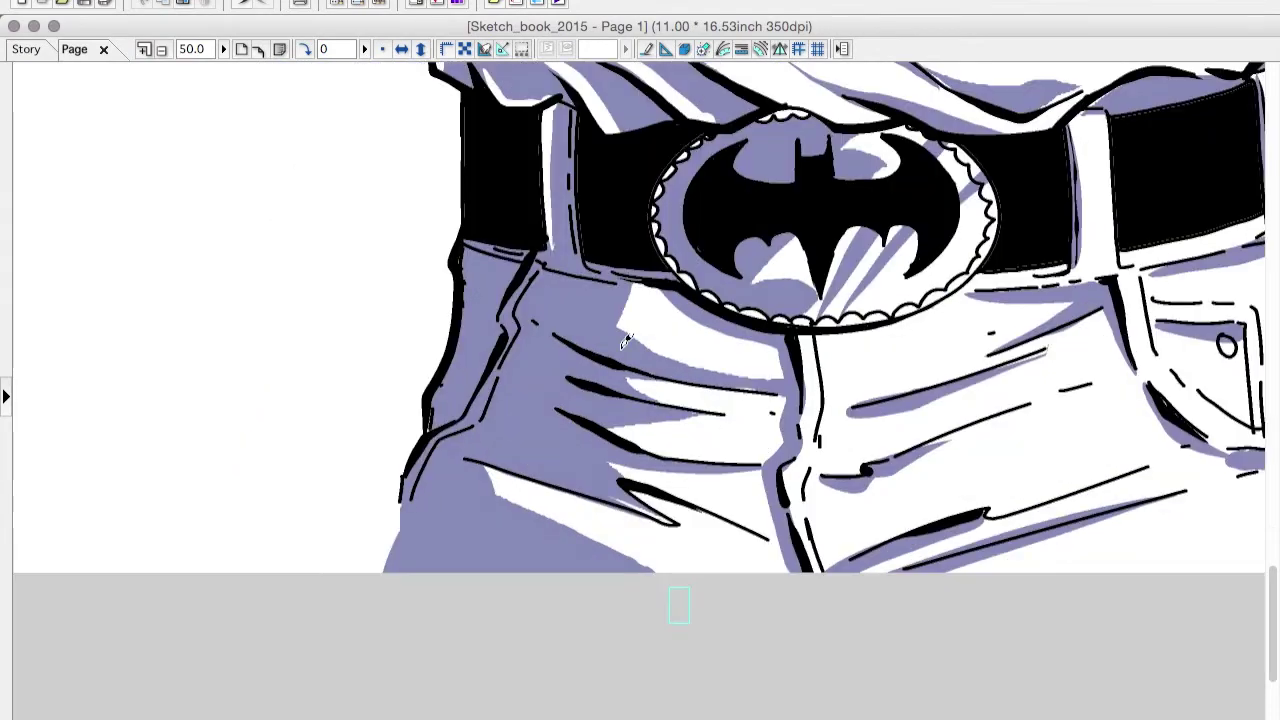
key(r)
key(r)
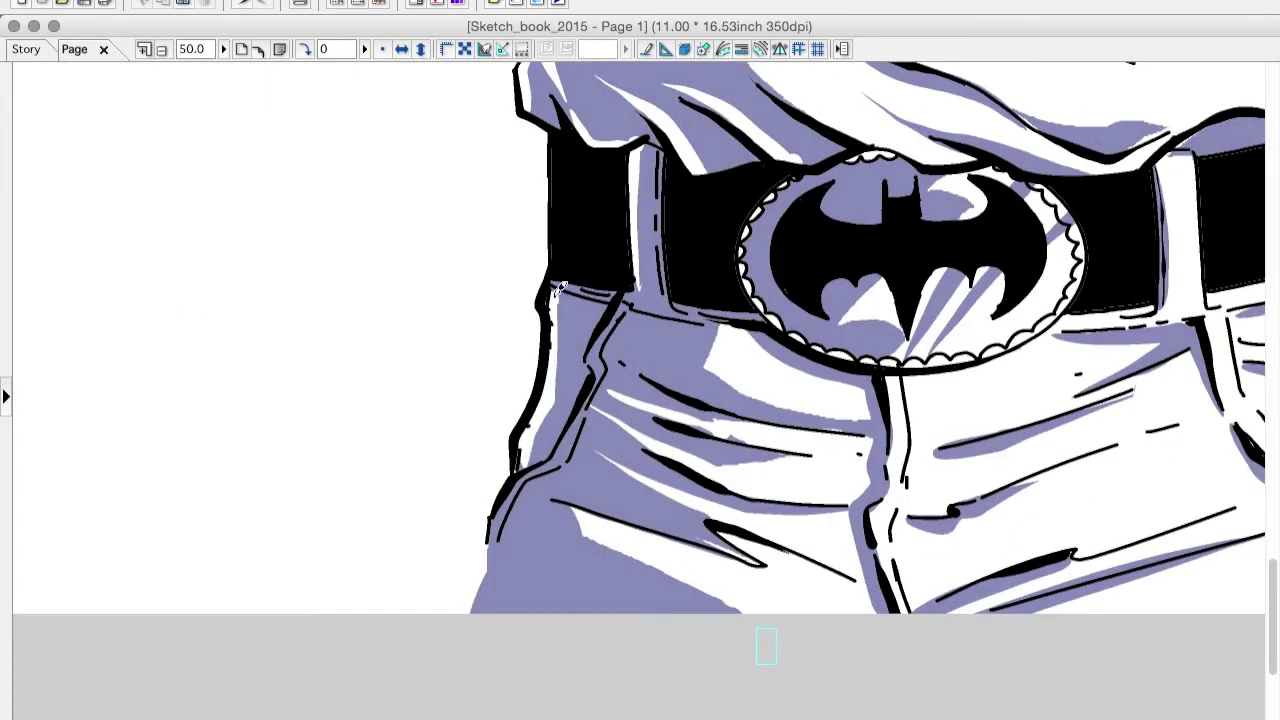
scroll(568, 298, up, 3)
scroll(566, 297, up, 8)
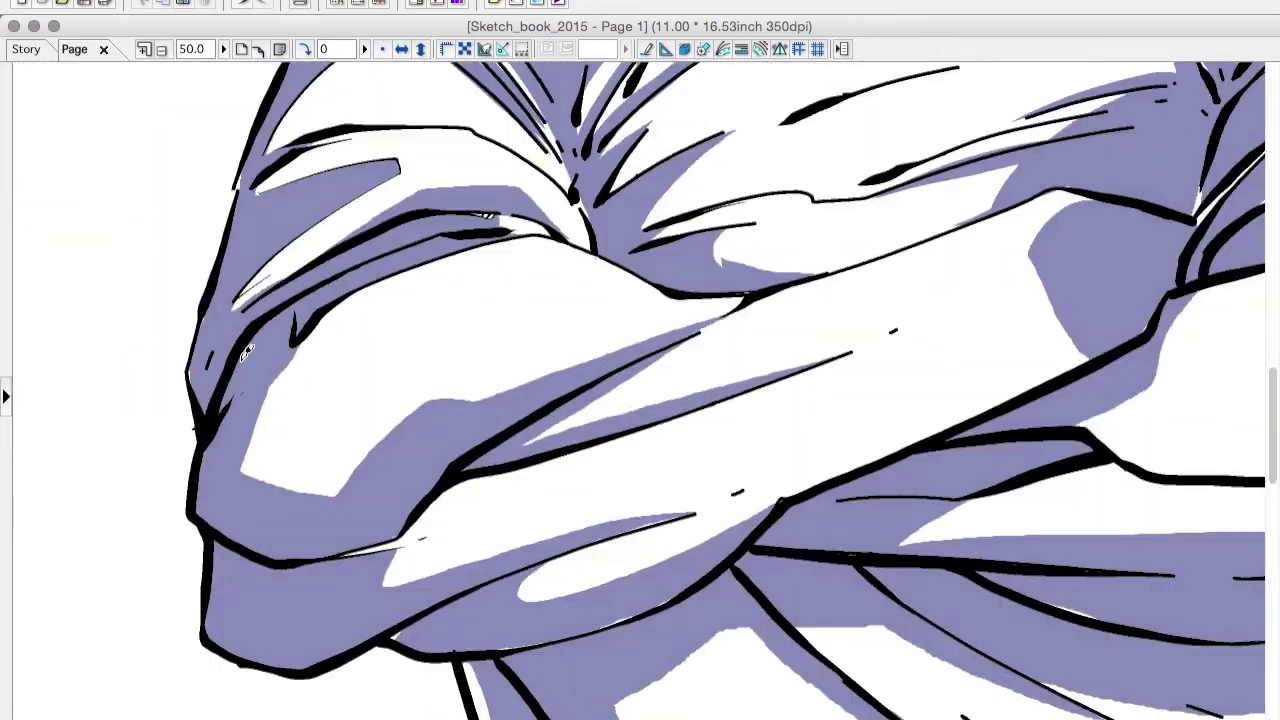
key(r)
drag(441, 510, 516, 340)
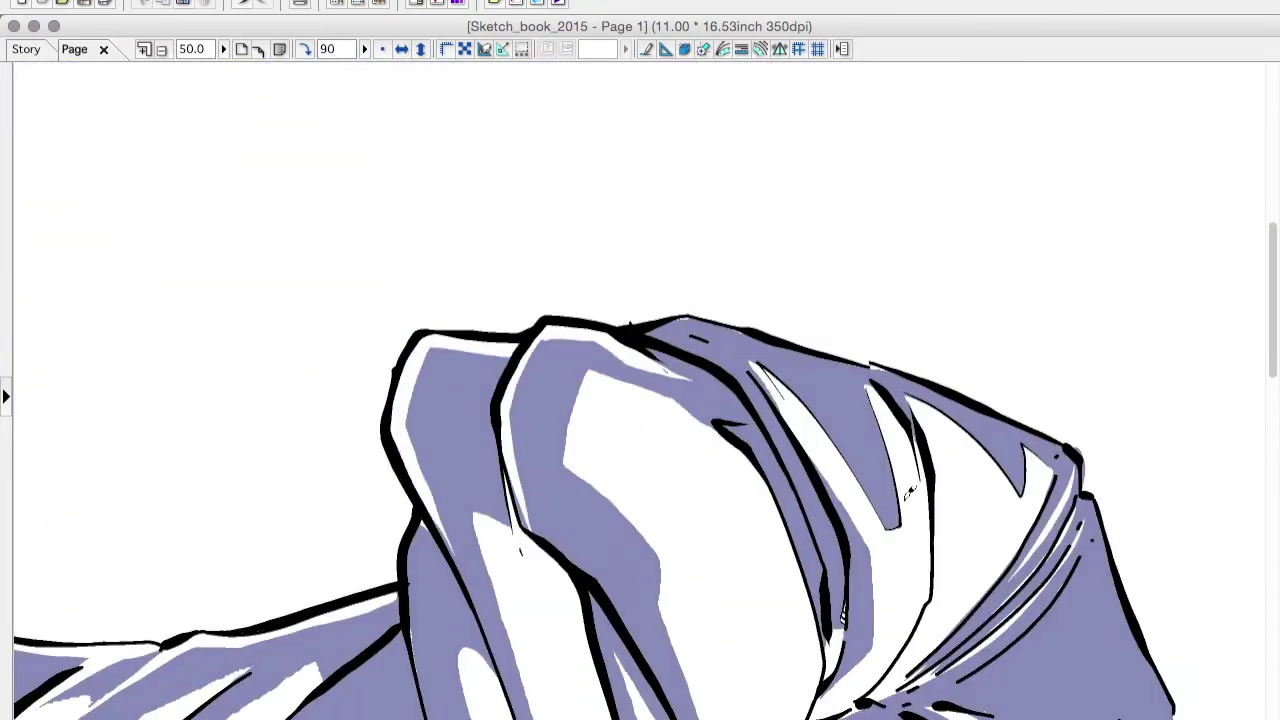
key(r)
Paint white highlight strokes across the forearm folds.
scroll(974, 466, down, 5)
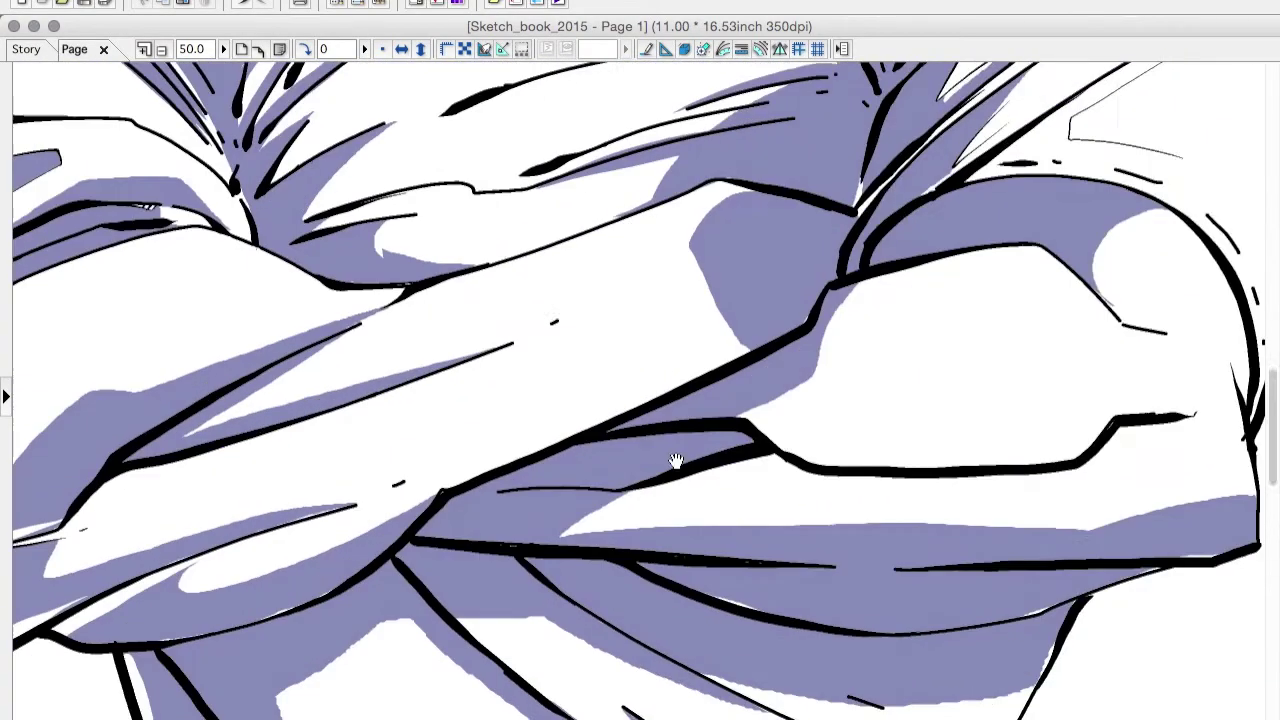
key(ctrl+z)
mouse_move(413, 335)
mouse_down()
mouse_move(762, 390)
mouse_move(860, 378)
mouse_up()
drag(660, 342, 1020, 325)
scroll(903, 534, up, 5)
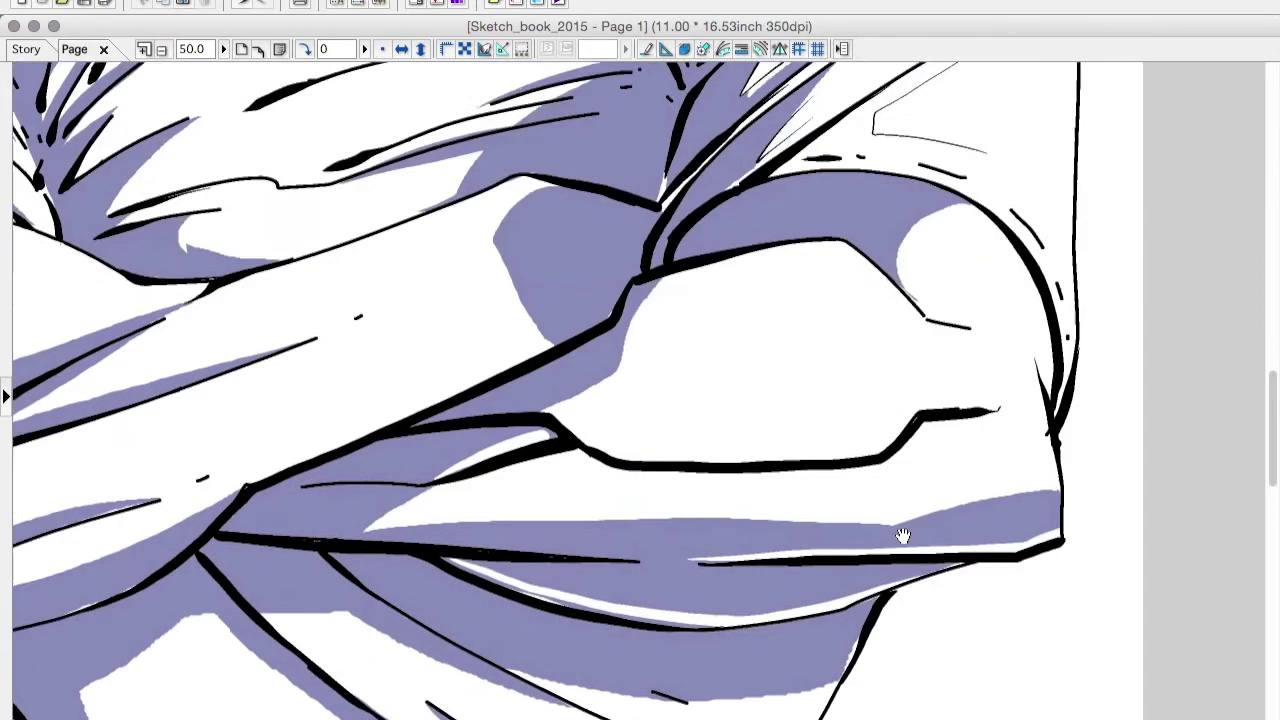
scroll(993, 570, up, 3)
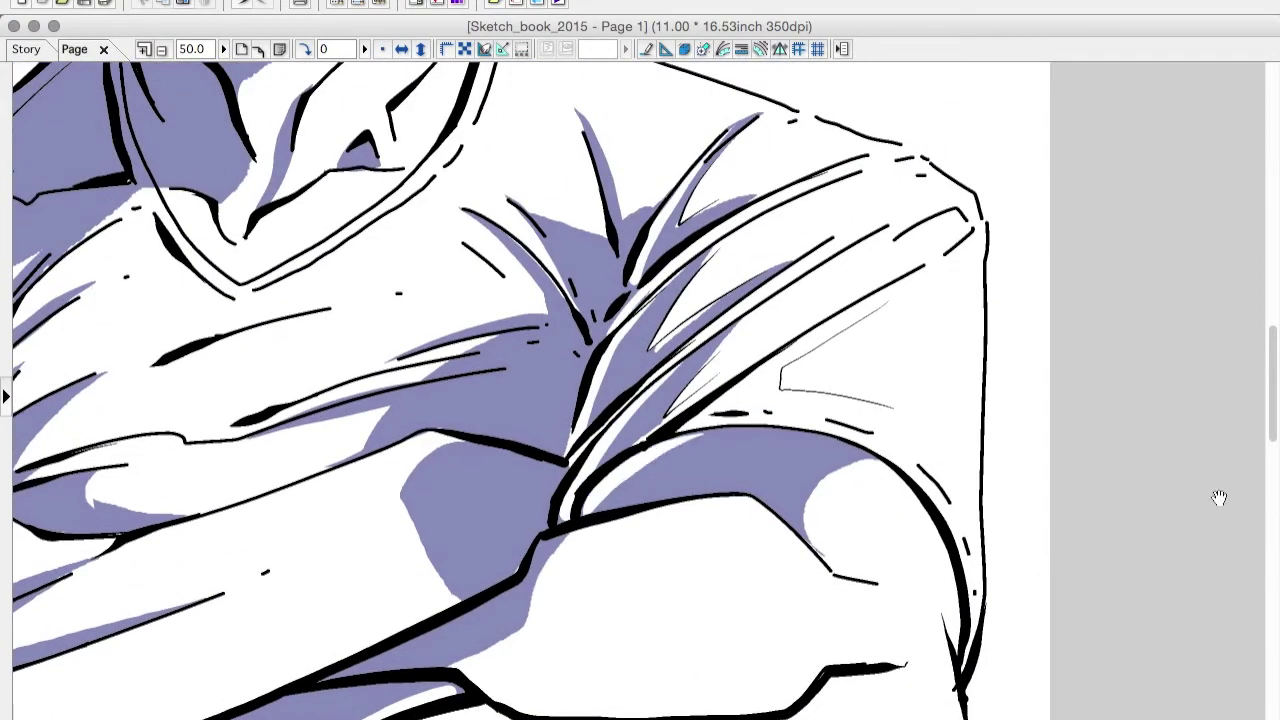
scroll(1220, 500, up, 3)
Flip the canvas horizontally and add white highlights on the left cheek, face side and jaw.
key(h)
scroll(444, 252, down, 3)
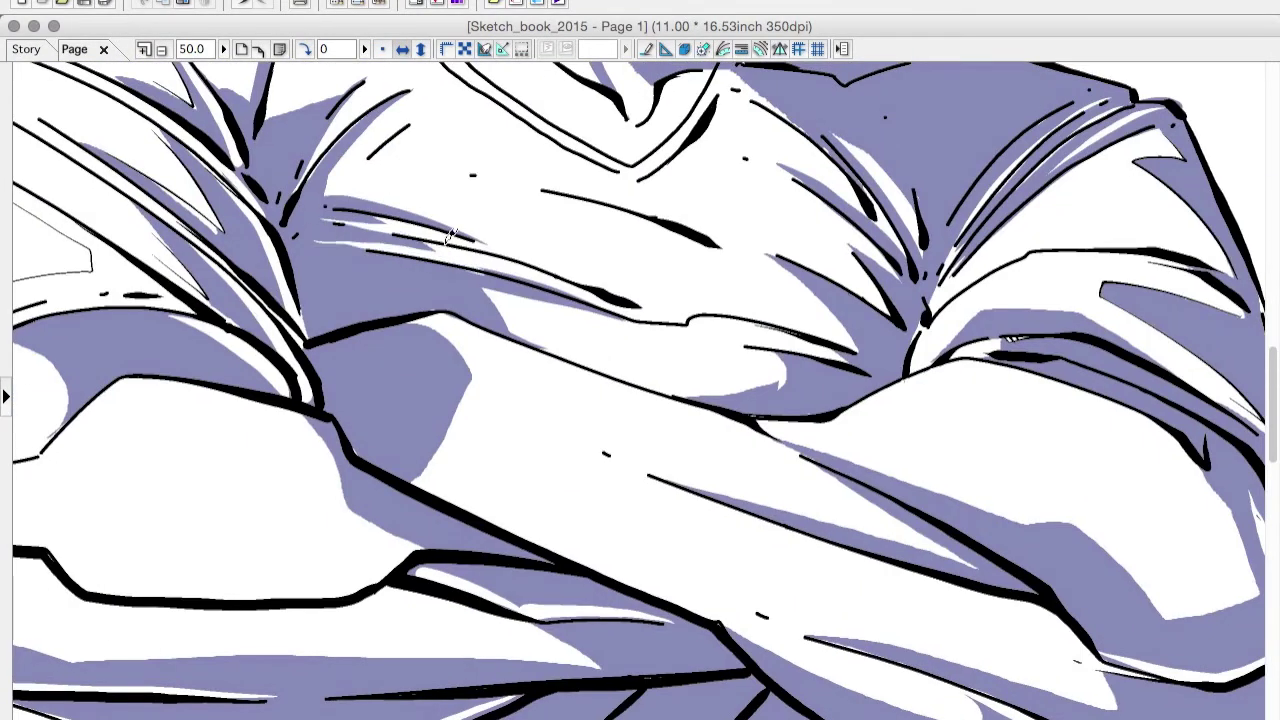
scroll(655, 360, up, 10)
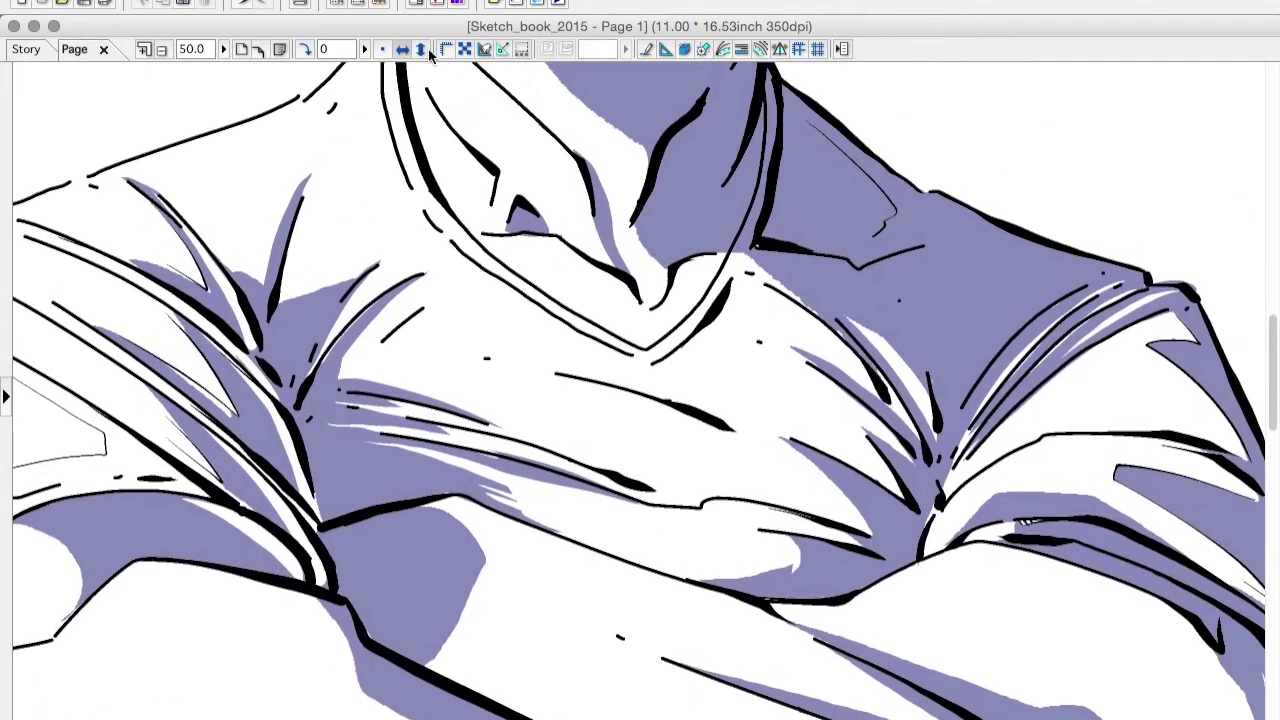
scroll(291, 245, up, 5)
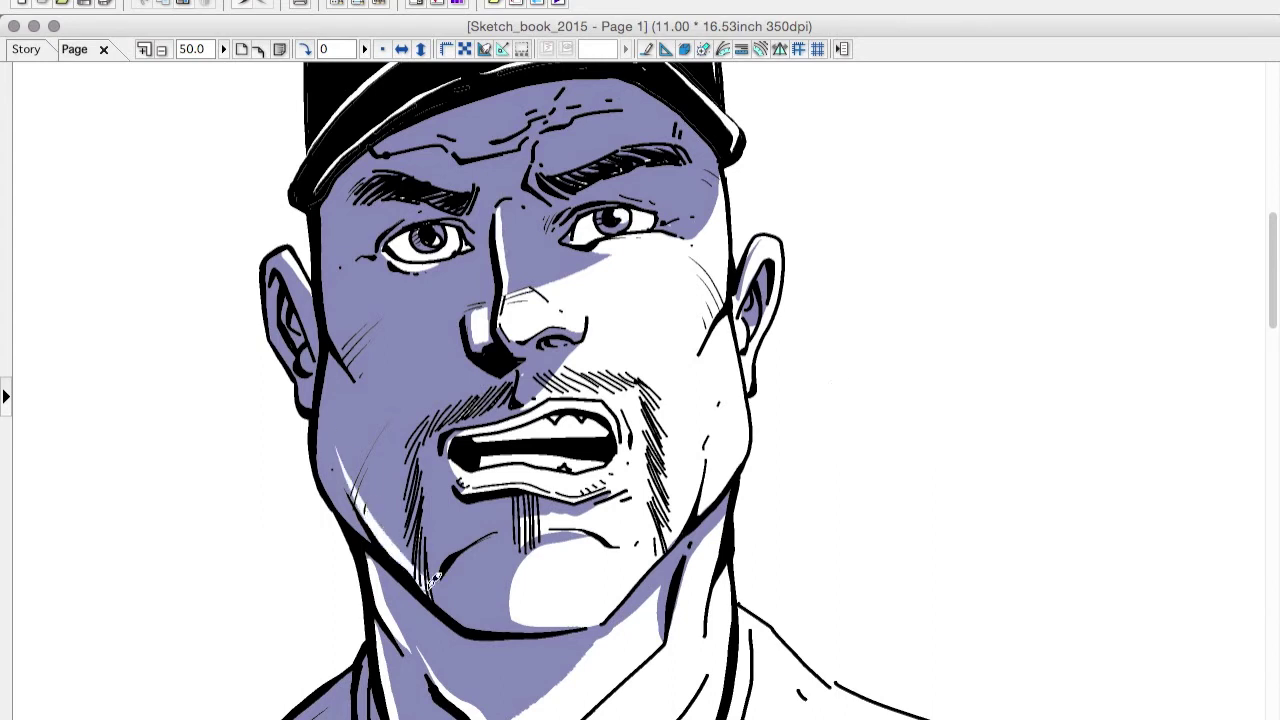
drag(405, 570, 345, 455)
drag(370, 404, 322, 224)
drag(366, 538, 332, 478)
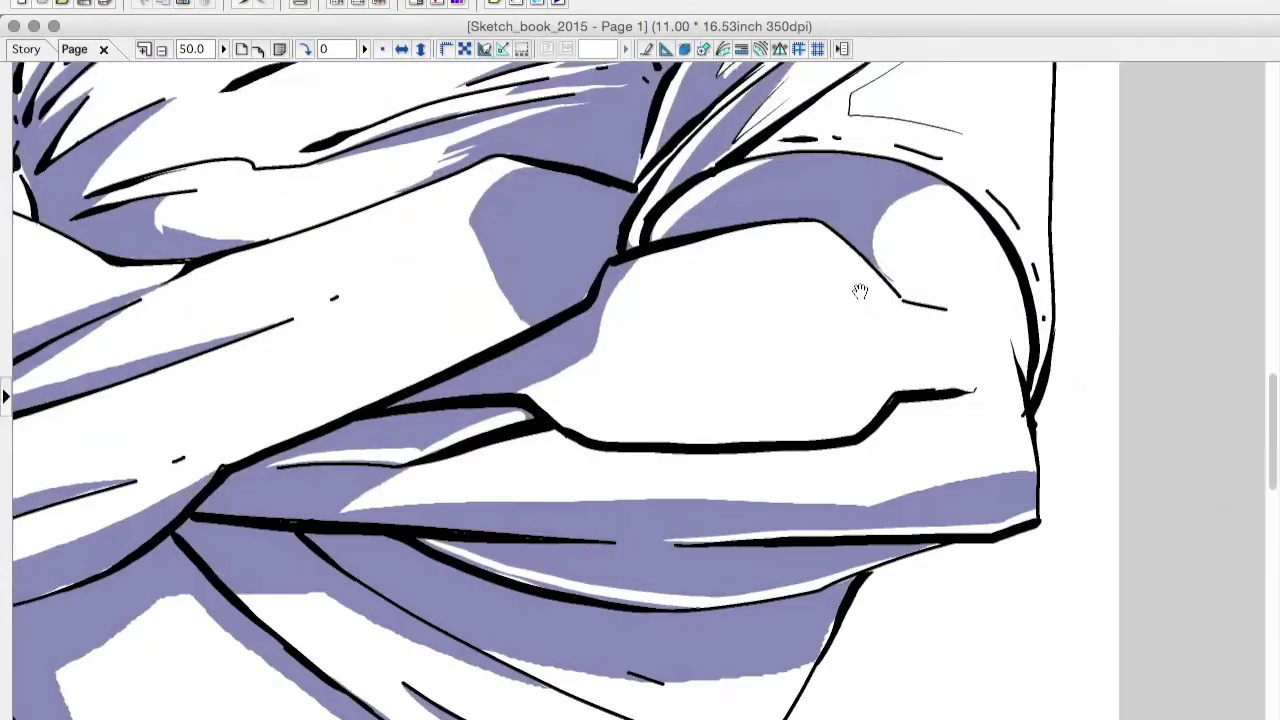
Add a light stroke on the crossed arms and fit the whole page in the window.
key(Tab)
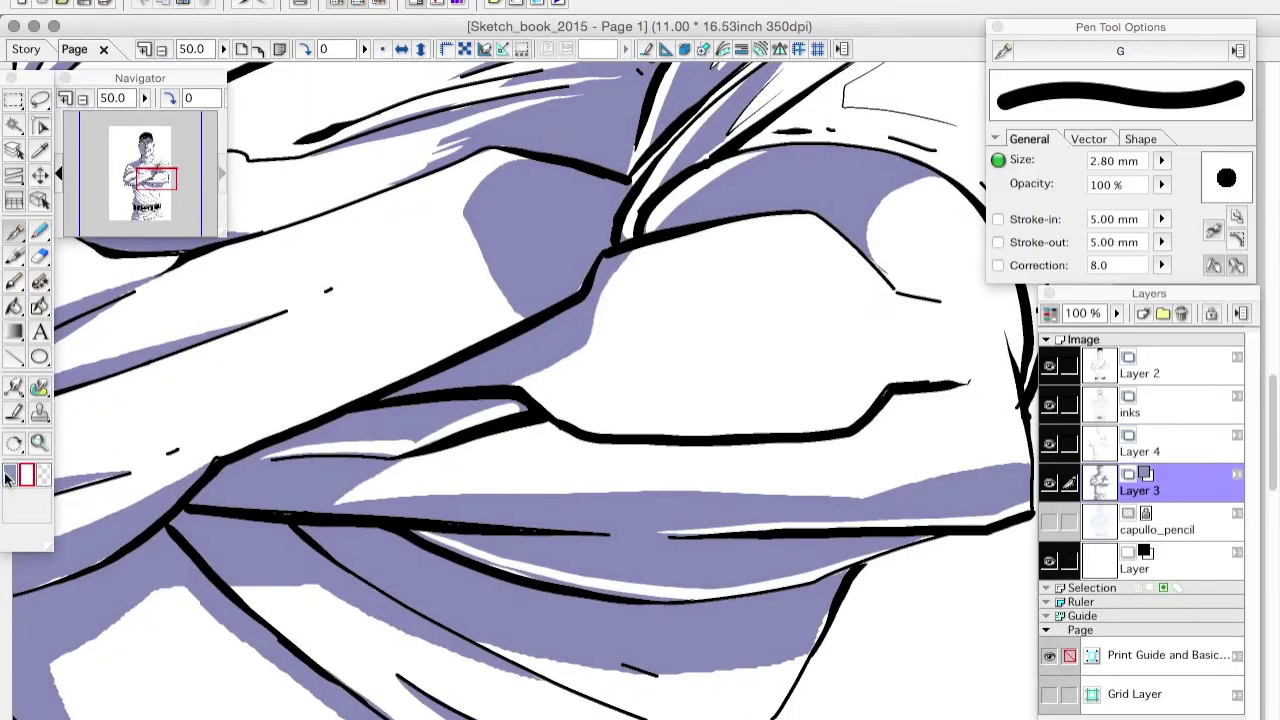
key(Tab)
drag(590, 335, 885, 392)
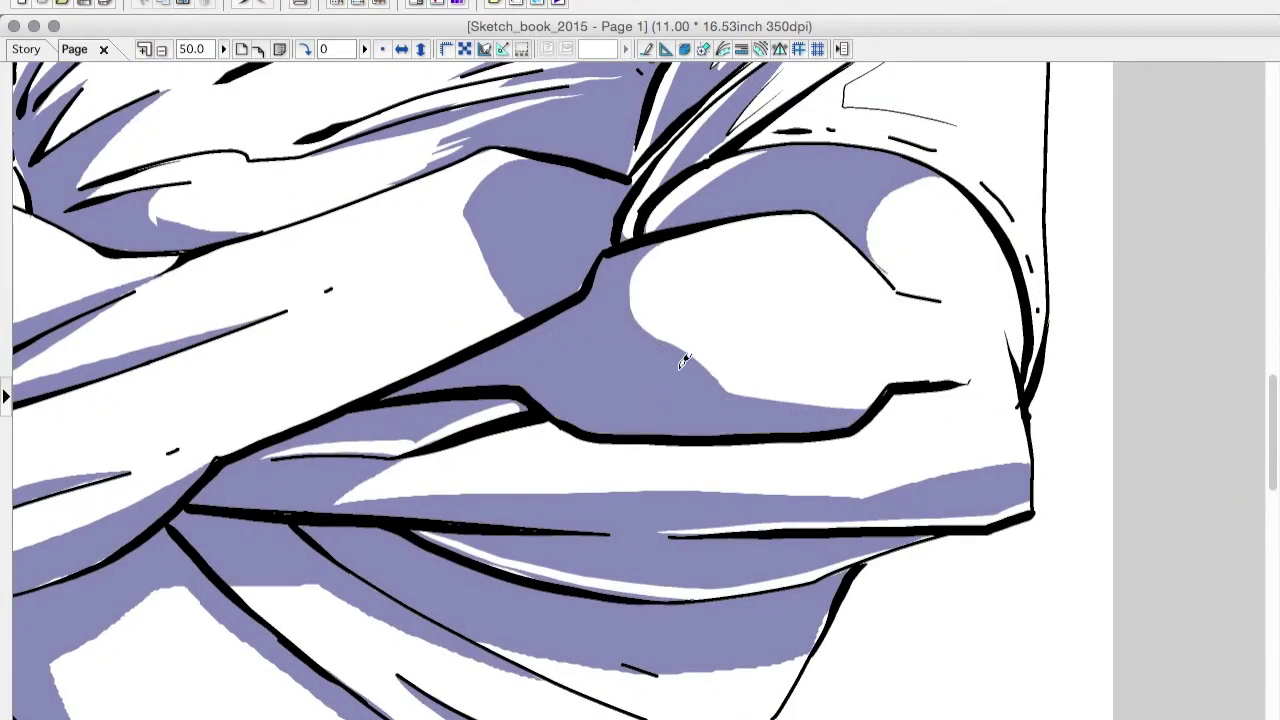
key(Tab)
drag(476, 317, 548, 432)
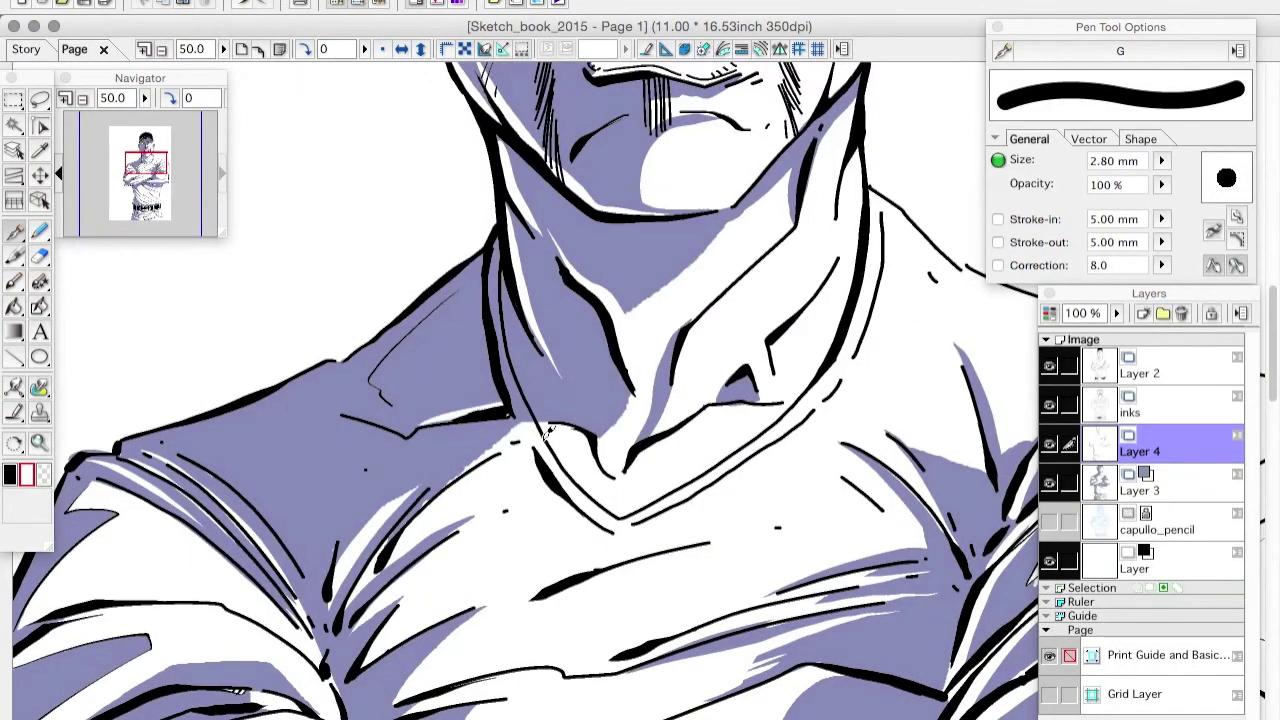
key(super+0)
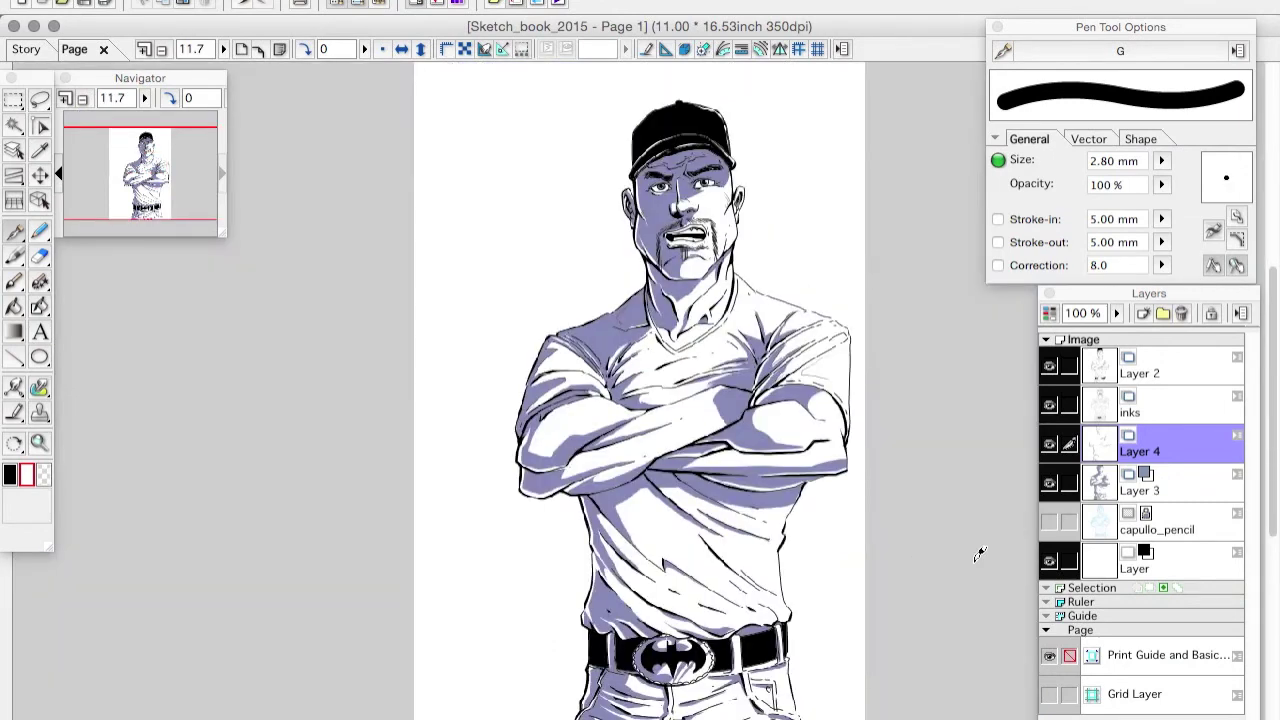
Add a new background layer and make a rectangular selection around the figure.
click(1168, 521)
key(super+shift+n)
key(m)
drag(432, 273, 848, 690)
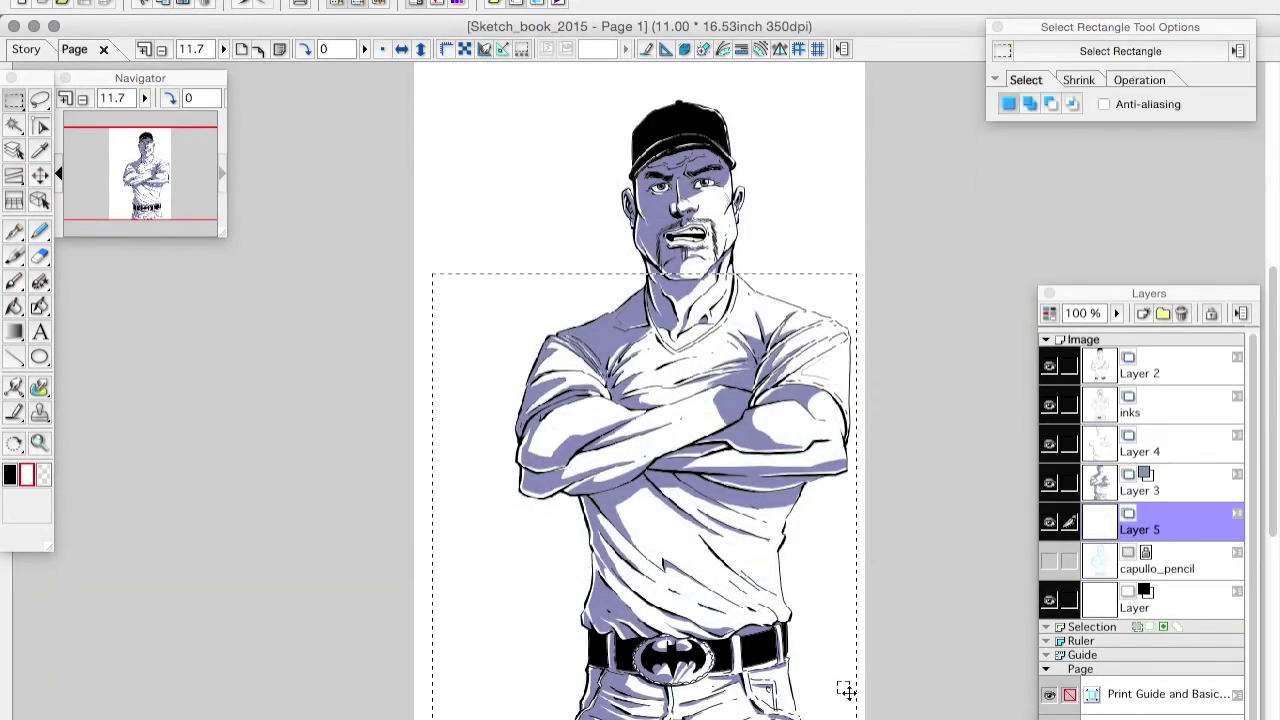
Fill the selection with a vertical gradient tone and rotate it 180° to darken at the bottom.
click(14, 332)
click(10, 475)
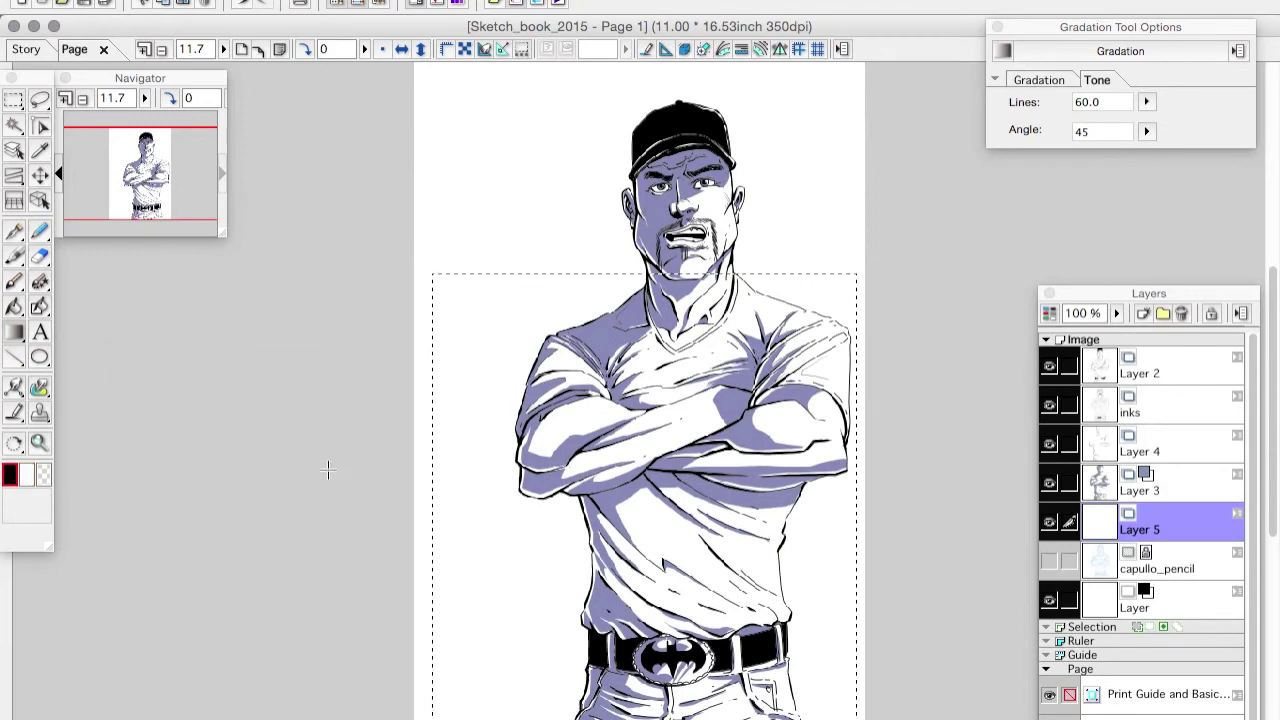
key(super+z)
drag(499, 206, 536, 698)
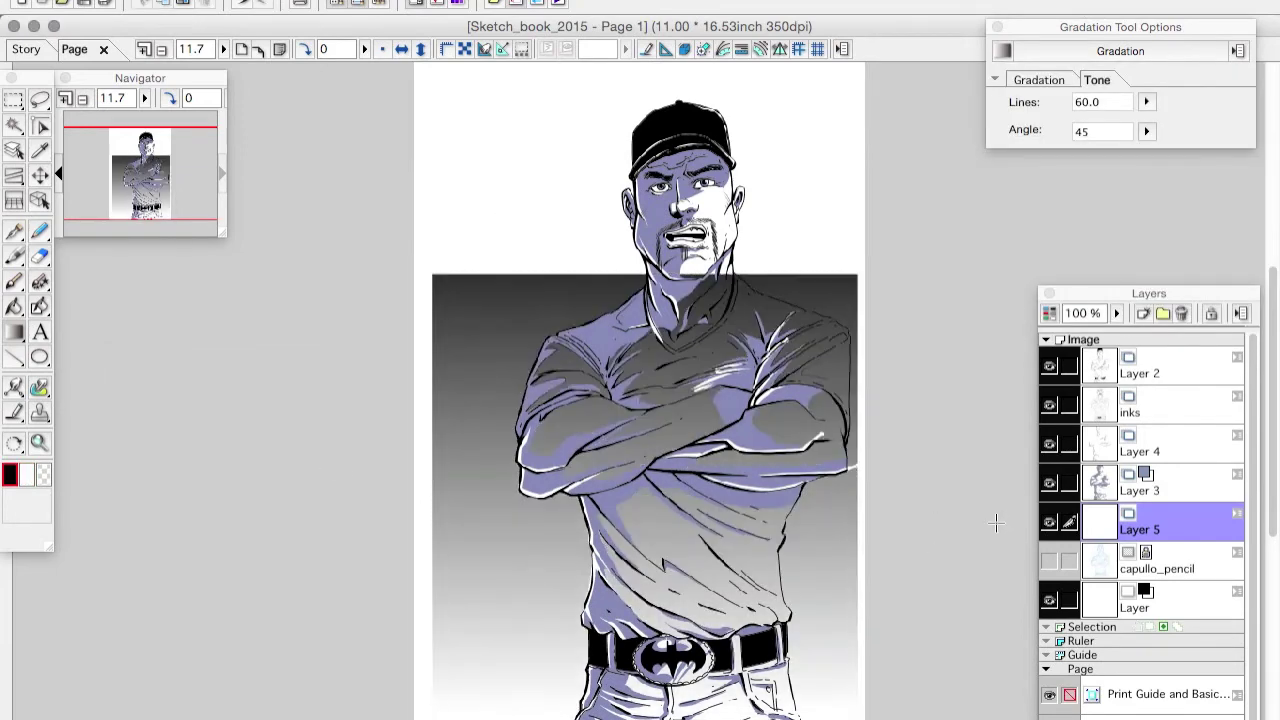
key(ctrl+t)
key(Return)
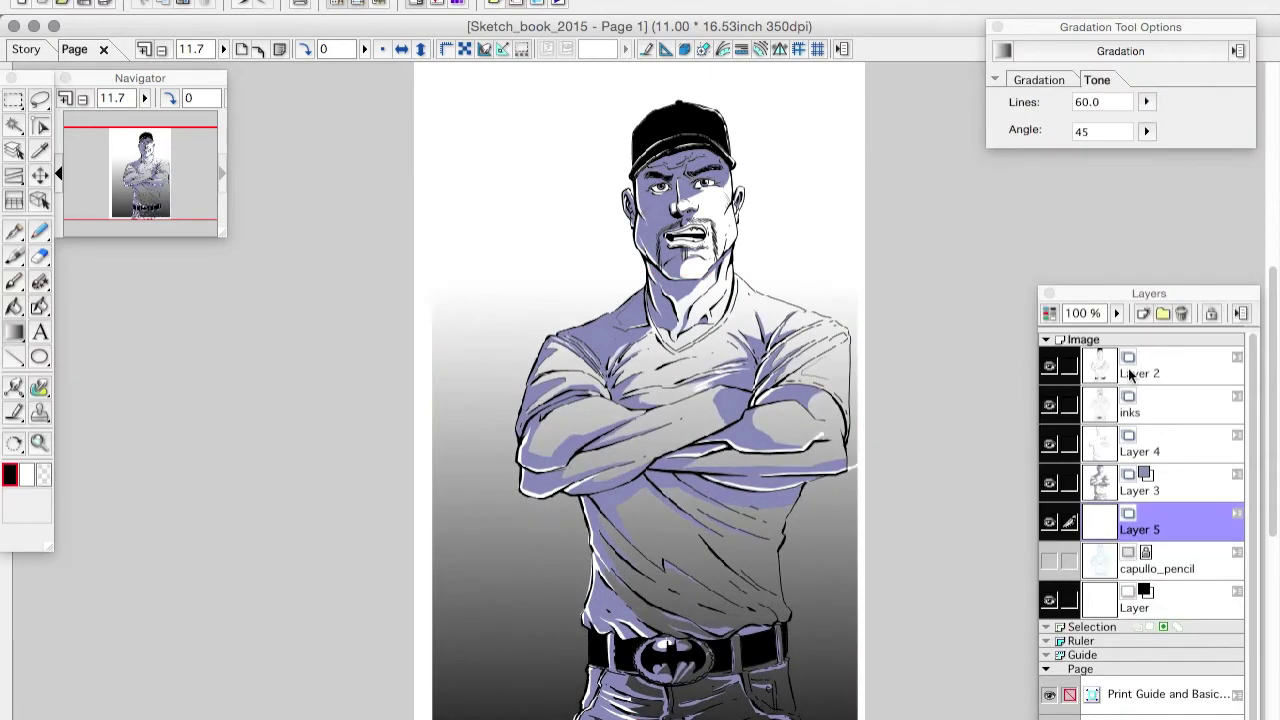
Zoom in to inspect the halftone dots, then fit the whole figure back in view.
key(Tab)
scroll(572, 140, up, 3)
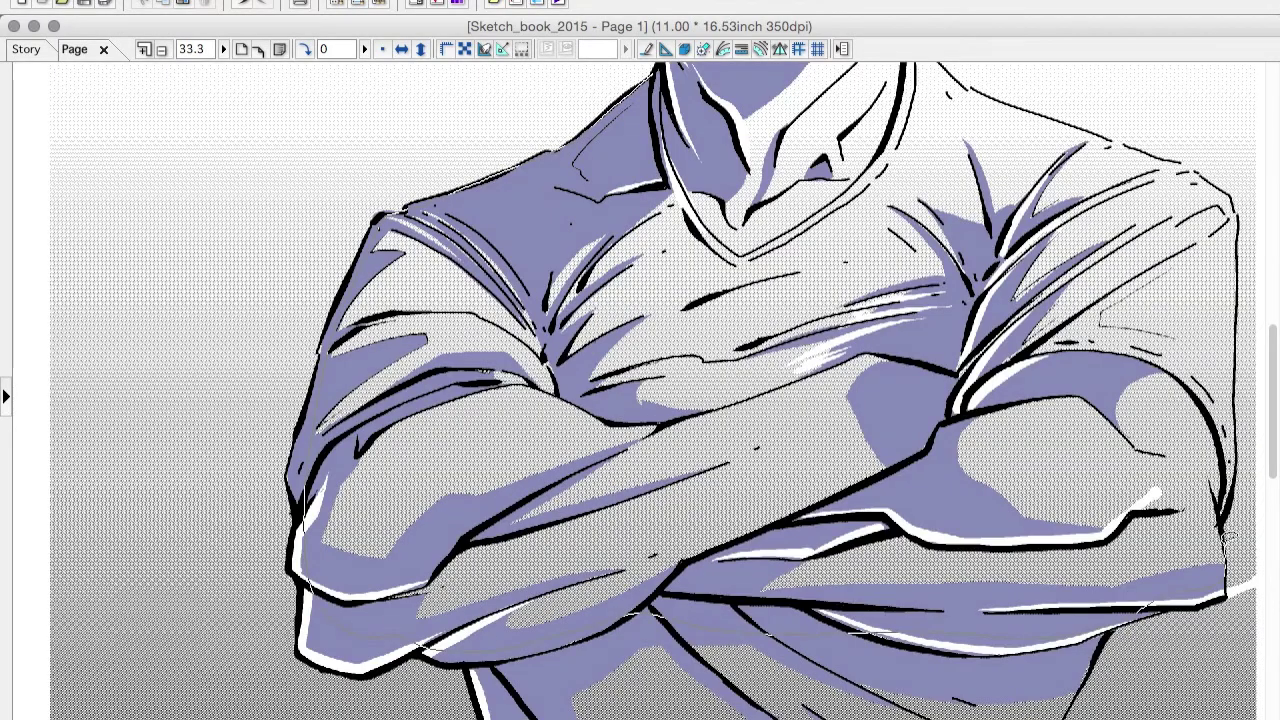
scroll(661, 313, up, 5)
scroll(661, 313, right, 3)
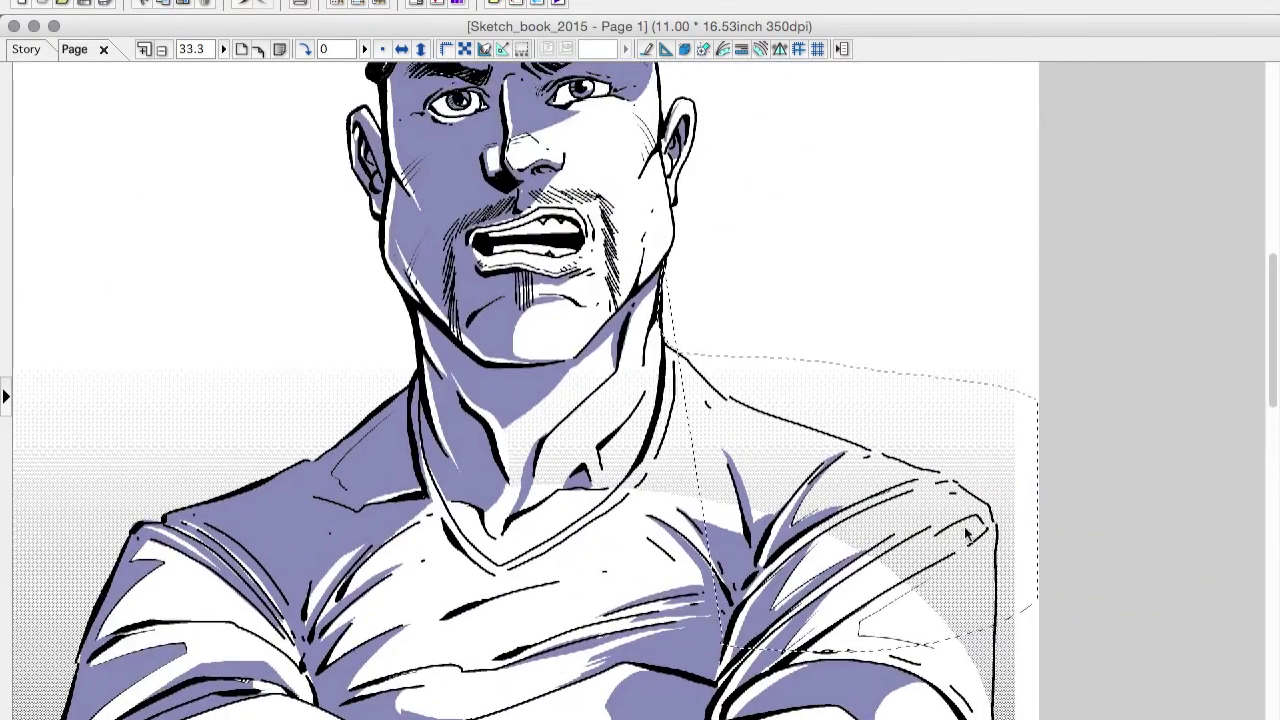
scroll(586, 231, down, 3)
scroll(586, 231, right, 4)
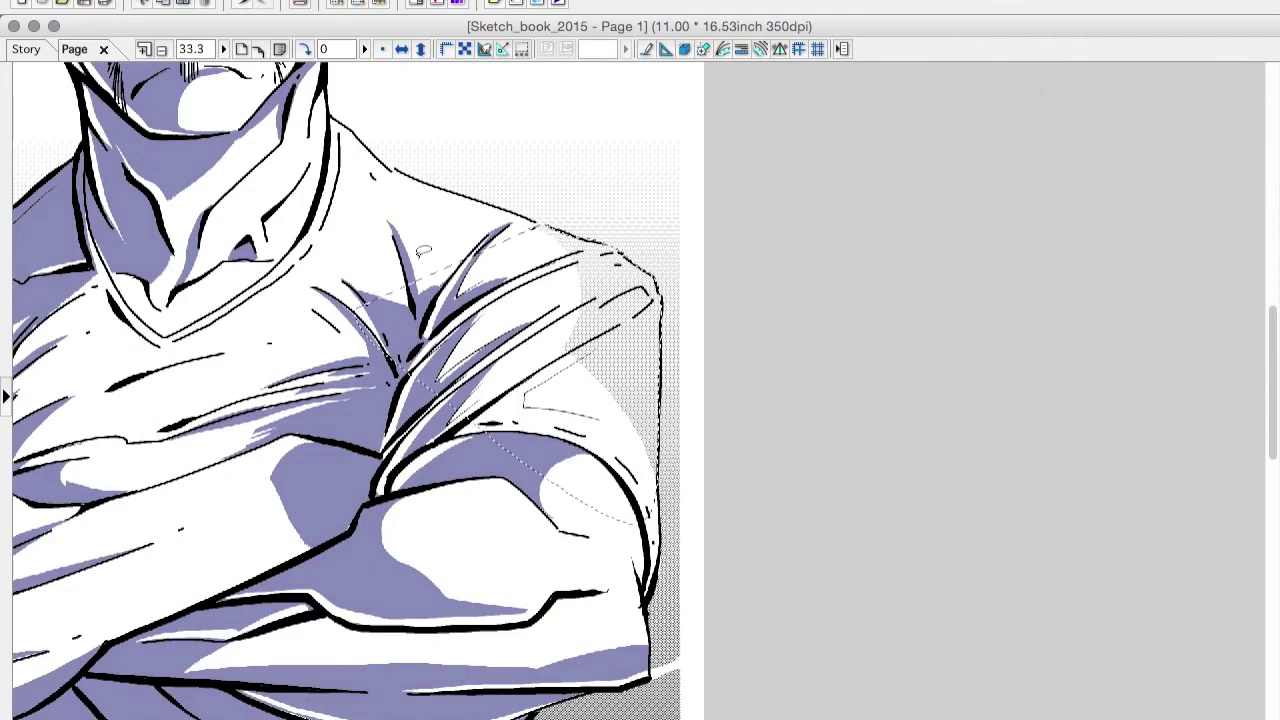
scroll(423, 251, down, 5)
scroll(651, 236, left, 2)
scroll(857, 466, down, 5)
scroll(232, 175, left, 2)
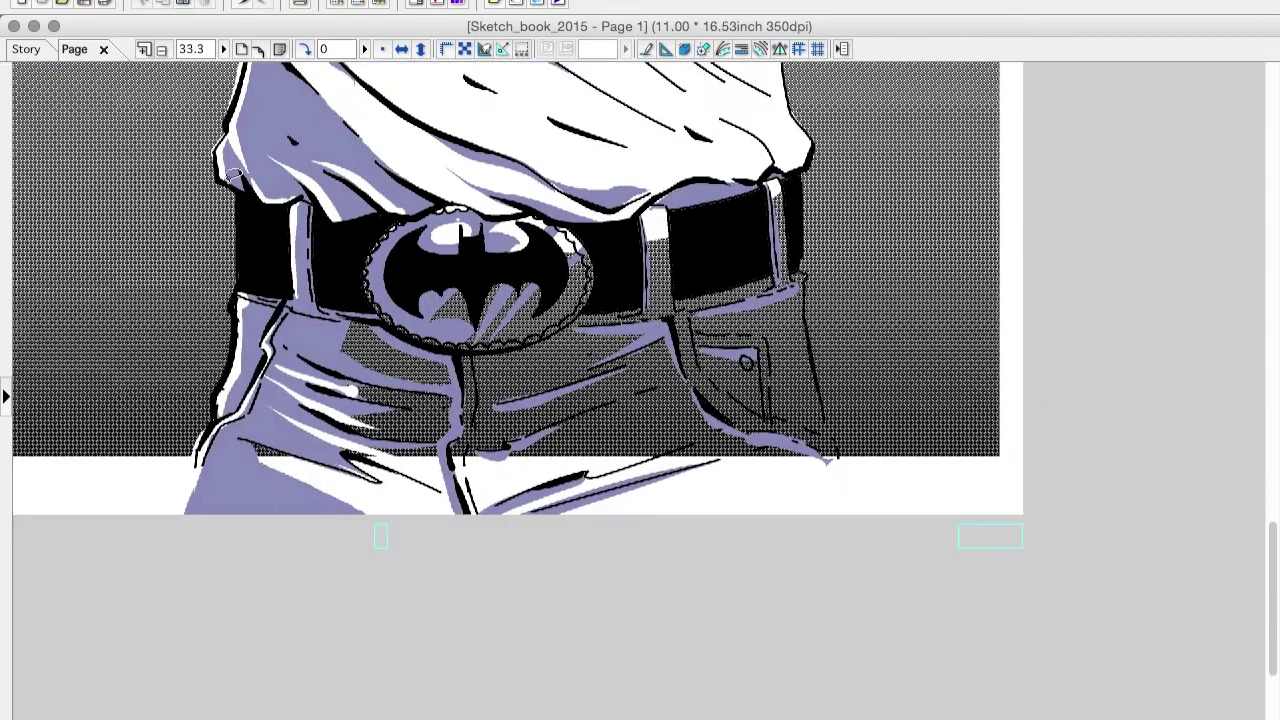
key(ctrl+0)
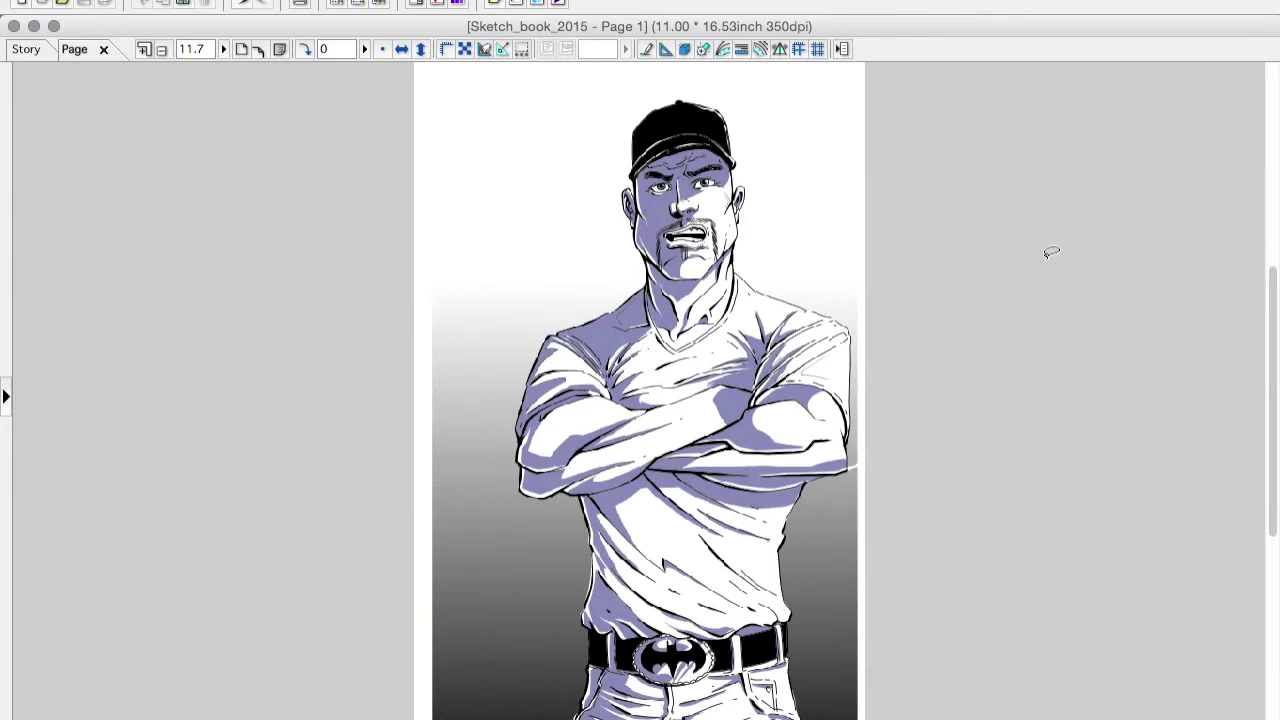
key(Tab)
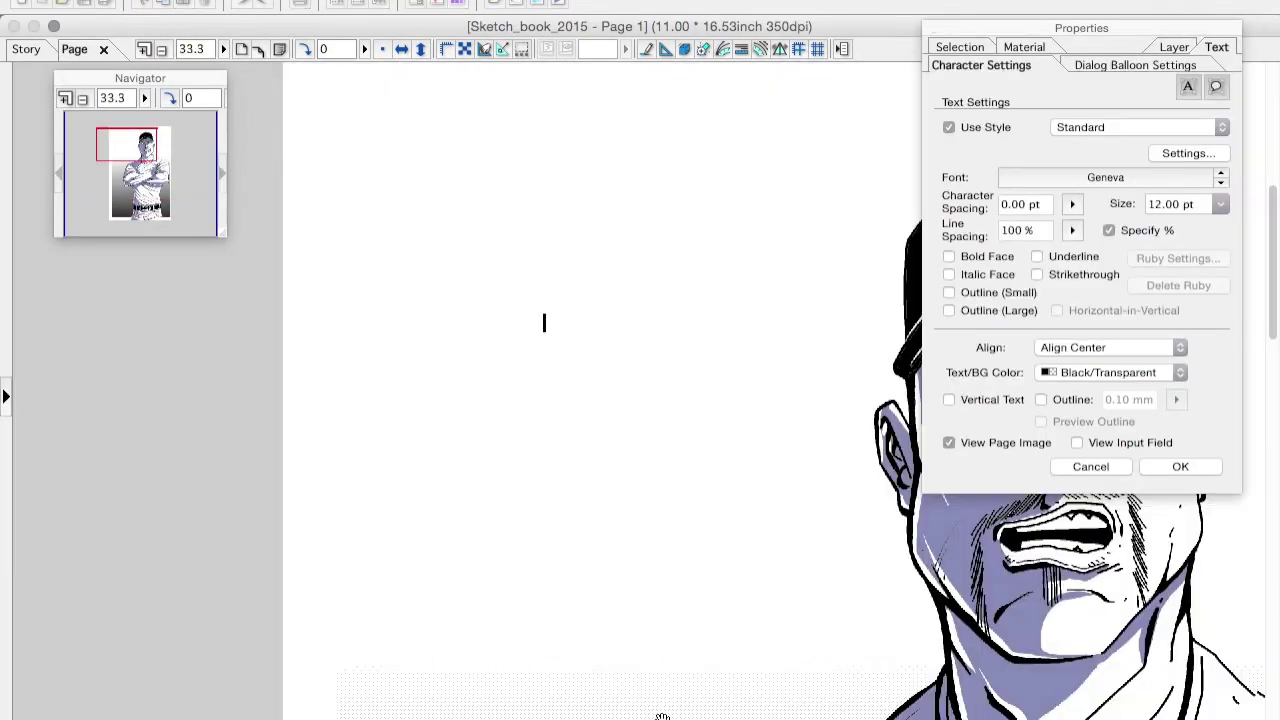
Set the BLS text to the Headline Text font and rasterize it, keeping the original text layer.
click(1105, 177)
scroll(1061, 313, down, 15)
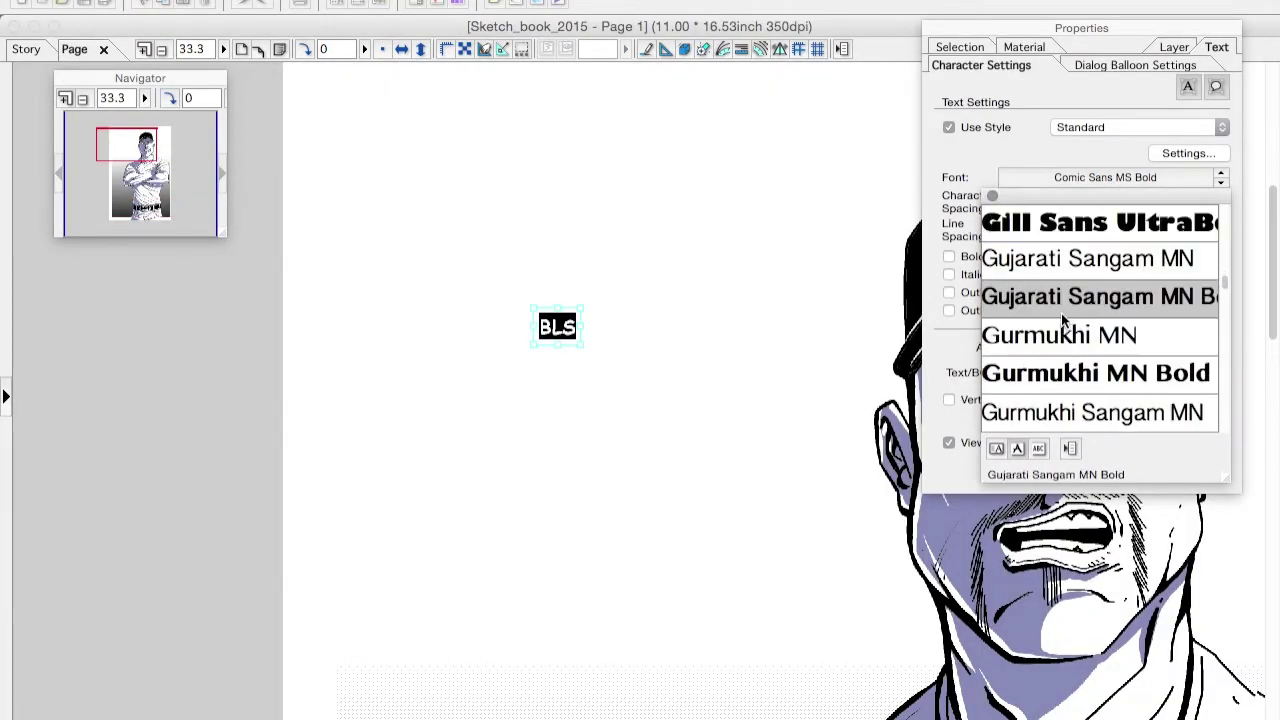
click(1137, 415)
click(1180, 466)
click(571, 260)
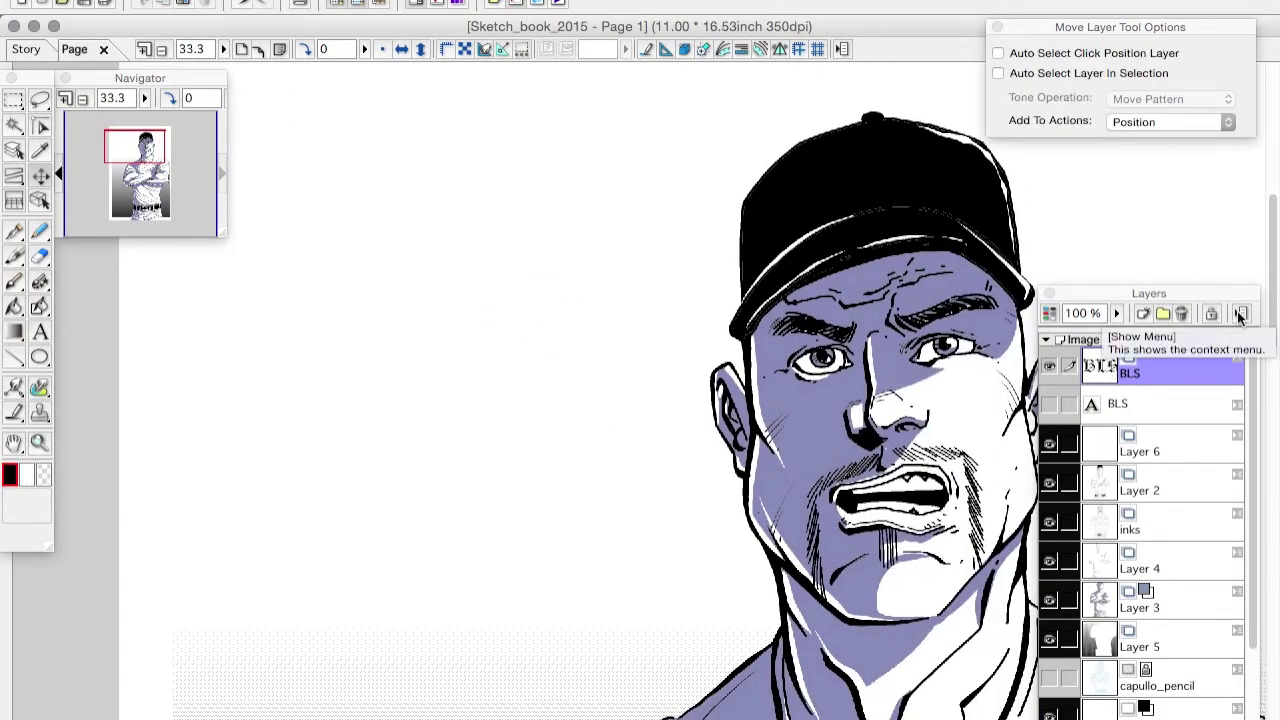
Remove the rasterized copy, make BLS white on transparent, and rasterize it again.
click(28, 476)
key(w)
key(ctrl+alt+0)
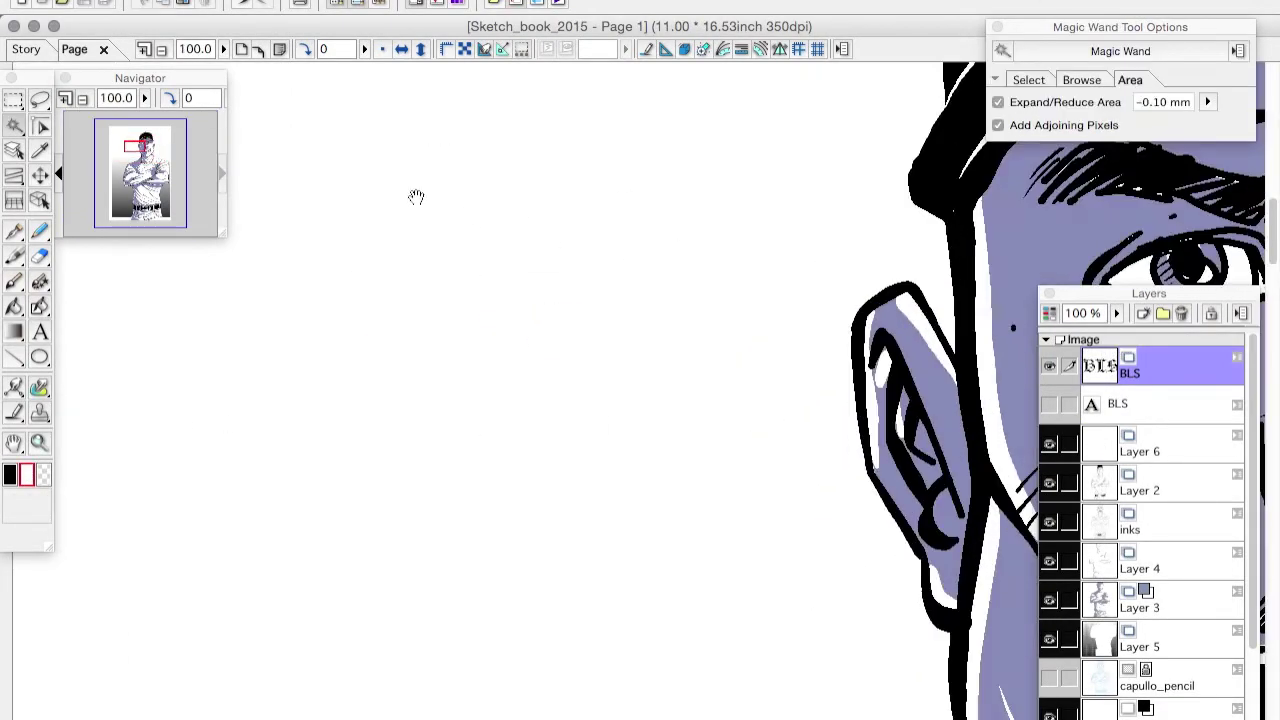
key(ctrl+0)
key(t)
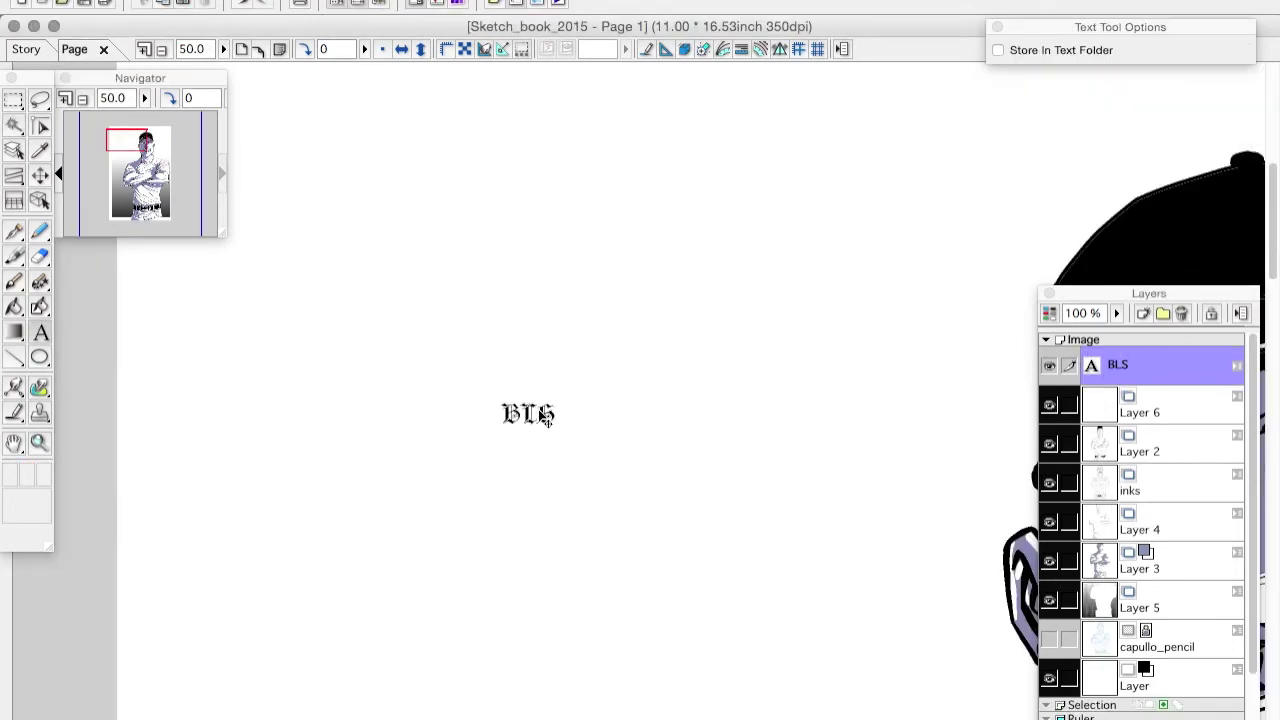
key(Tab)
click(1048, 372)
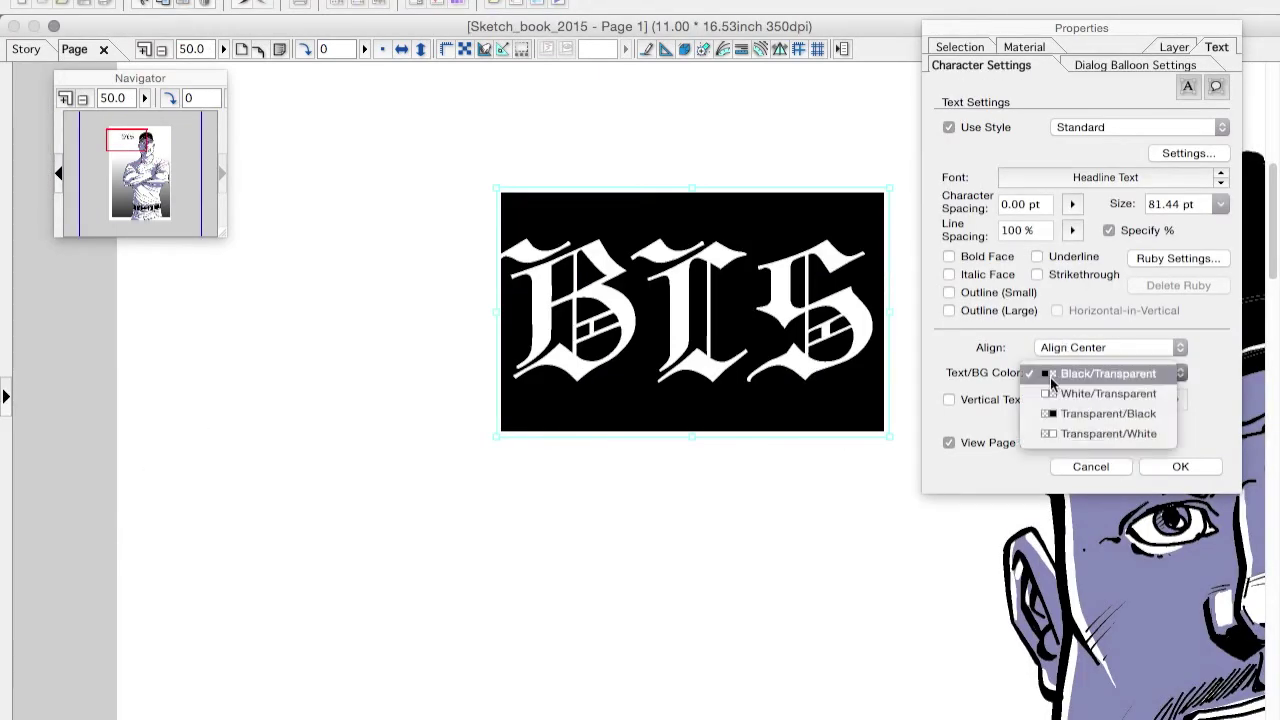
click(1180, 466)
click(790, 262)
Free-transform the BLS lettering to tilt and skew it along the cap.
key(ctrl+alt+0)
key(k)
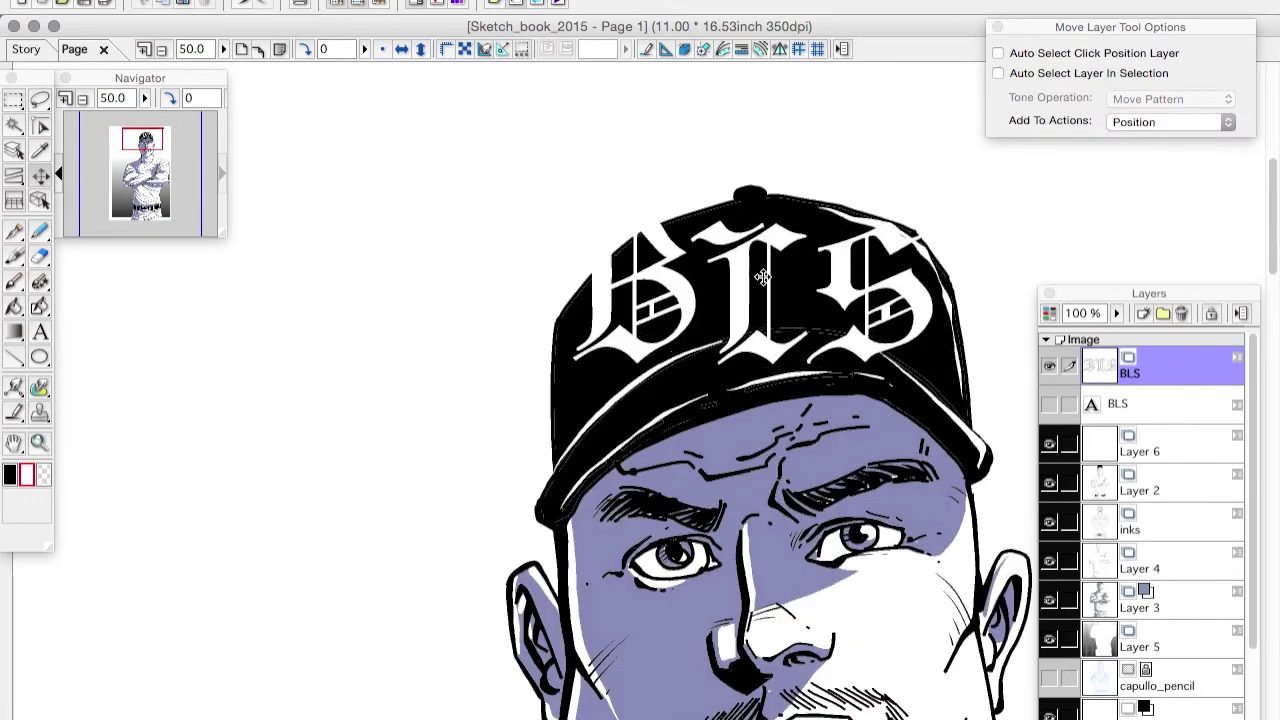
key(ctrl+t)
click(1135, 121)
click(1075, 166)
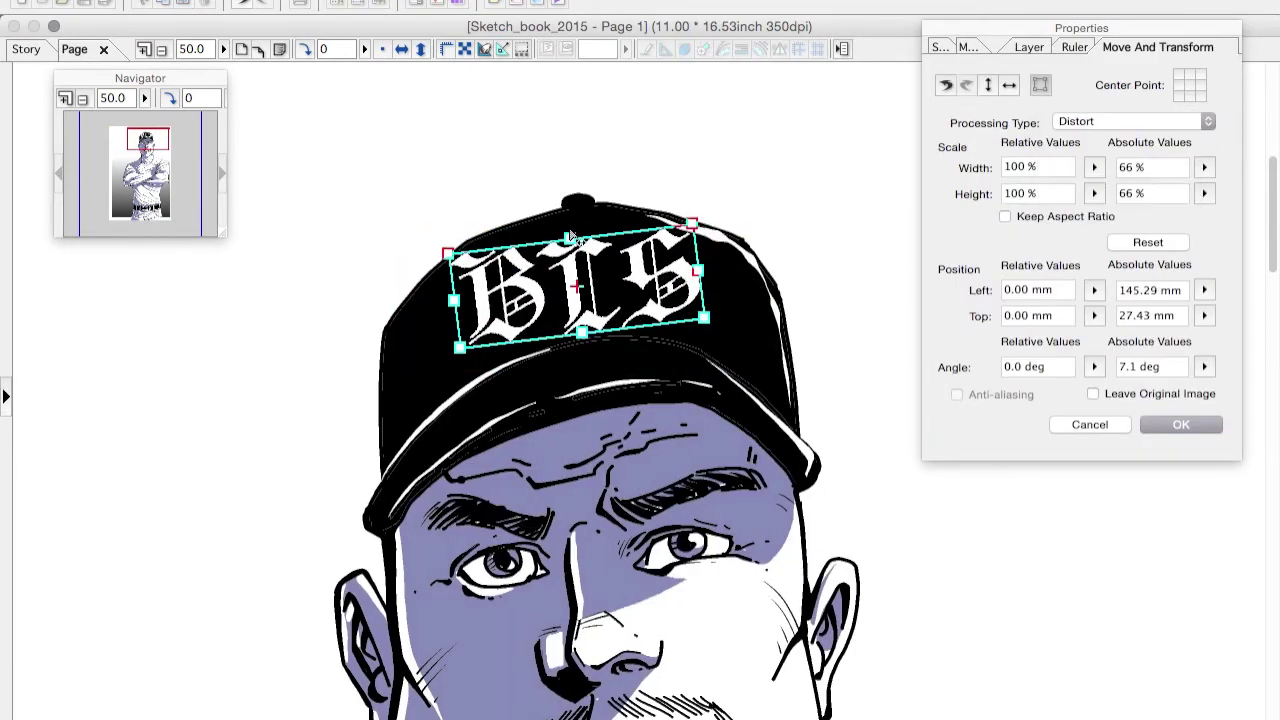
click(1135, 121)
click(1078, 140)
drag(692, 245, 665, 232)
Distort the BLS corners to match the cap front's angle and apply the transform.
click(1135, 121)
click(1100, 84)
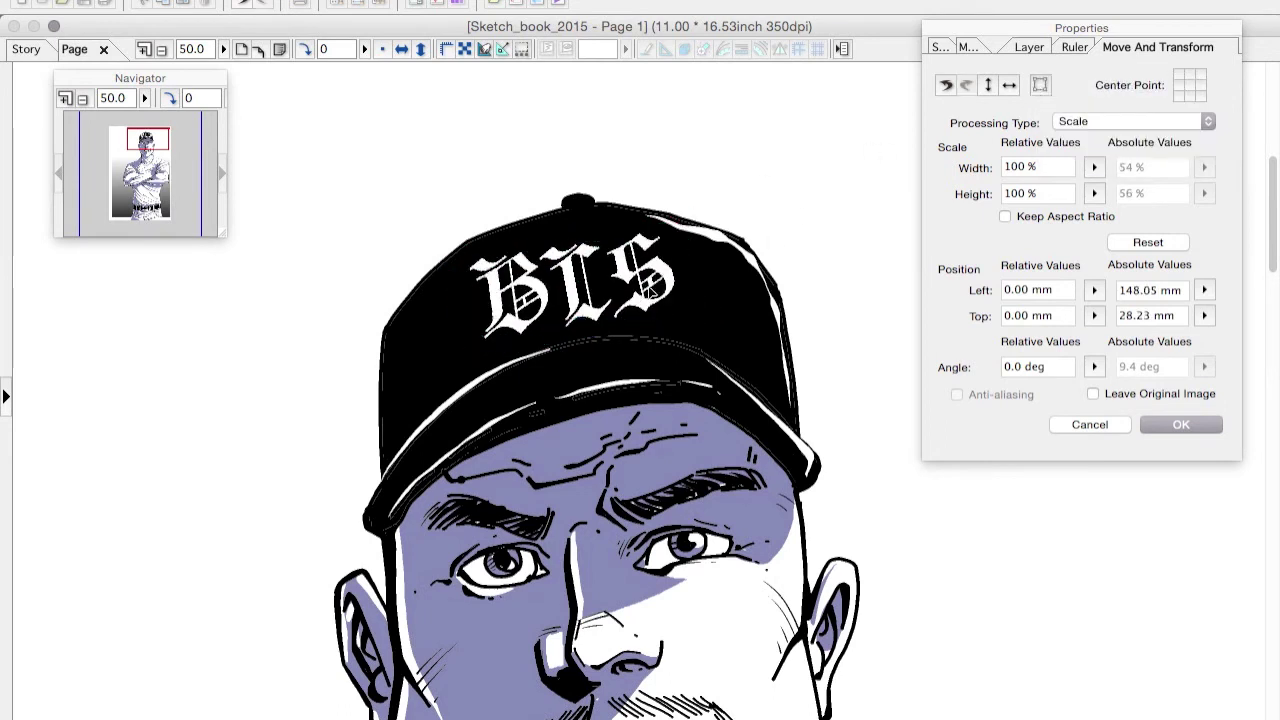
click(1135, 121)
click(1104, 164)
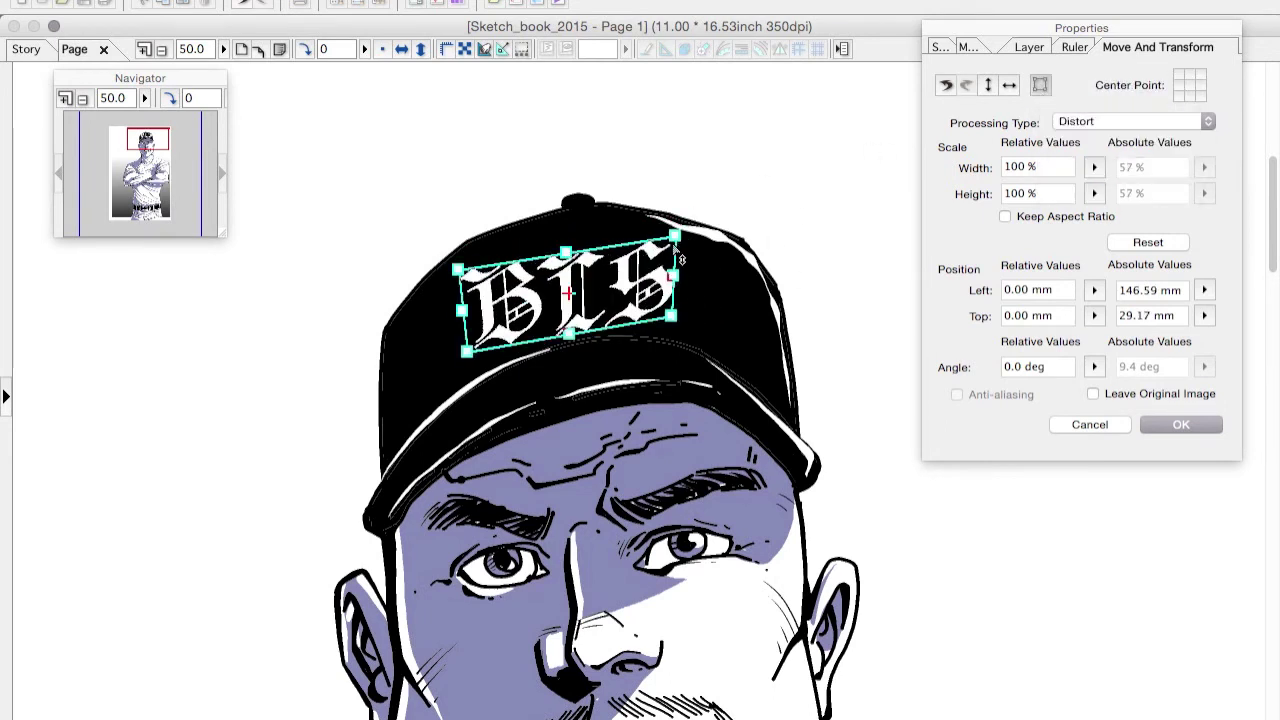
drag(457, 270, 437, 272)
drag(651, 240, 675, 237)
drag(466, 350, 456, 368)
drag(641, 349, 690, 300)
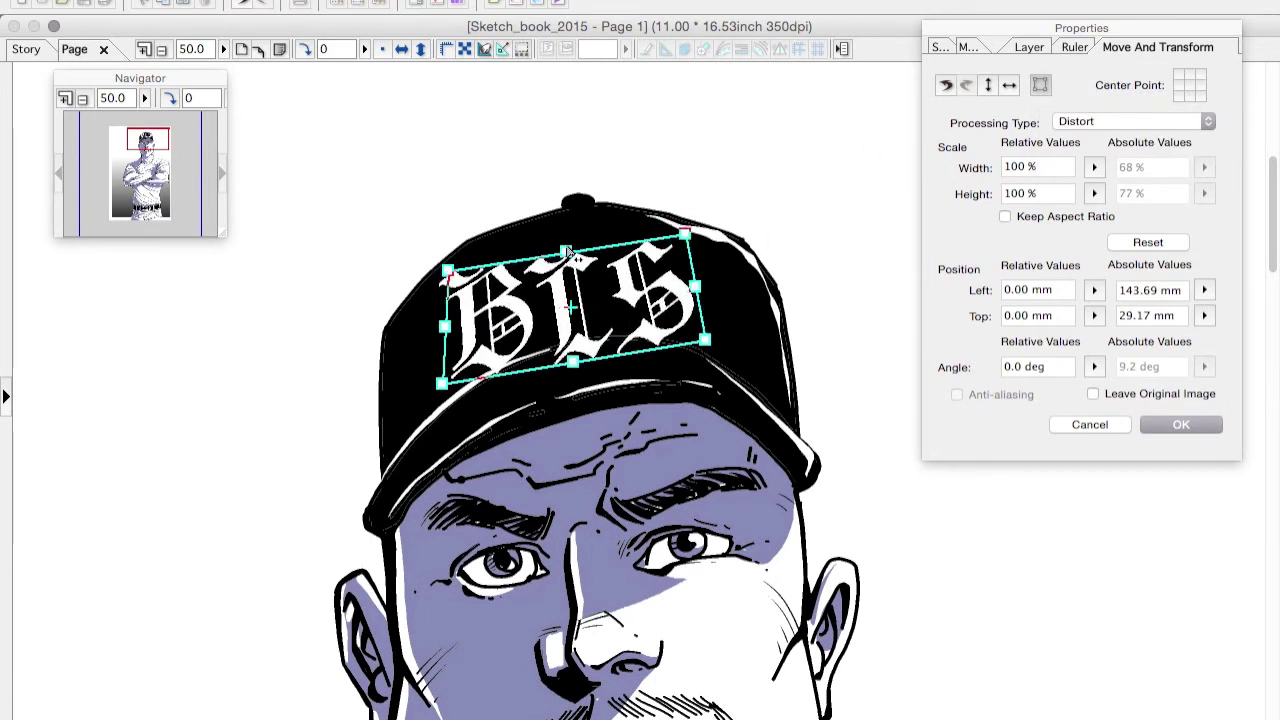
click(1152, 425)
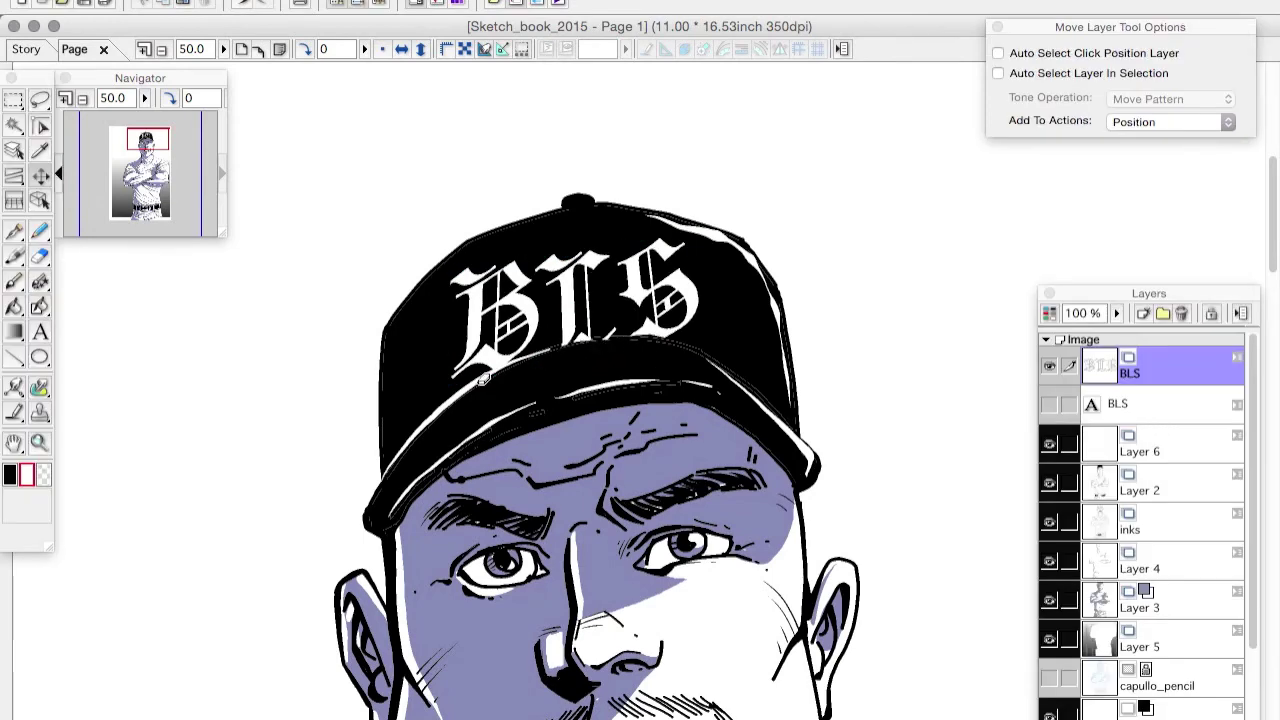
key(Tab)
key(super+minus)
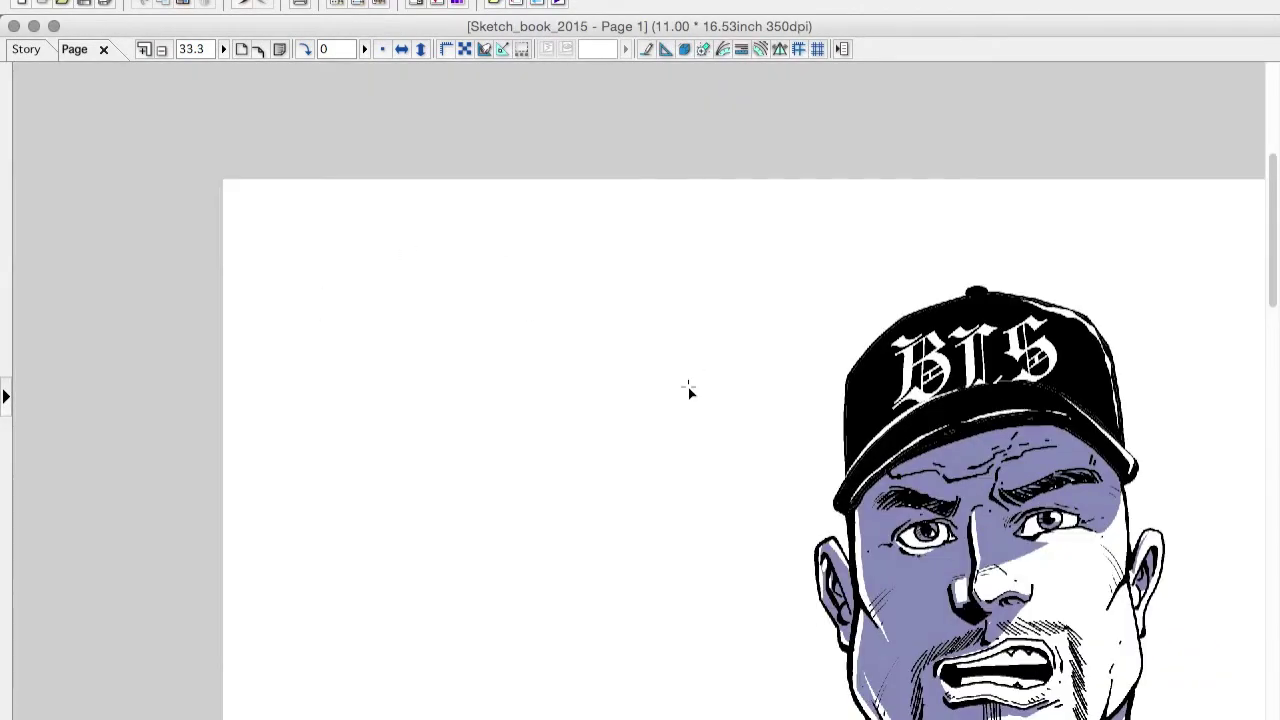
Hand-letter 'Why aren't you drawing?' beside the head and scale it to 85%.
key(Tab)
key(Tab)
drag(388, 286, 430, 330)
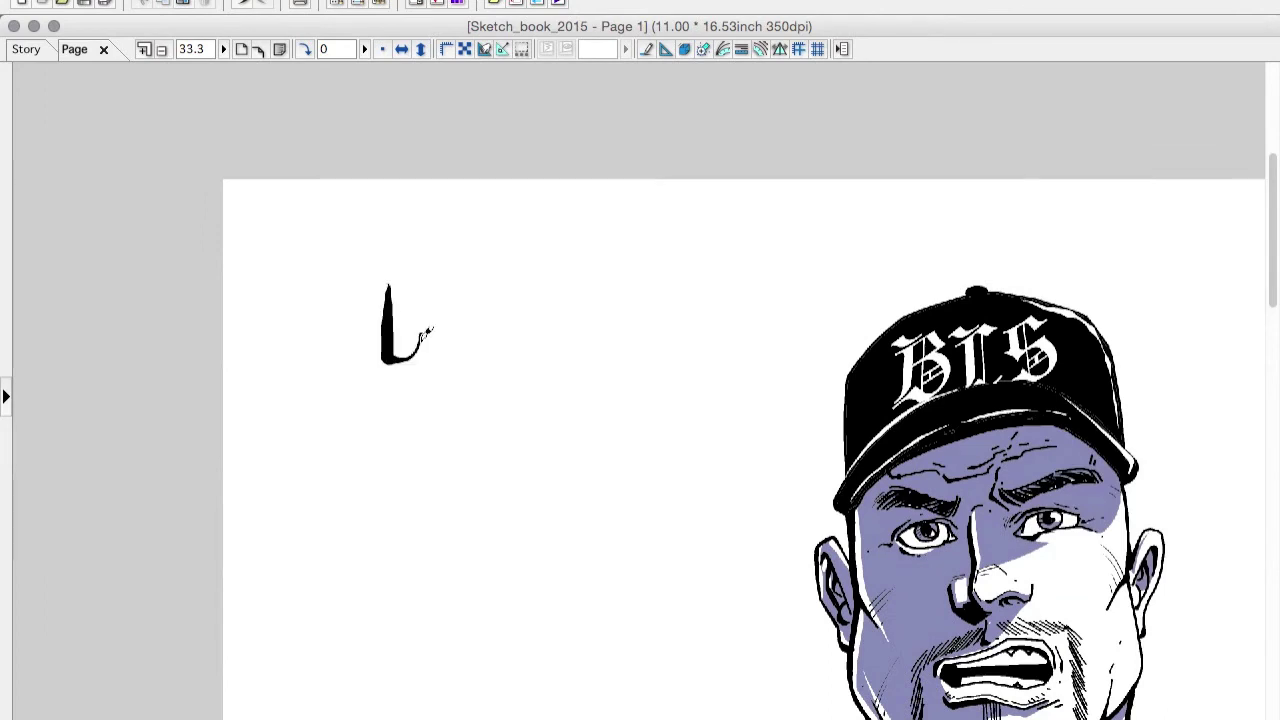
key(super+z)
drag(360, 266, 443, 257)
key(super+z)
drag(370, 322, 431, 330)
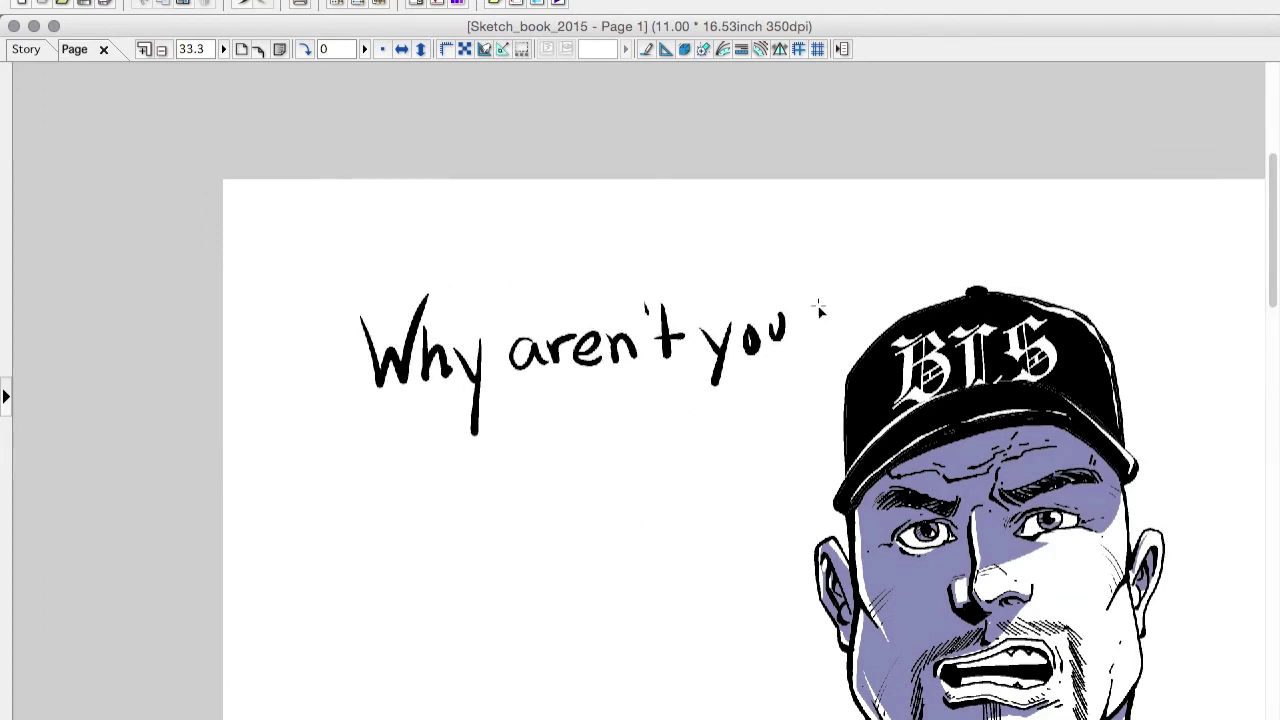
drag(553, 441, 703, 462)
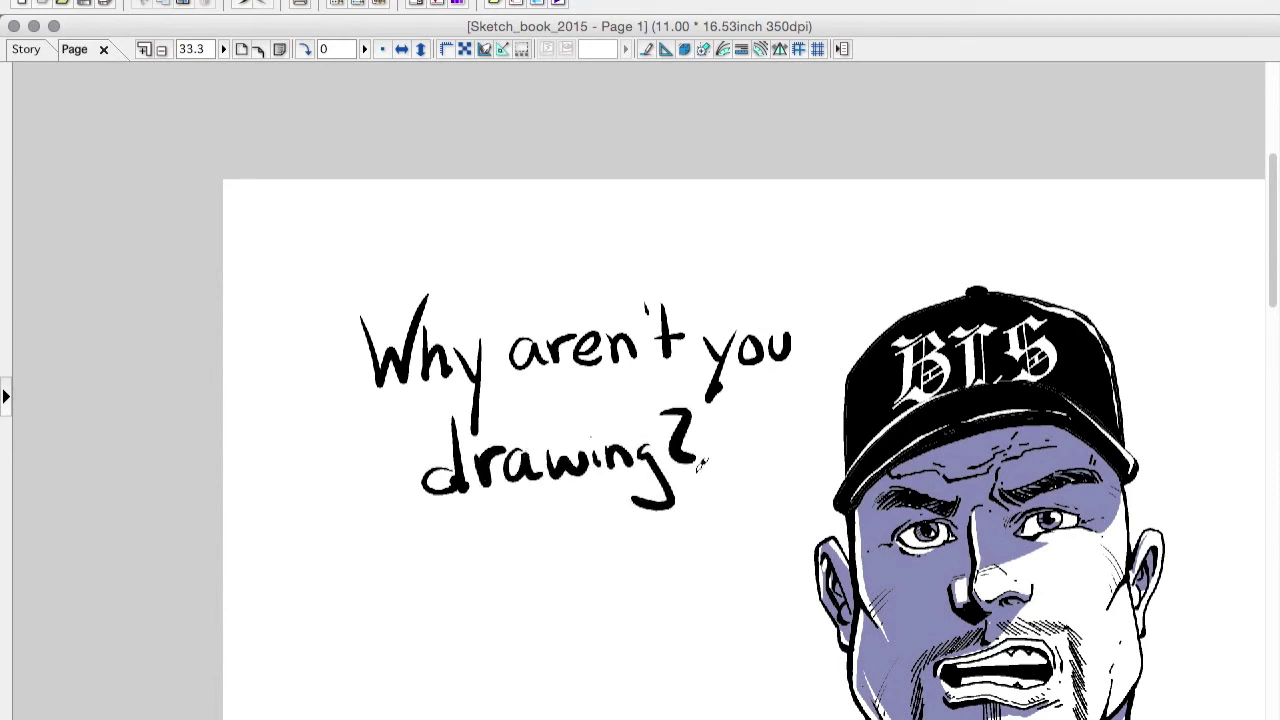
key(super+t)
key(Return)
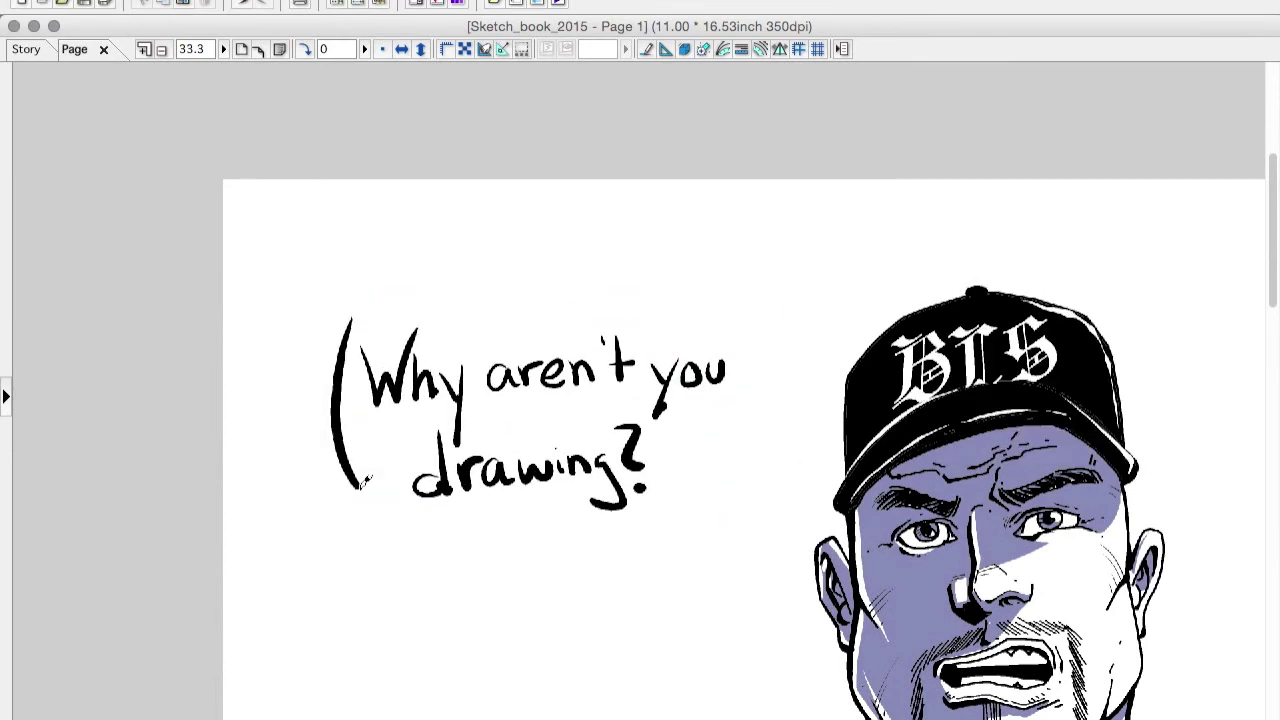
Ink a speech balloon around the lettering with a tail pointing at the man.
drag(366, 482, 775, 577)
key(super+z)
key(super+z)
mouse_move(614, 528)
mouse_down()
mouse_move(449, 271)
mouse_move(775, 577)
mouse_up()
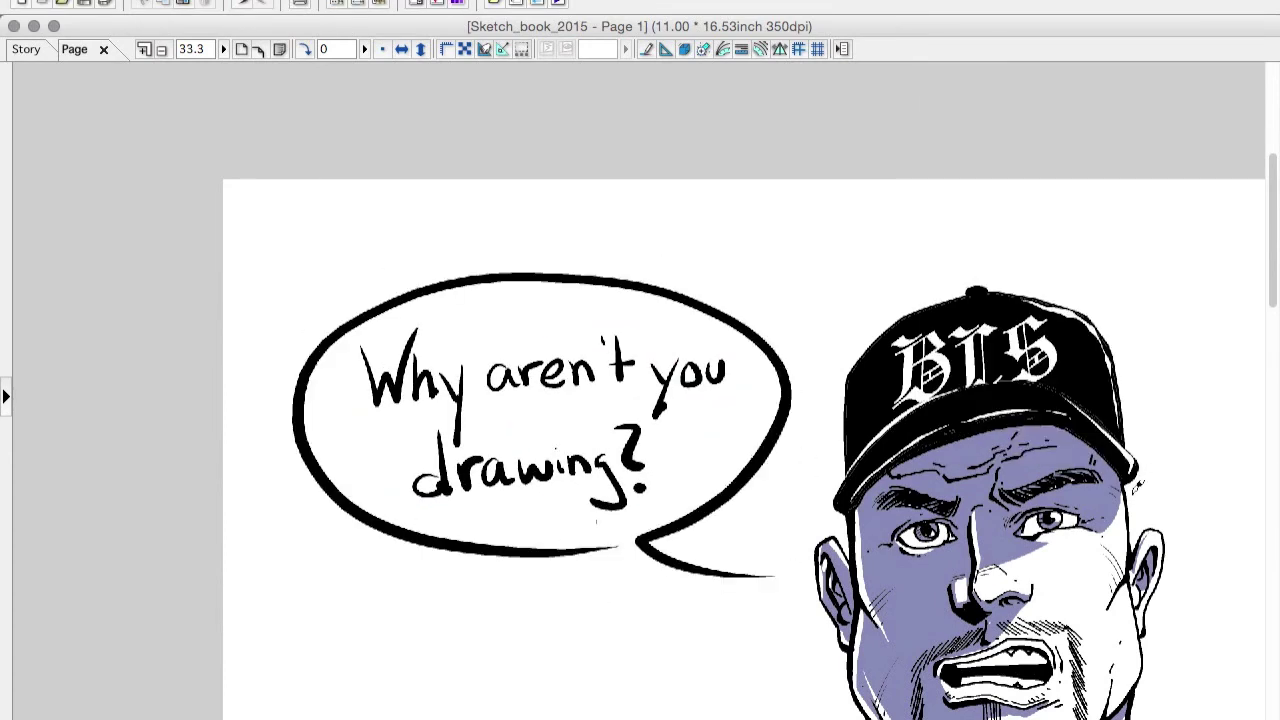
key(super+plus)
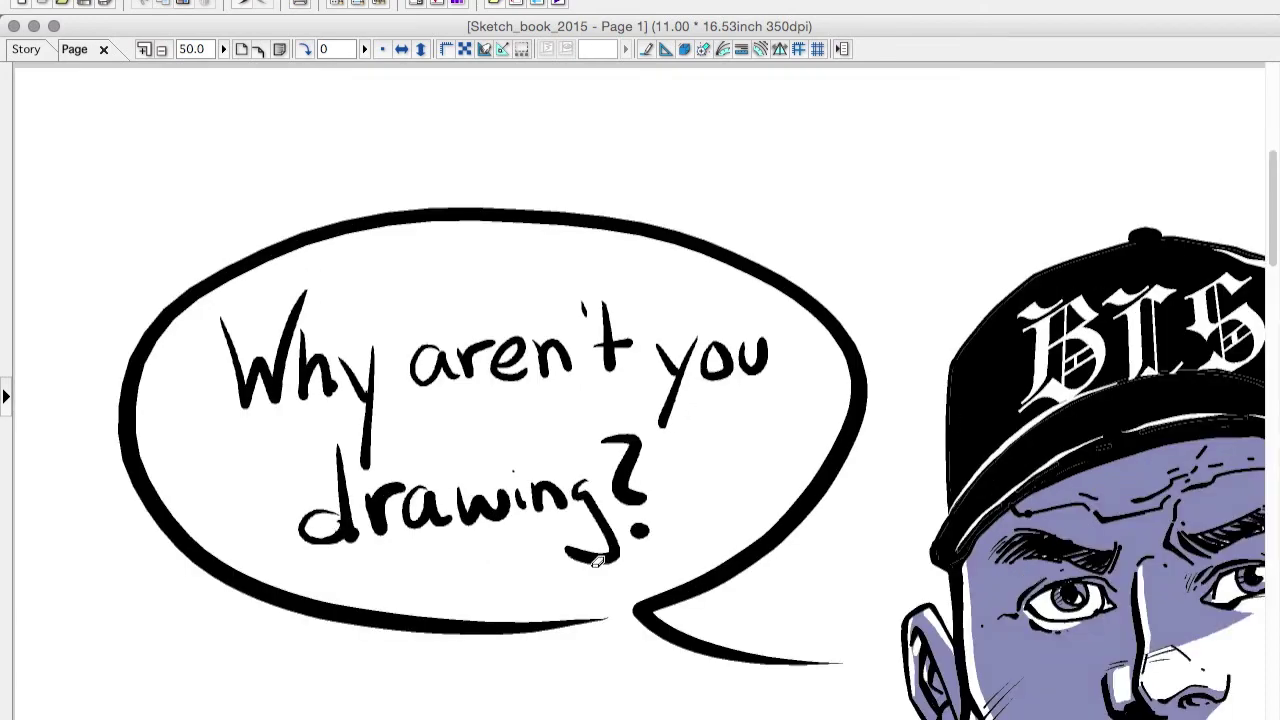